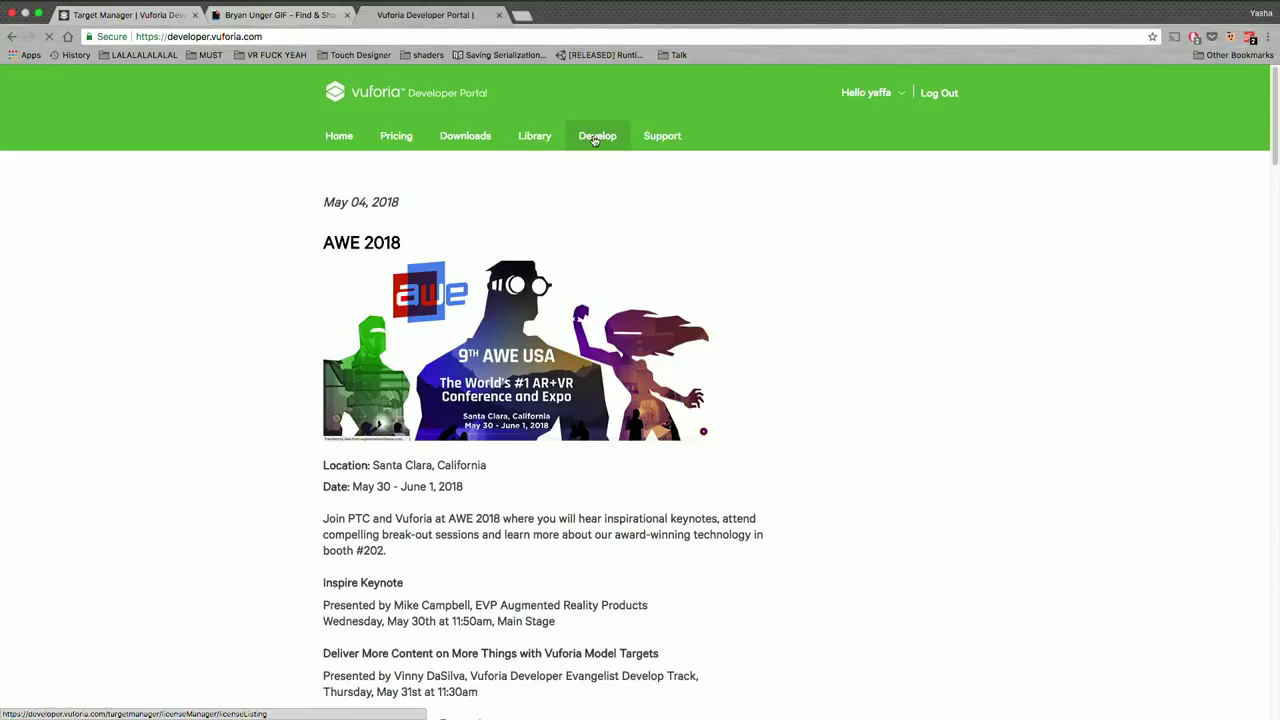
Open the License Manager in the developer portal's development section
click(594, 140)
scroll(513, 335, down, 1)
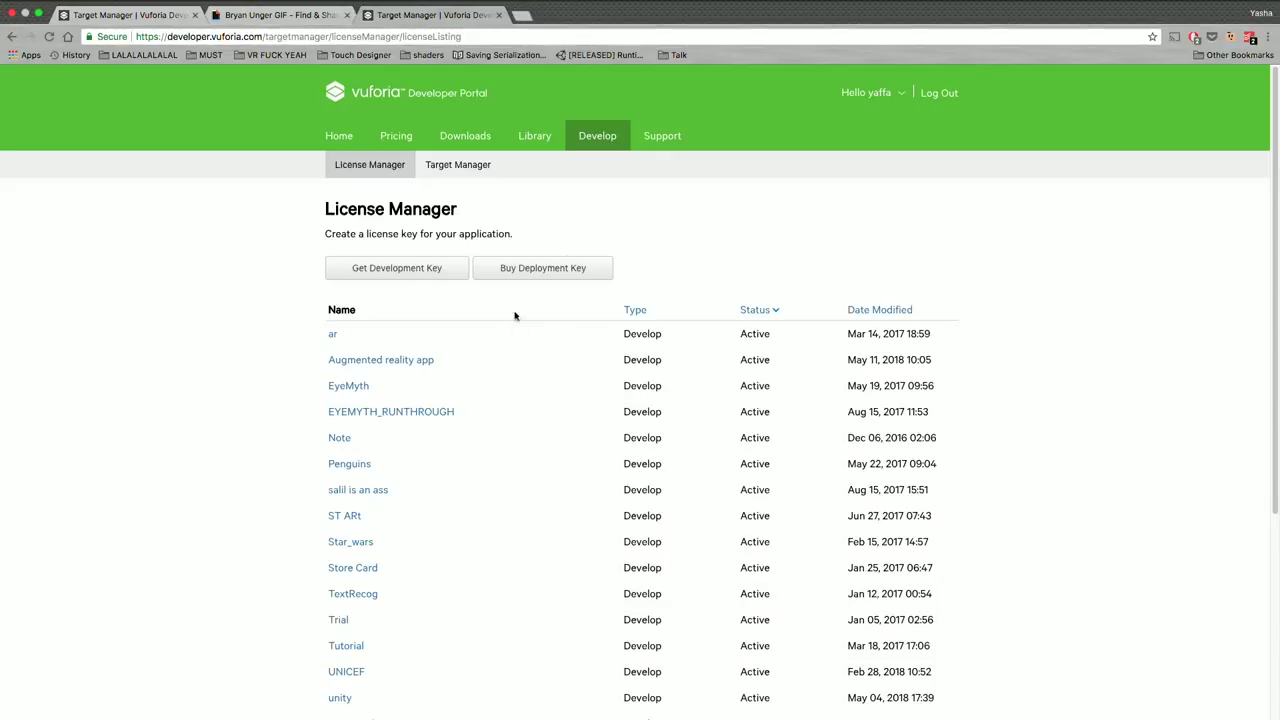
click(901, 93)
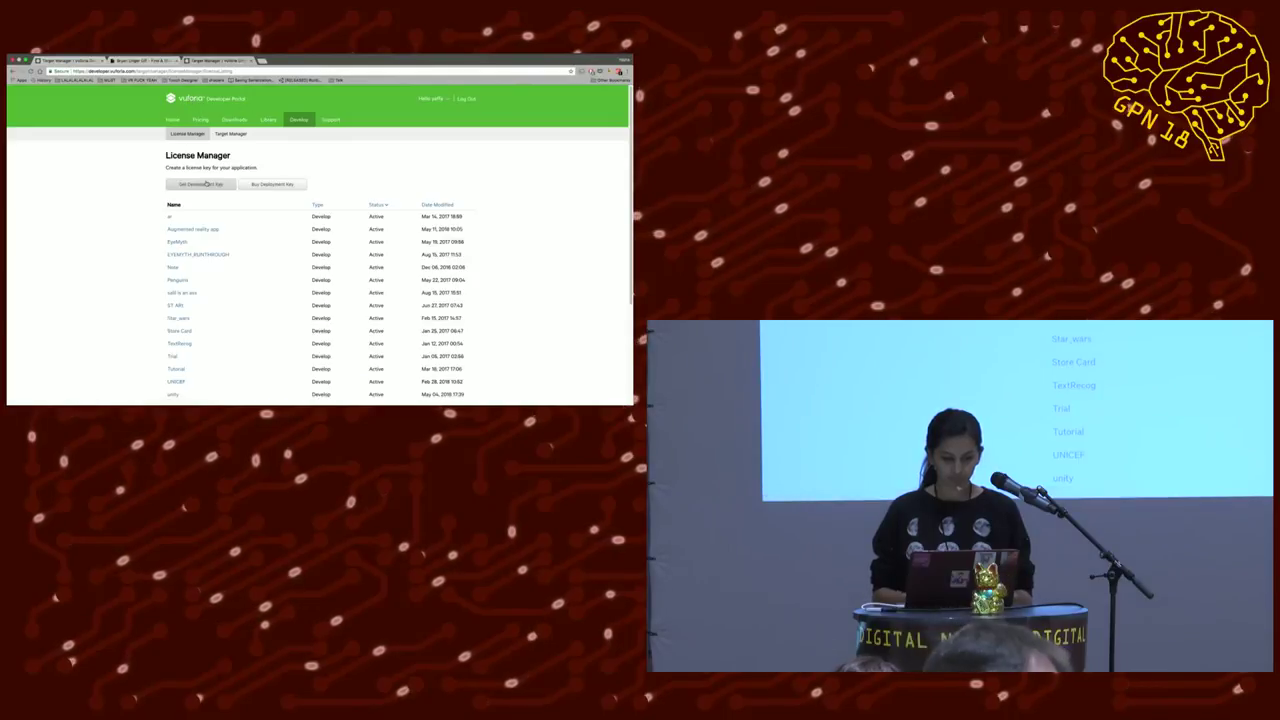
click(226, 133)
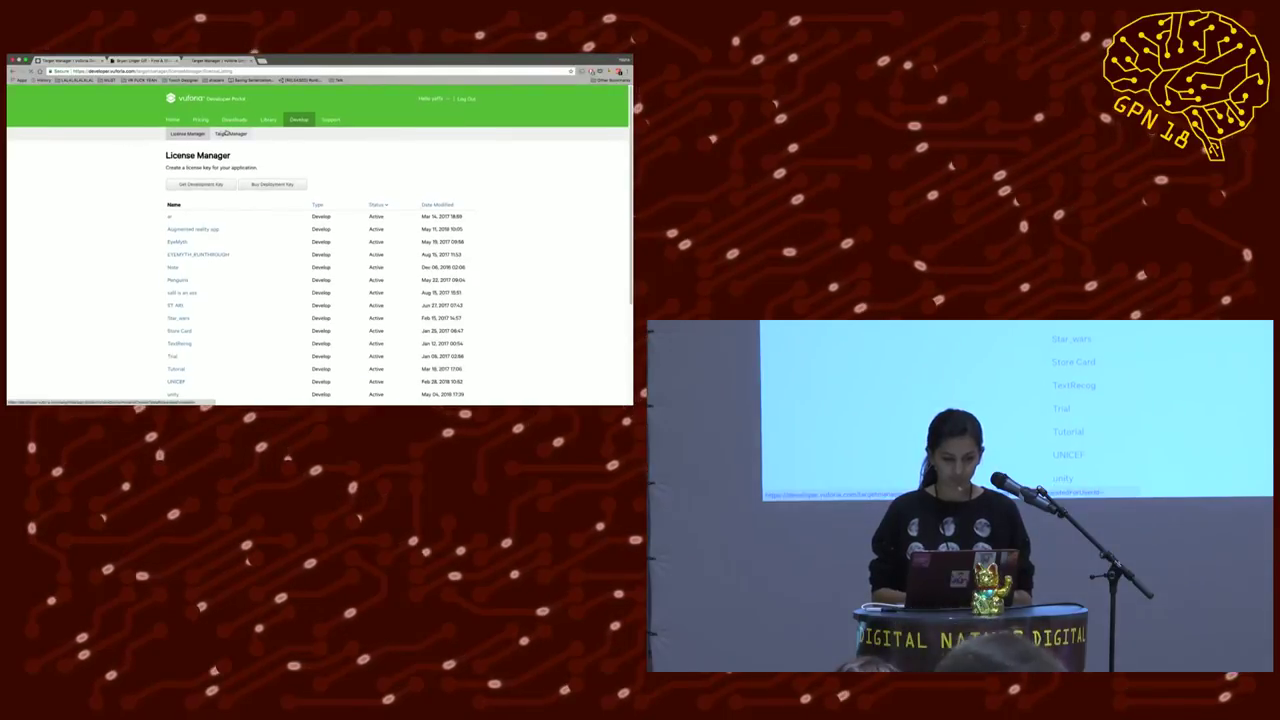
click(186, 134)
Examine the list of existing app licenses and the development key option in the License Manager
scroll(129, 166, down, 2)
scroll(129, 166, up, 2)
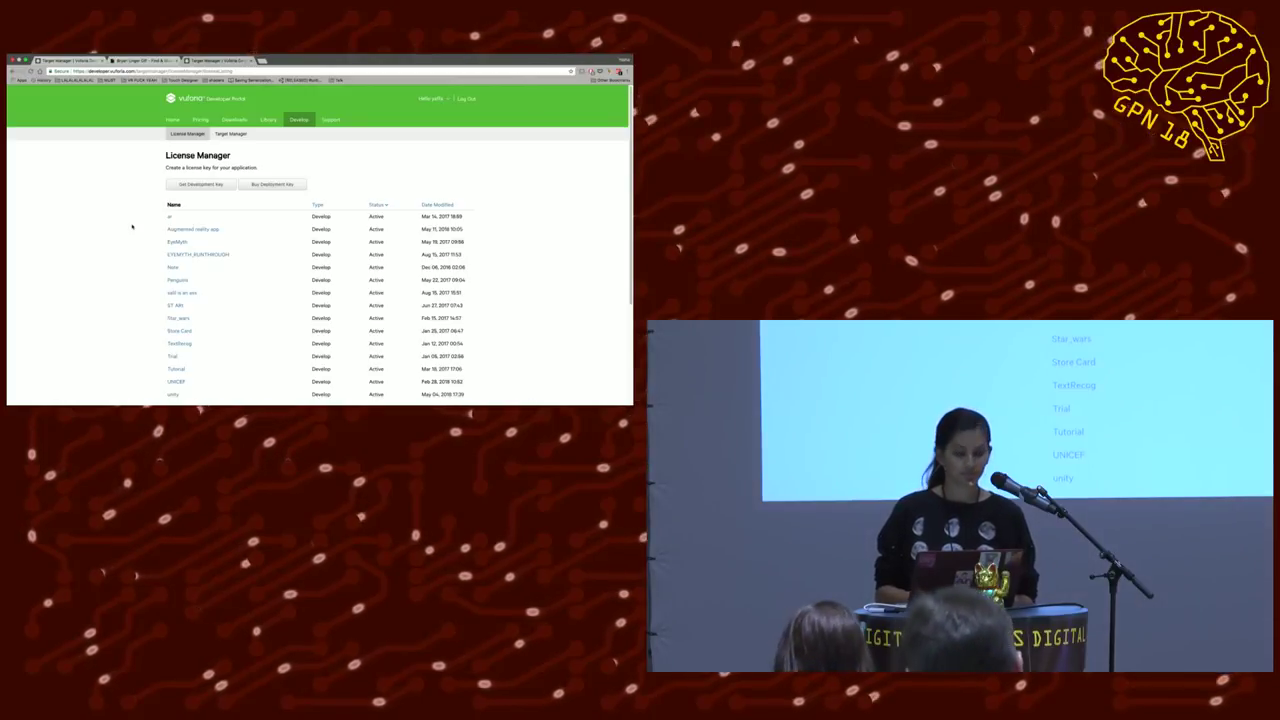
scroll(133, 241, down, 2)
scroll(133, 241, down, 1)
scroll(133, 241, up, 1)
scroll(133, 241, up, 3)
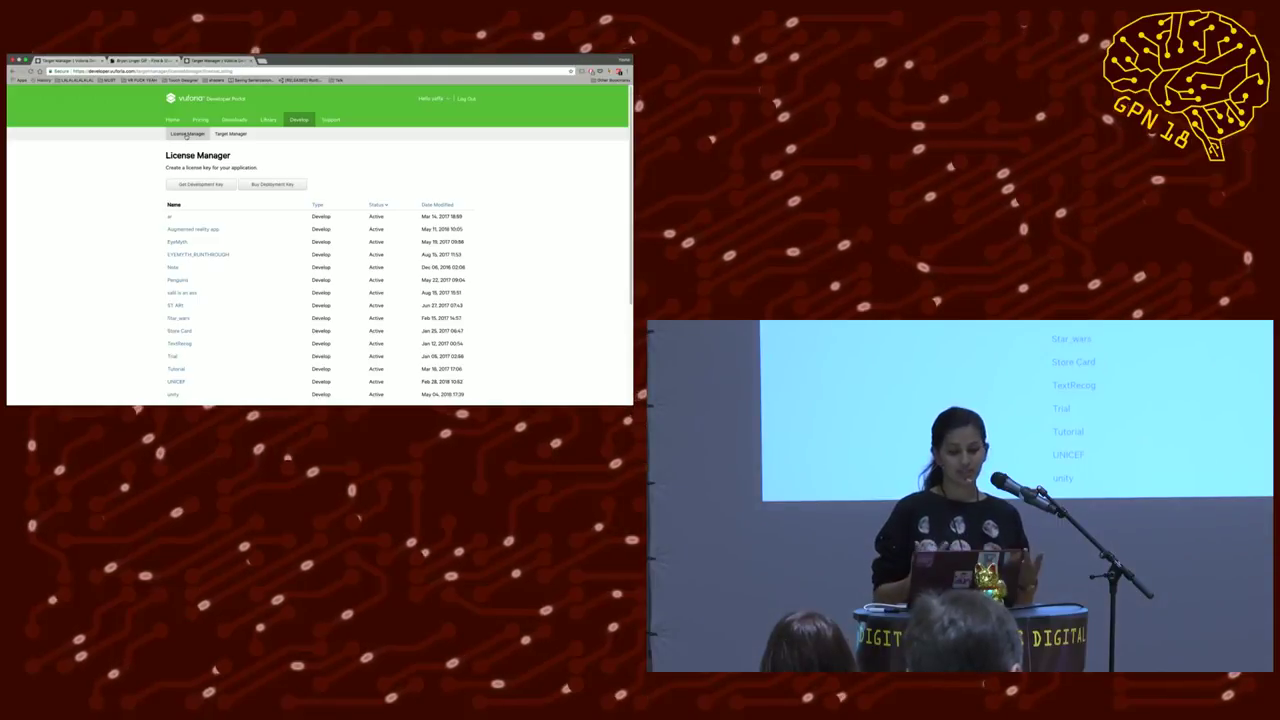
scroll(141, 200, down, 1)
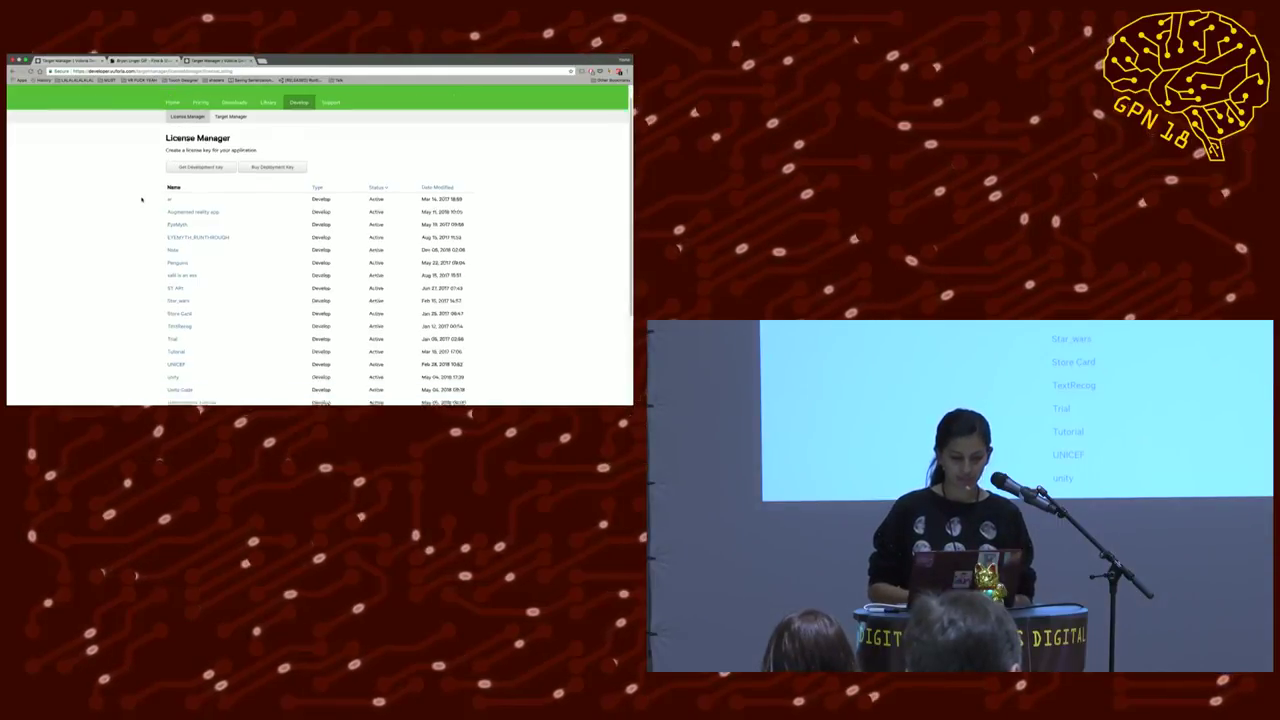
scroll(141, 200, down, 1)
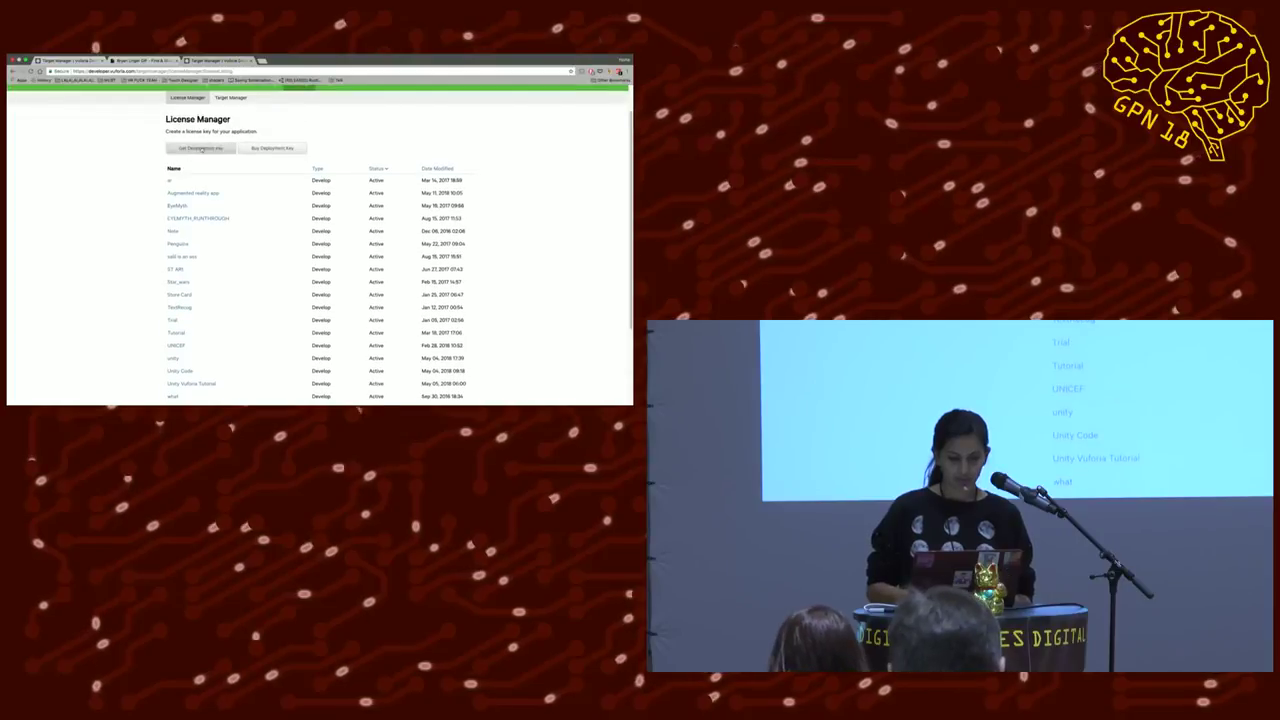
scroll(201, 149, up, 2)
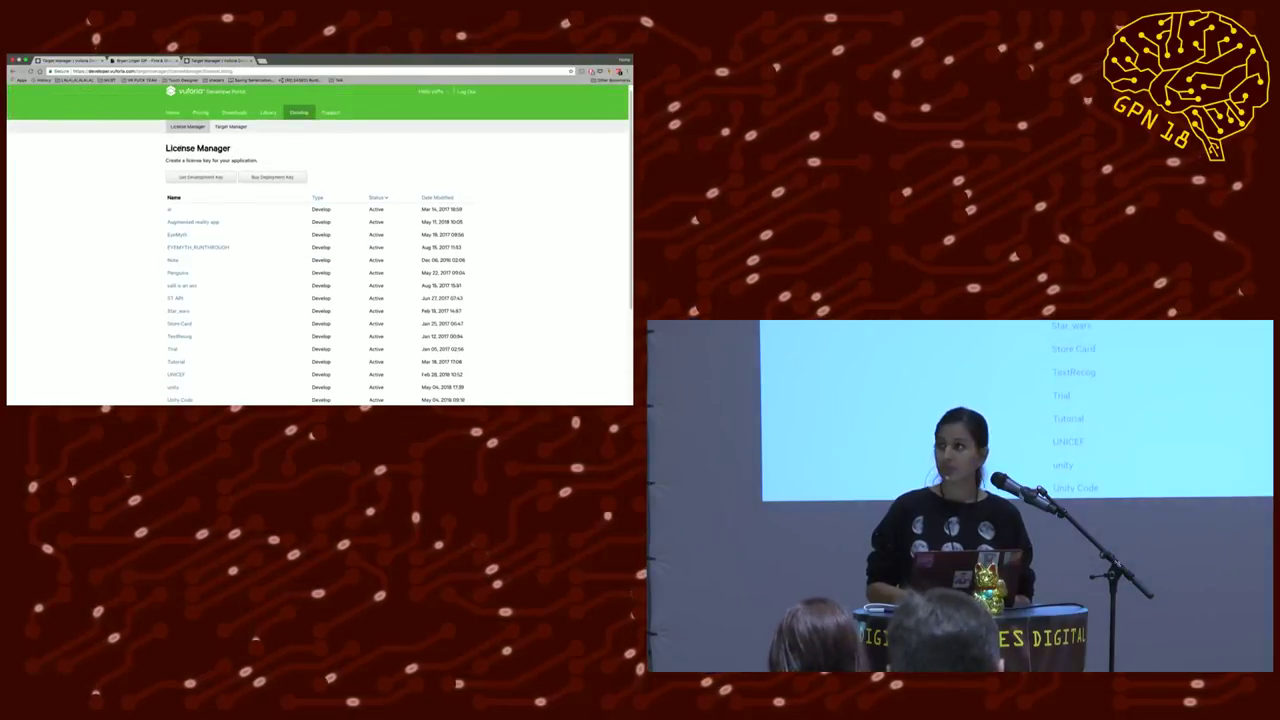
scroll(191, 180, up, 1)
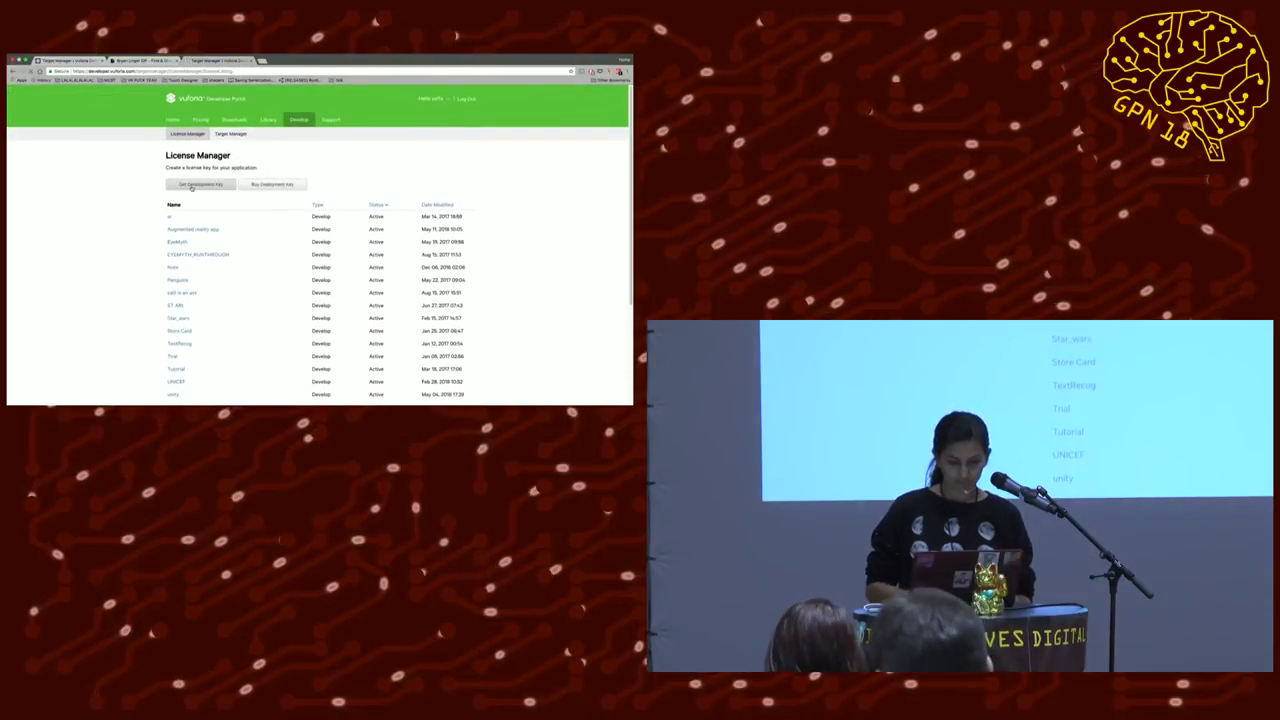
click(191, 187)
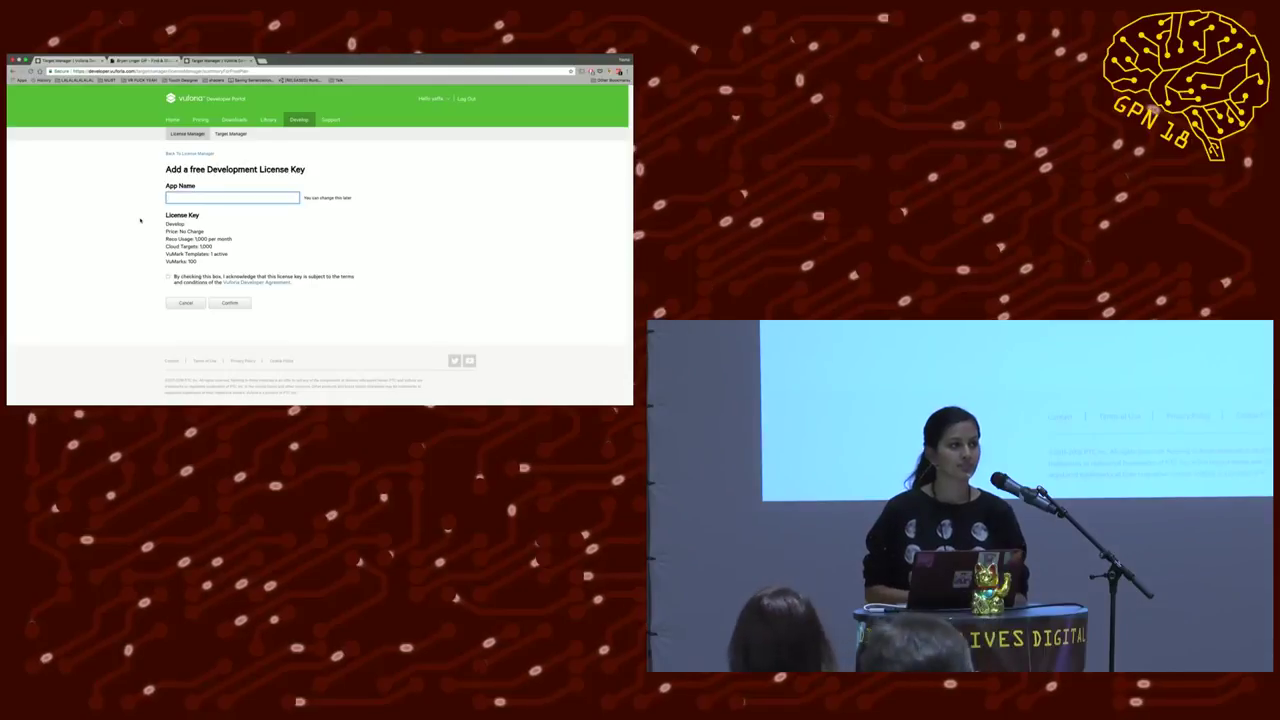
scroll(140, 220, left, 5)
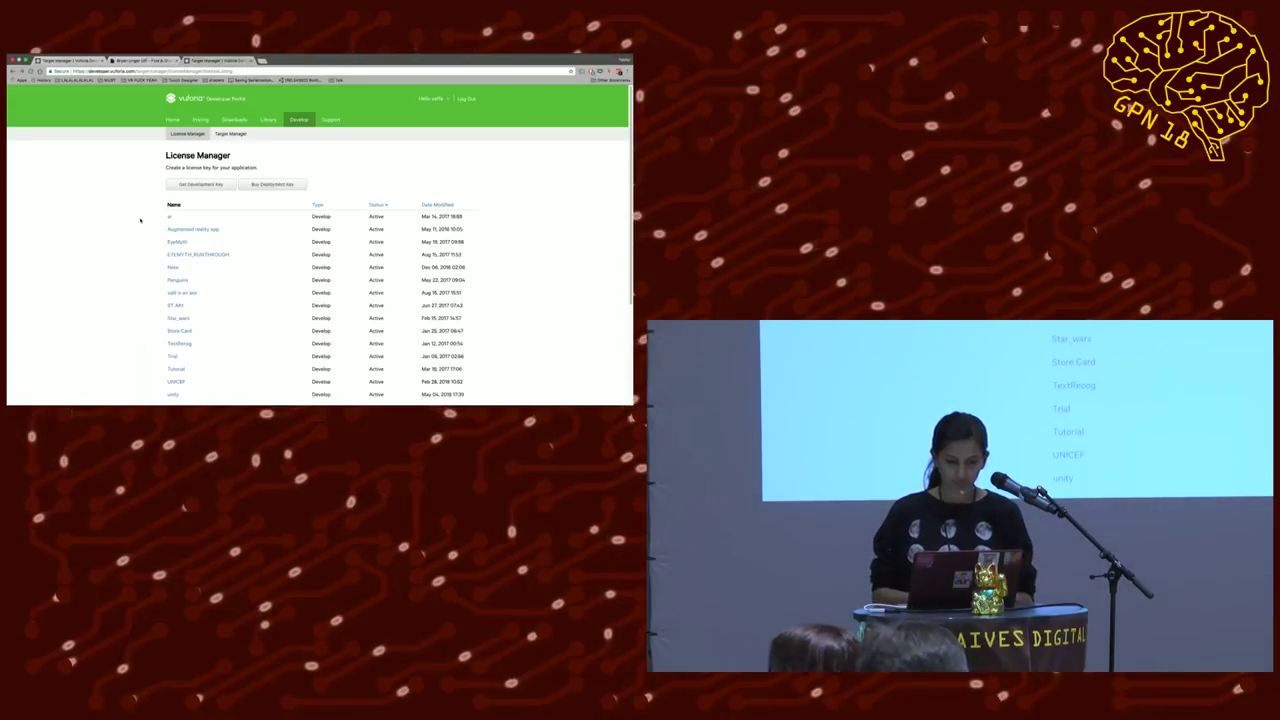
scroll(140, 220, down, 2)
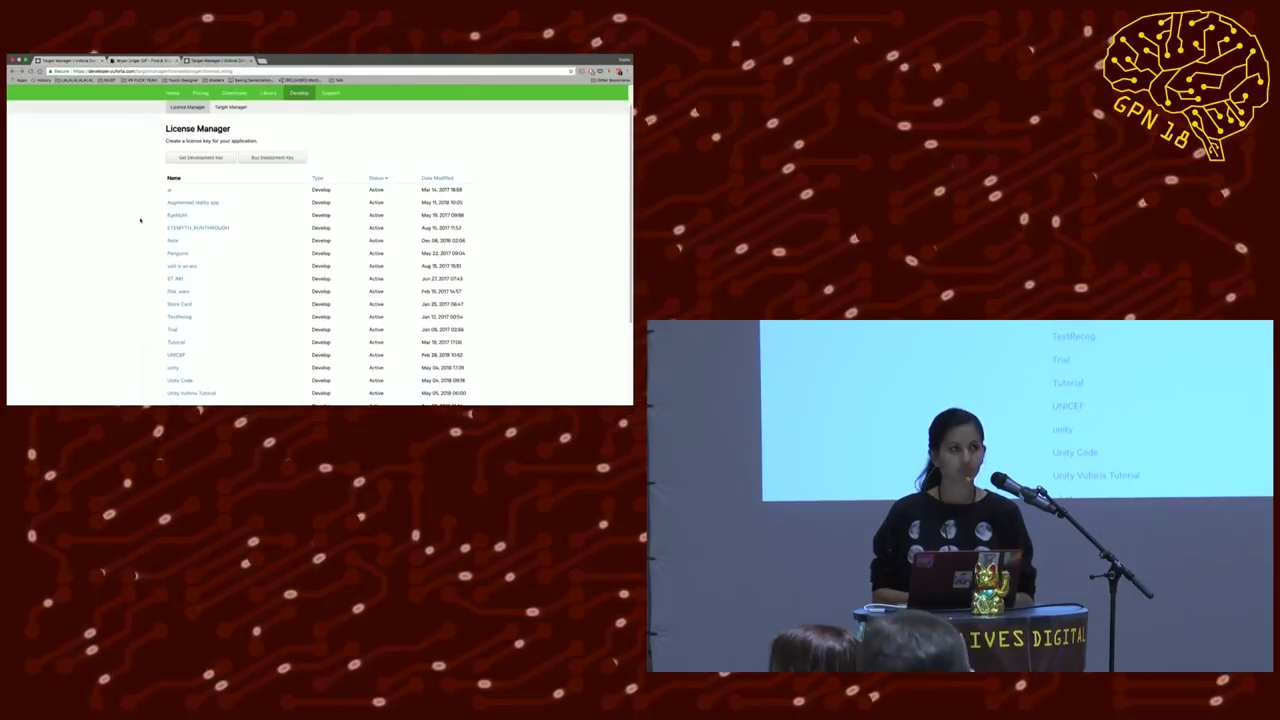
scroll(140, 220, up, 2)
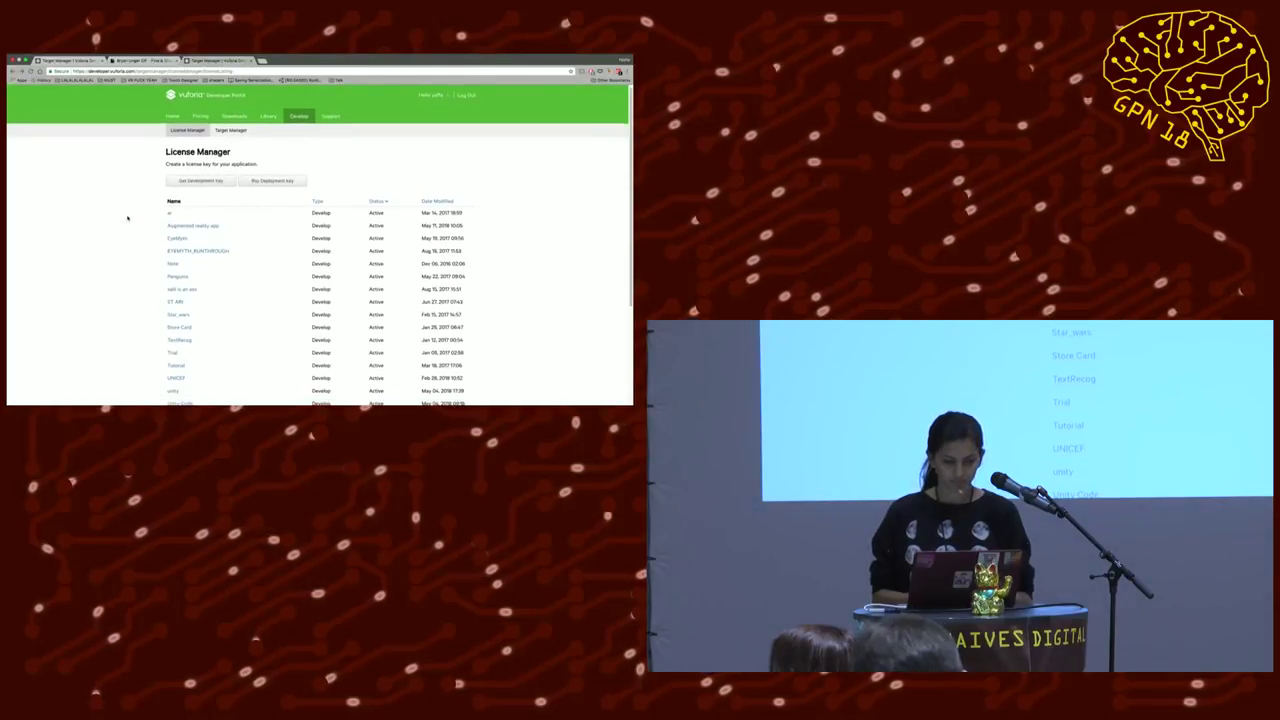
Search Google Images for "open codes ZKm" in a new browser tab
key(ctrl+t)
text(open codes)
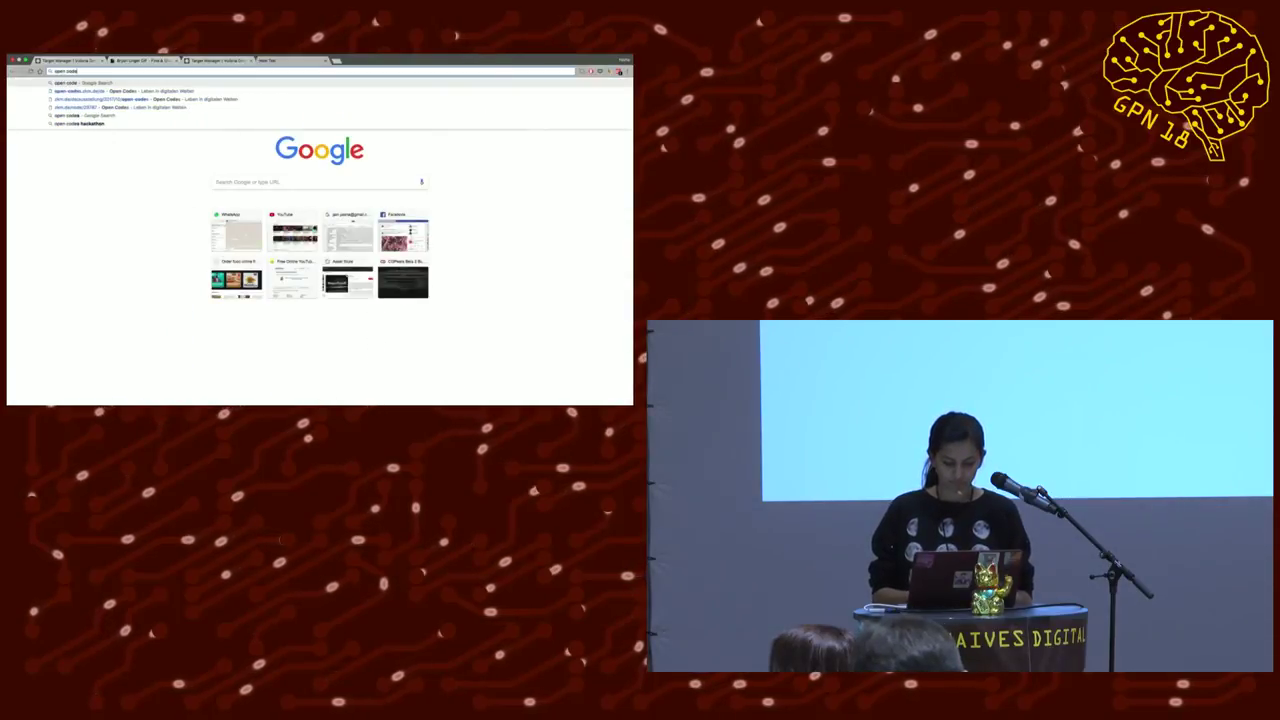
text( ZKm)
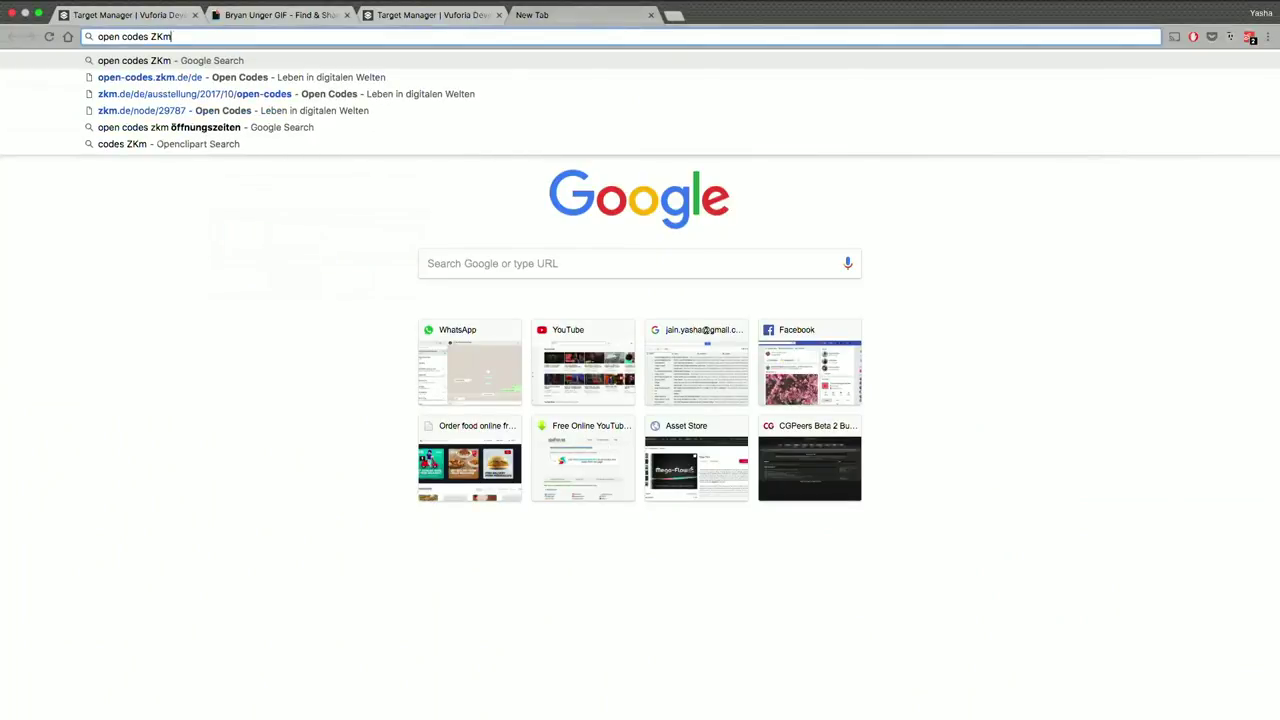
key(Return)
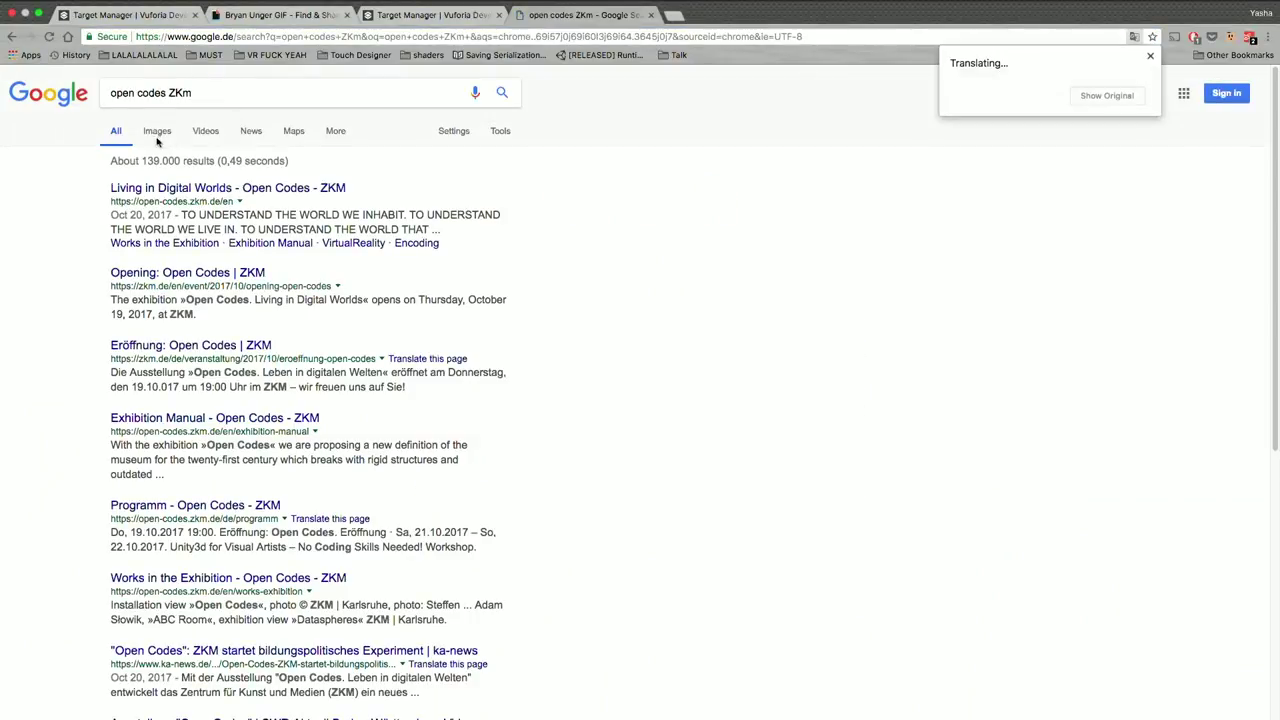
click(158, 135)
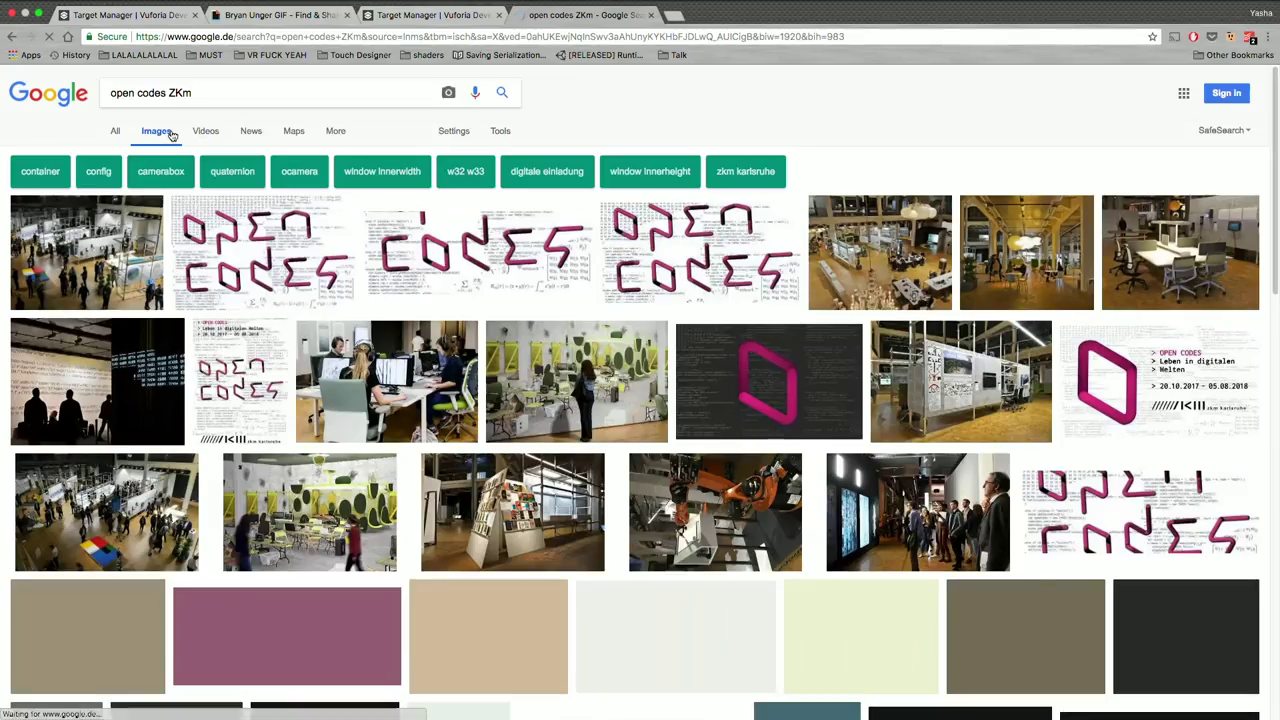
Save the magenta Open Codes lettering image to the Desktop as marker.jpg and close the image search
click(253, 207)
right_click(262, 293)
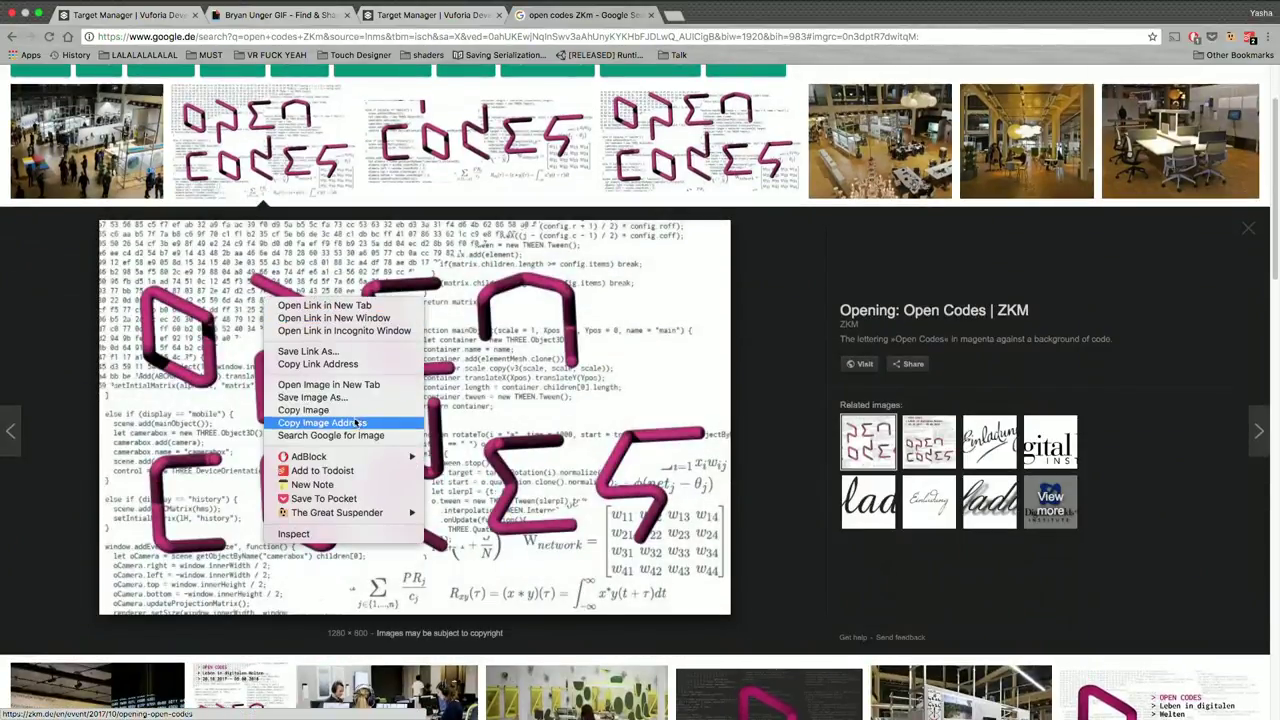
click(360, 398)
text(marker.jpg)
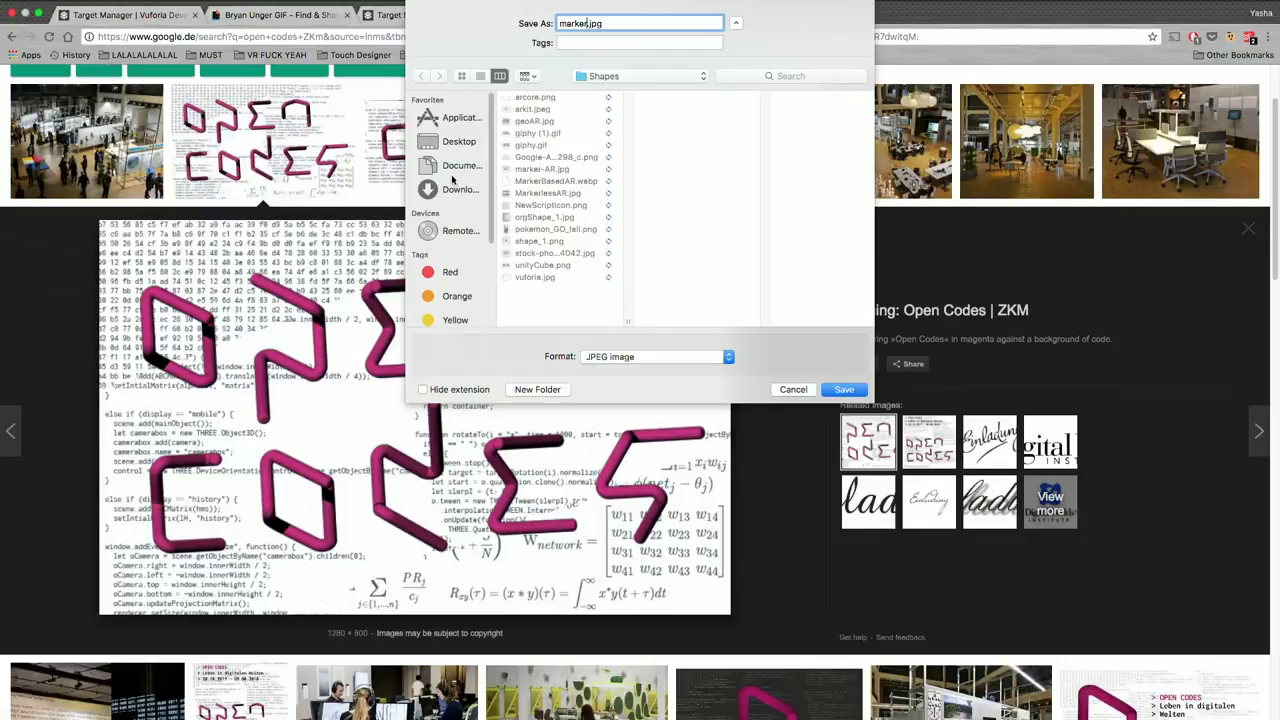
click(458, 166)
click(460, 143)
key(Return)
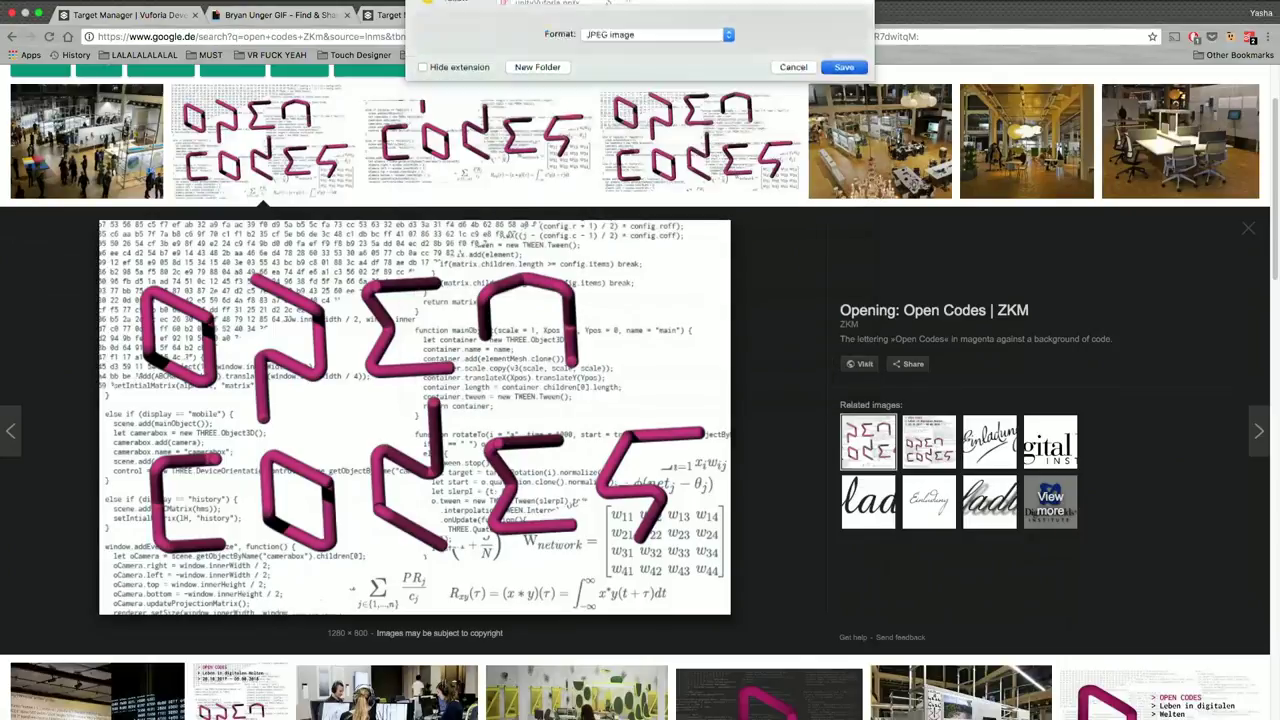
click(430, 14)
click(651, 16)
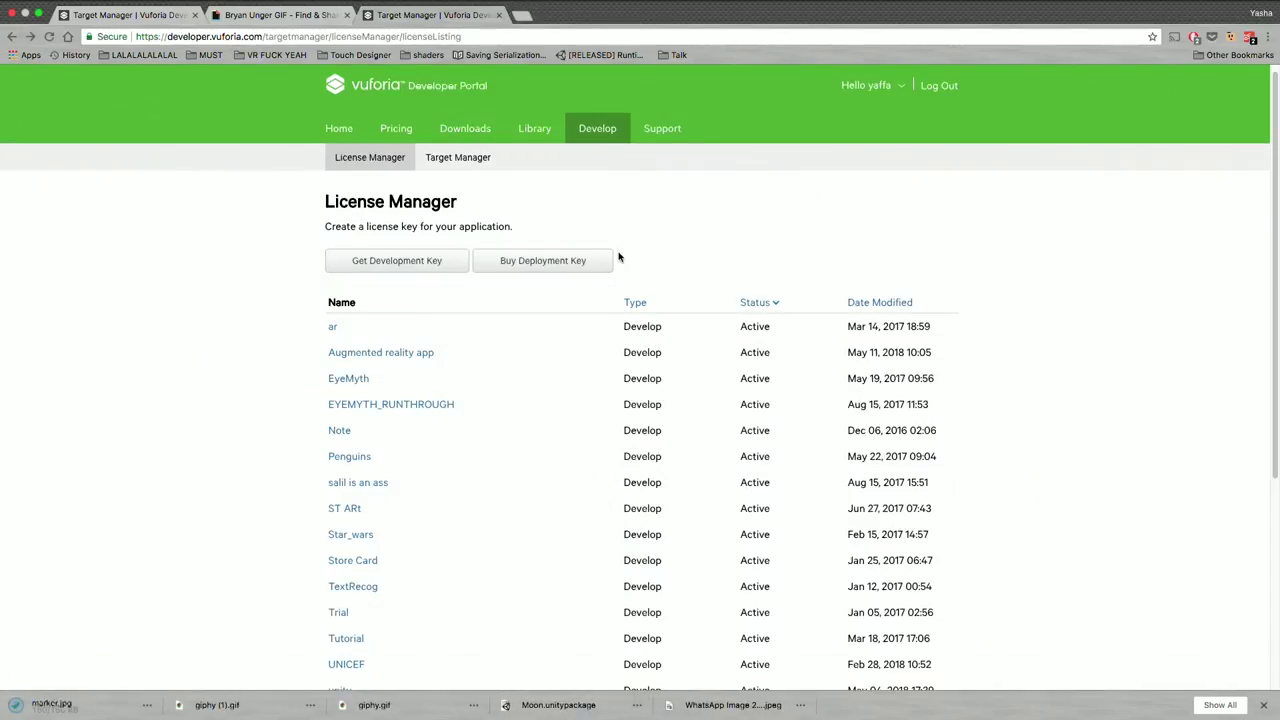
Create a free development license key with the app name MyFirstARAPP, accepting the Vuforia Developer Agreement
scroll(618, 257, down, 1)
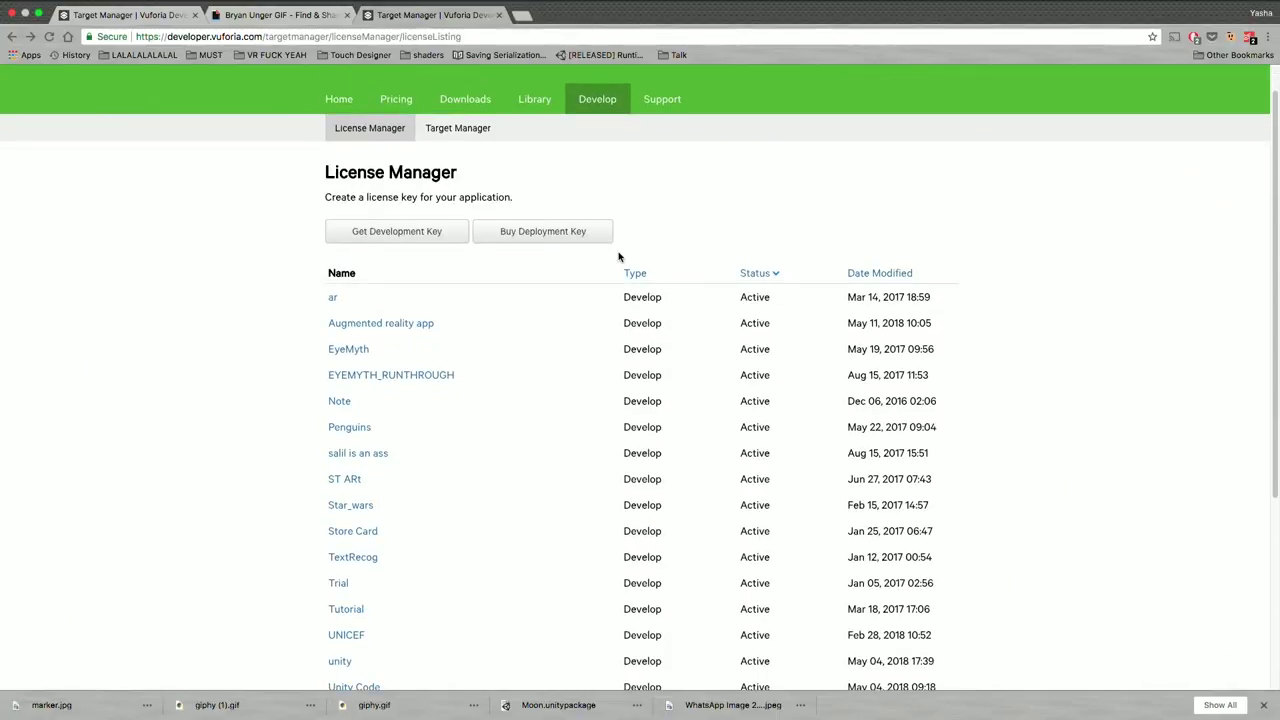
scroll(618, 257, up, 1)
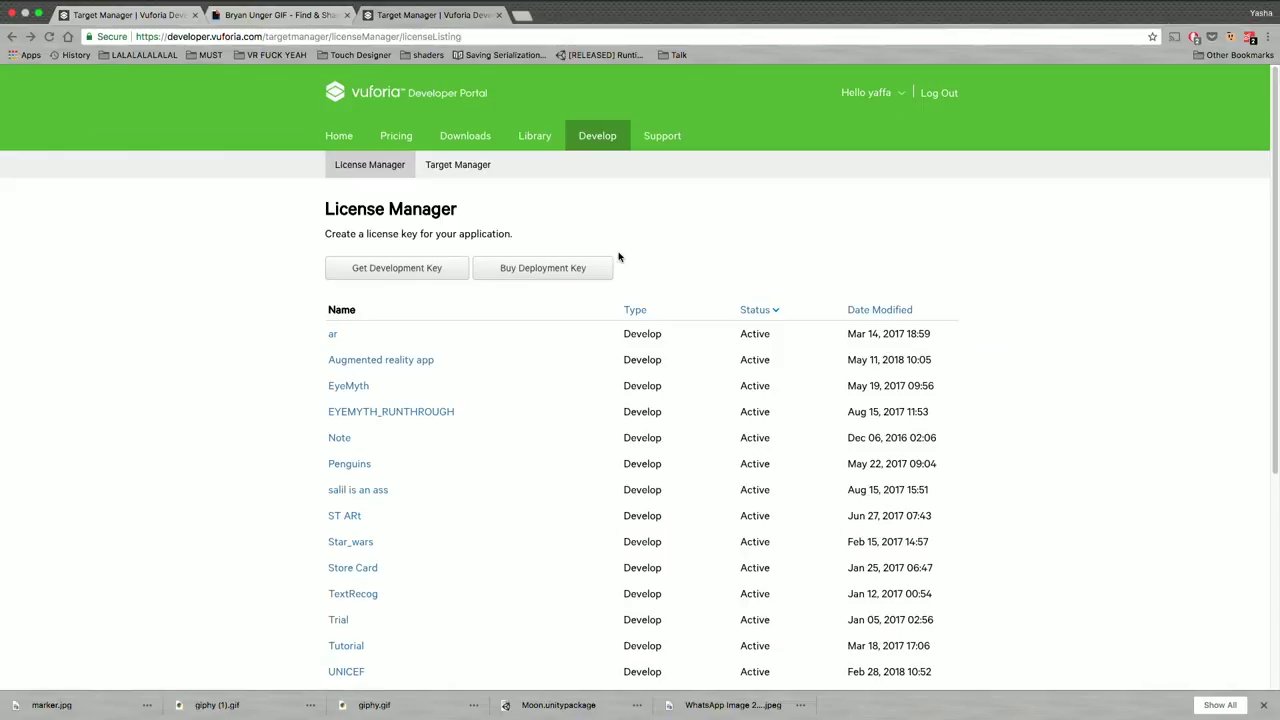
scroll(618, 257, down, 1)
scroll(618, 254, up, 1)
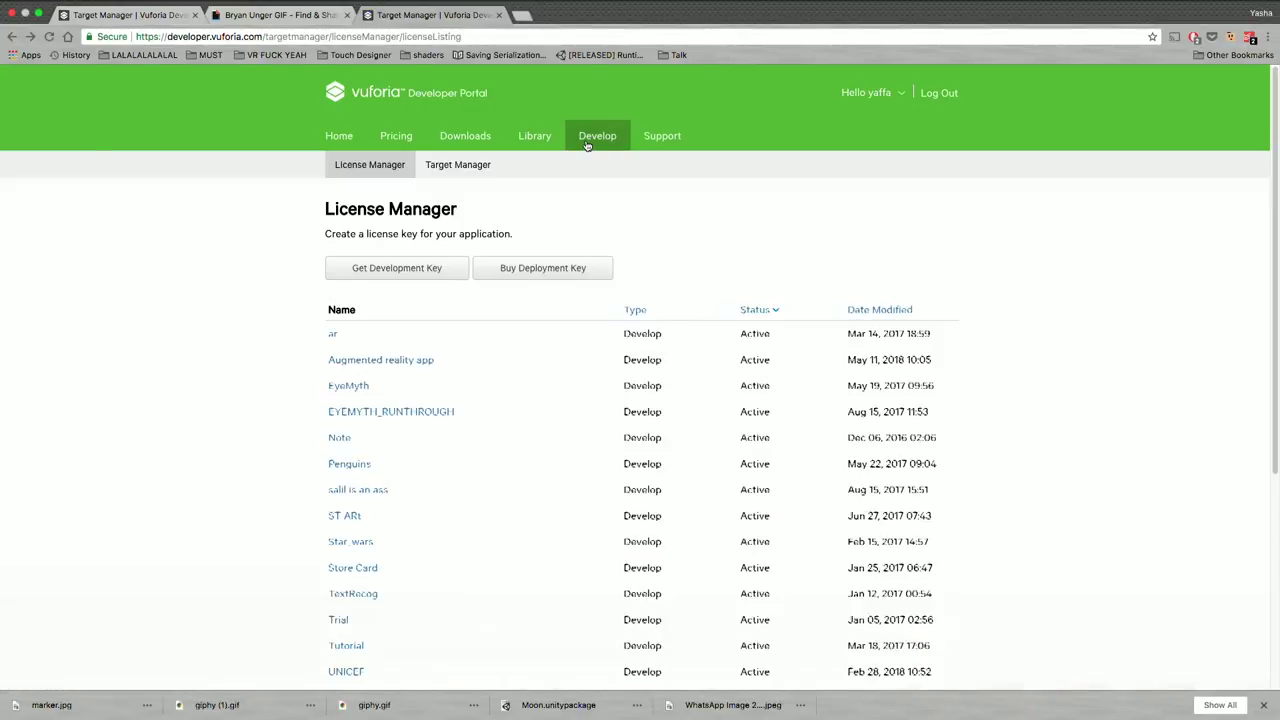
click(421, 274)
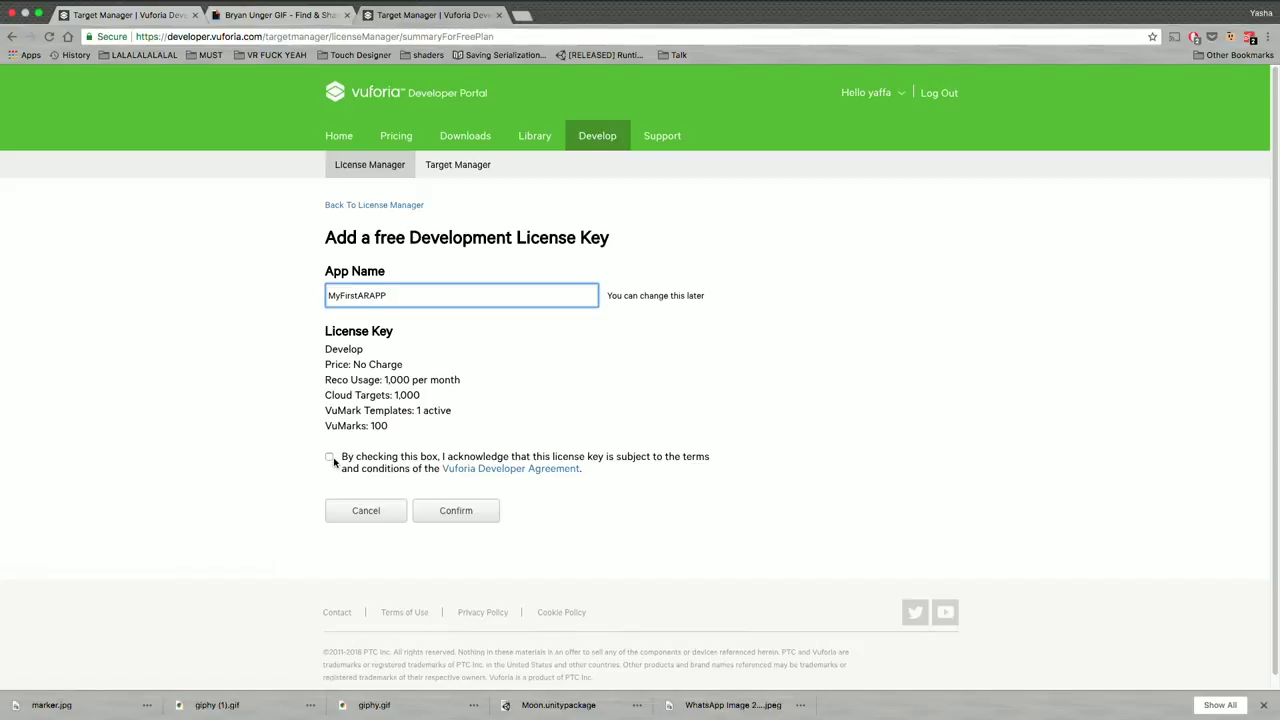
click(464, 512)
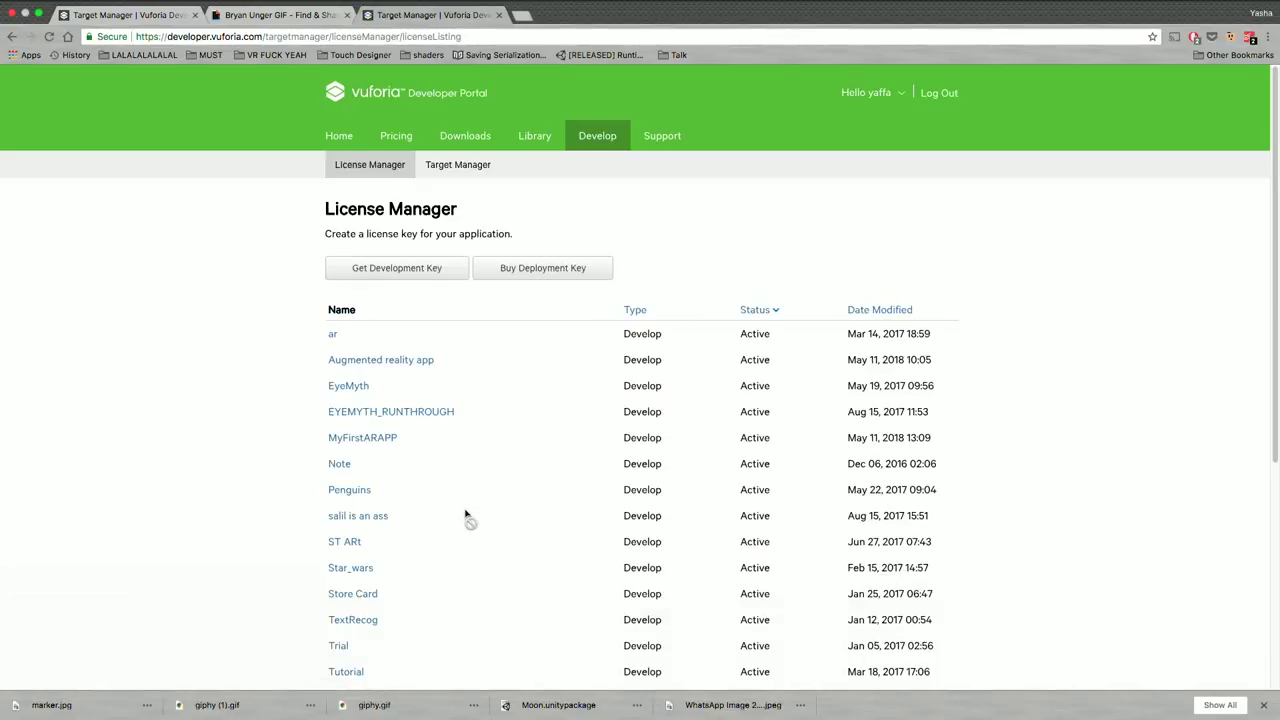
Open the MyFirstARAPP license details and examine its license key by highlighting the key text
scroll(465, 515, down, 2)
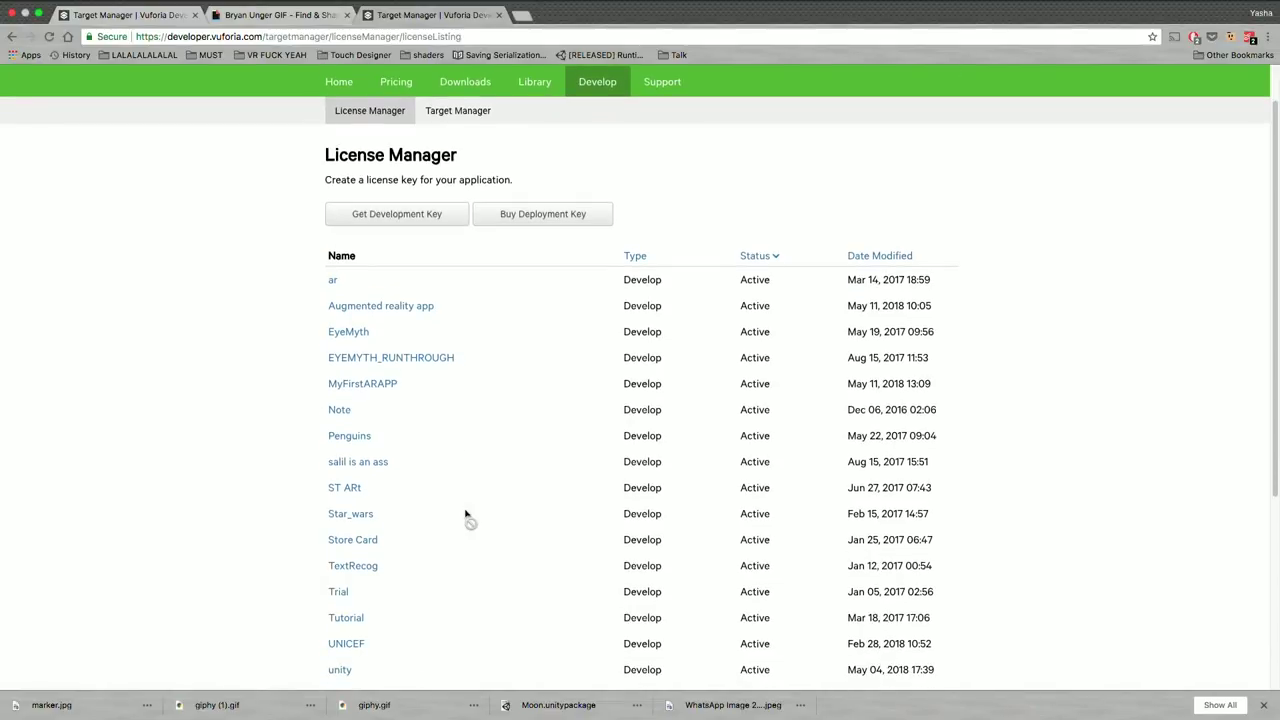
scroll(380, 390, down, 2)
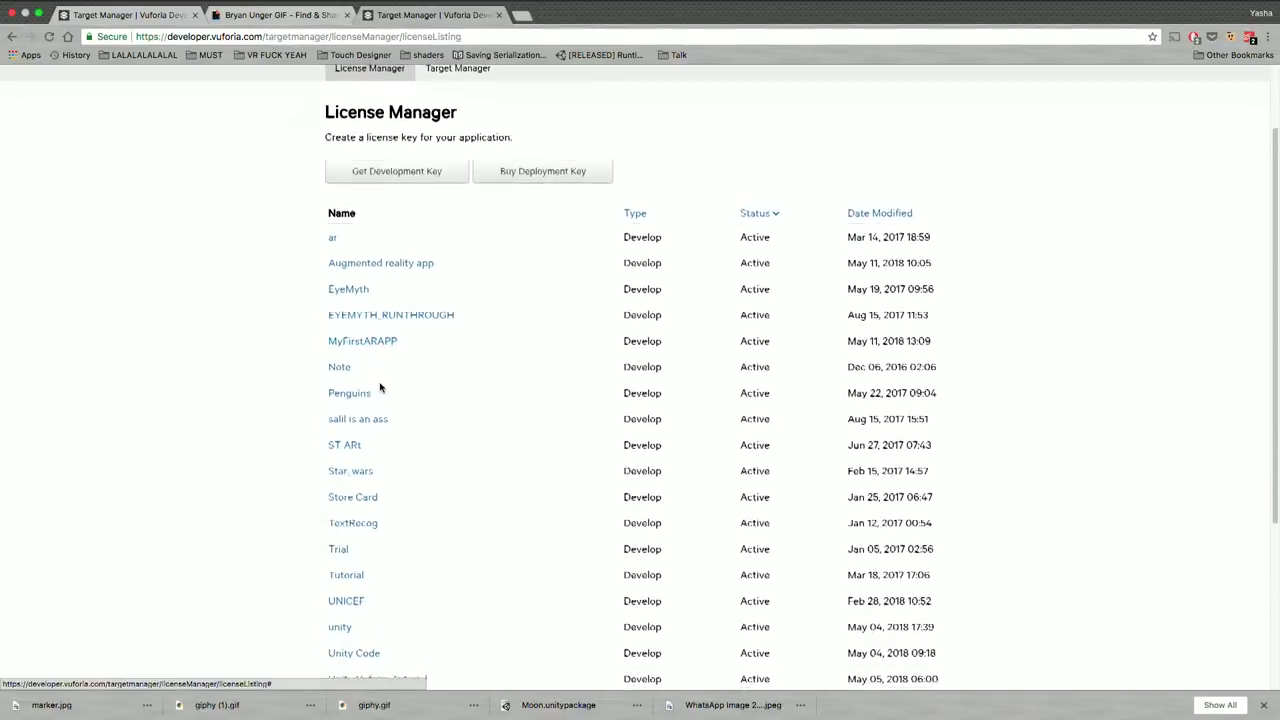
scroll(380, 388, up, 1)
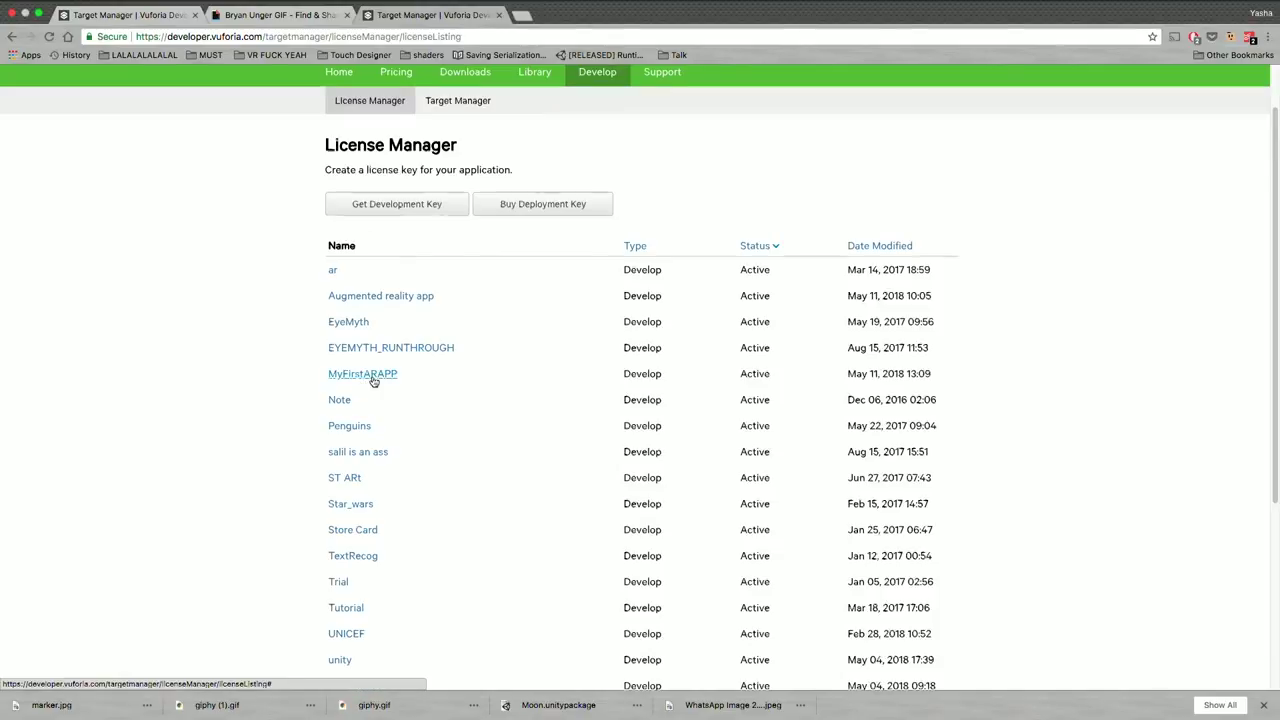
click(370, 376)
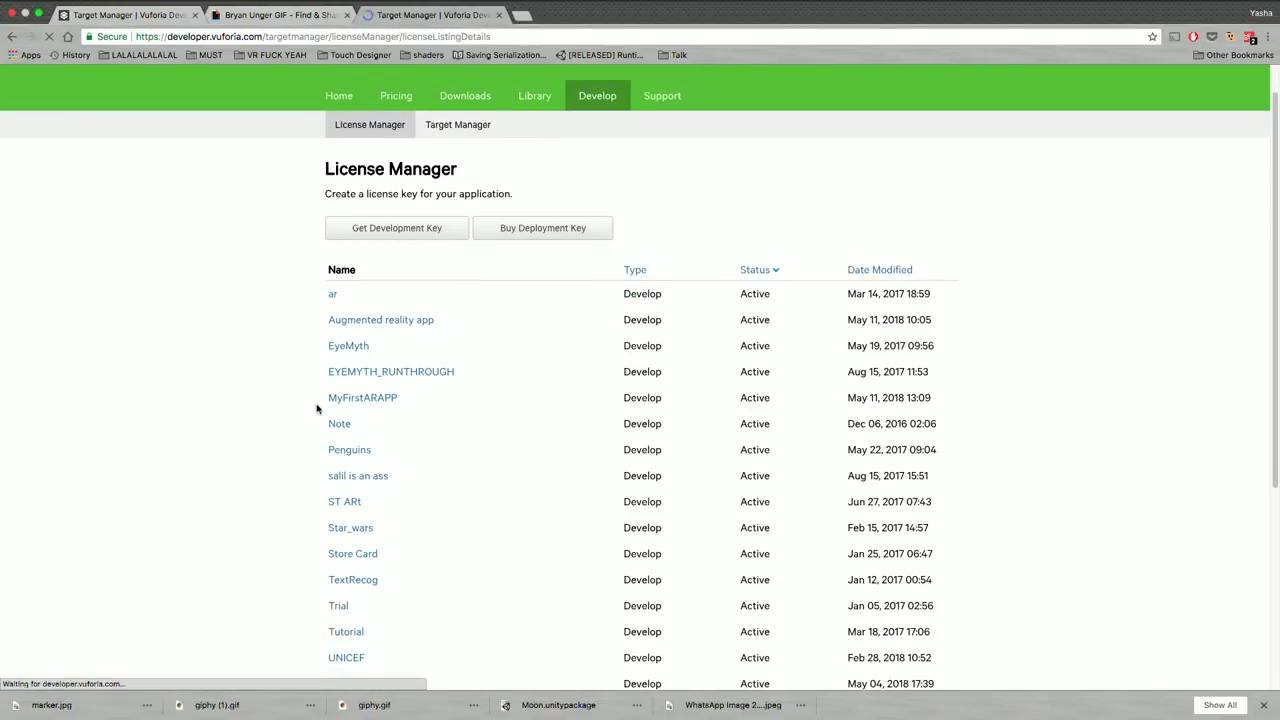
triple_click(361, 396)
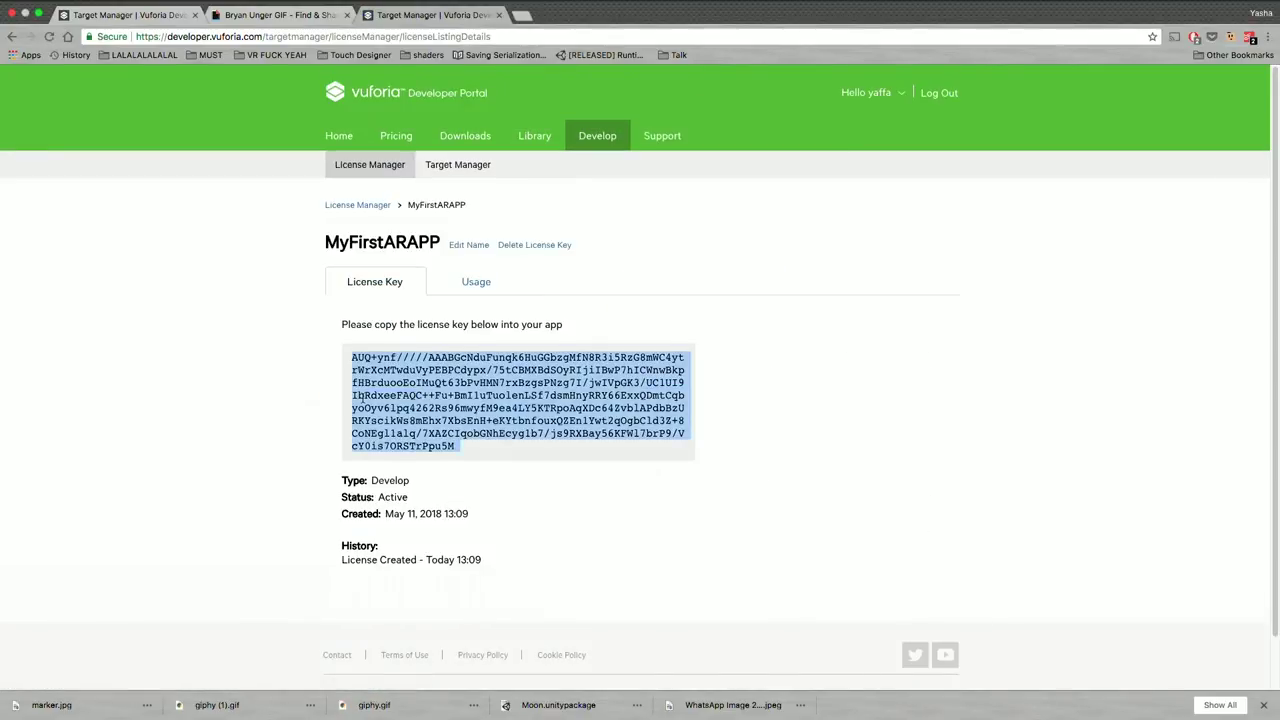
triple_click(431, 408)
scroll(431, 408, down, 1)
triple_click(463, 353)
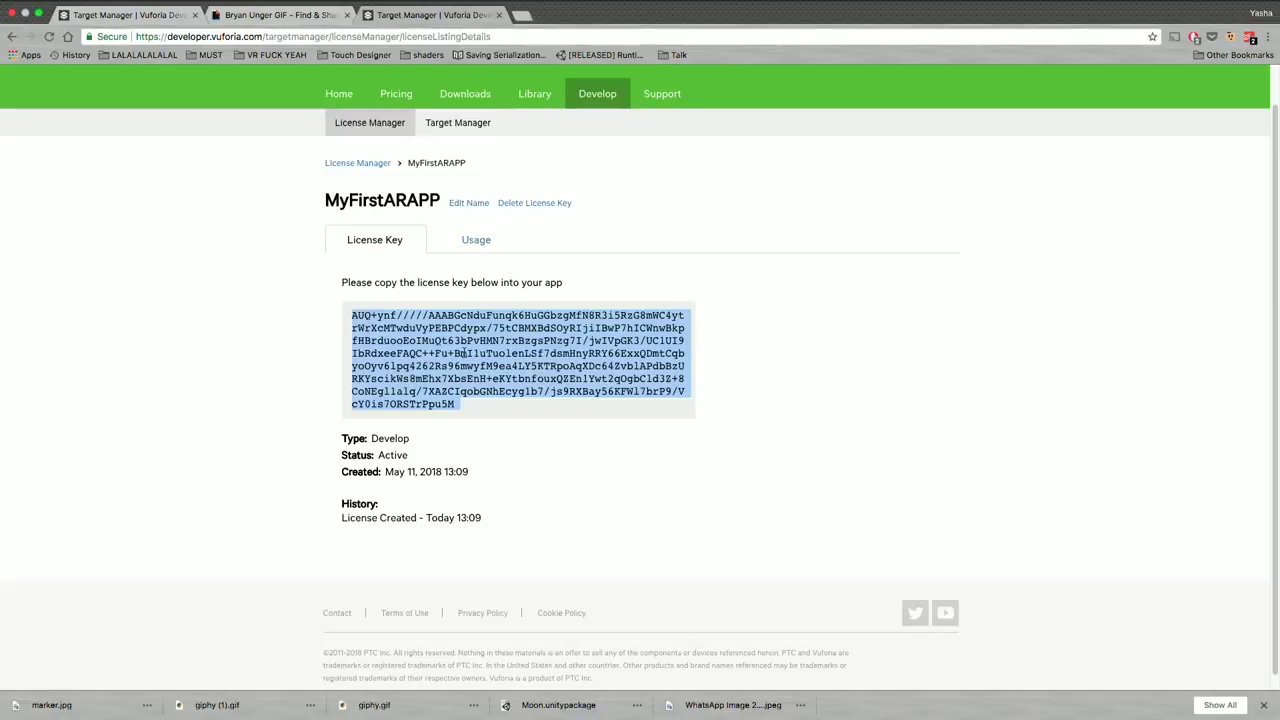
scroll(430, 300, up, 2)
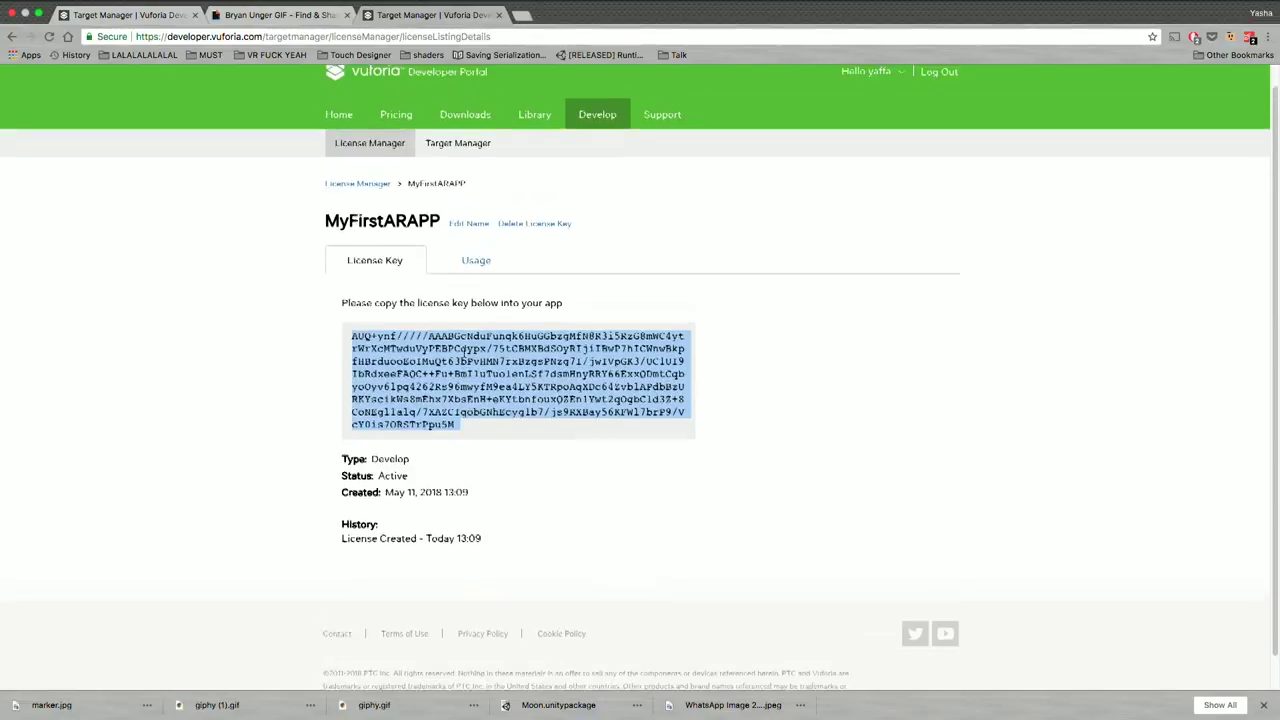
click(360, 378)
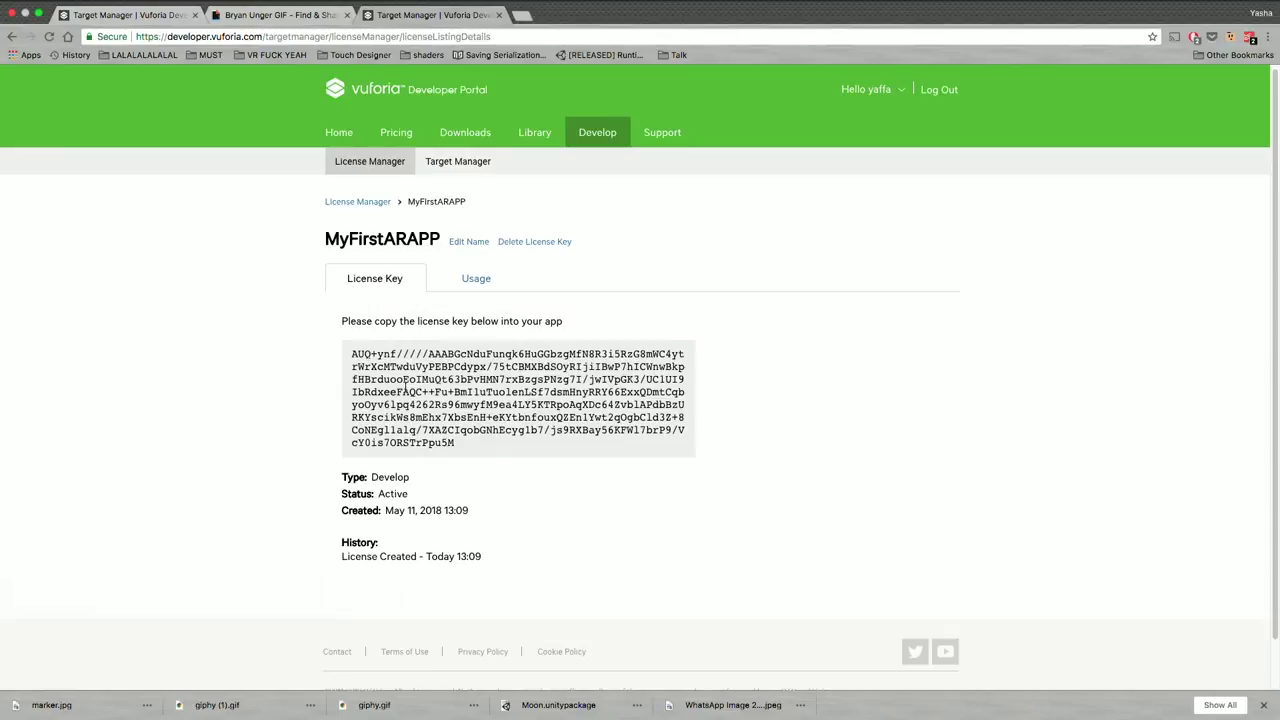
Create a Device-type target database named UNityTargetMaker in the Target Manager
click(455, 165)
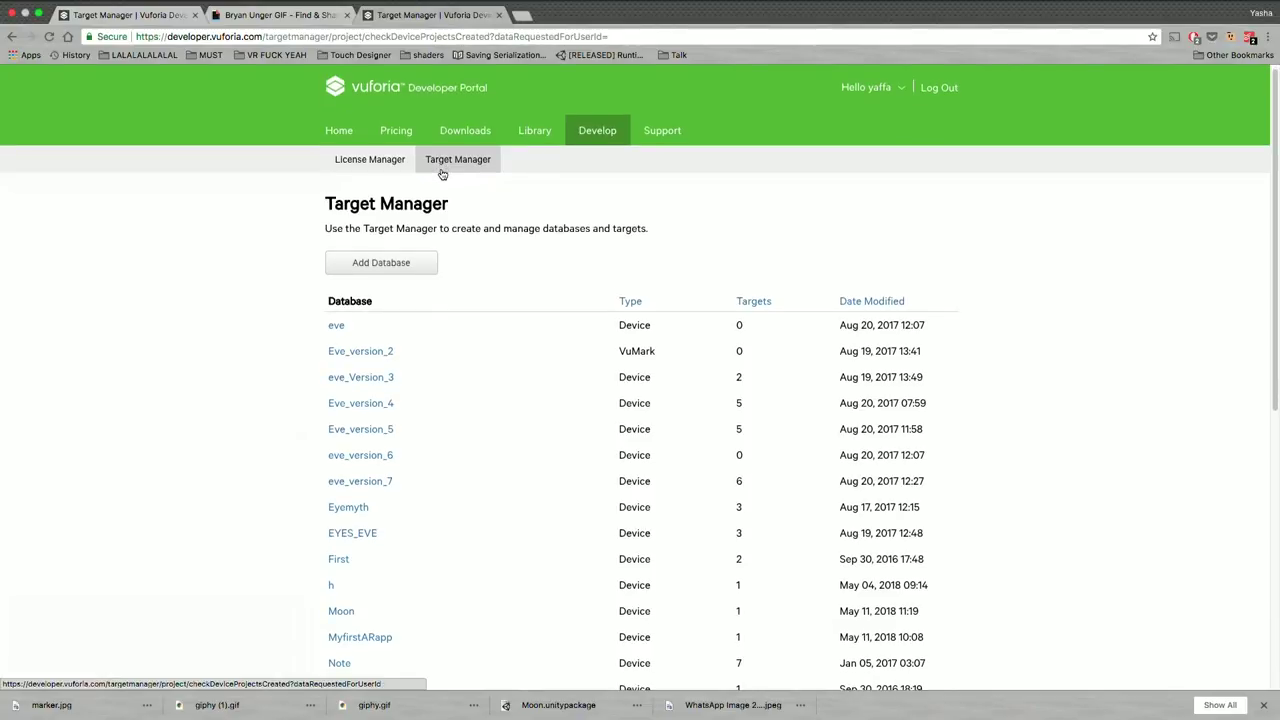
click(413, 275)
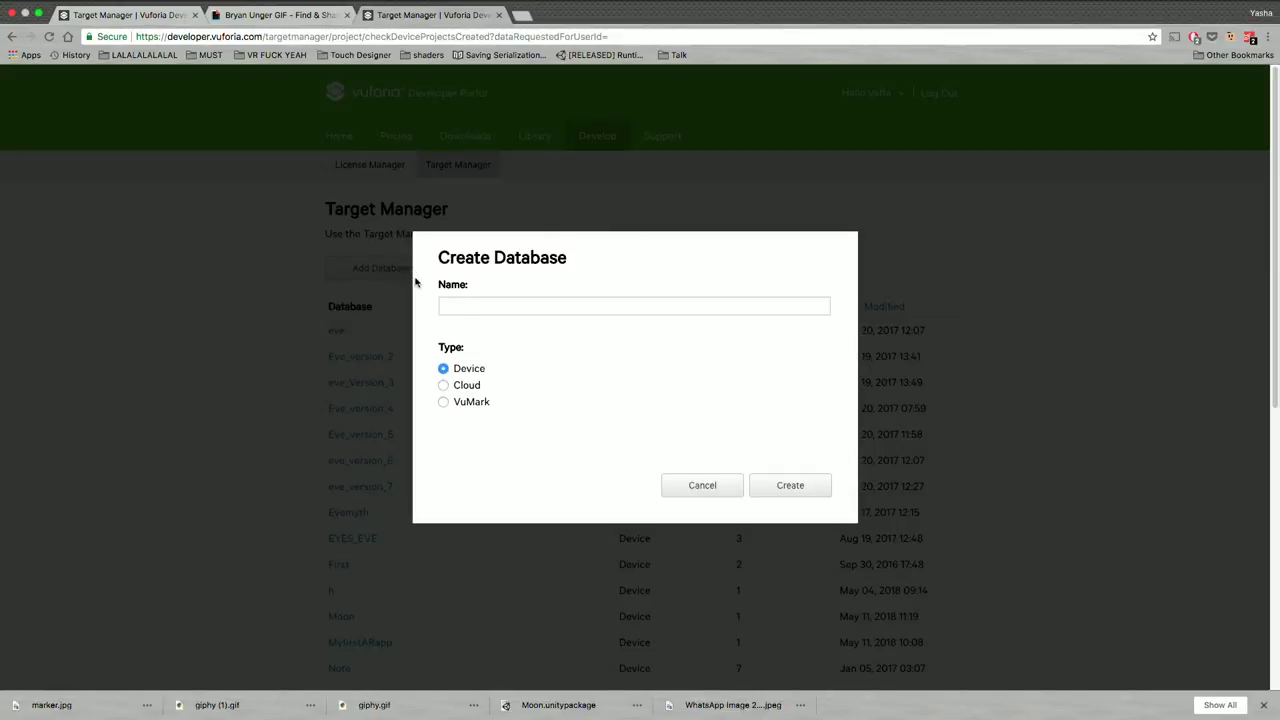
click(479, 308)
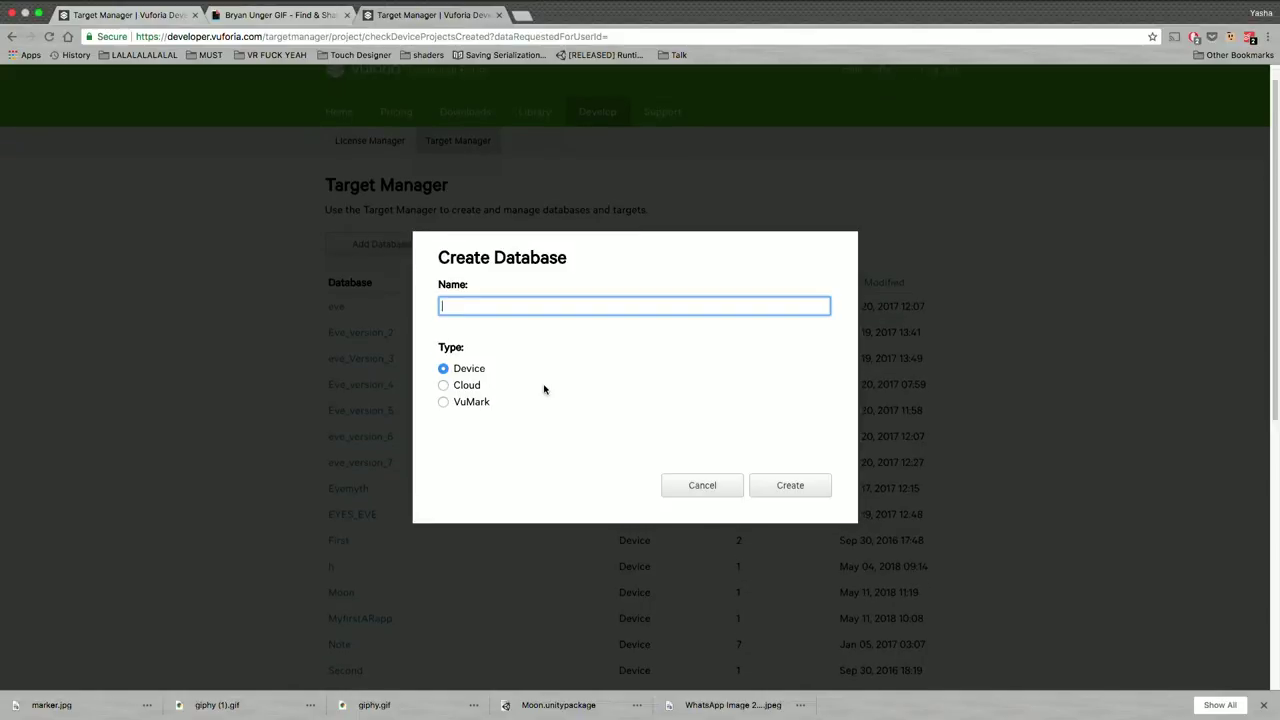
scroll(544, 389, down, 1)
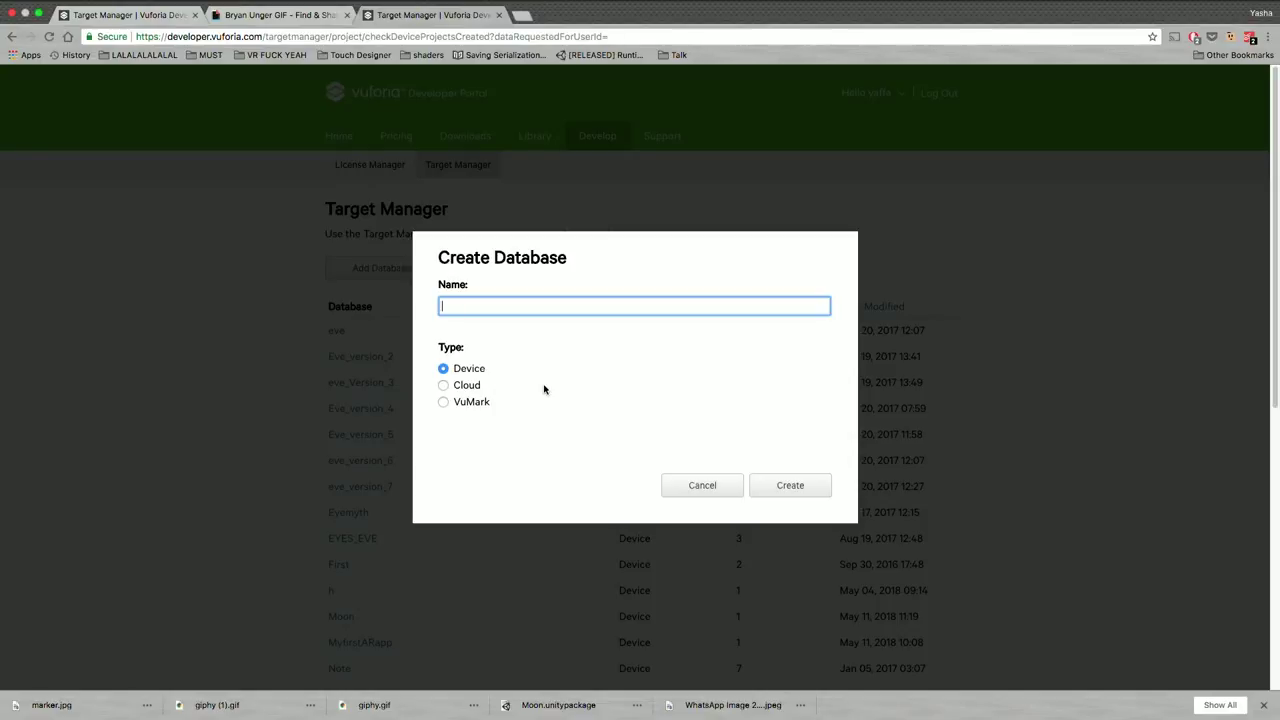
text(Maker)
click(820, 489)
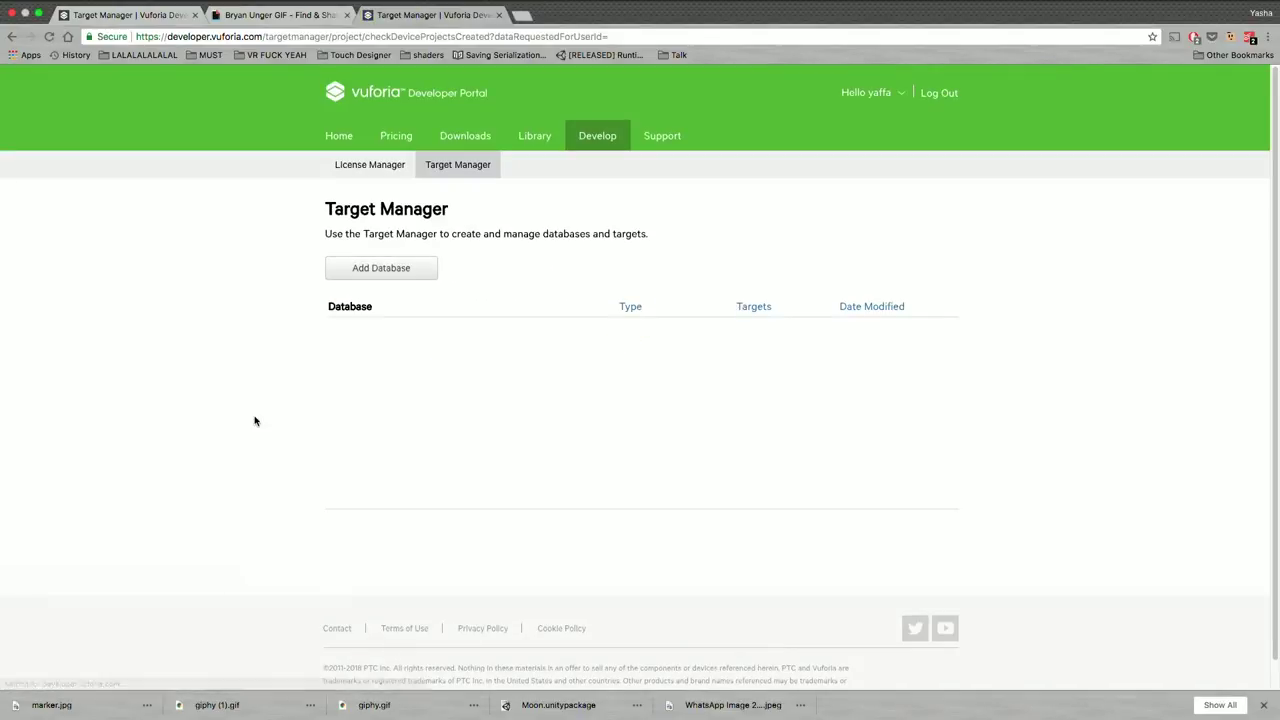
Open the UnityARTutorial database to check its targets and return to the database list
scroll(254, 421, down, 10)
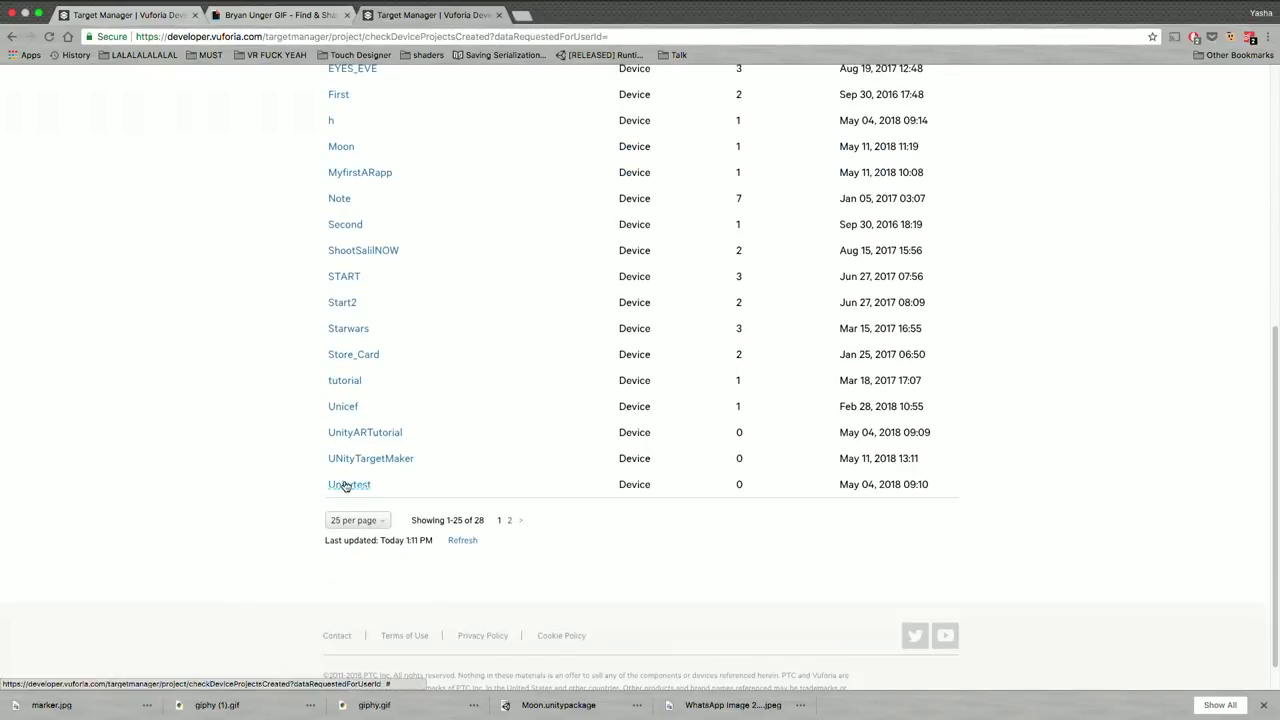
click(358, 433)
scroll(255, 463, down, 1)
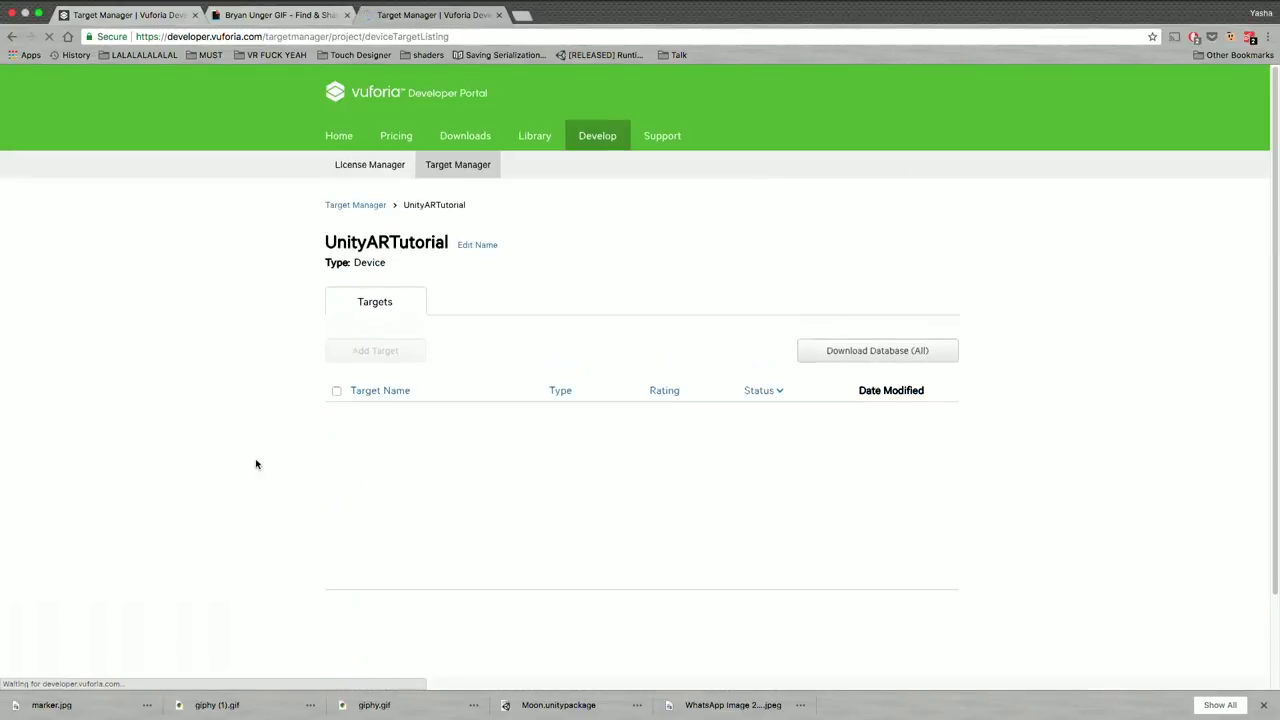
scroll(255, 463, down, 2)
scroll(254, 463, left, 5)
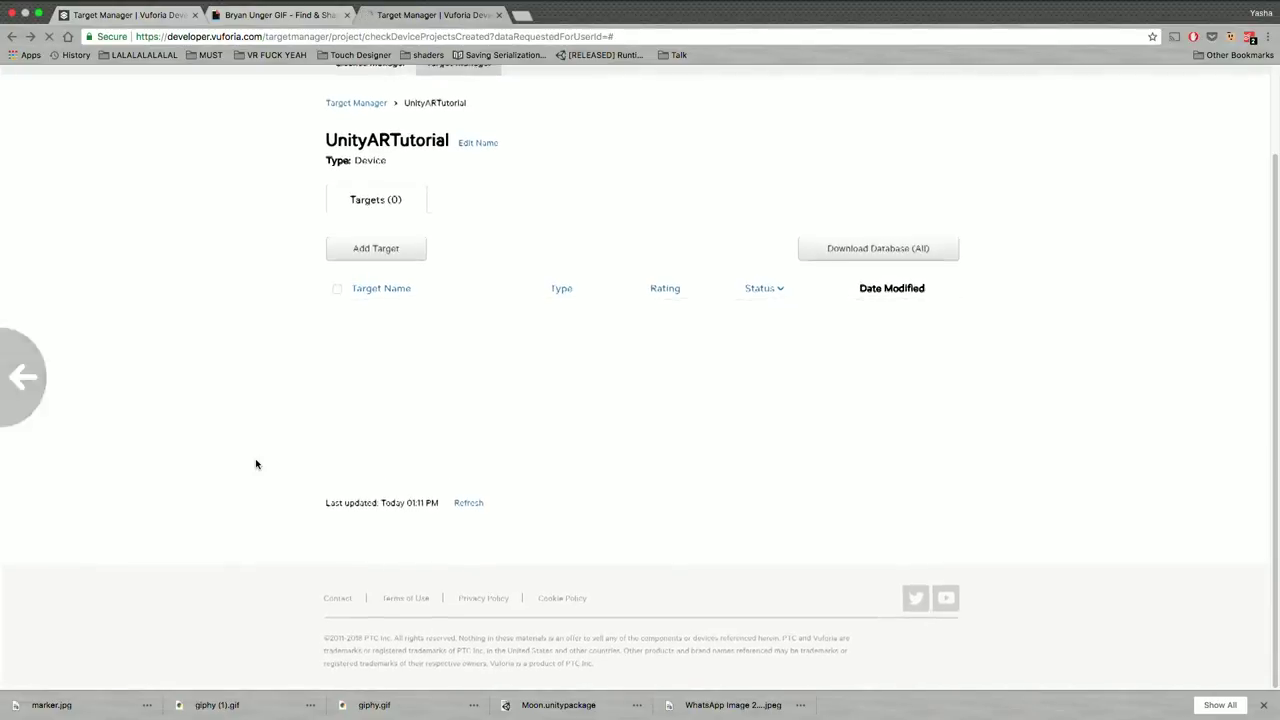
scroll(331, 560, down, 1)
scroll(331, 560, down, 5)
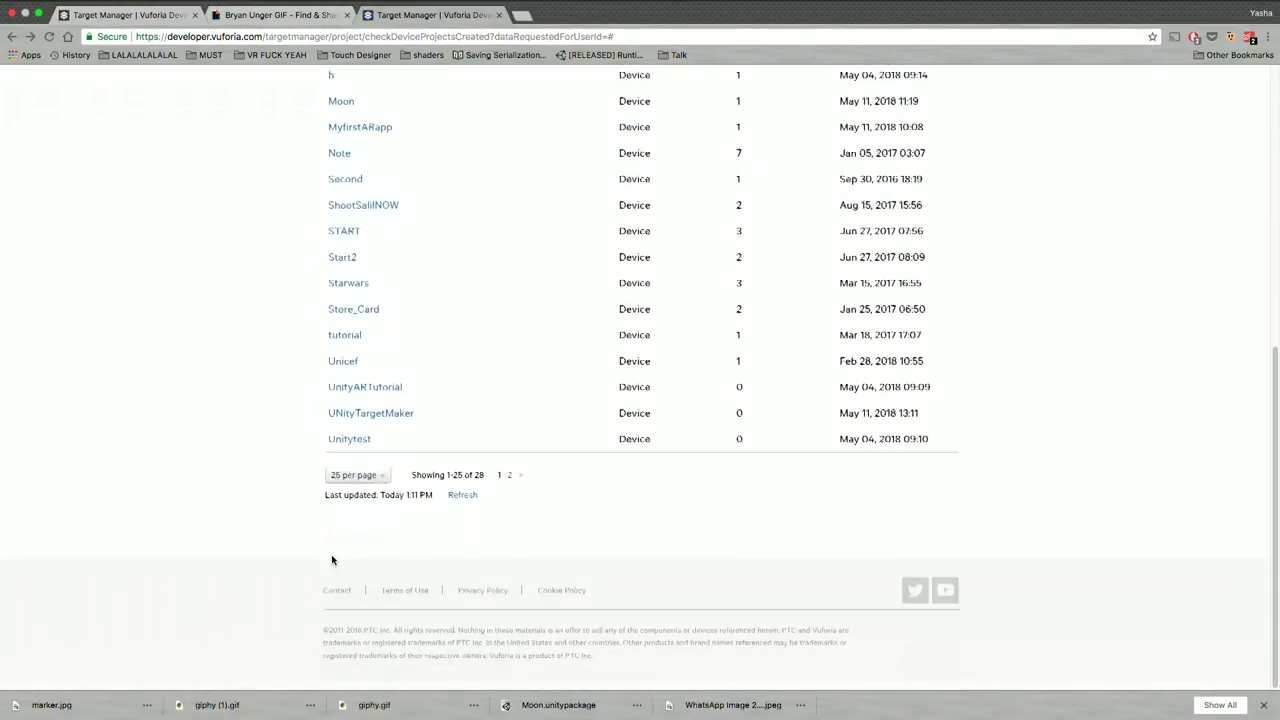
Open the Unitytest database, reload its page to check its targets, and return to the database list
click(357, 449)
scroll(249, 561, down, 2)
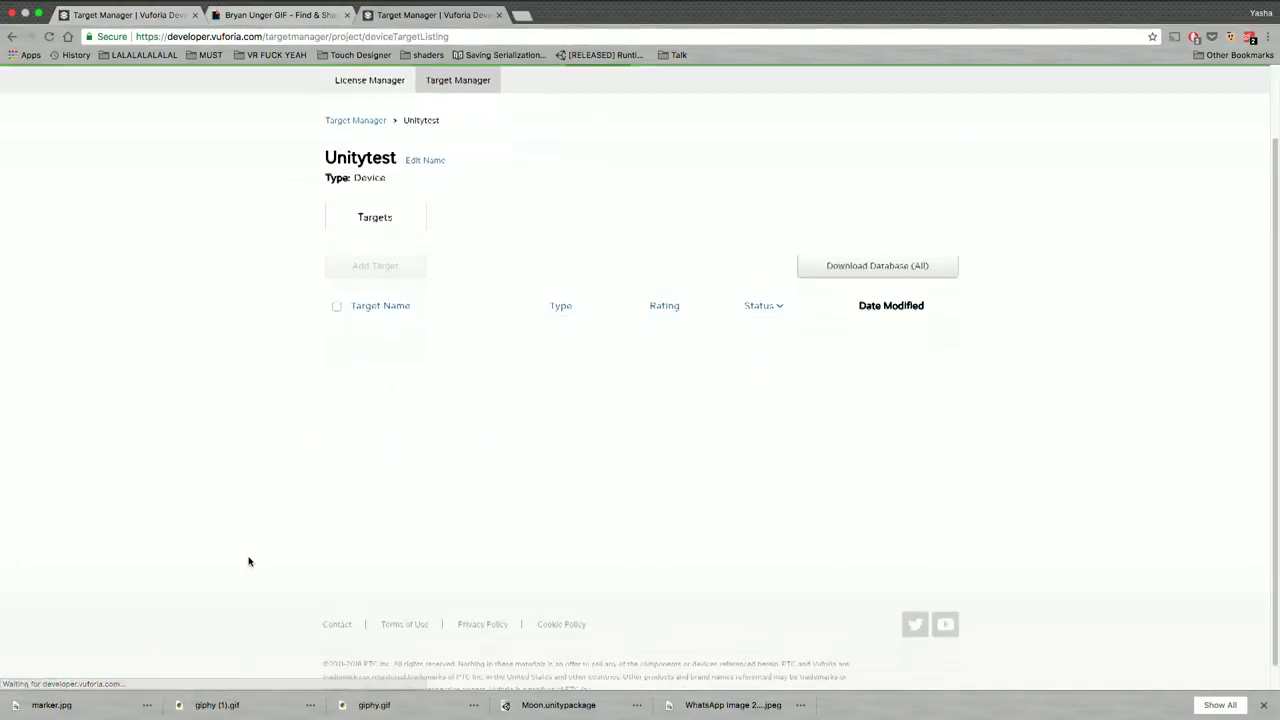
key(super+r)
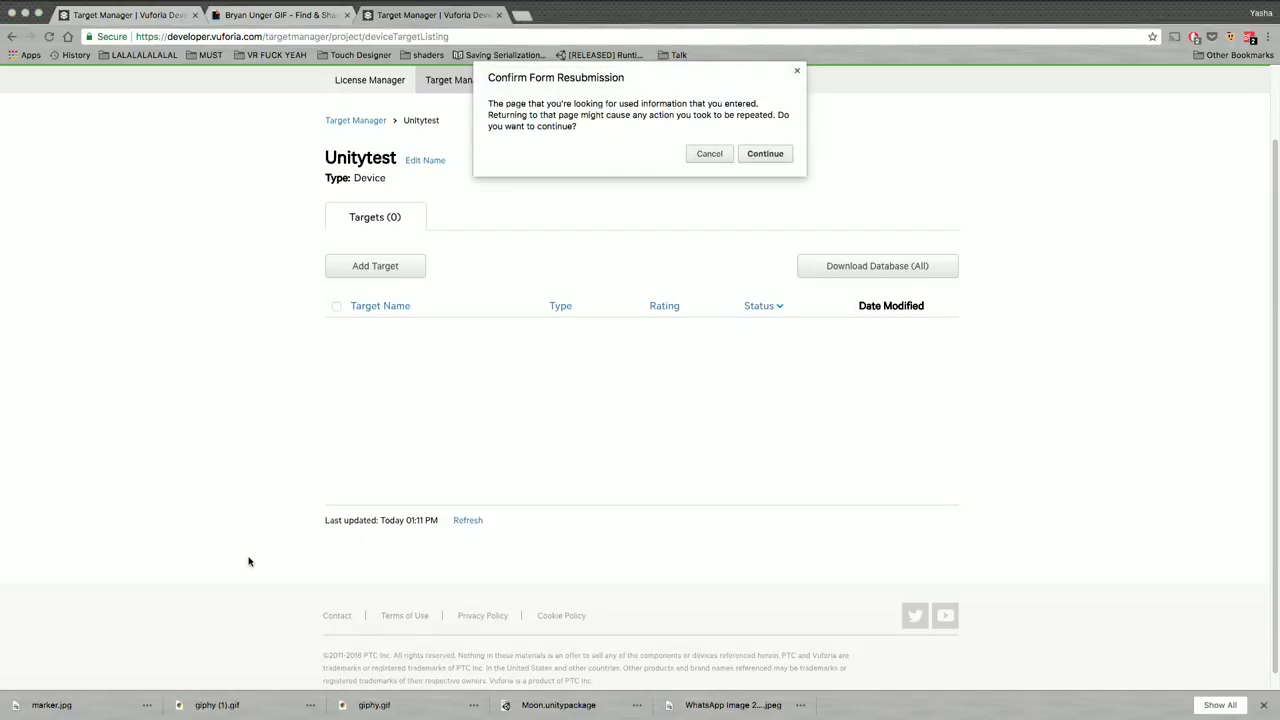
click(755, 156)
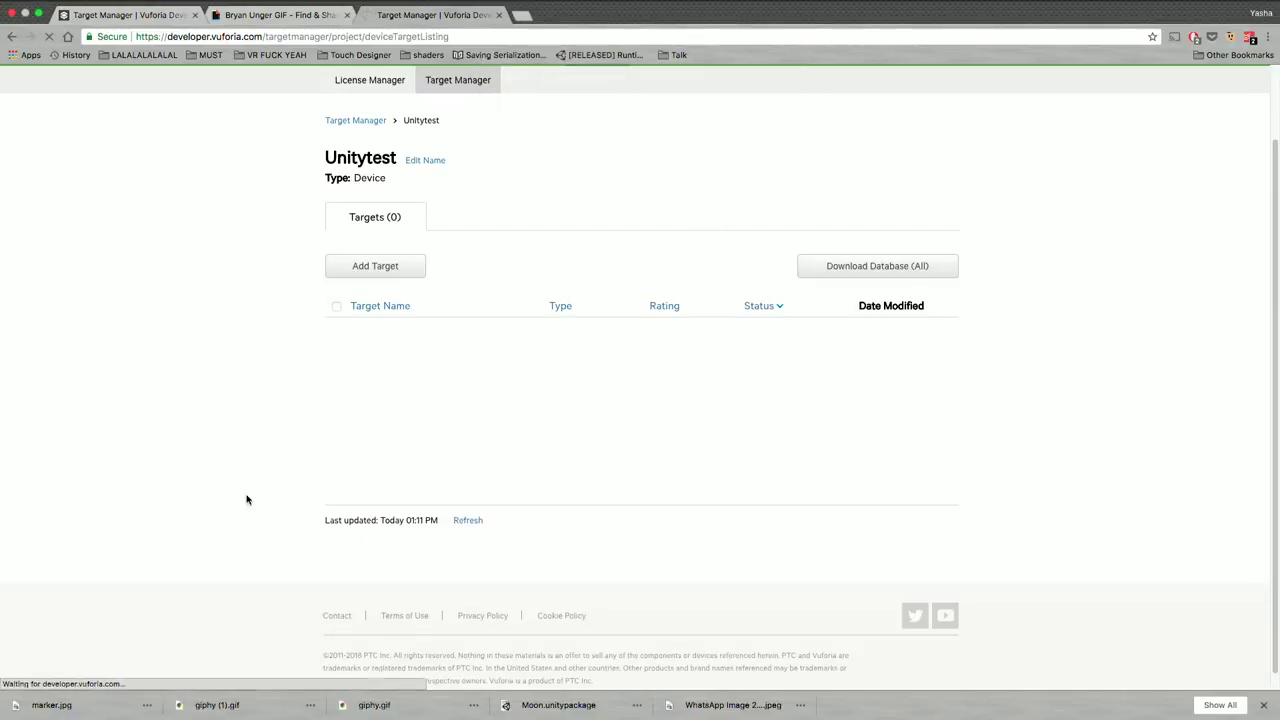
scroll(247, 500, down, 3)
scroll(247, 500, left, 3)
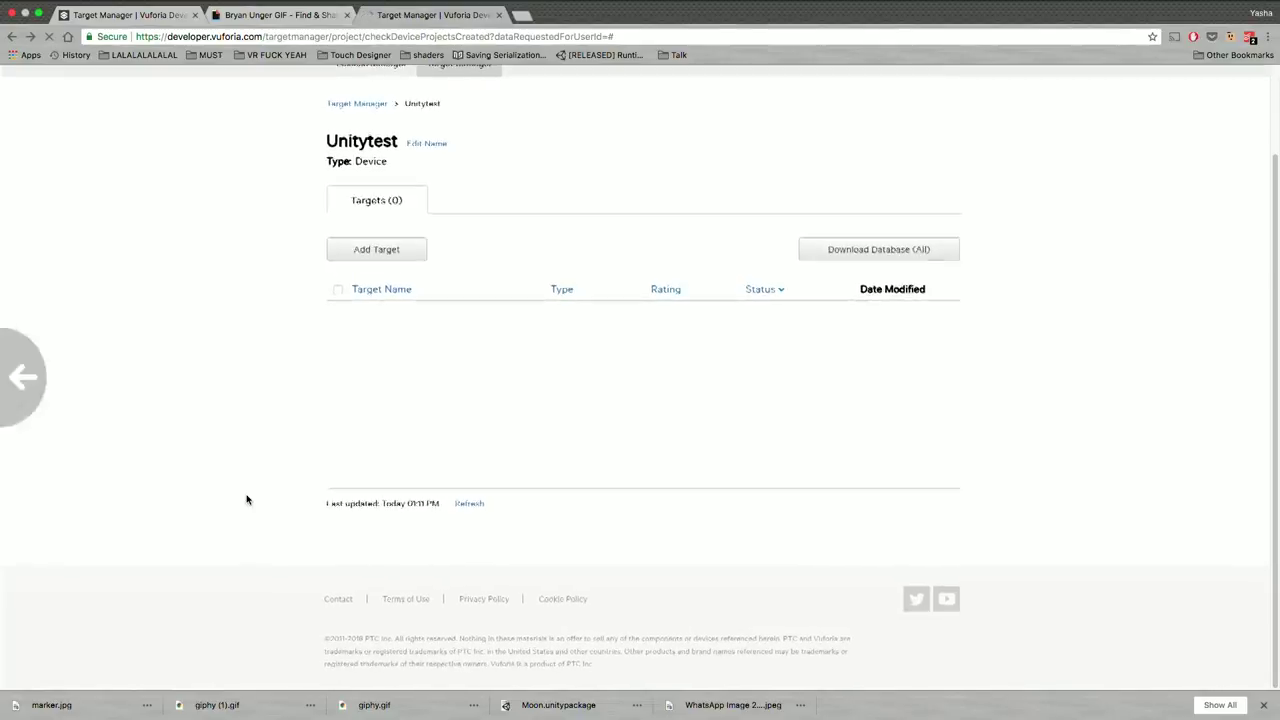
Open the moon image target's details in the Moon database
scroll(320, 500, down, 6)
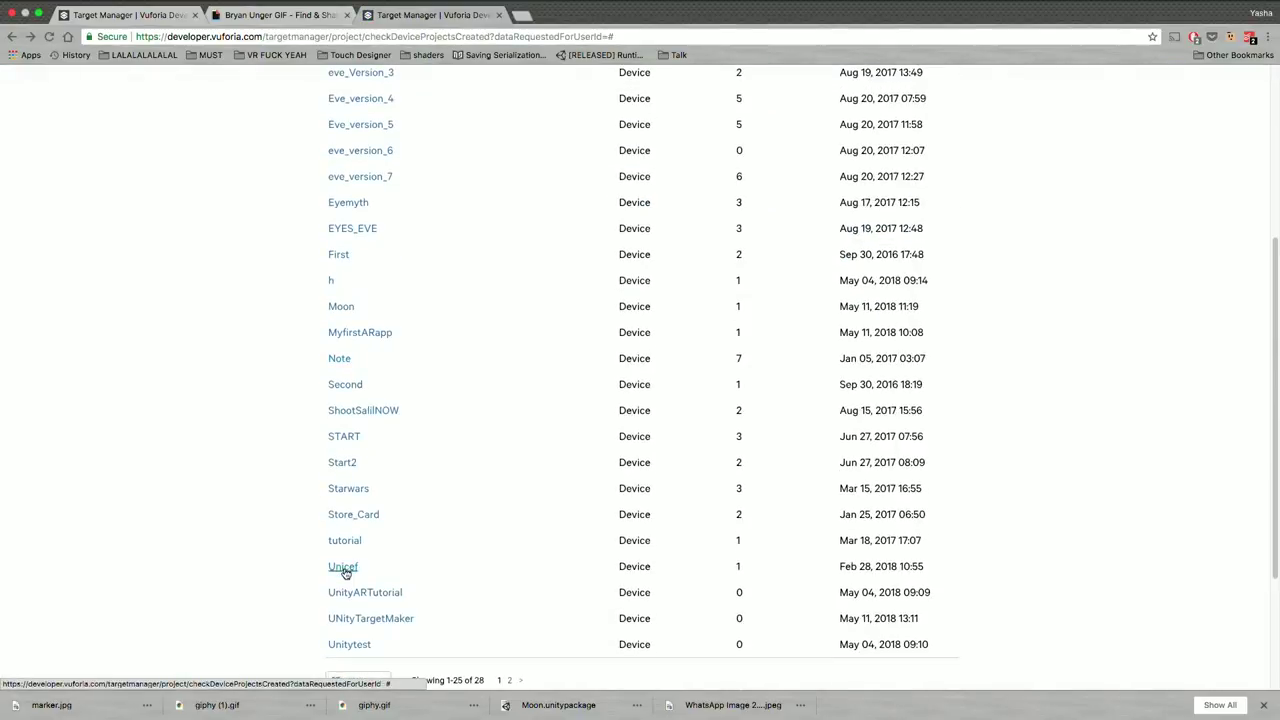
click(333, 248)
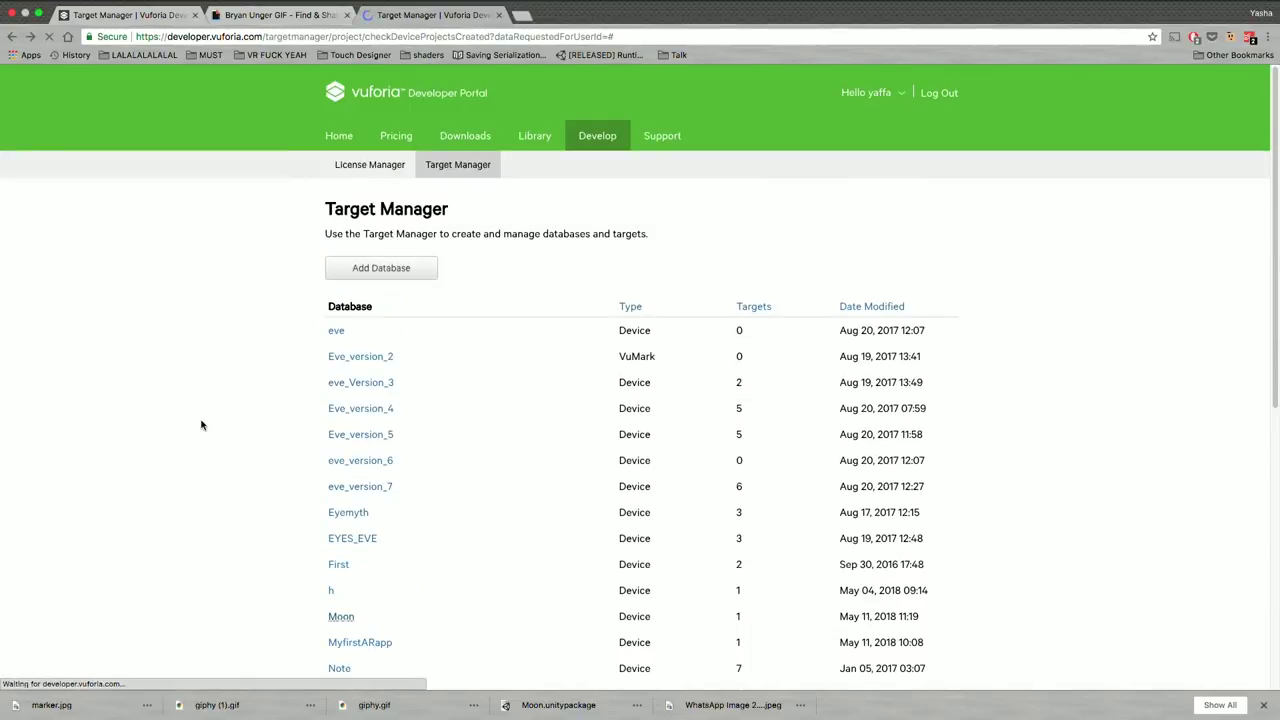
scroll(200, 425, down, 2)
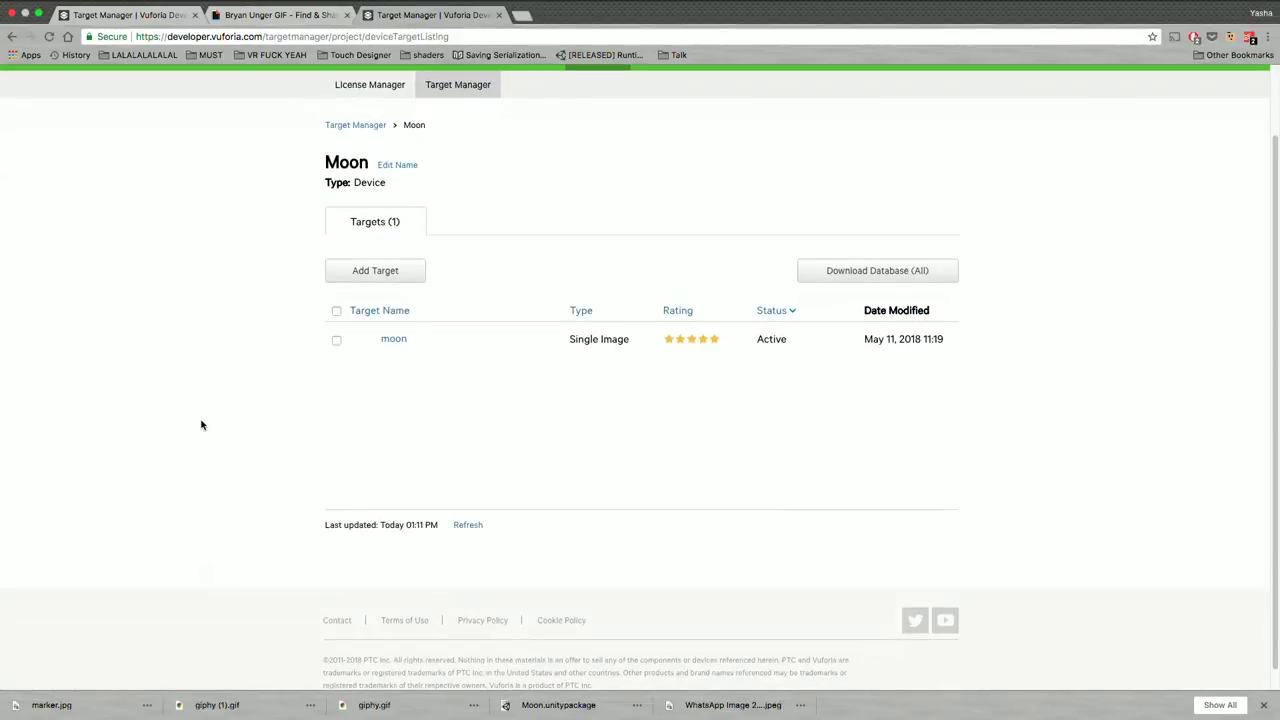
click(336, 340)
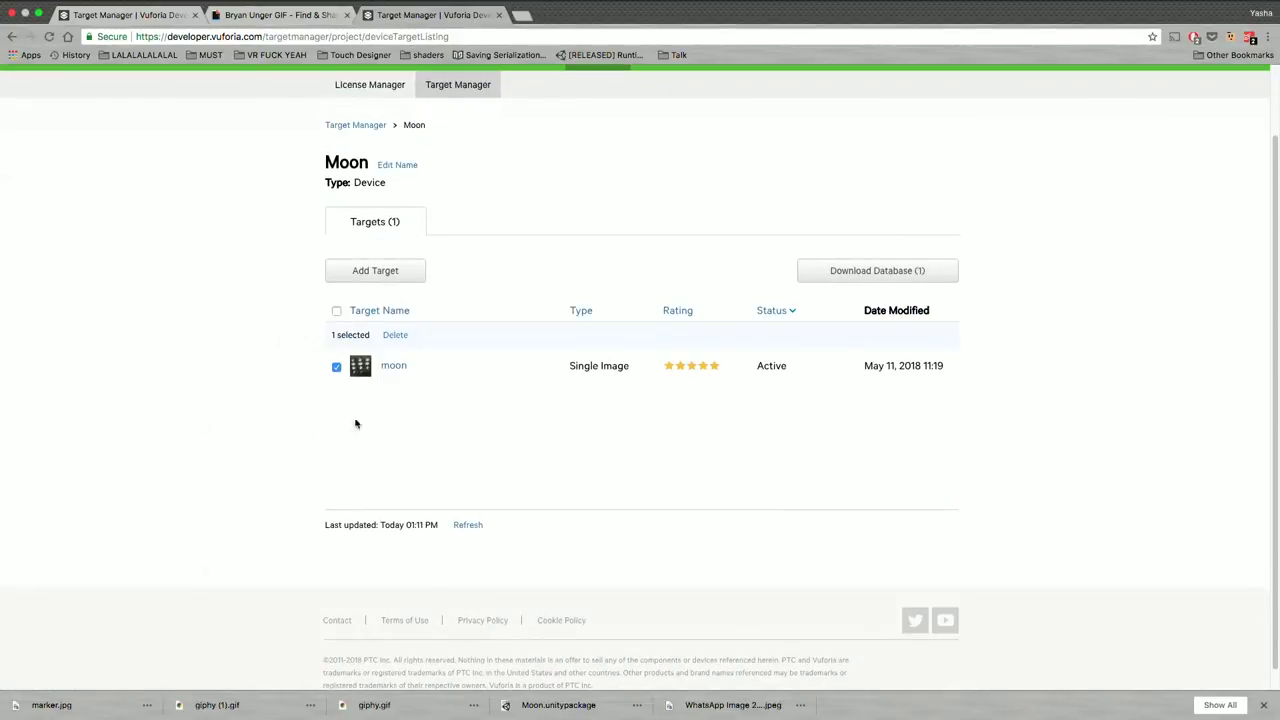
click(394, 366)
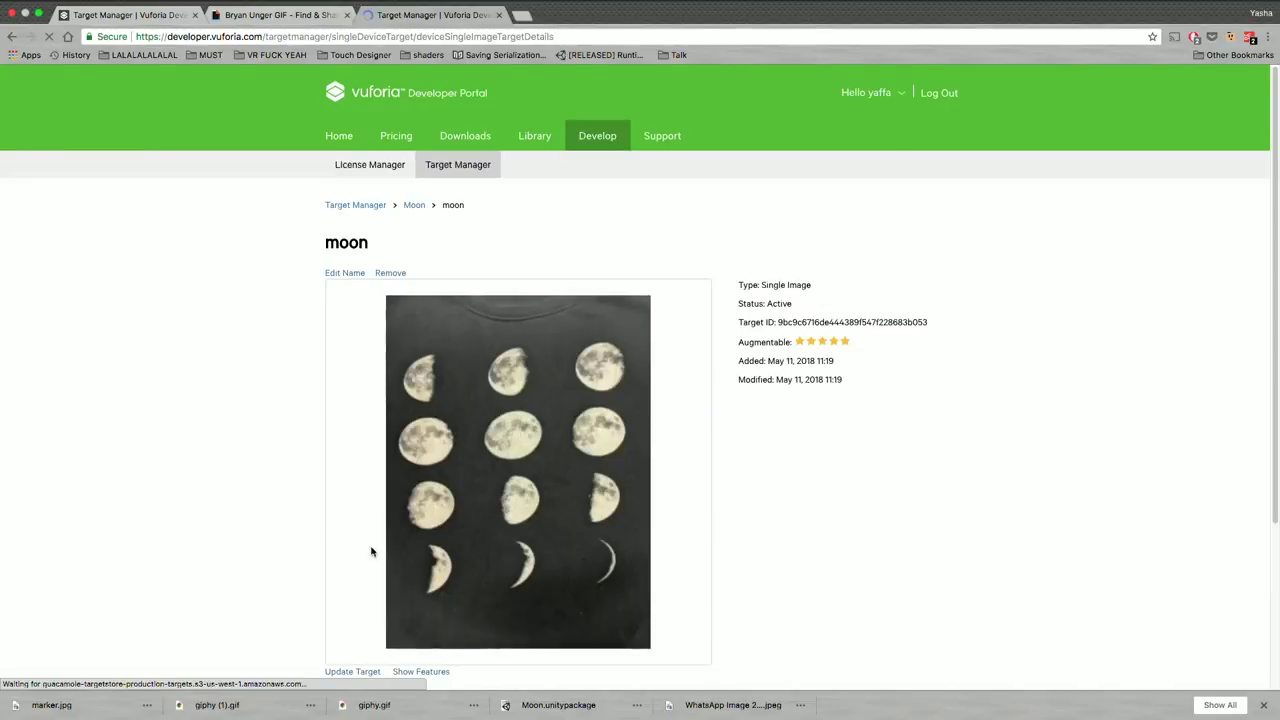
Examine the moon target's type and status up close, highlighting the status line
scroll(371, 551, down, 3)
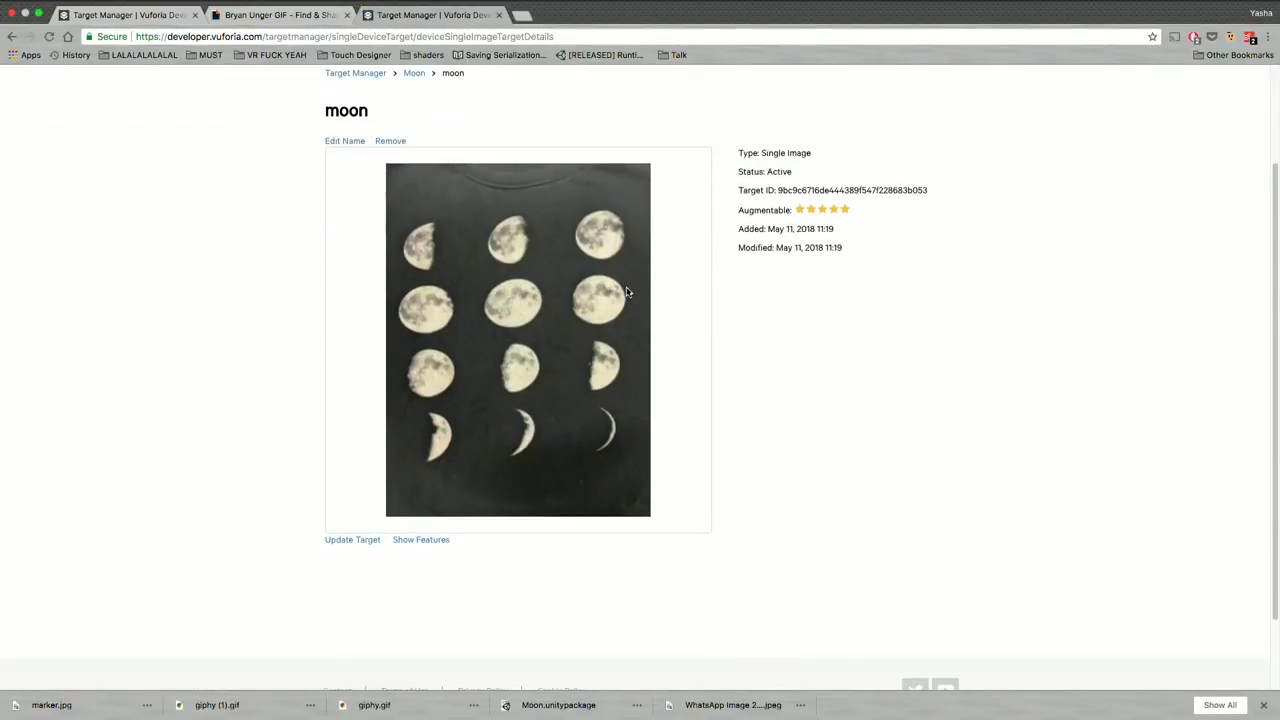
ctrl+scroll(790, 167, up, 2)
ctrl+scroll(790, 167, up, 3)
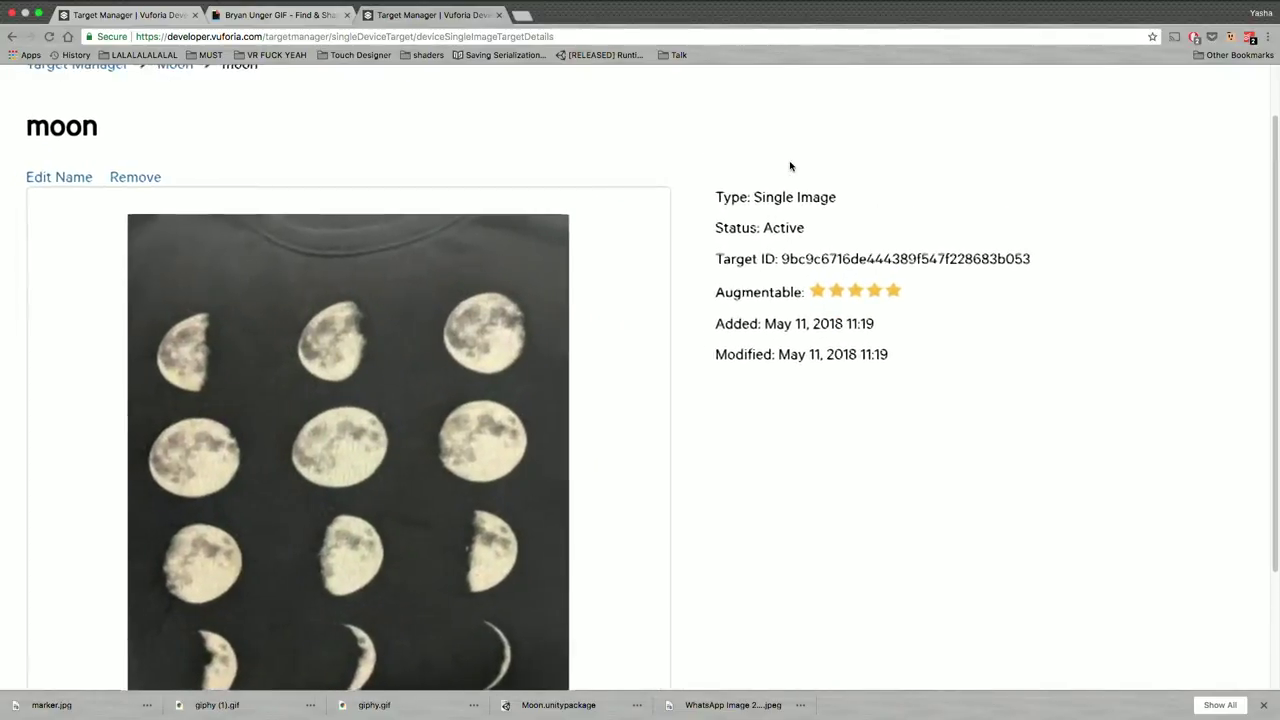
double_click(790, 197)
click(790, 197)
scroll(800, 220, left, 2)
click(811, 240)
triple_click(838, 228)
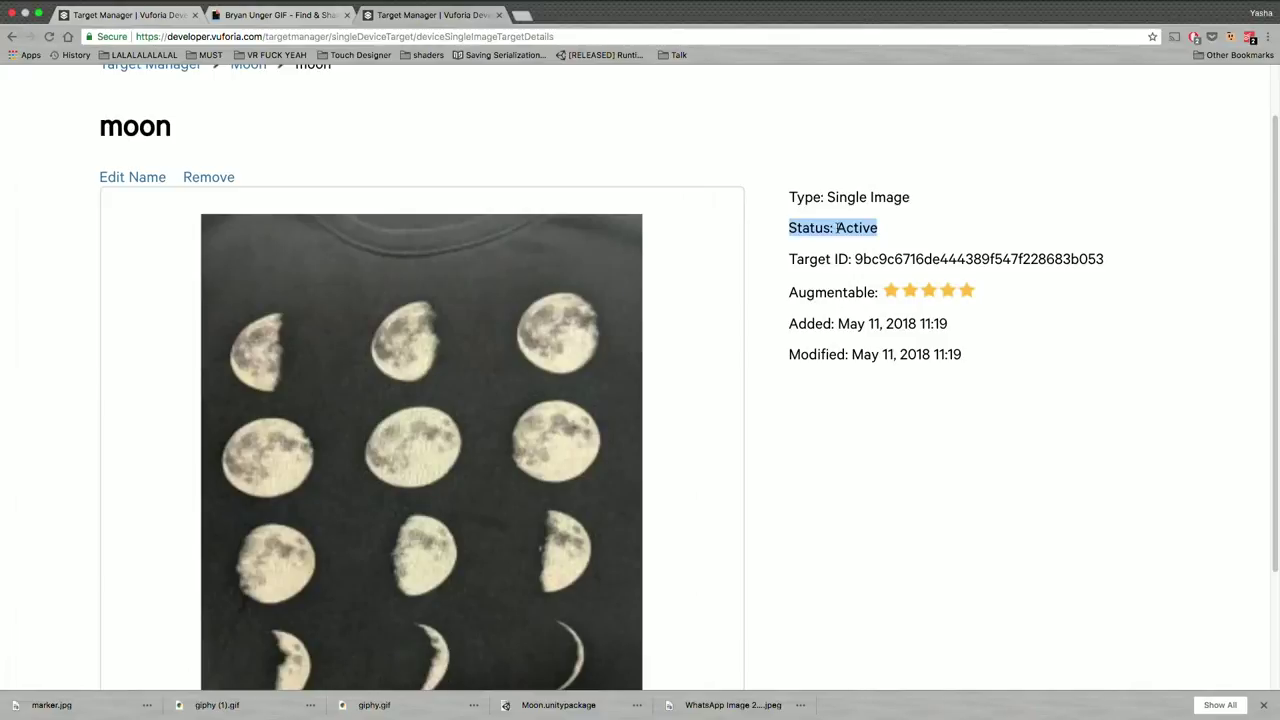
Examine the moon target's augmentable star rating
scroll(838, 228, down, 4)
ctrl+scroll(838, 228, down, 3)
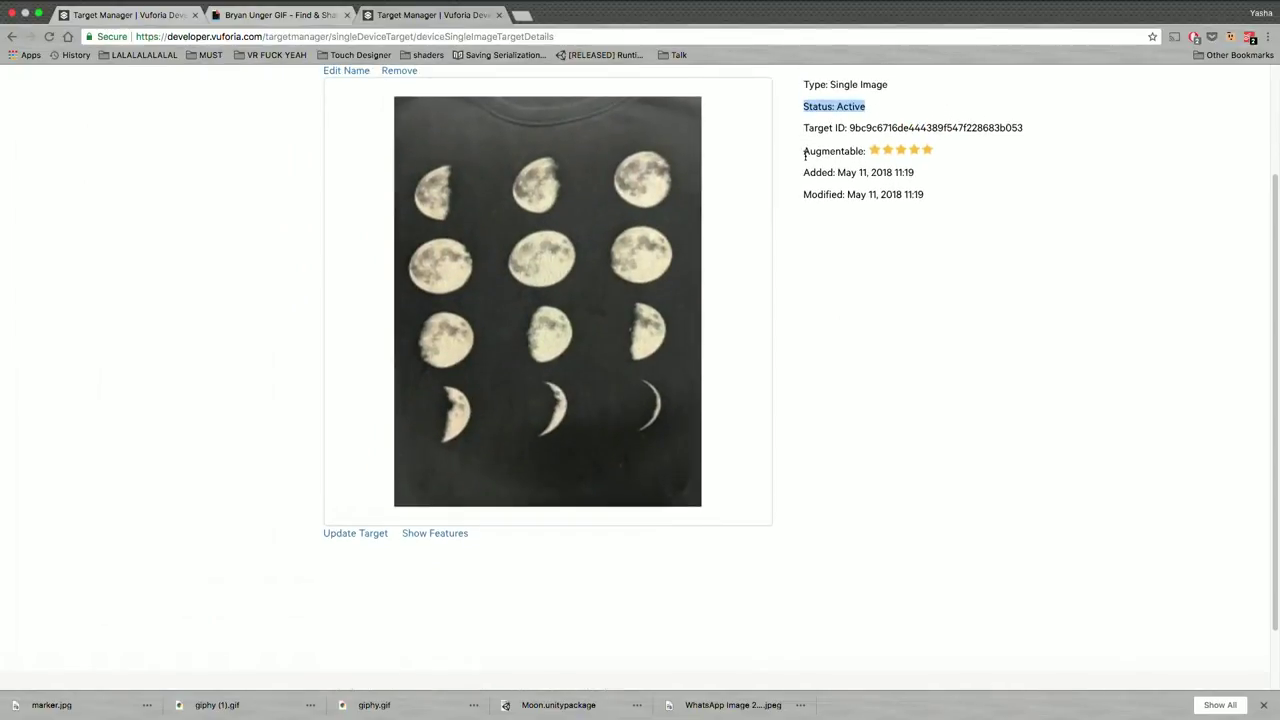
drag(800, 153, 923, 157)
click(940, 157)
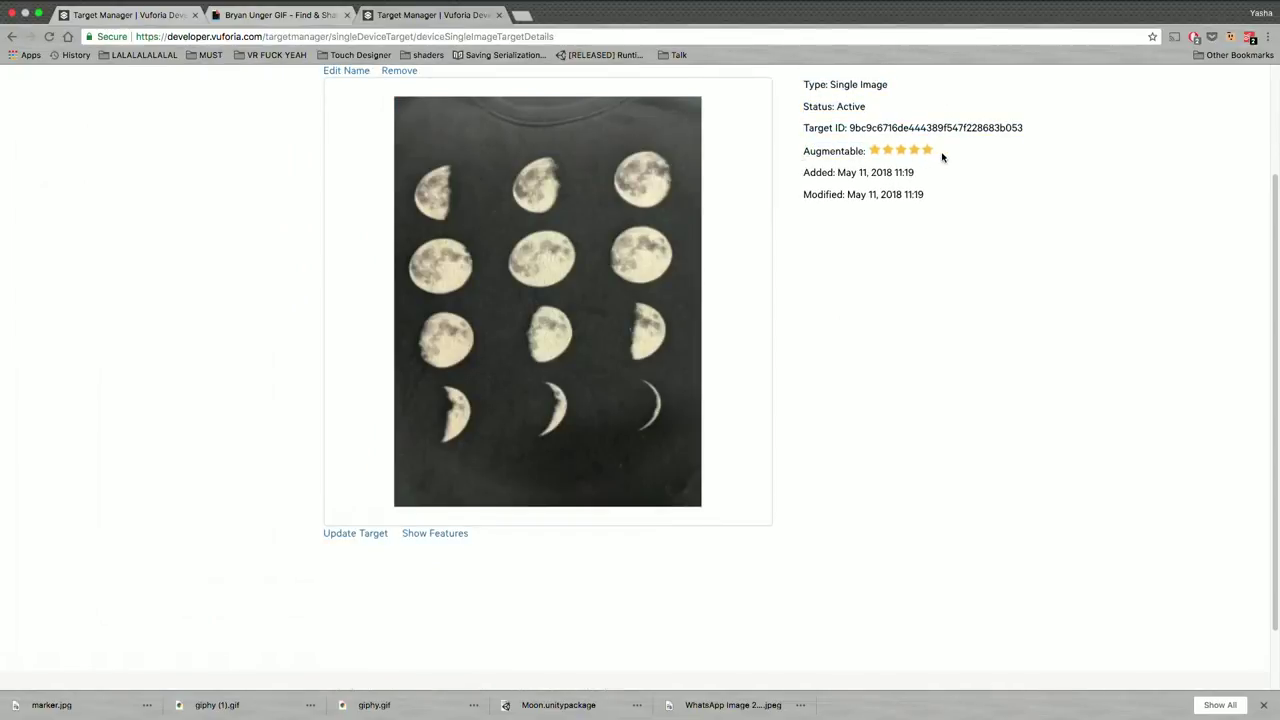
ctrl+scroll(941, 157, down, 2)
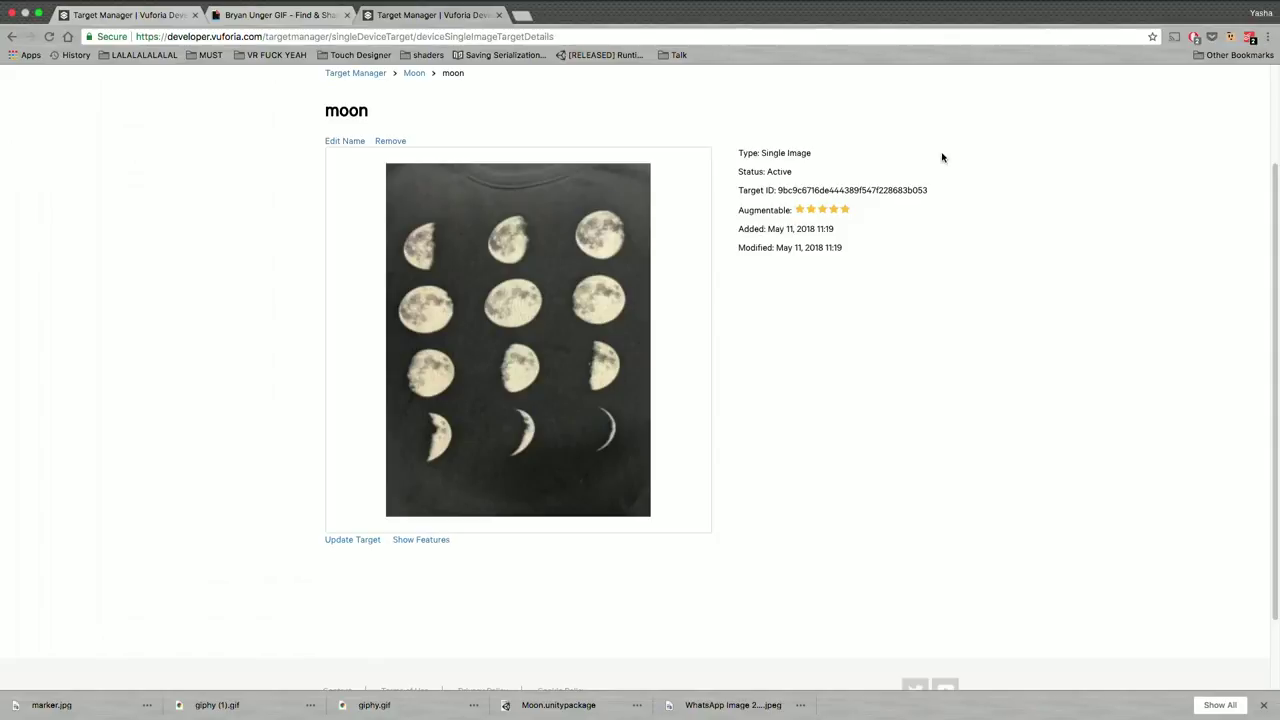
Show the detected feature points on the moon image to examine them, and hide them again
click(427, 542)
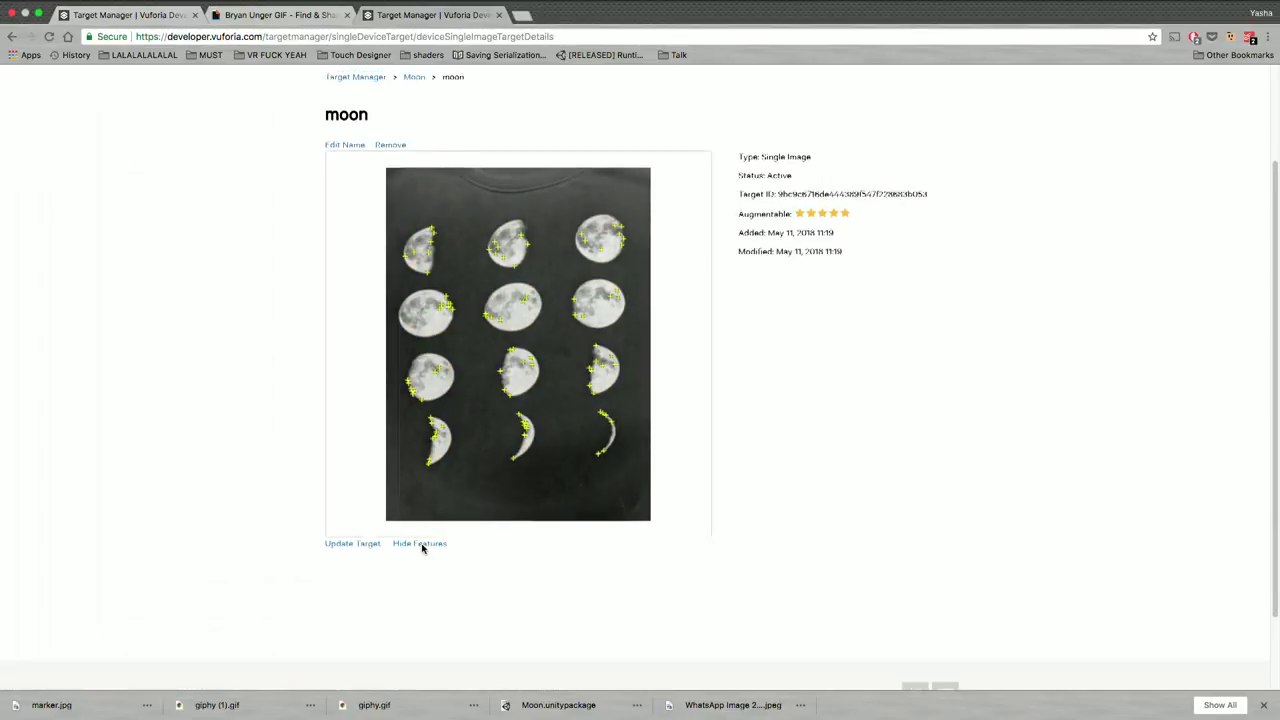
scroll(423, 546, up, 1)
click(421, 569)
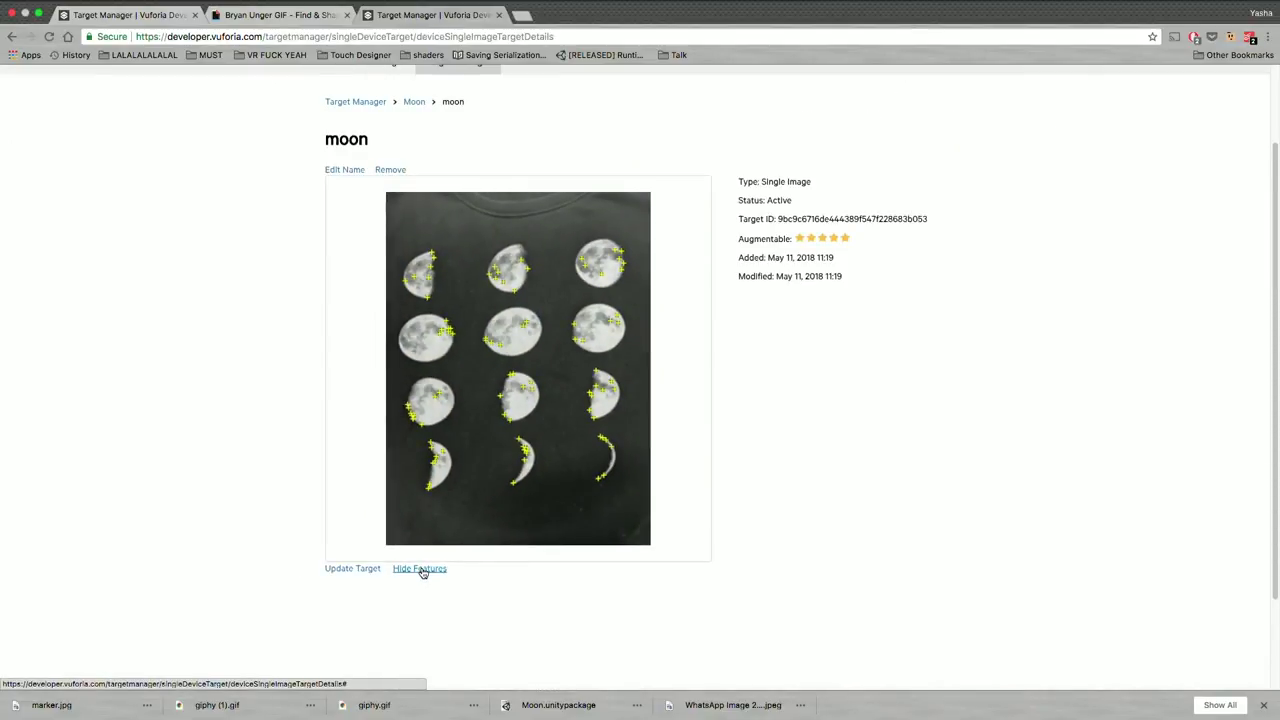
click(421, 568)
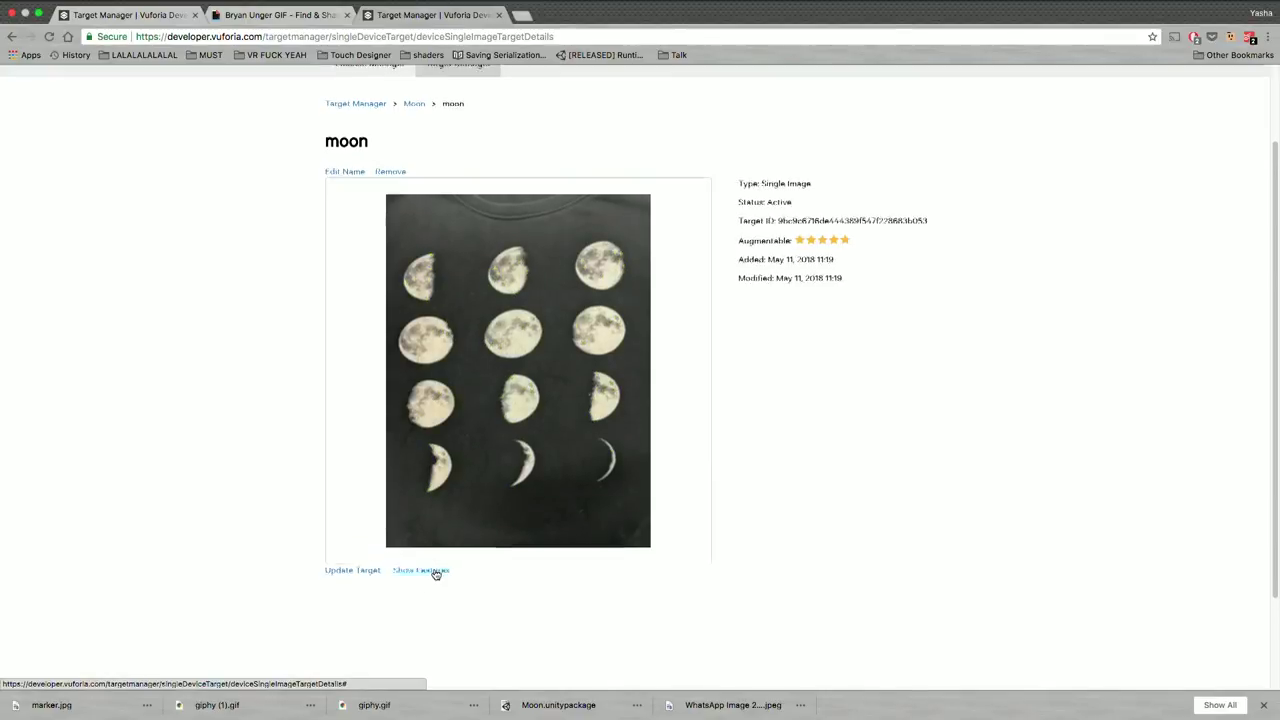
scroll(435, 572, down, 1)
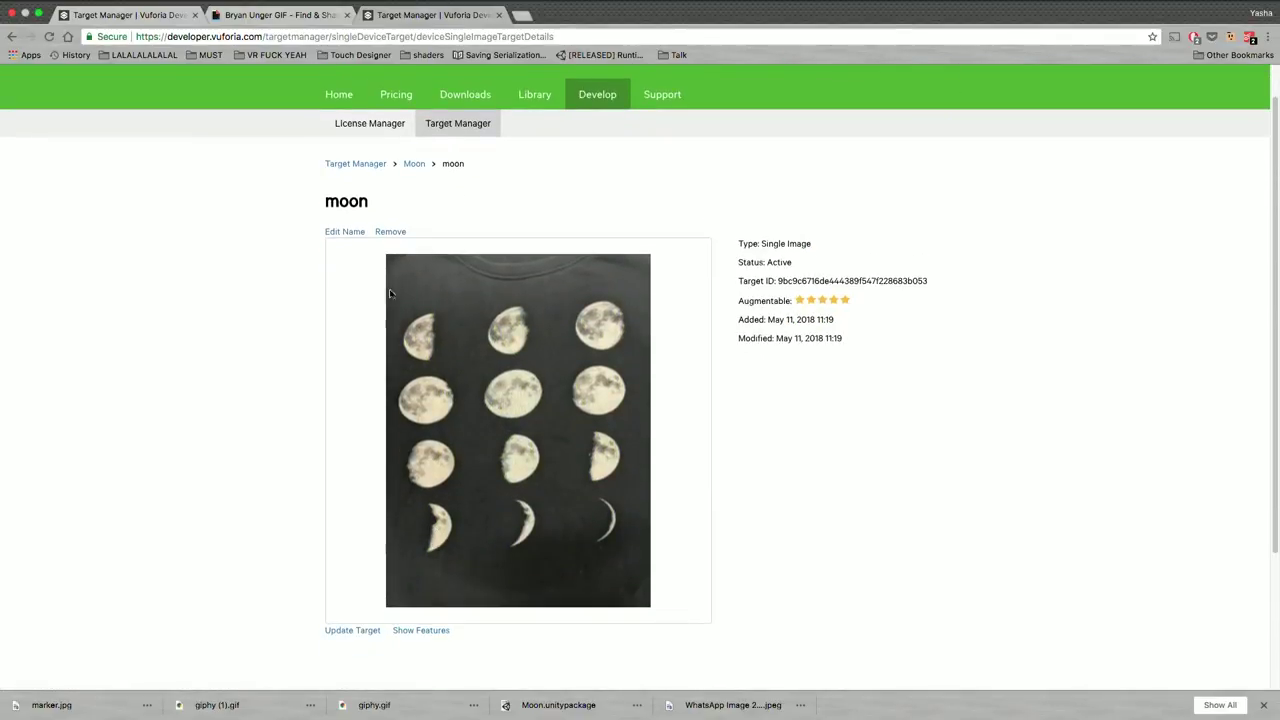
Start a new Single Image target in the UnityARTutorial database, choosing the GeometricMArker image from the Desktop as its file
click(356, 164)
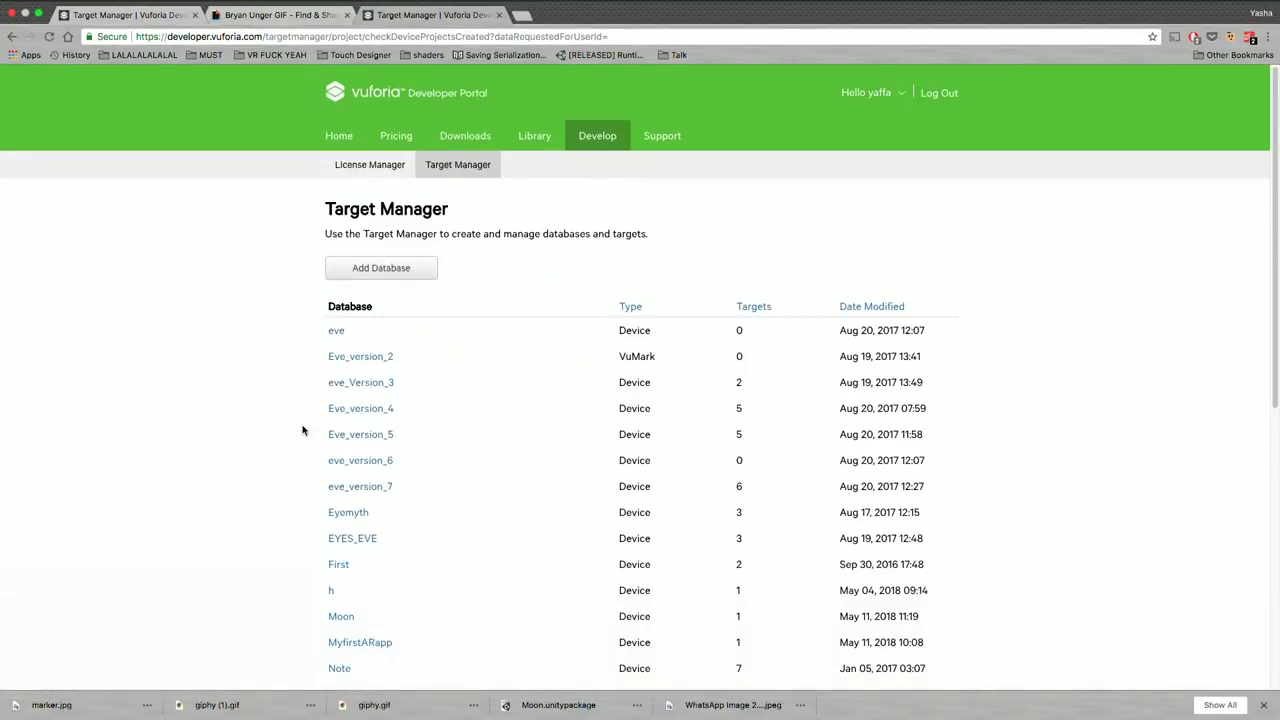
scroll(303, 430, down, 5)
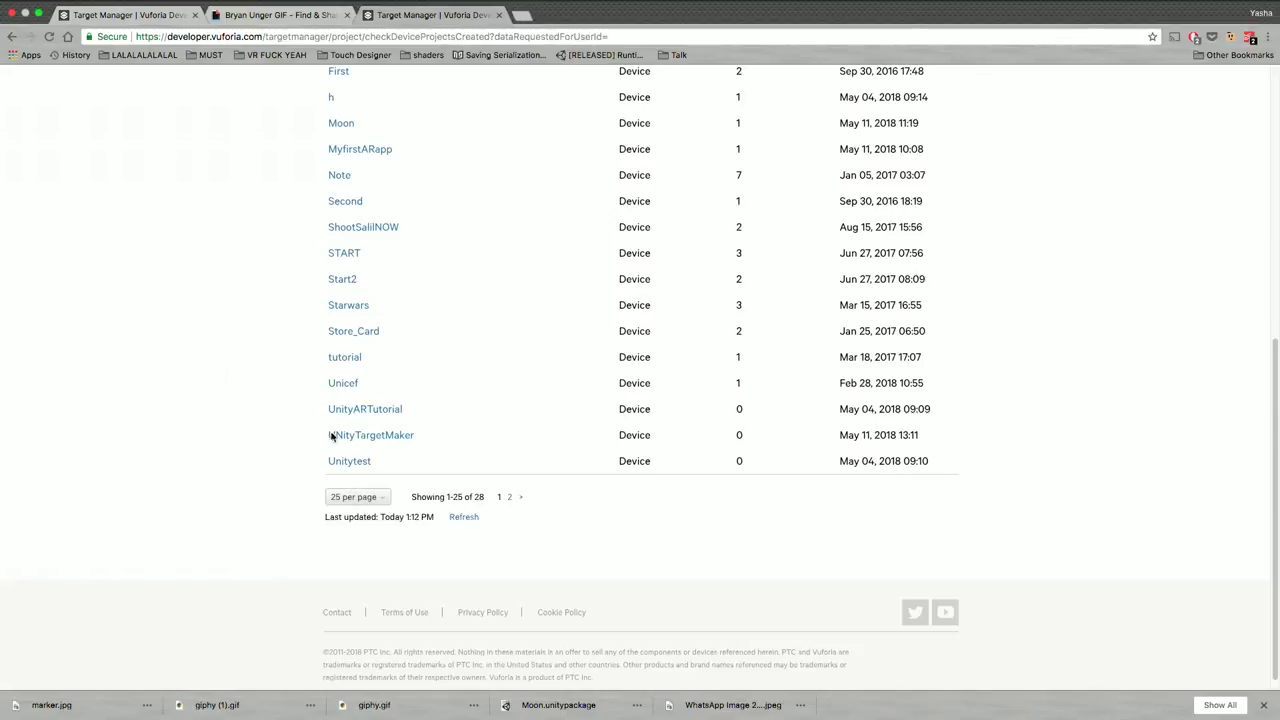
click(386, 410)
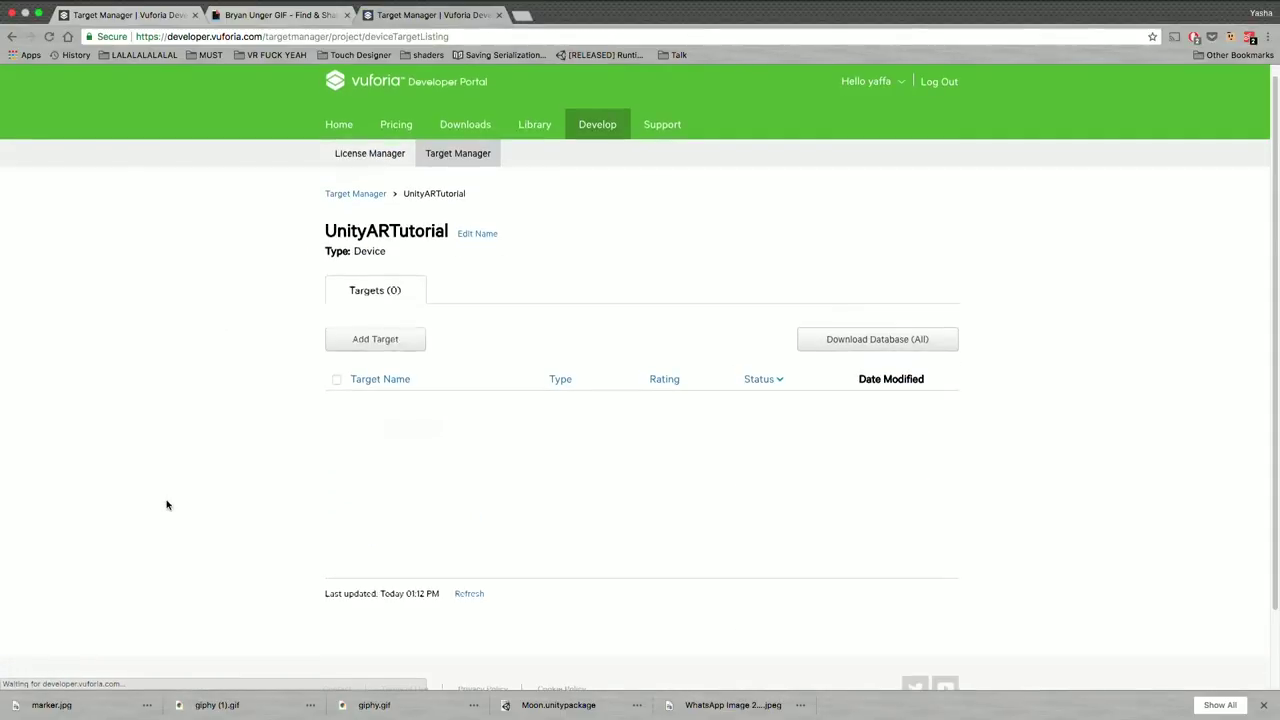
click(389, 341)
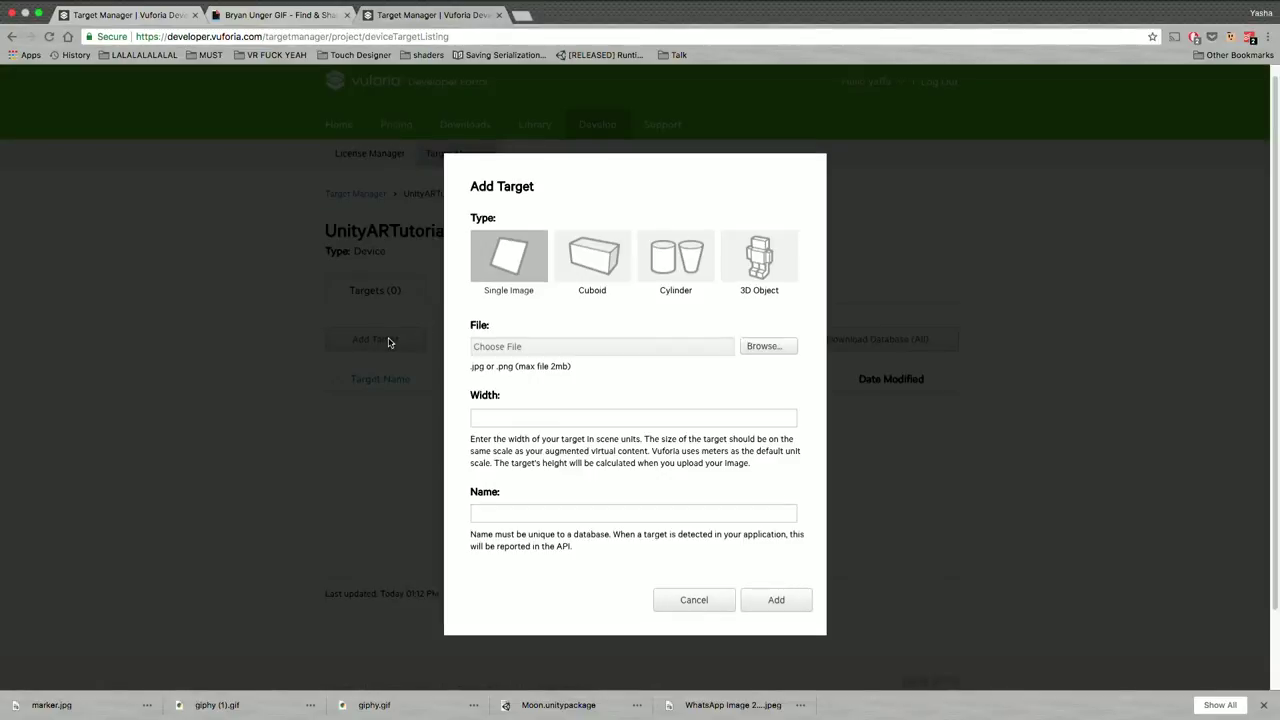
click(770, 346)
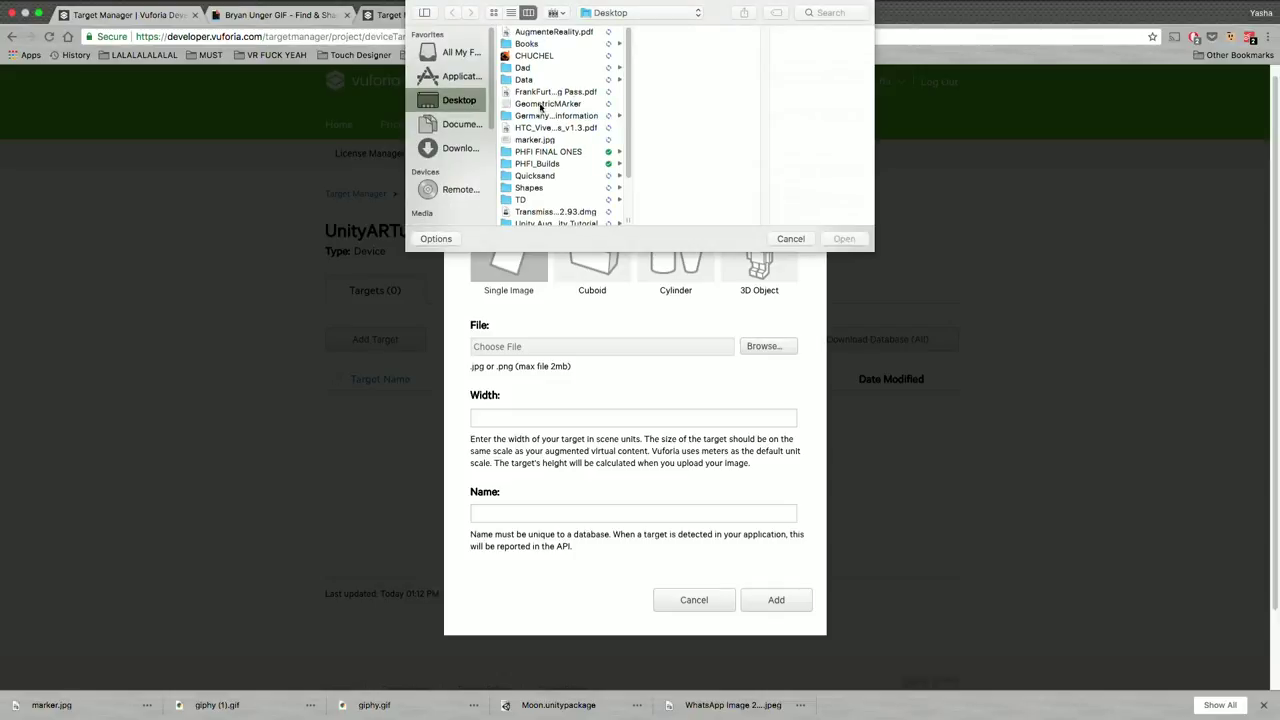
click(540, 104)
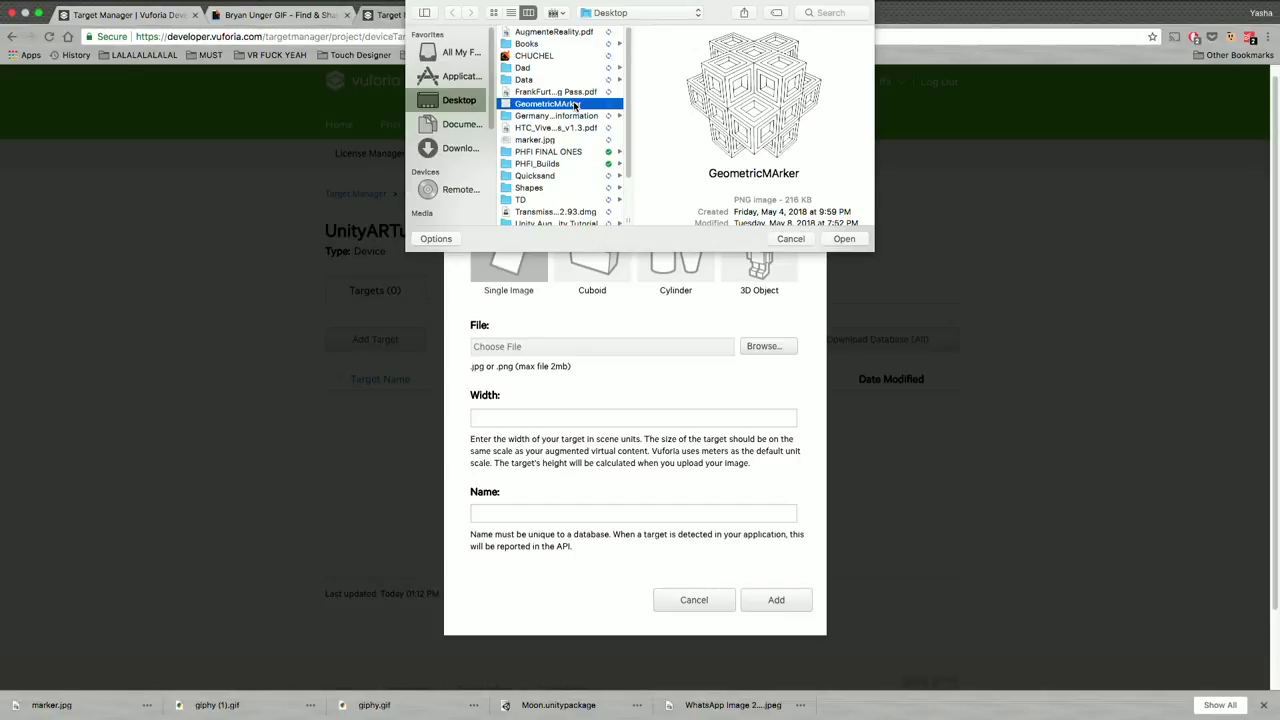
click(843, 239)
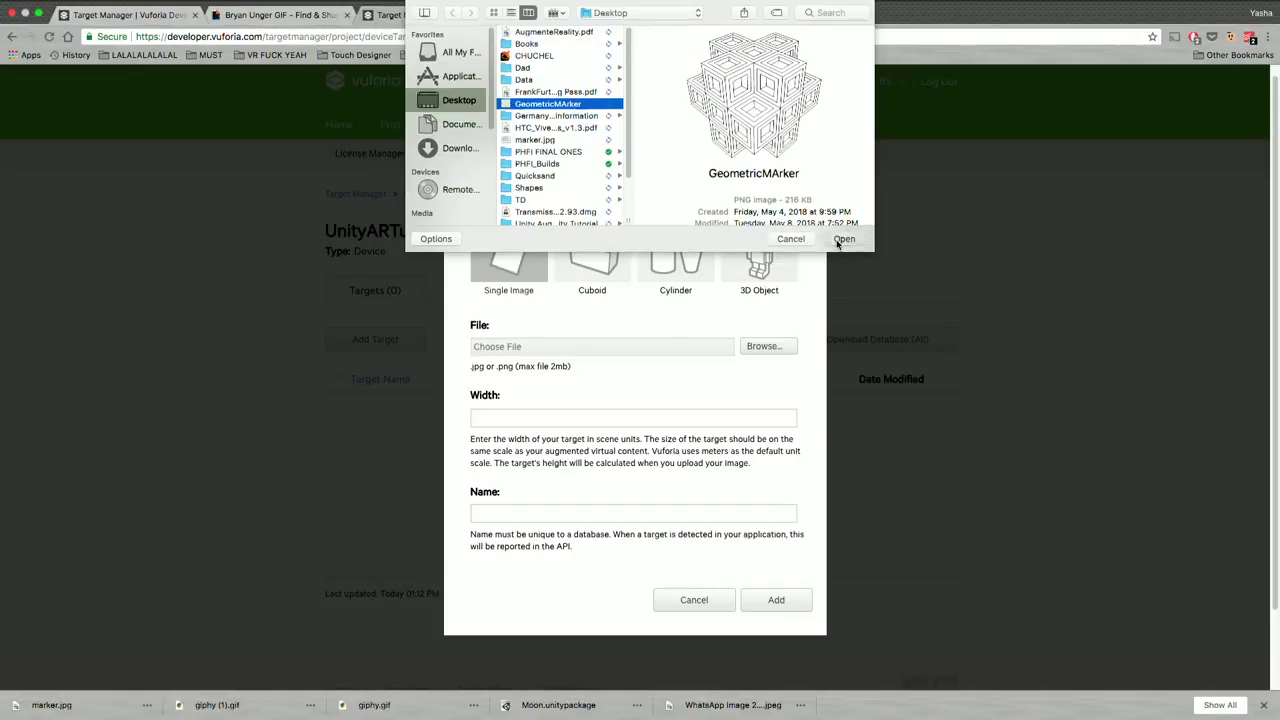
Browse for a different target file, opening the Unity Augmented reality Tutorial folder on the Desktop
click(760, 346)
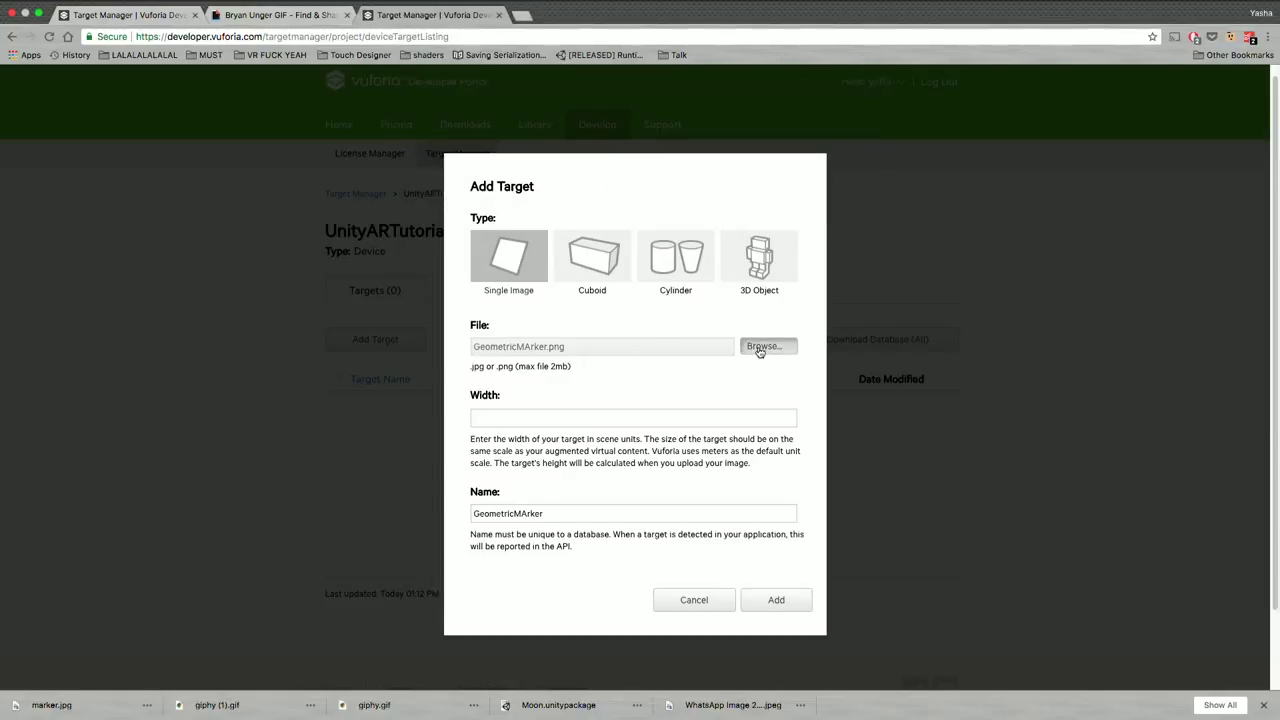
scroll(548, 150, down, 4)
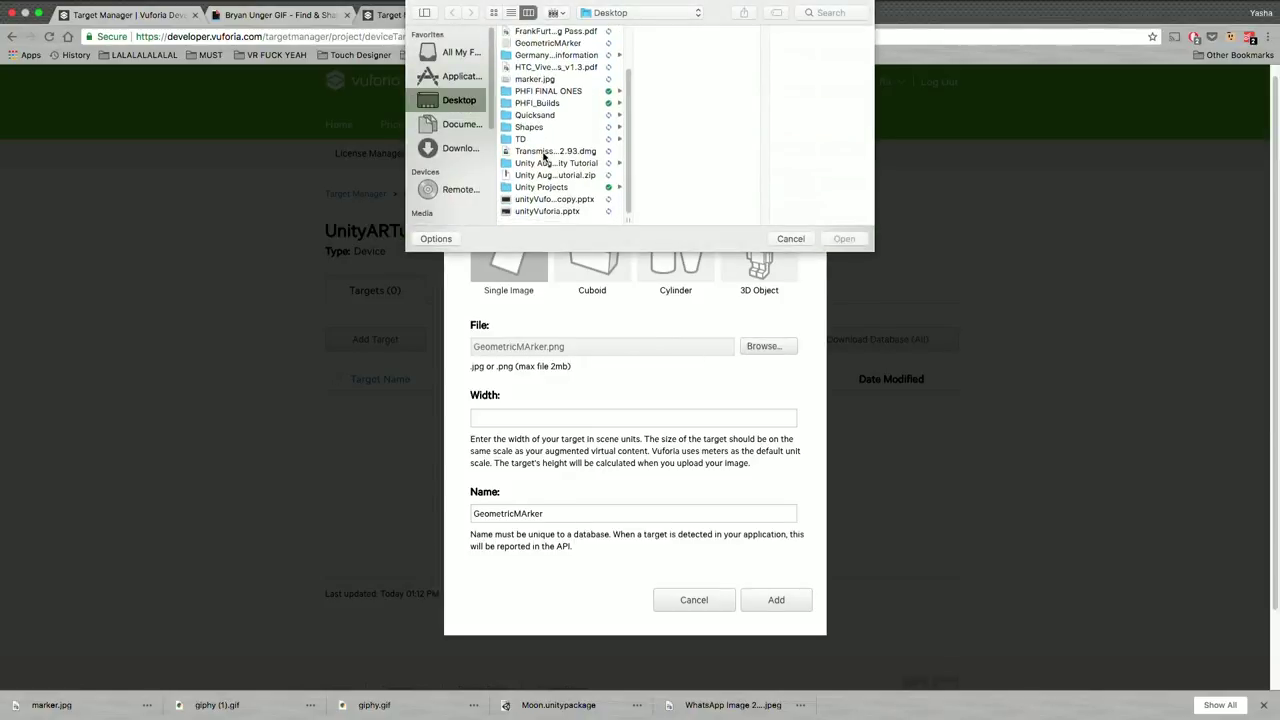
click(561, 126)
key(Up)
key(Up)
key(Up)
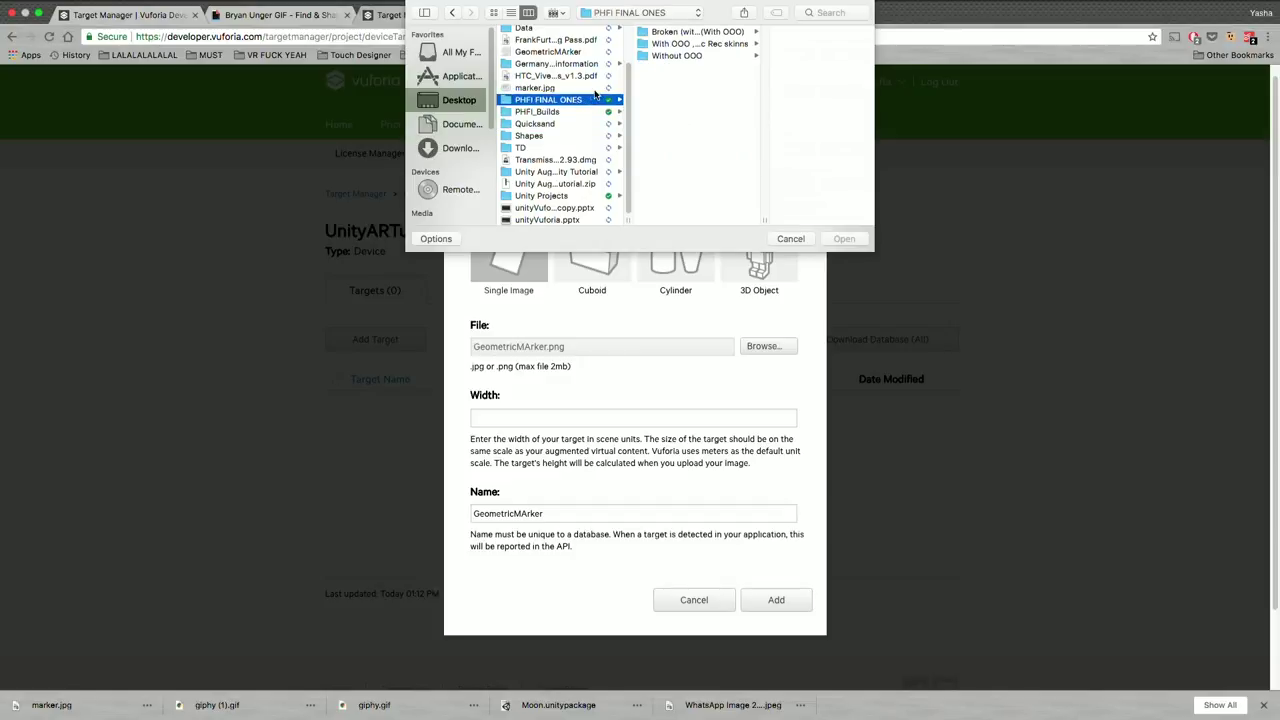
click(568, 167)
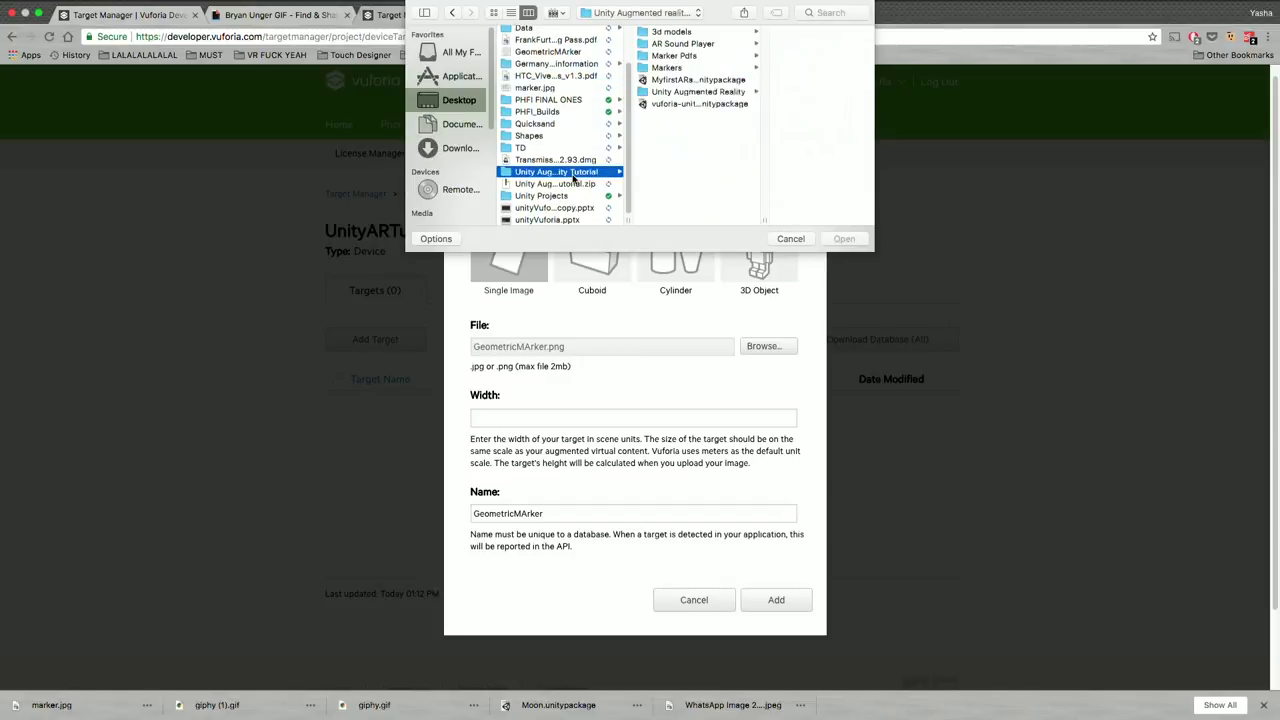
Choose GeometricMArker.jpg from the tutorial's Markers folder as the target's file
key(Right)
key(Down)
key(Down)
key(Down)
key(Right)
key(Down)
key(Down)
key(Down)
key(Left)
key(Down)
key(Down)
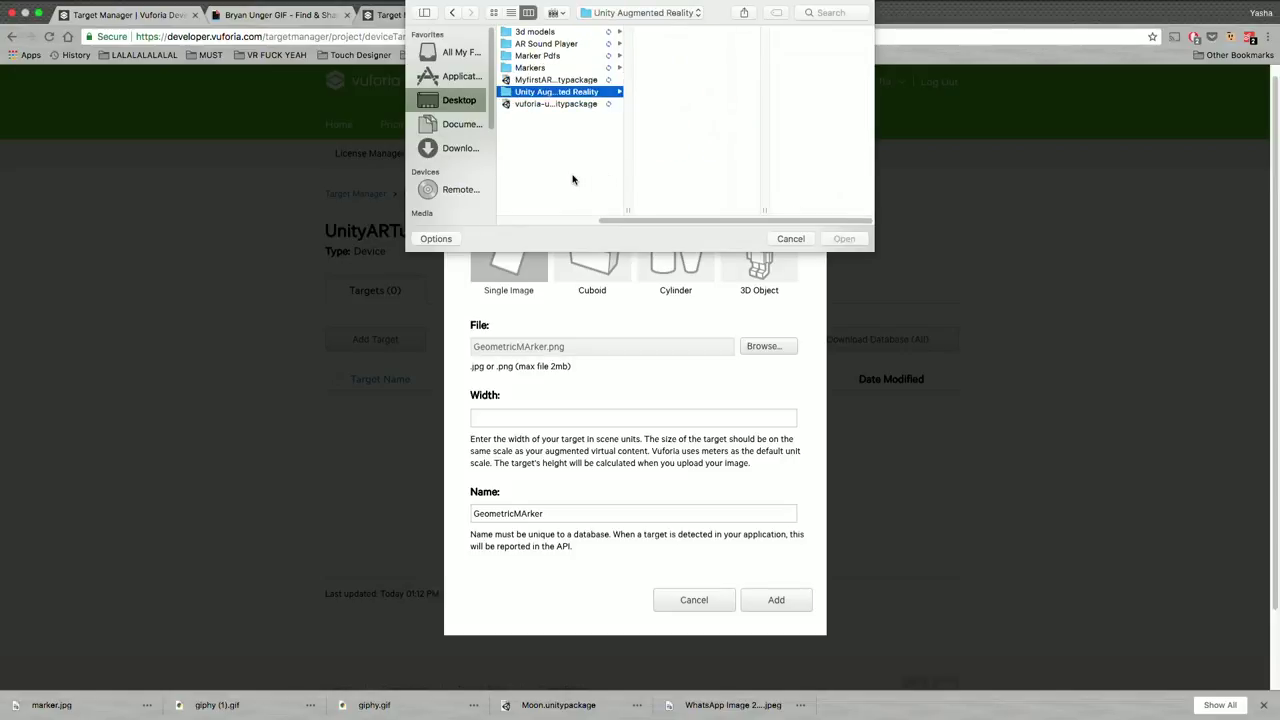
key(Up)
key(Up)
key(Right)
key(Down)
key(Down)
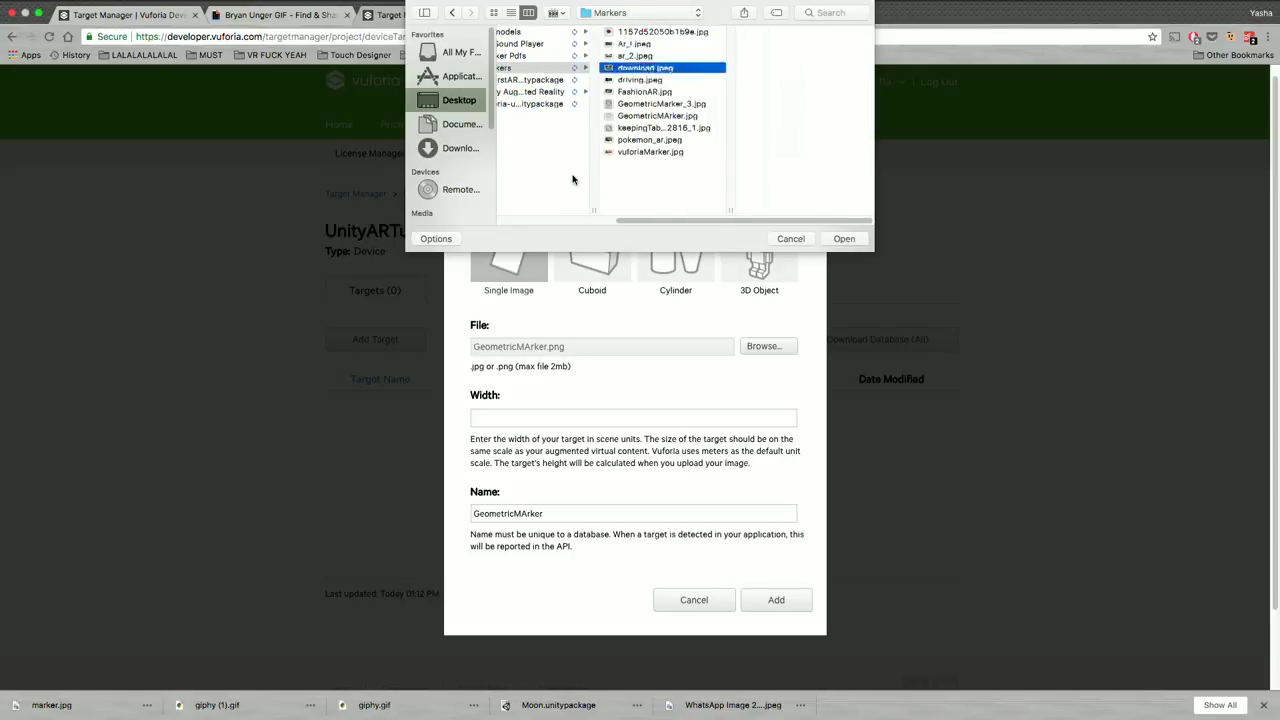
key(Down)
key(Down)
key(Down)
key(Down)
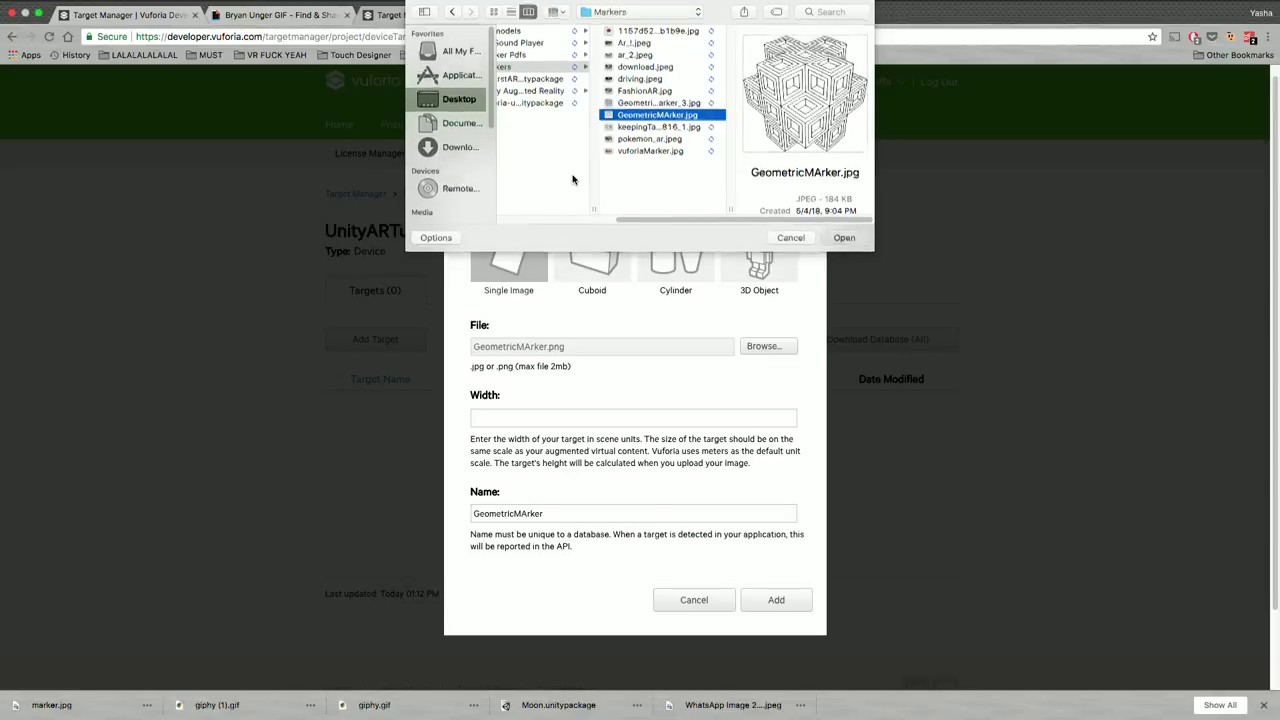
key(Return)
Set the target's width to 10 and try to add it to the database
click(573, 417)
text(10)
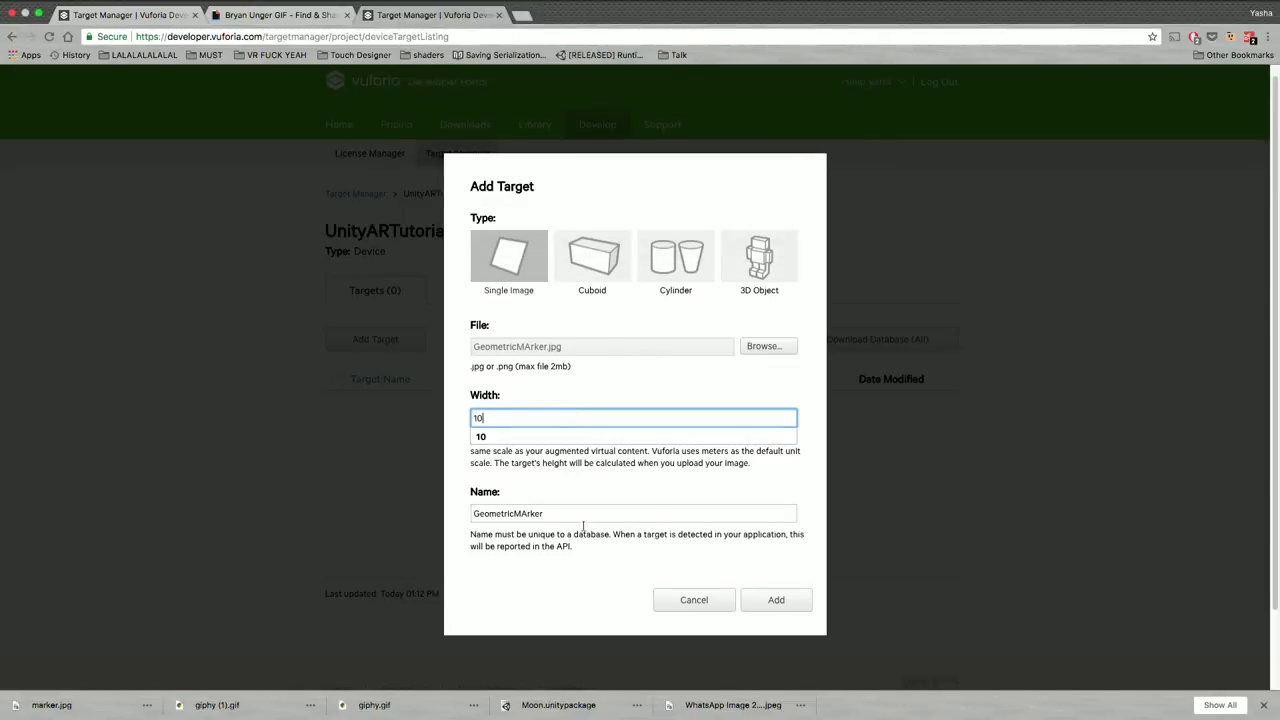
click(778, 601)
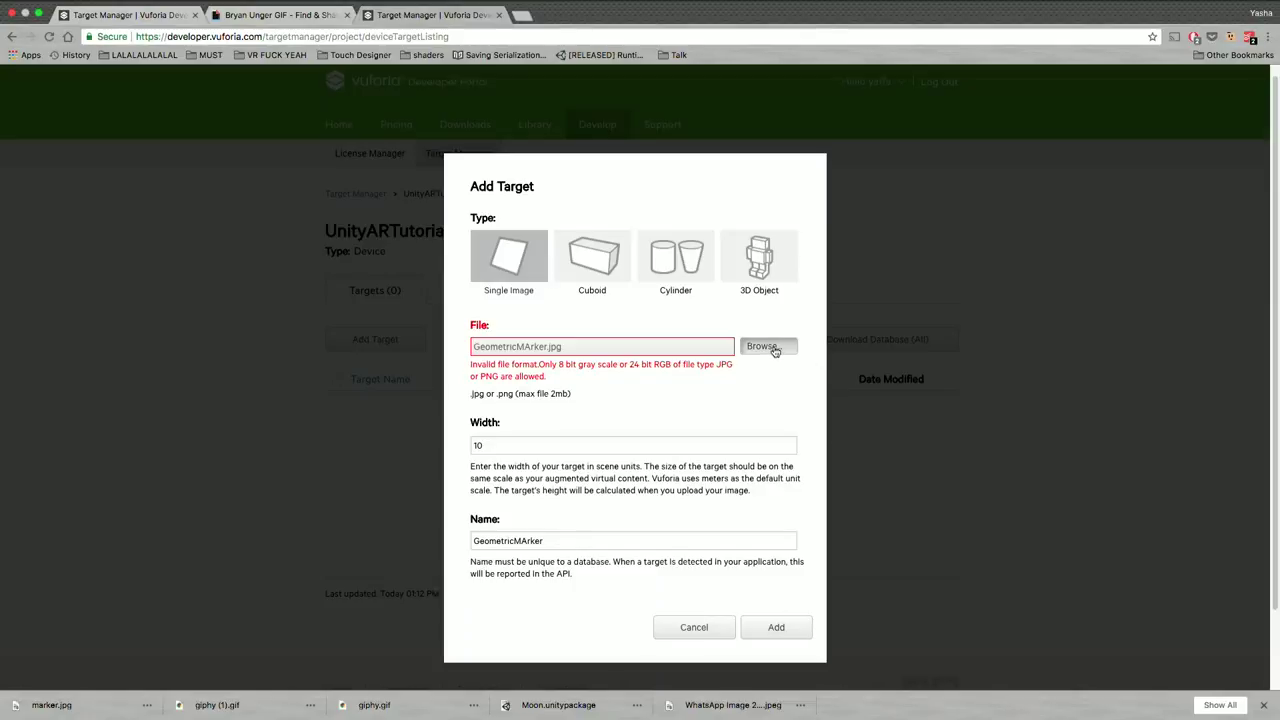
Browse for a replacement target file, going back into the Desktop's Unity Augmented reality Tutorial folder
click(766, 346)
click(540, 46)
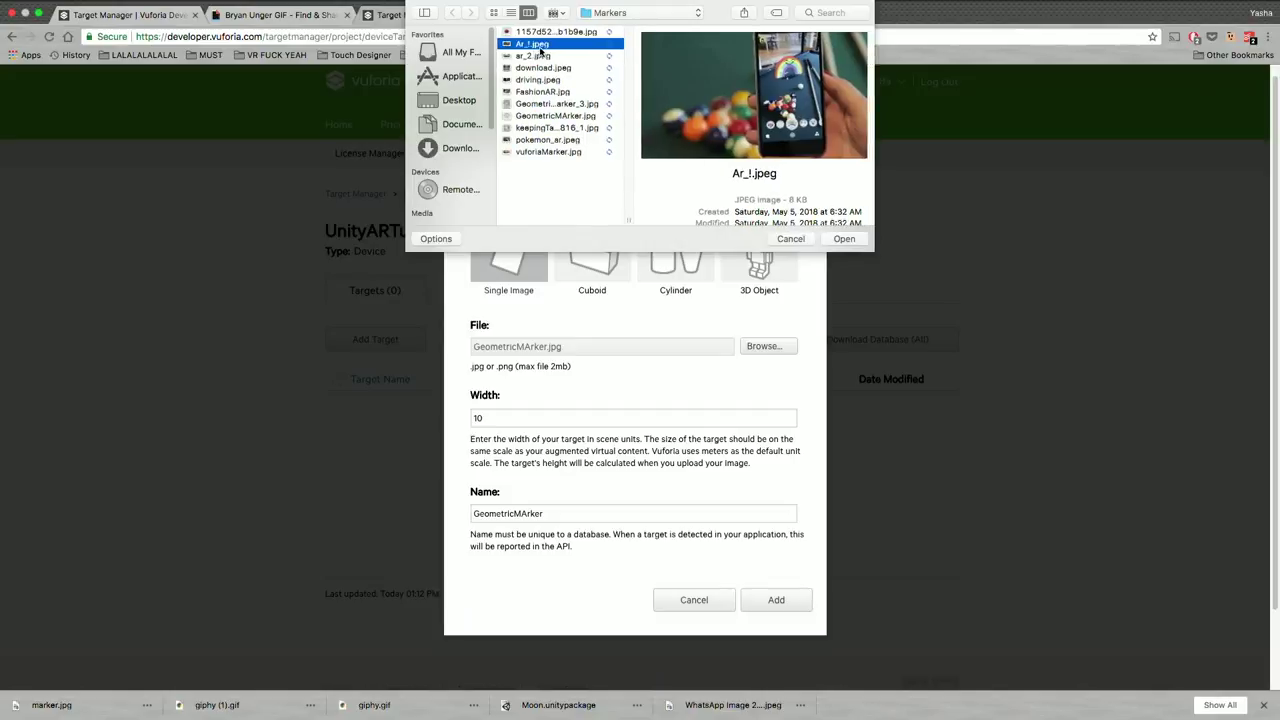
click(461, 104)
click(590, 190)
key(Up)
key(Right)
Look into the Marker Pdfs folder and preview the astronaut files
key(Down)
key(Down)
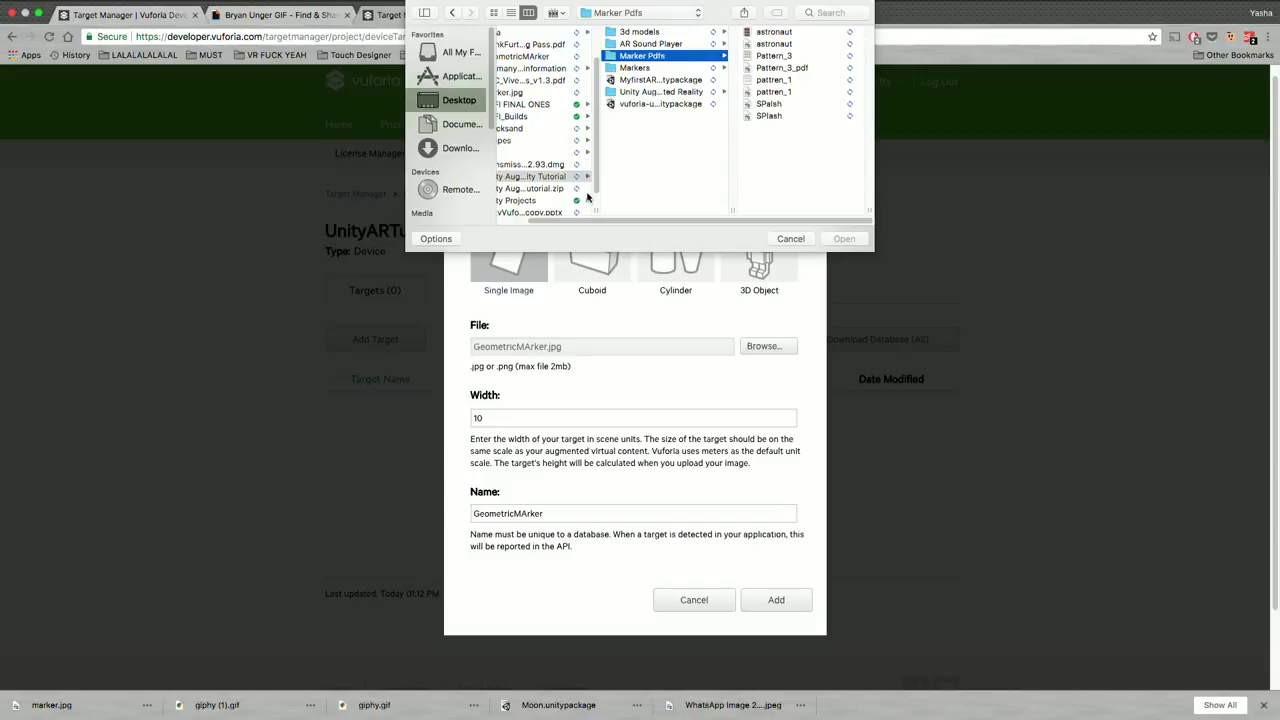
key(Right)
key(Down)
key(Down)
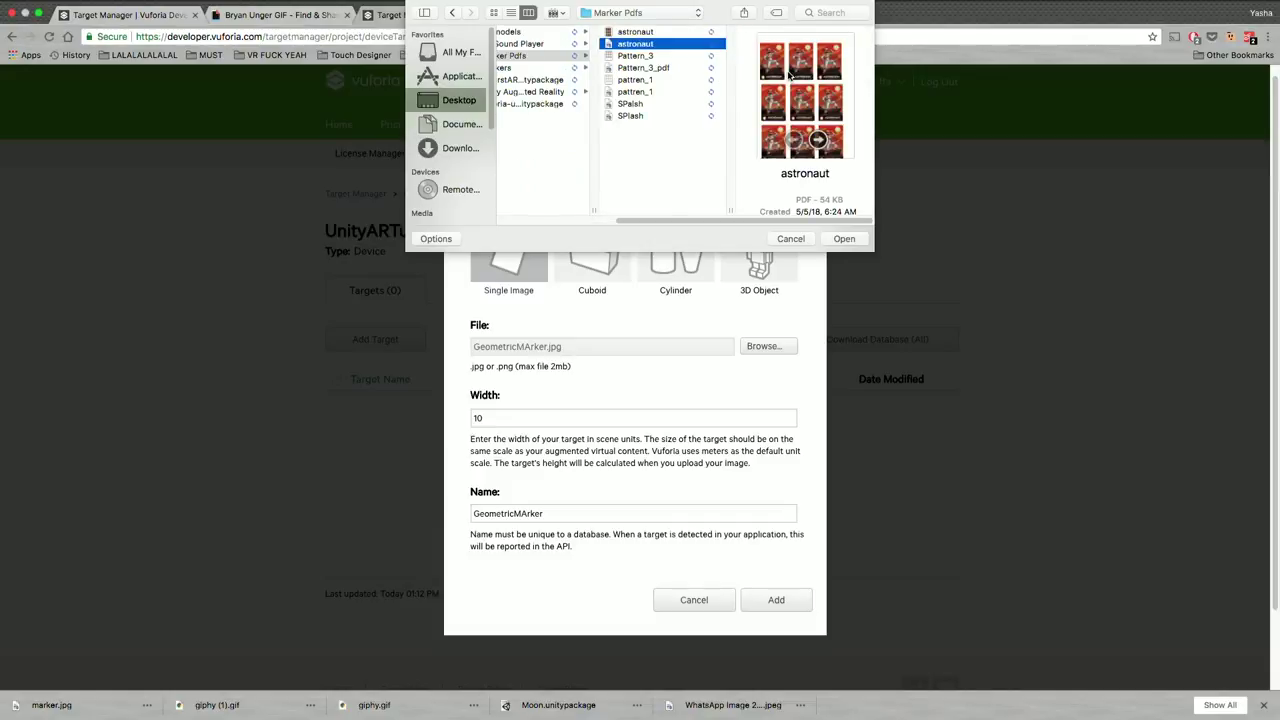
Choose GeometricMarker_3.jpg from the Markers folder as the target's file and add the target to the database
key(Left)
key(Up)
key(Right)
key(Down)
key(Down)
key(Down)
key(Down)
key(Down)
key(Down)
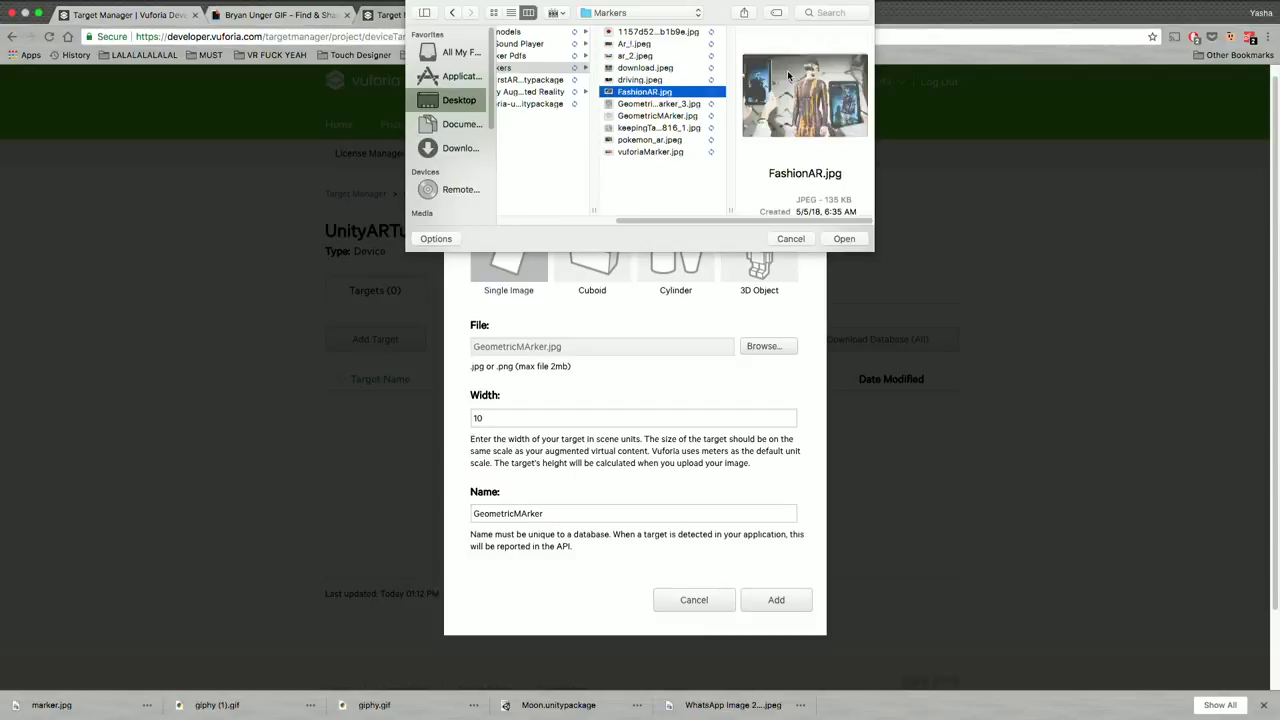
key(Down)
key(Up)
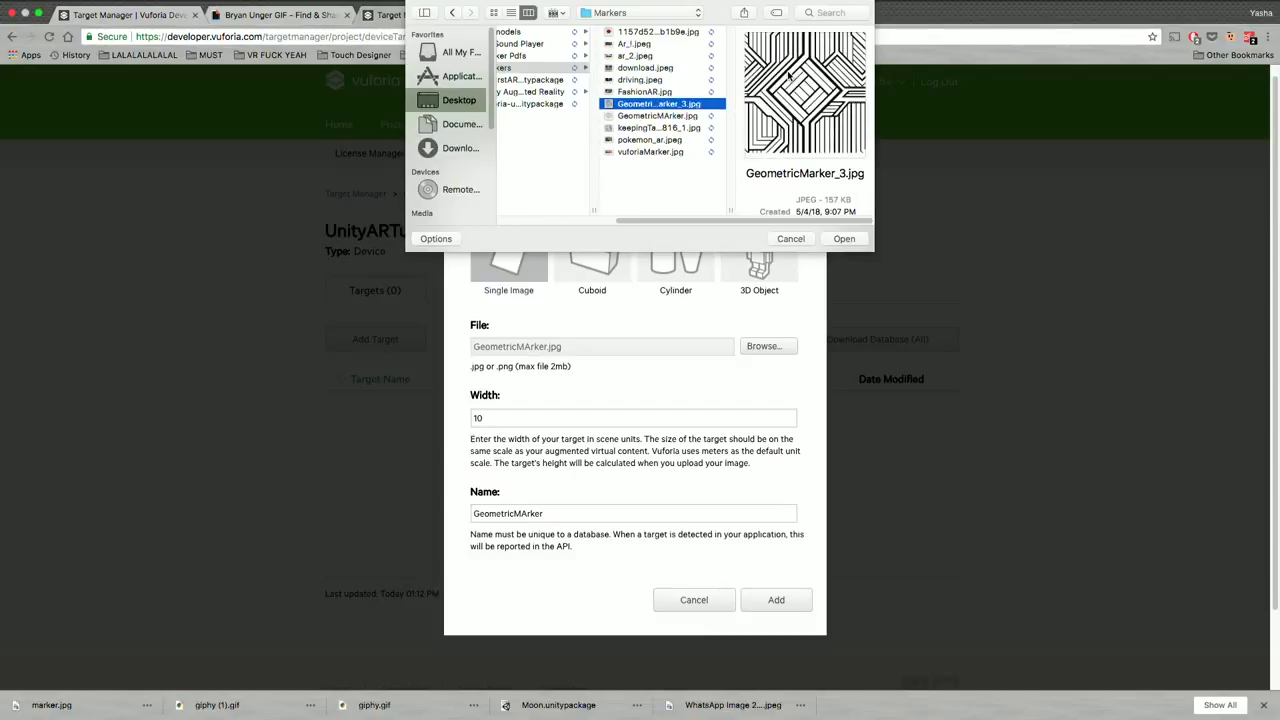
key(Return)
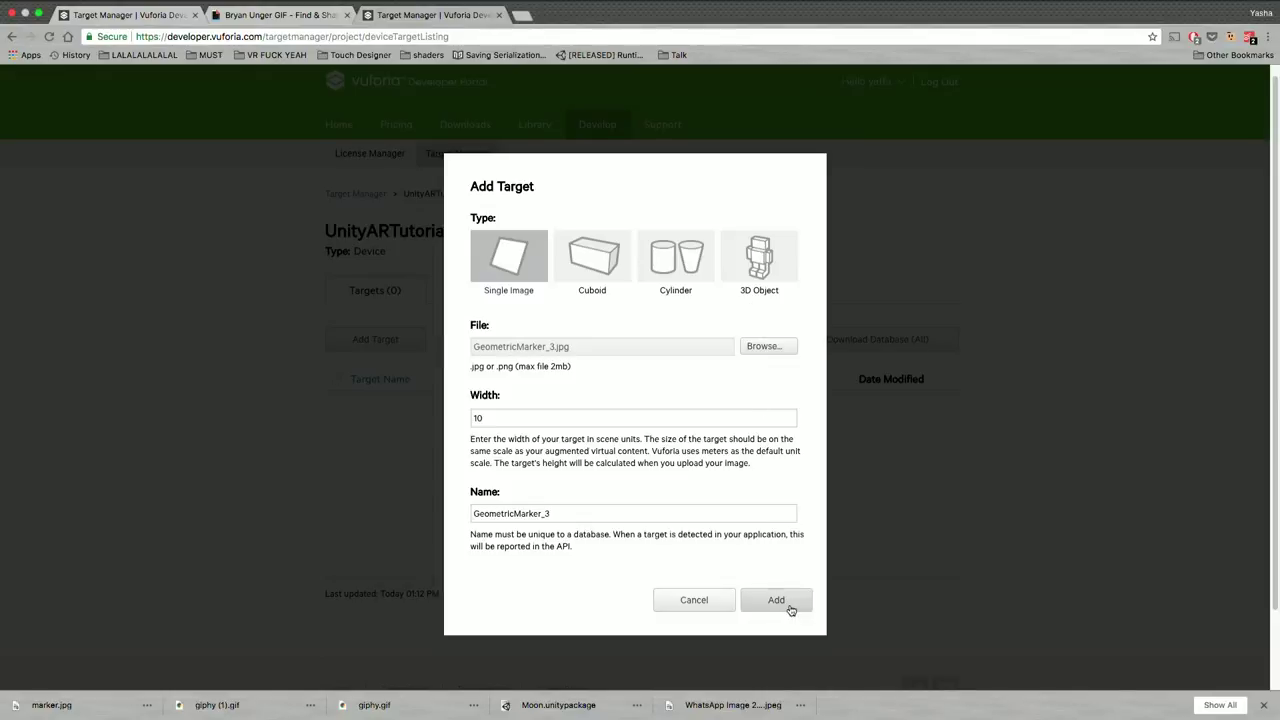
click(778, 602)
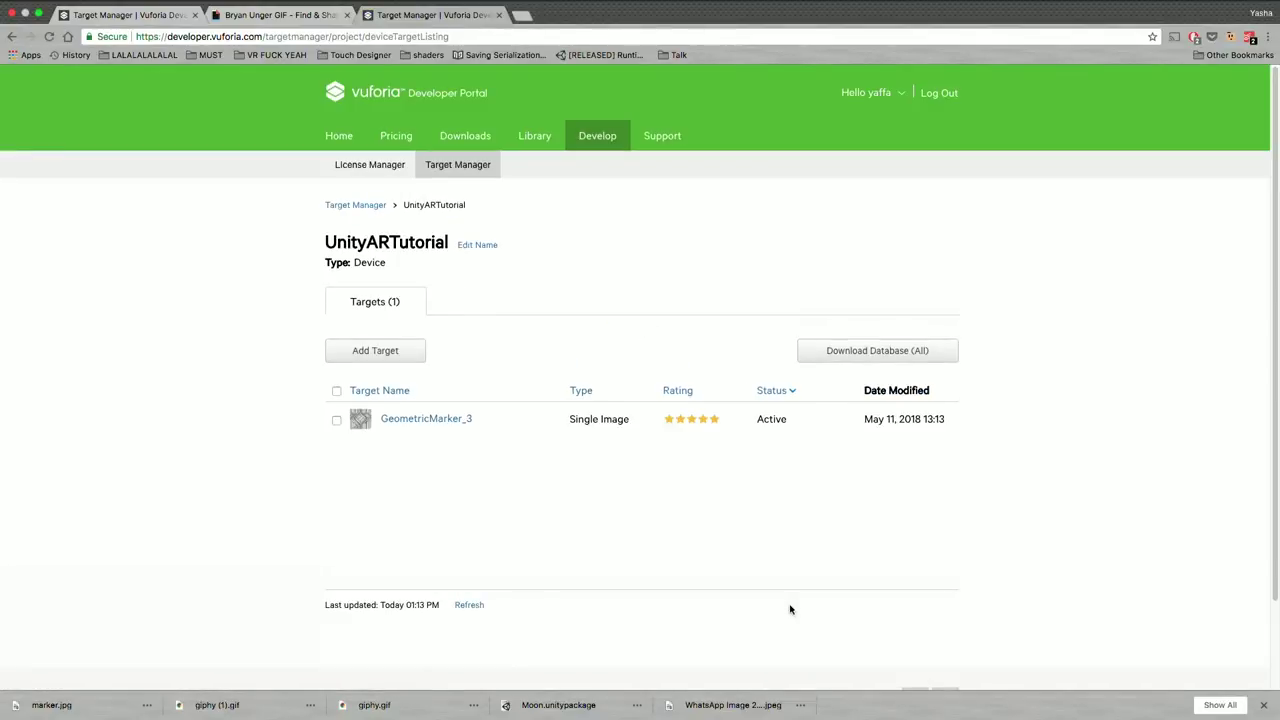
scroll(790, 609, down, 2)
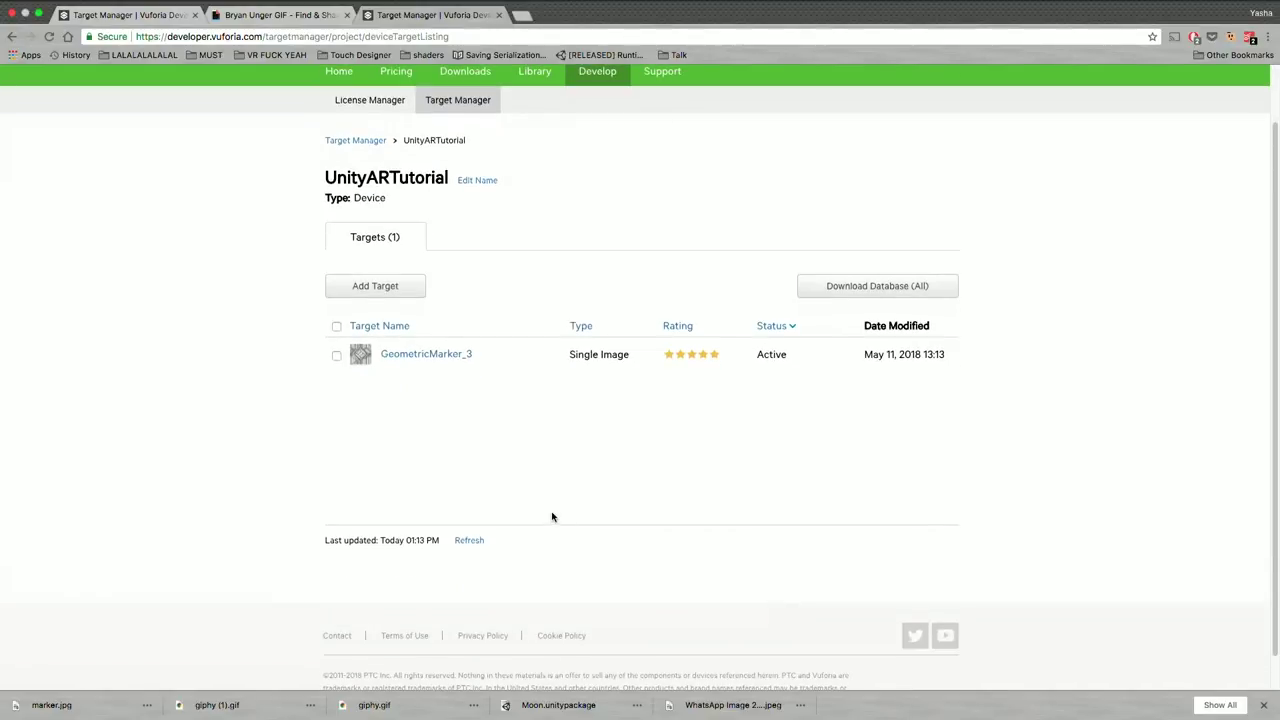
scroll(551, 517, down, 1)
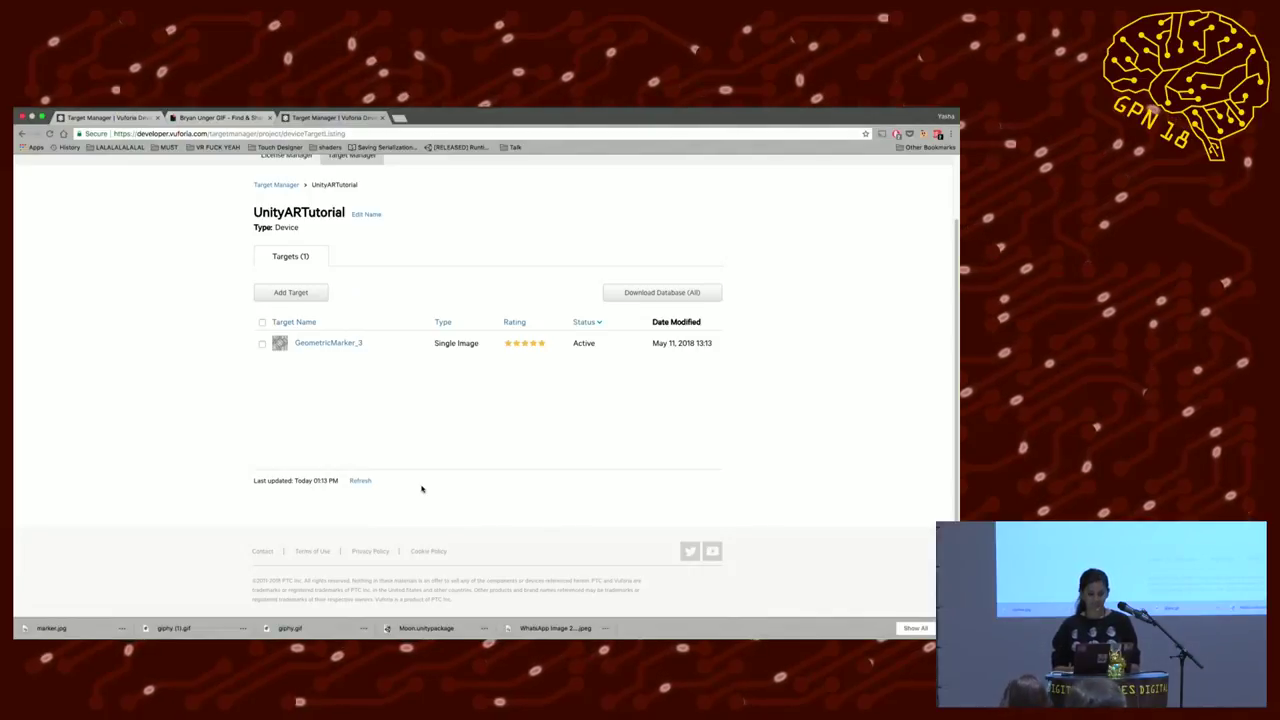
scroll(421, 488, down, 1)
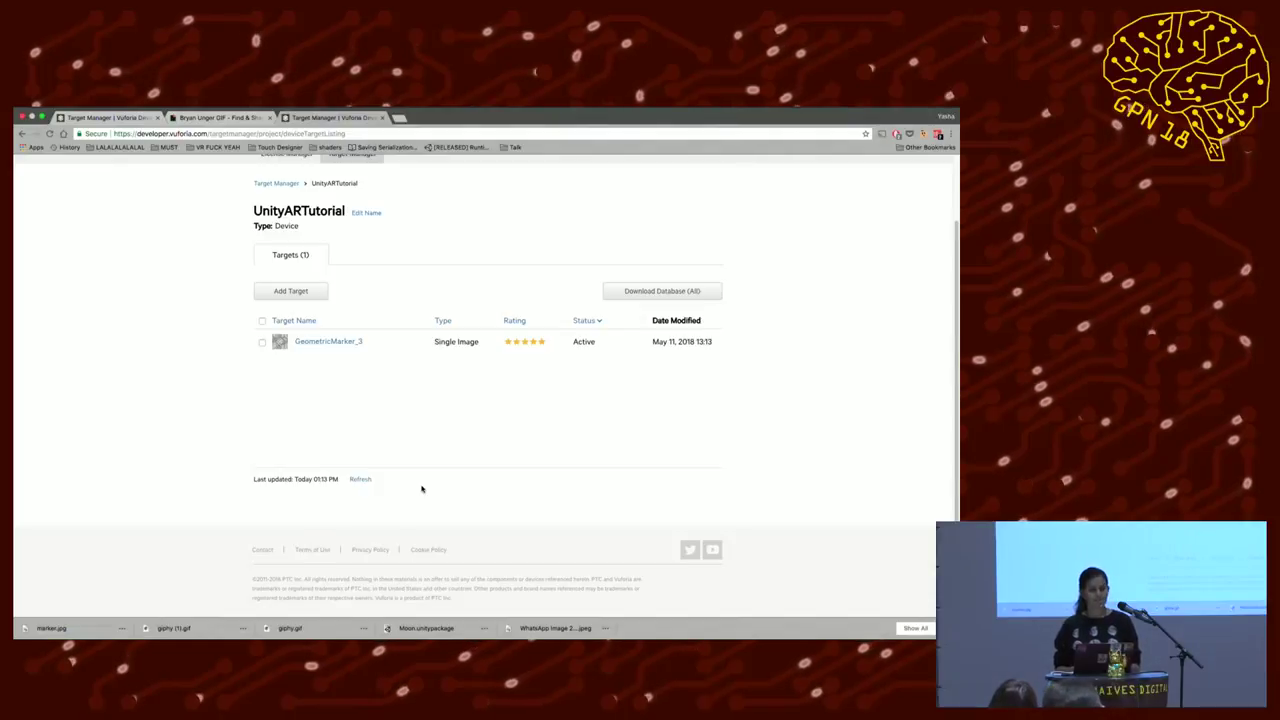
scroll(421, 488, up, 3)
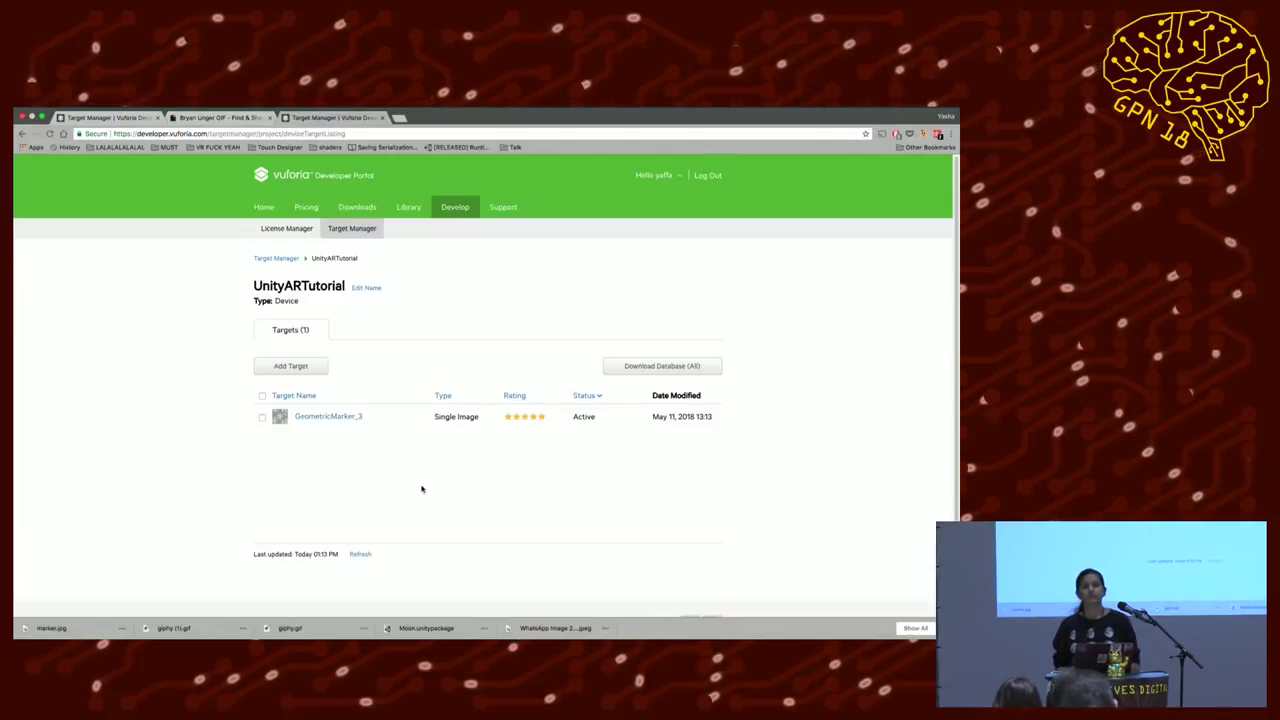
scroll(421, 488, down, 1)
scroll(421, 488, down, 1)
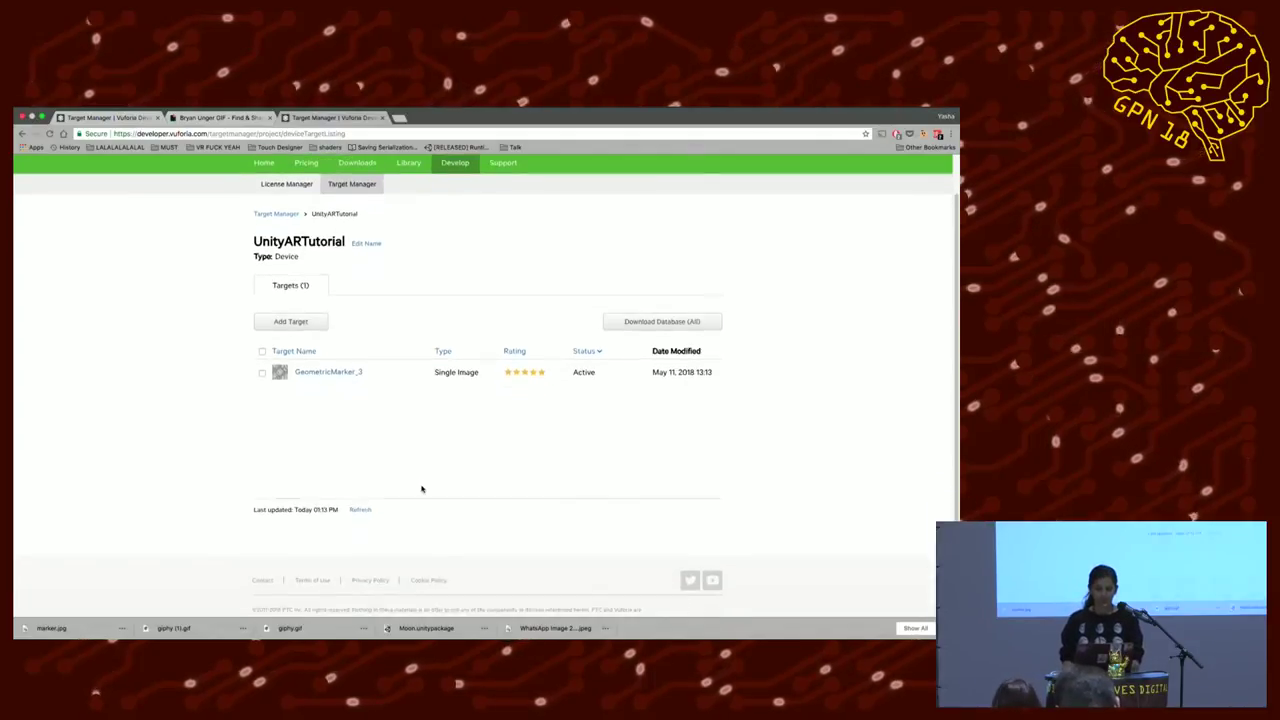
Select the GeometricMarker_3 target and download the database for the Unity Editor platform
click(262, 373)
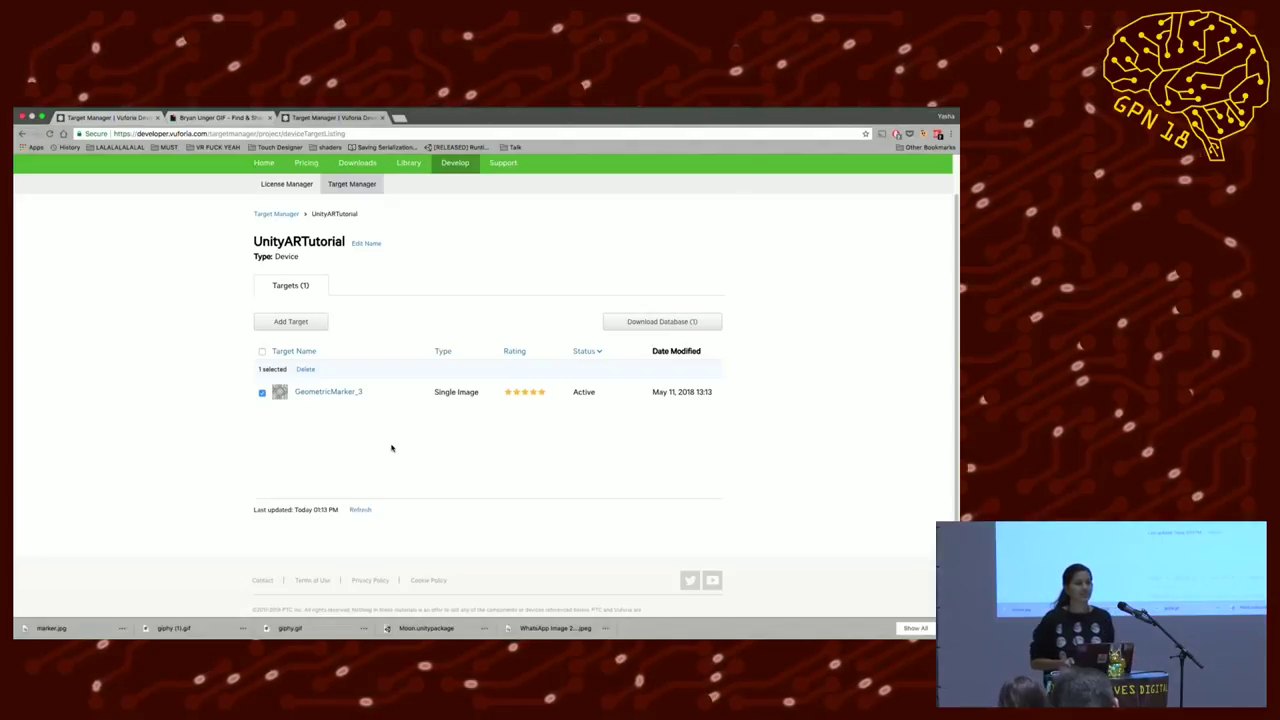
scroll(391, 448, up, 1)
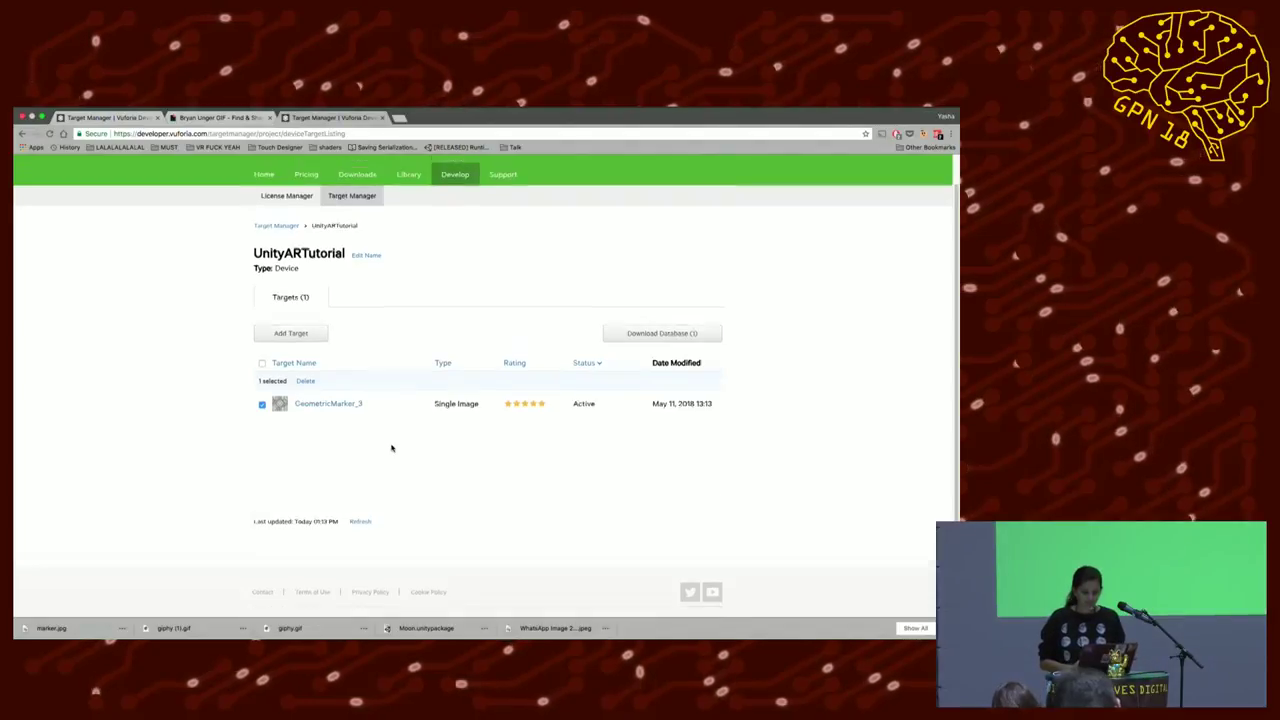
click(262, 412)
click(262, 393)
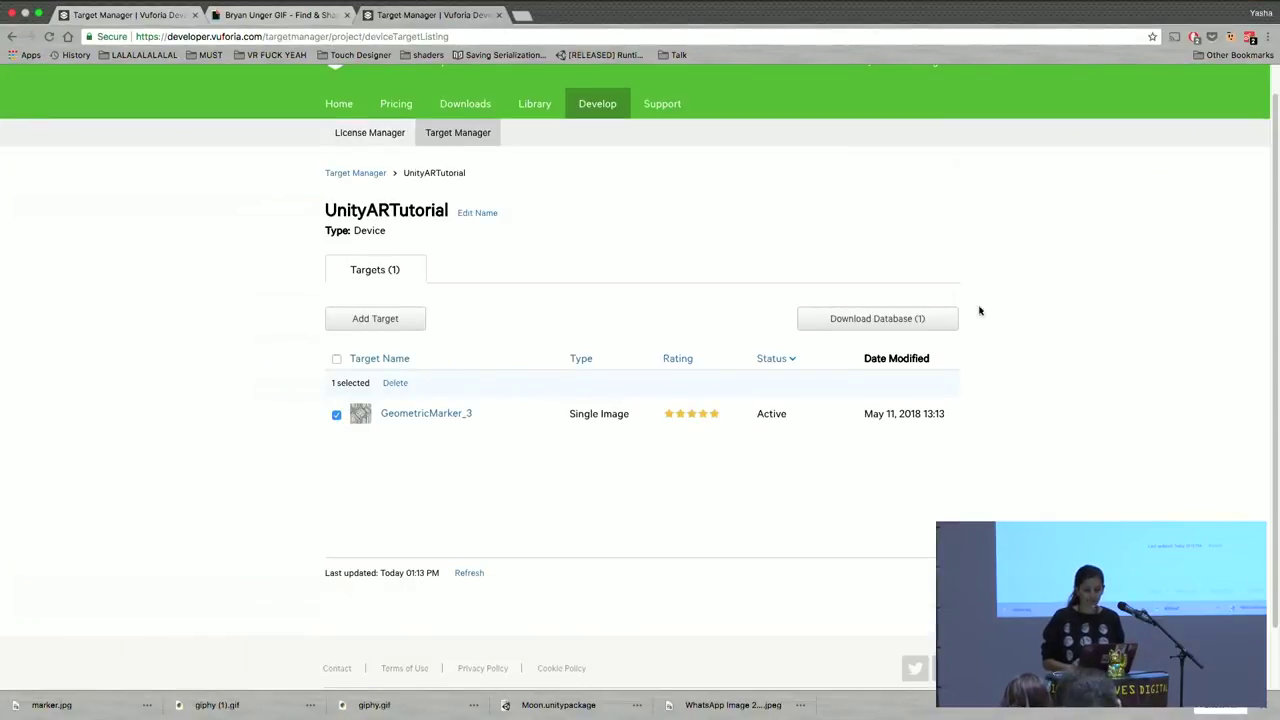
click(894, 316)
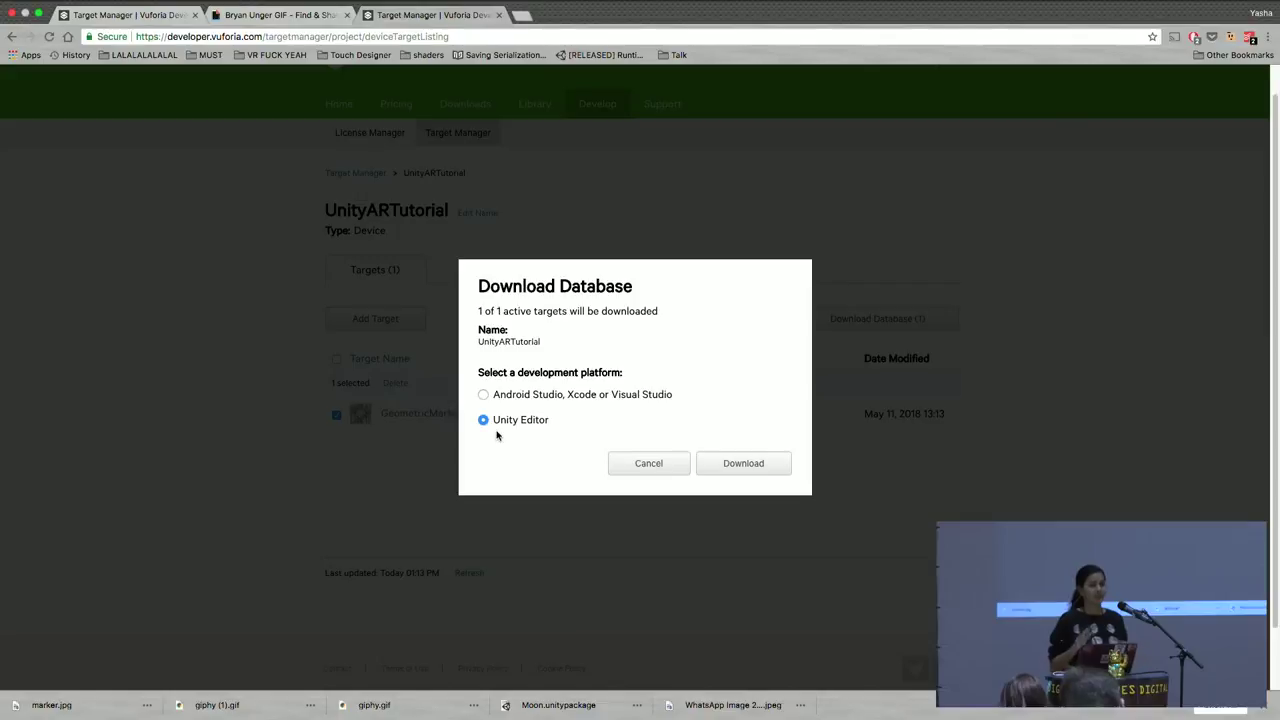
click(718, 468)
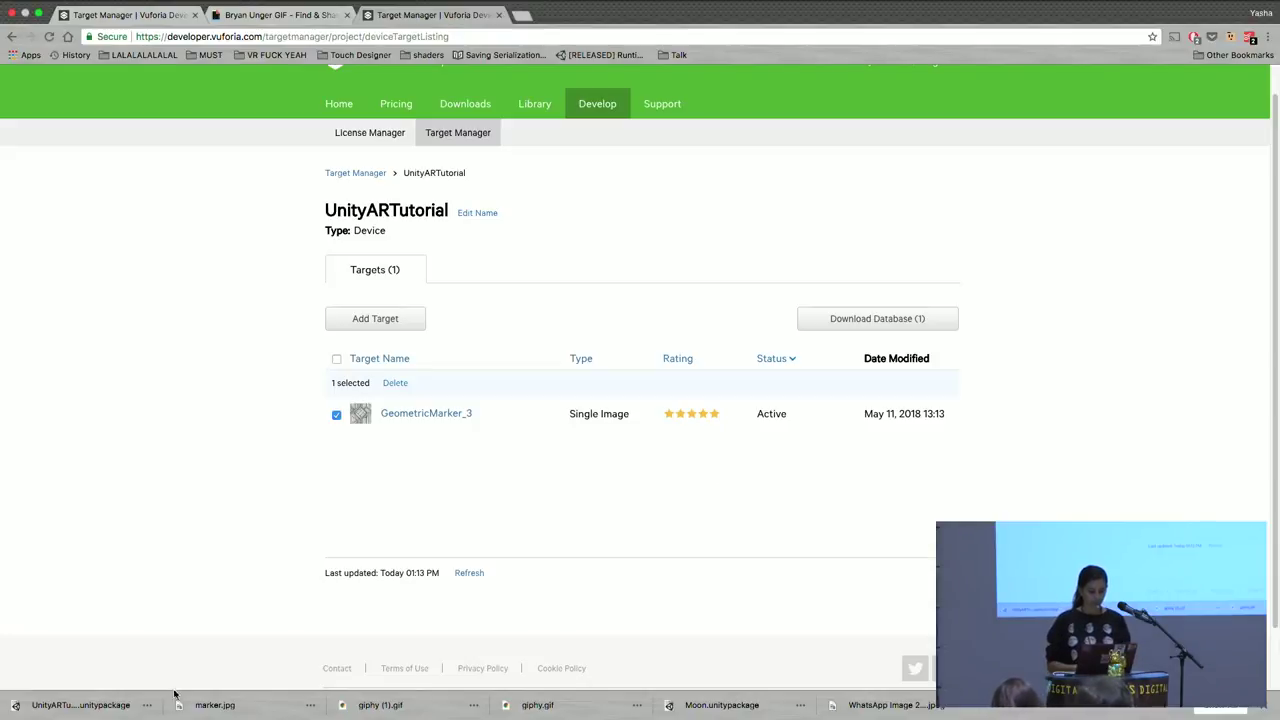
Show the downloaded UnityARTutorial.unitypackage in Finder and enlarge the Downloads window
click(148, 705)
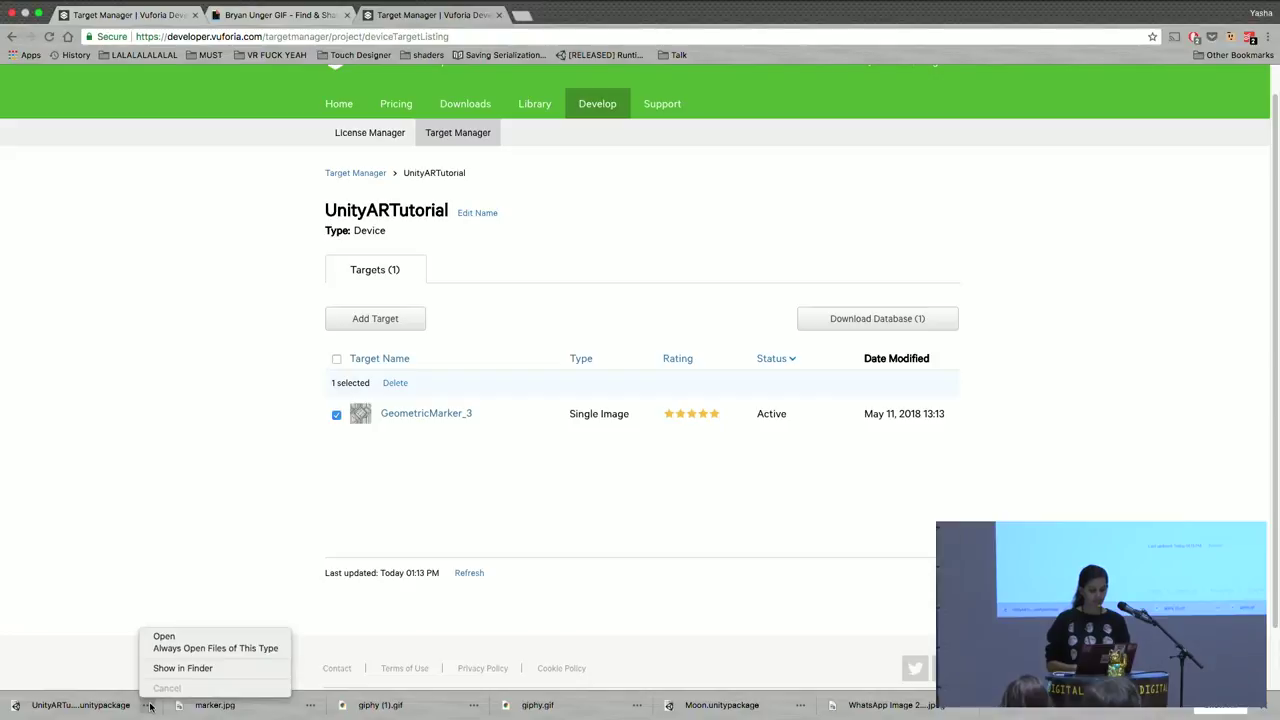
click(195, 668)
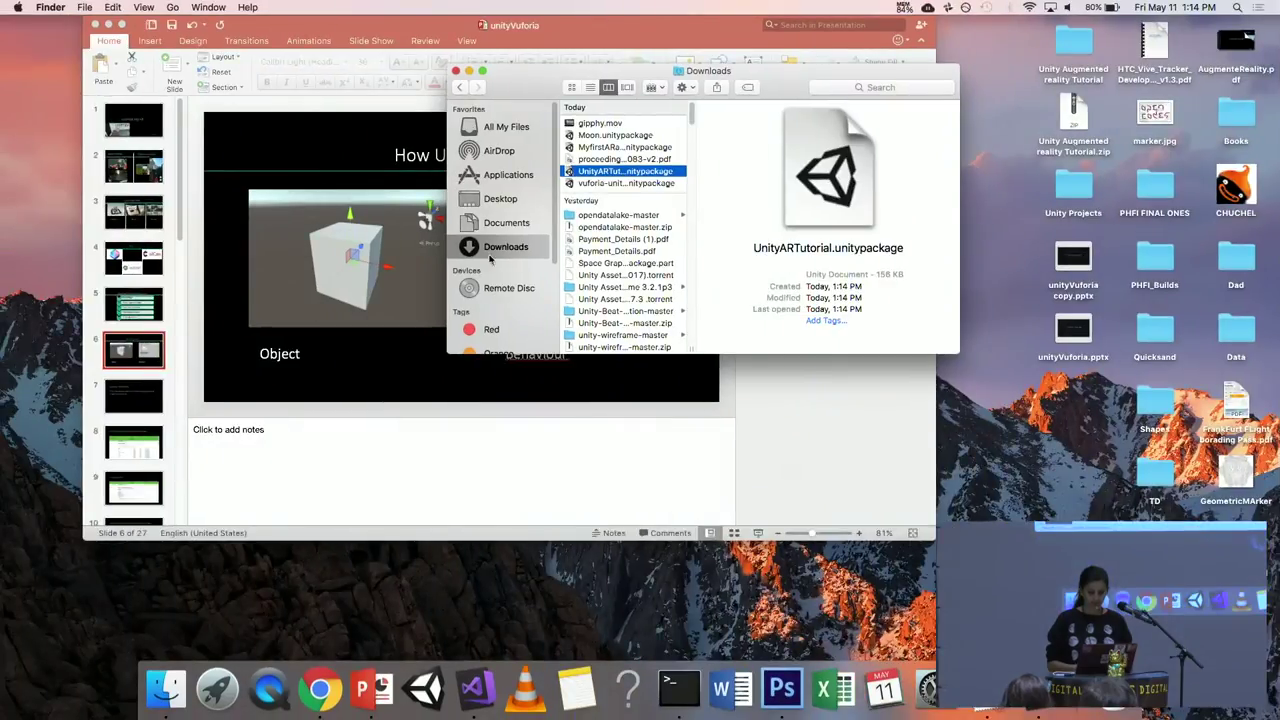
click(482, 72)
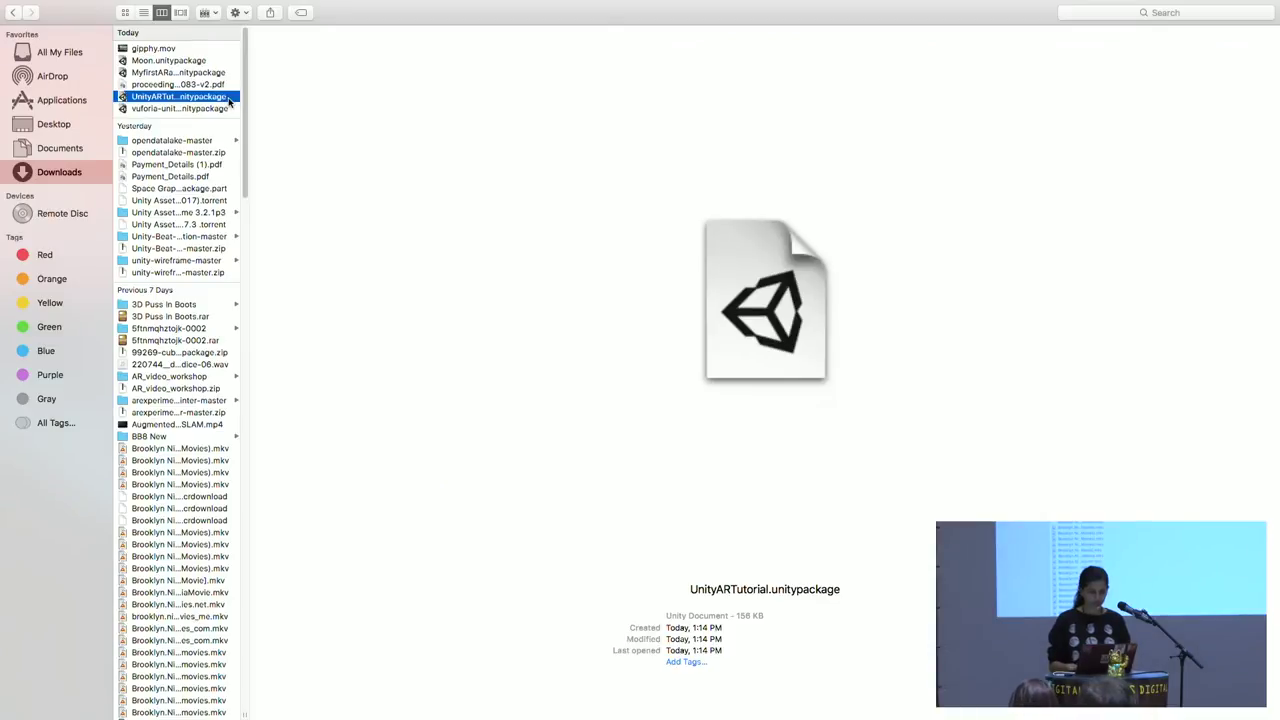
click(35, 22)
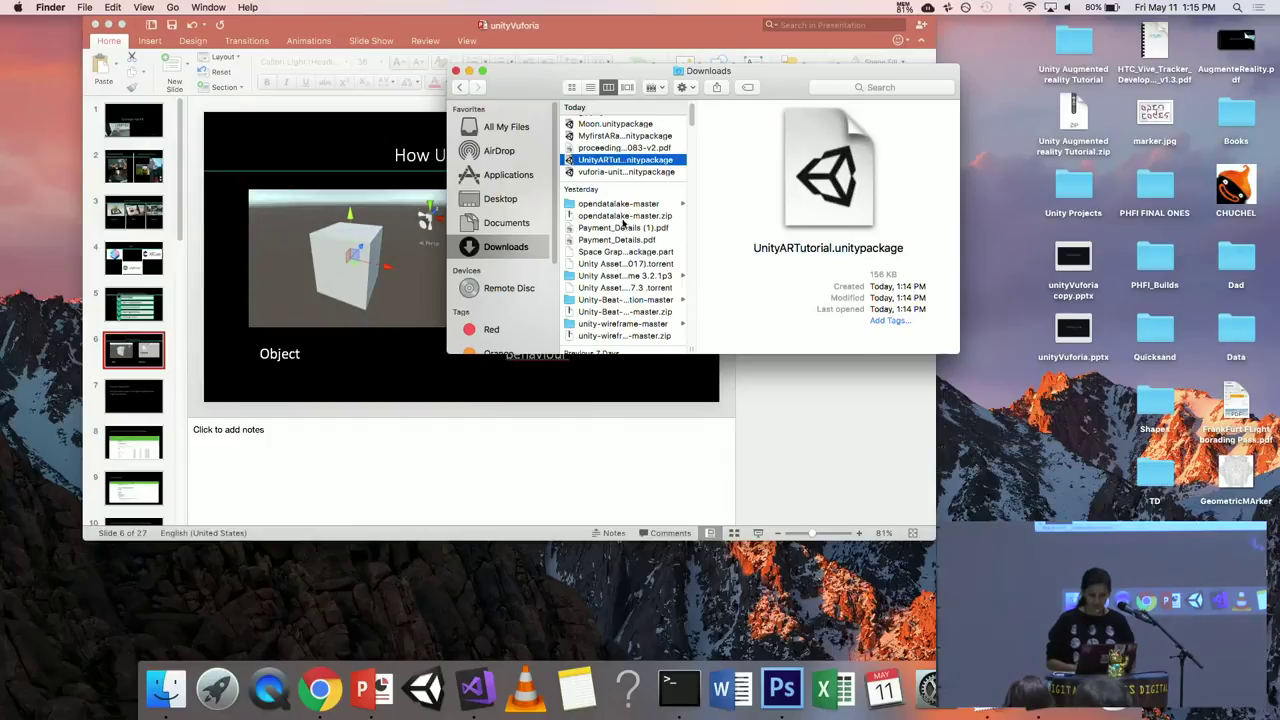
drag(960, 351, 1278, 606)
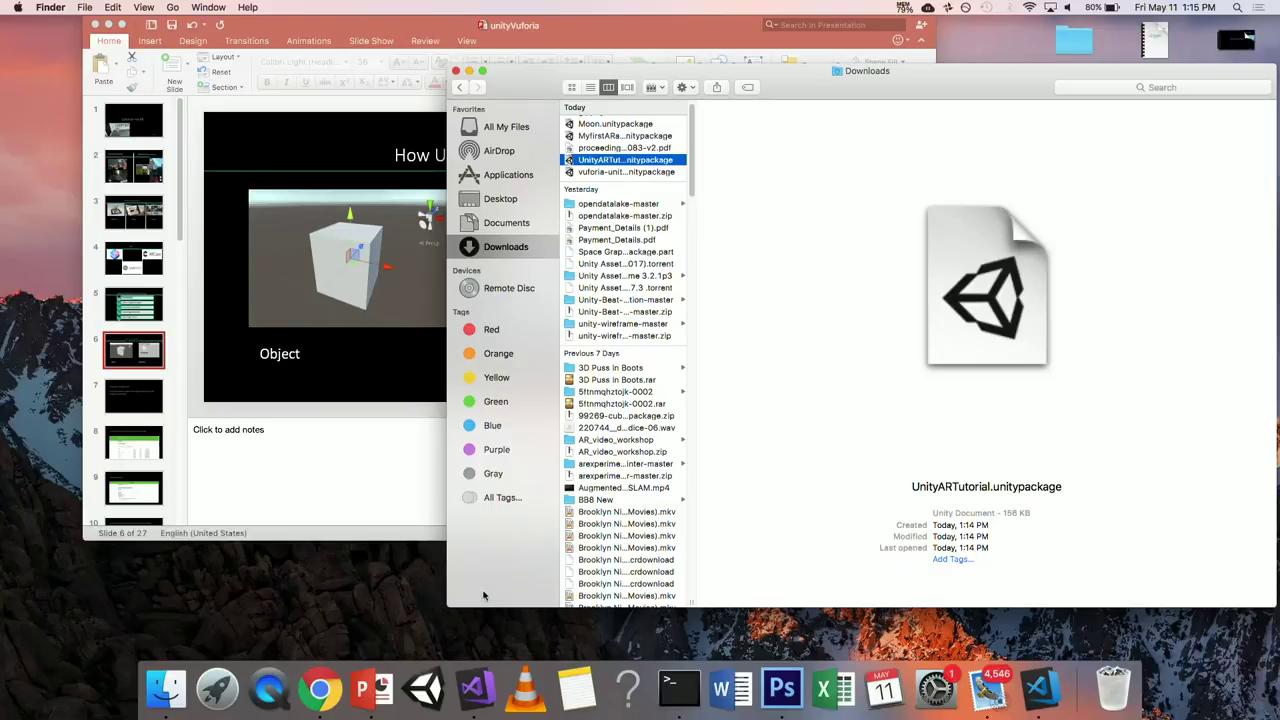
Minimize the PowerPoint presentation and the Downloads window, and launch Unity to its project list
click(108, 25)
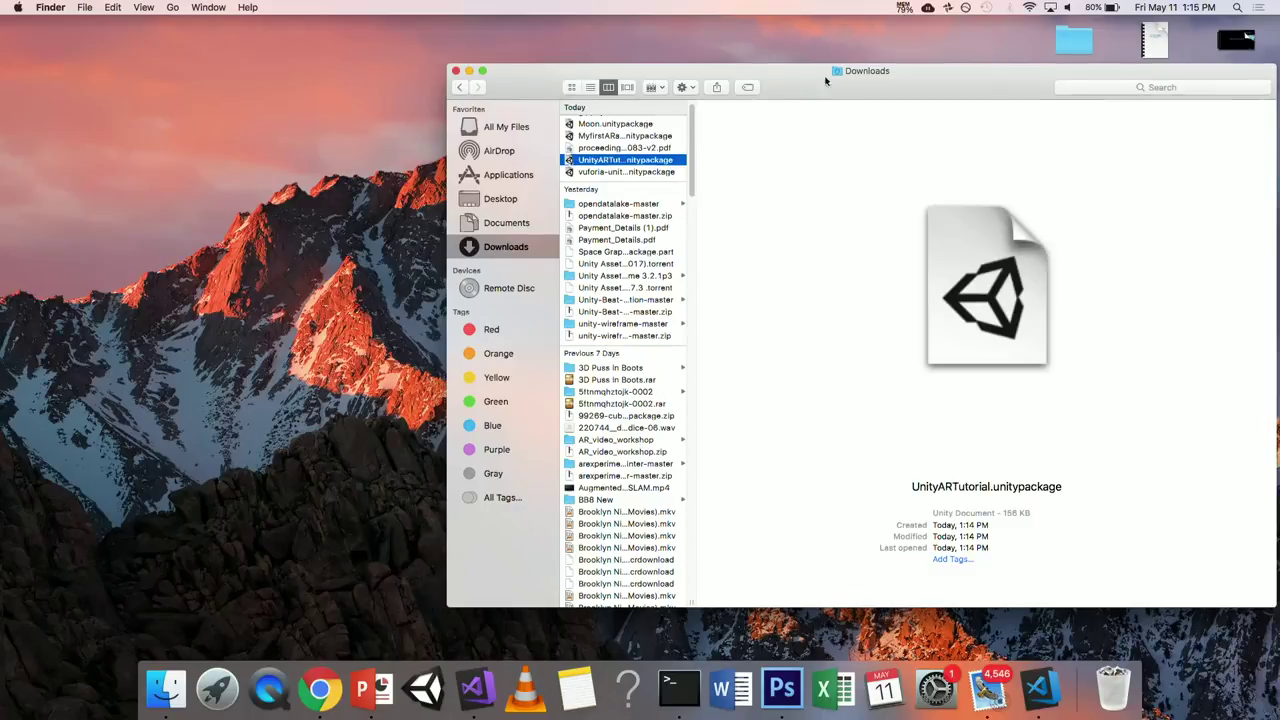
drag(826, 81, 544, 52)
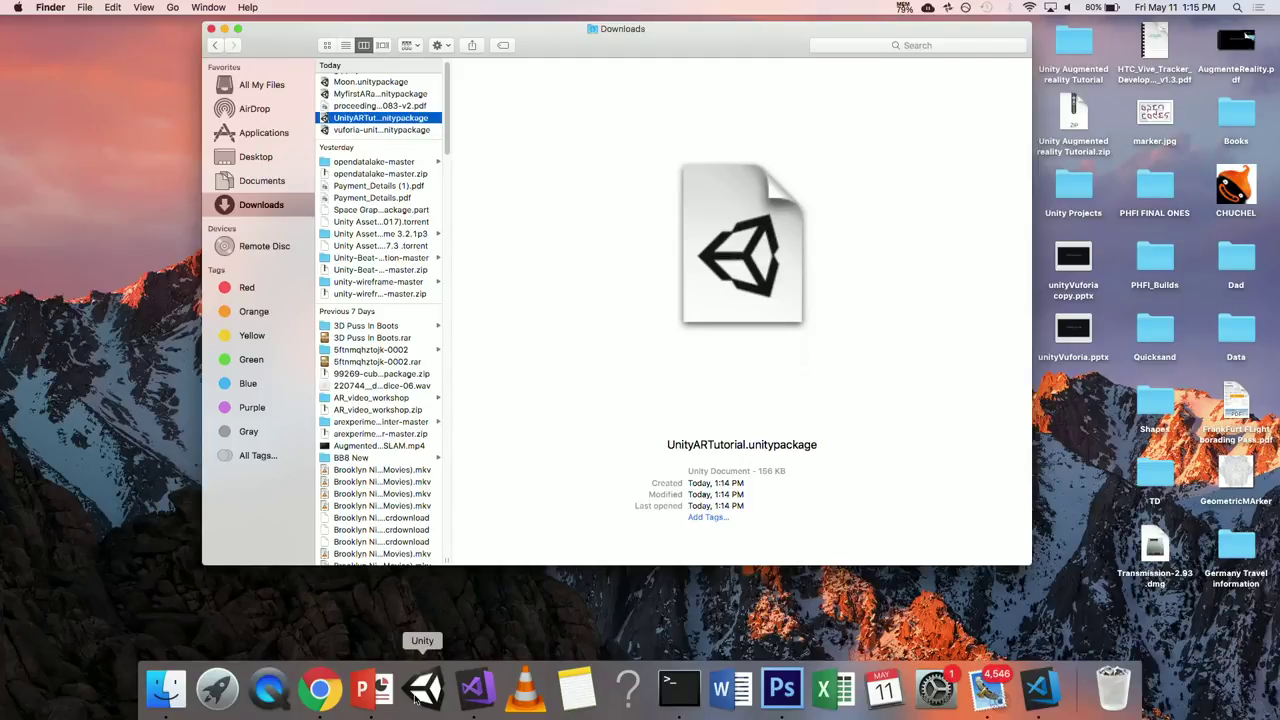
click(225, 29)
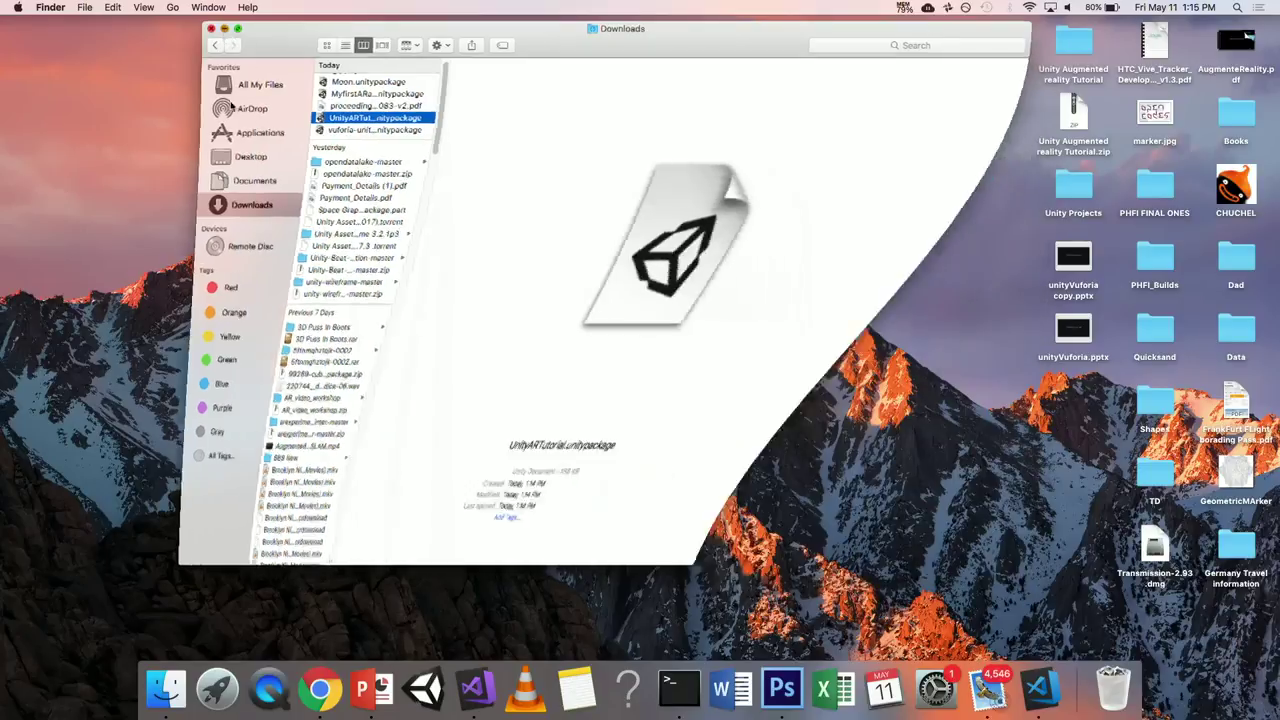
click(422, 690)
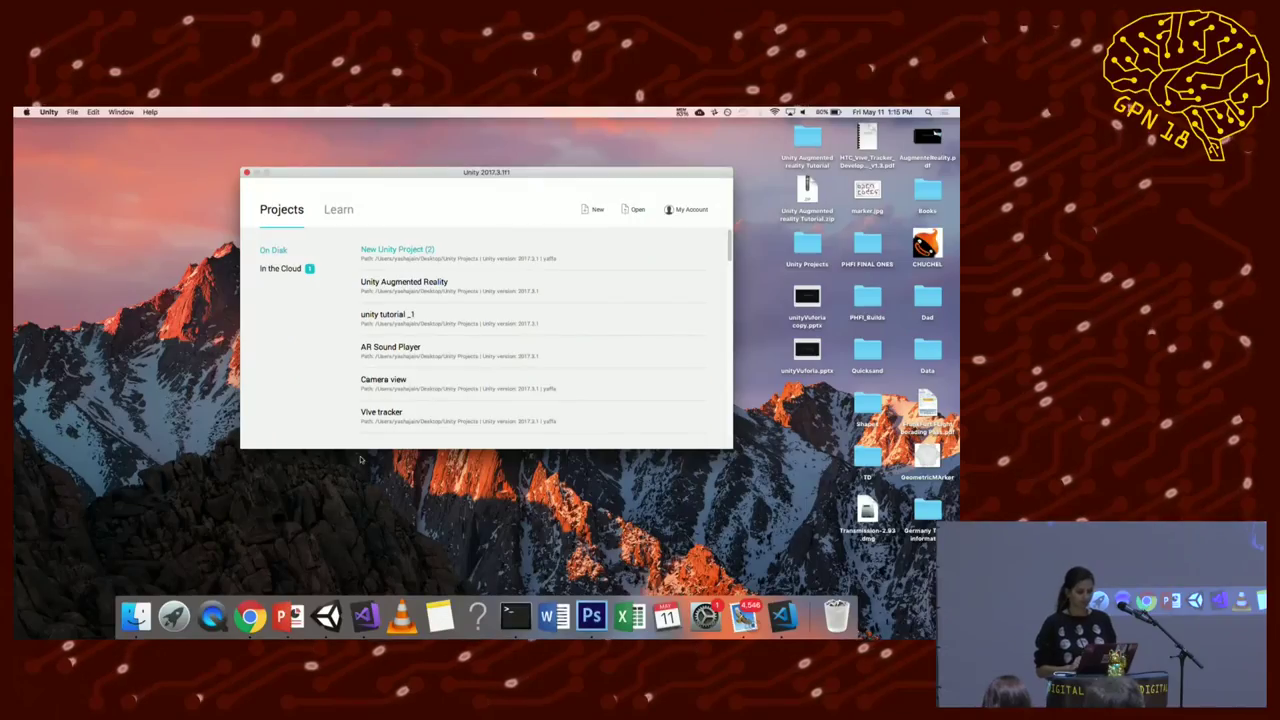
Switch to Chrome, open the GeometricMarker_3 target's details and examine its tracking features over the image
click(250, 616)
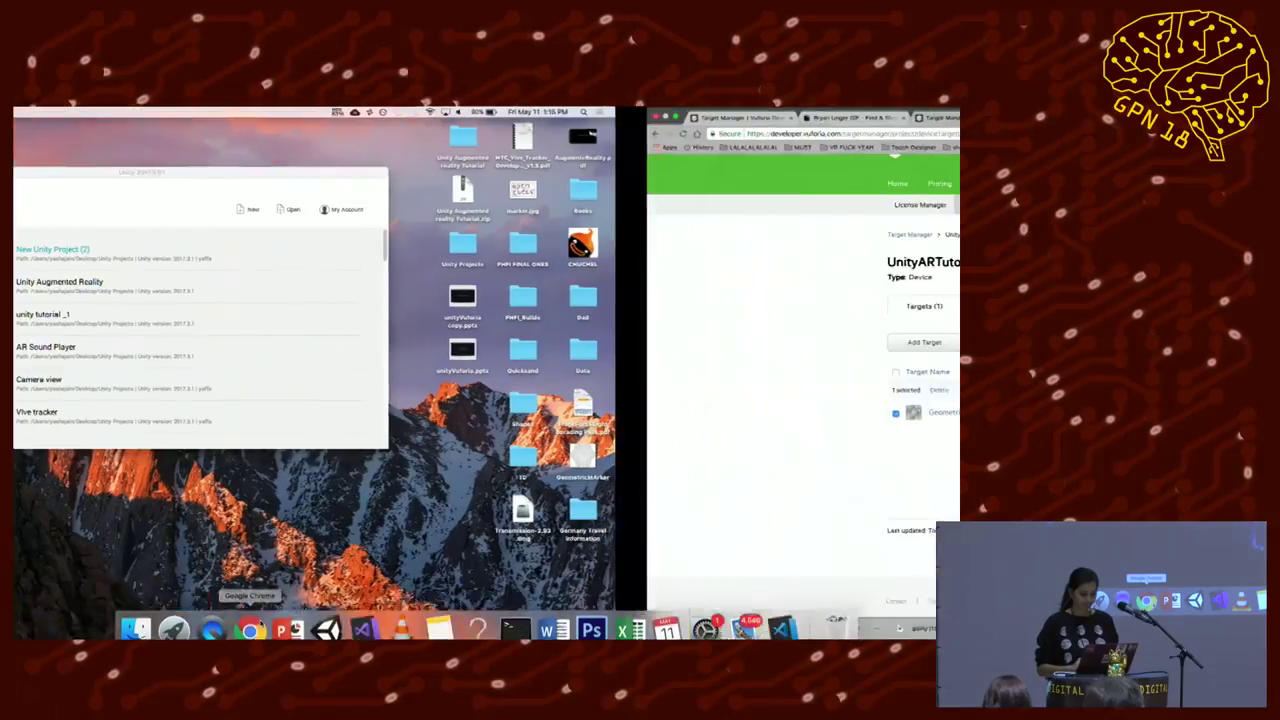
scroll(349, 190, down, 1)
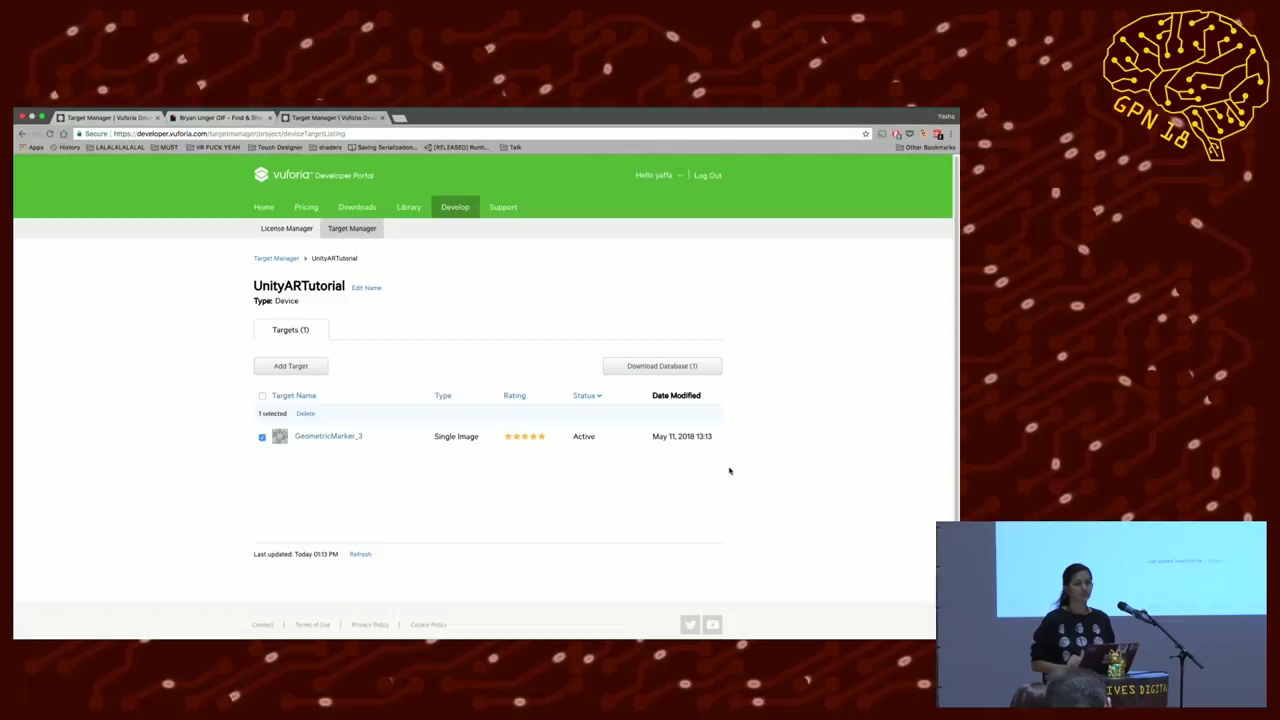
mouse_move(665, 108)
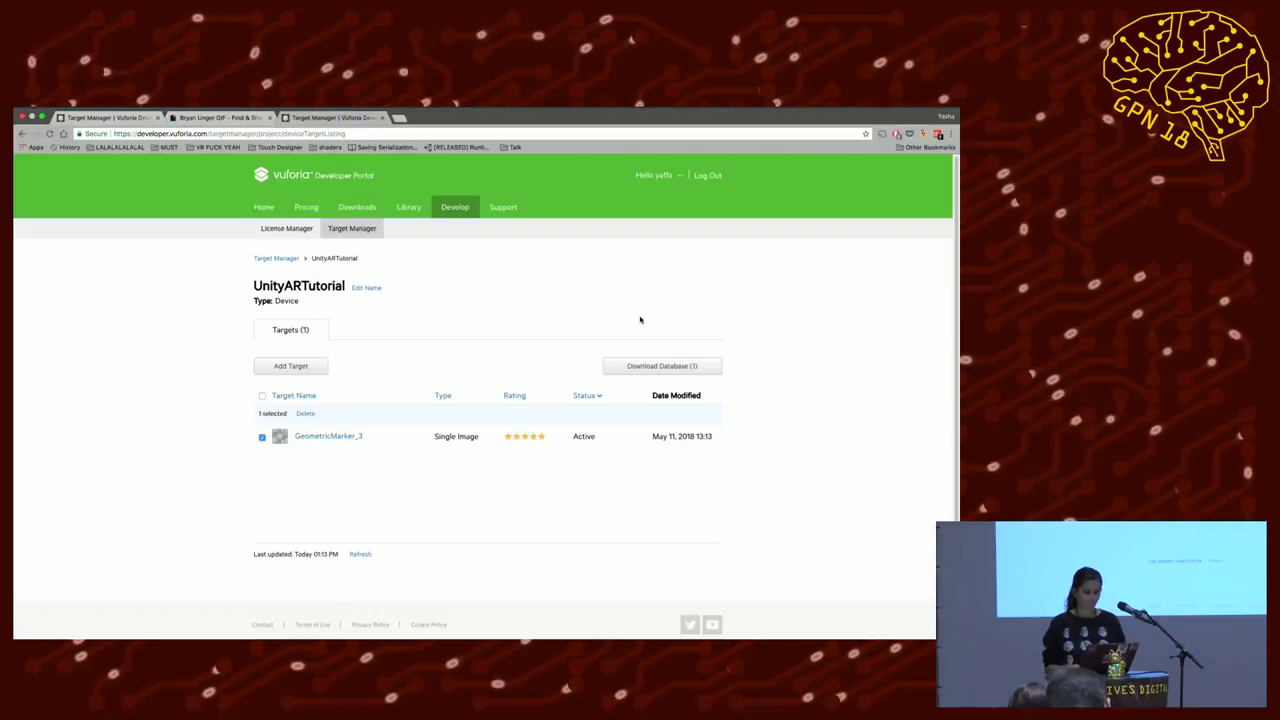
scroll(489, 392, down, 2)
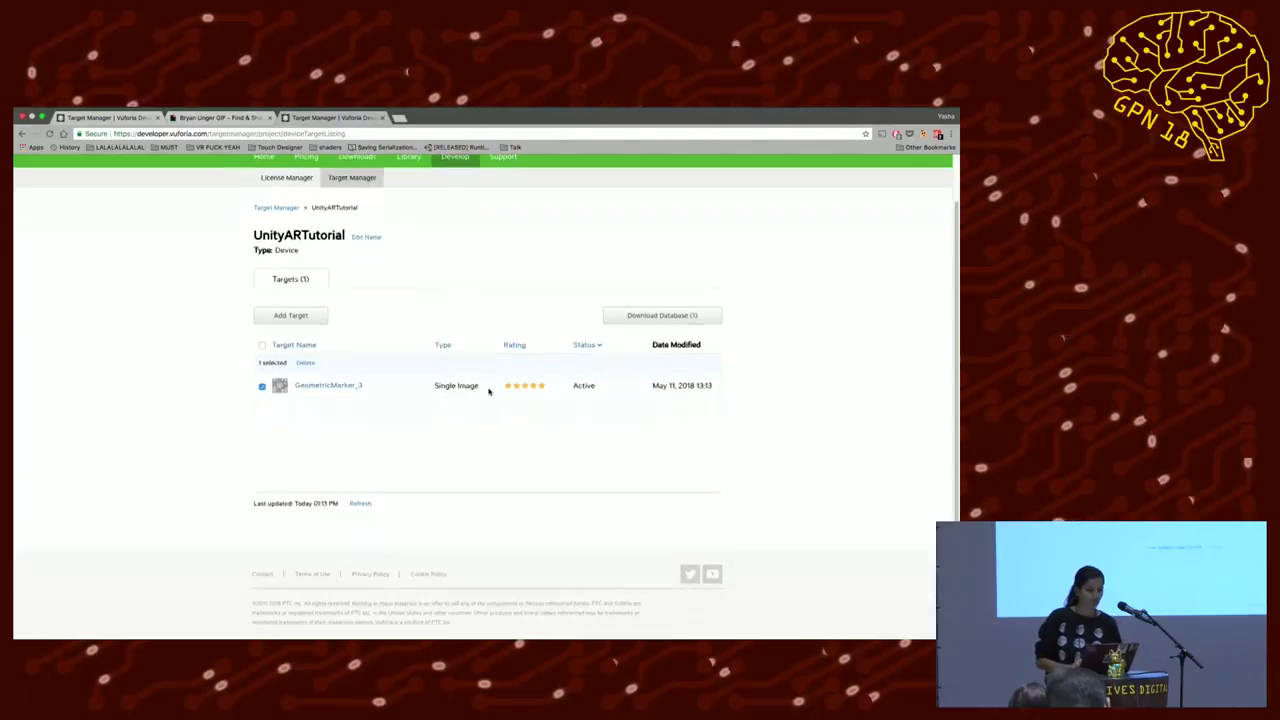
scroll(407, 387, up, 1)
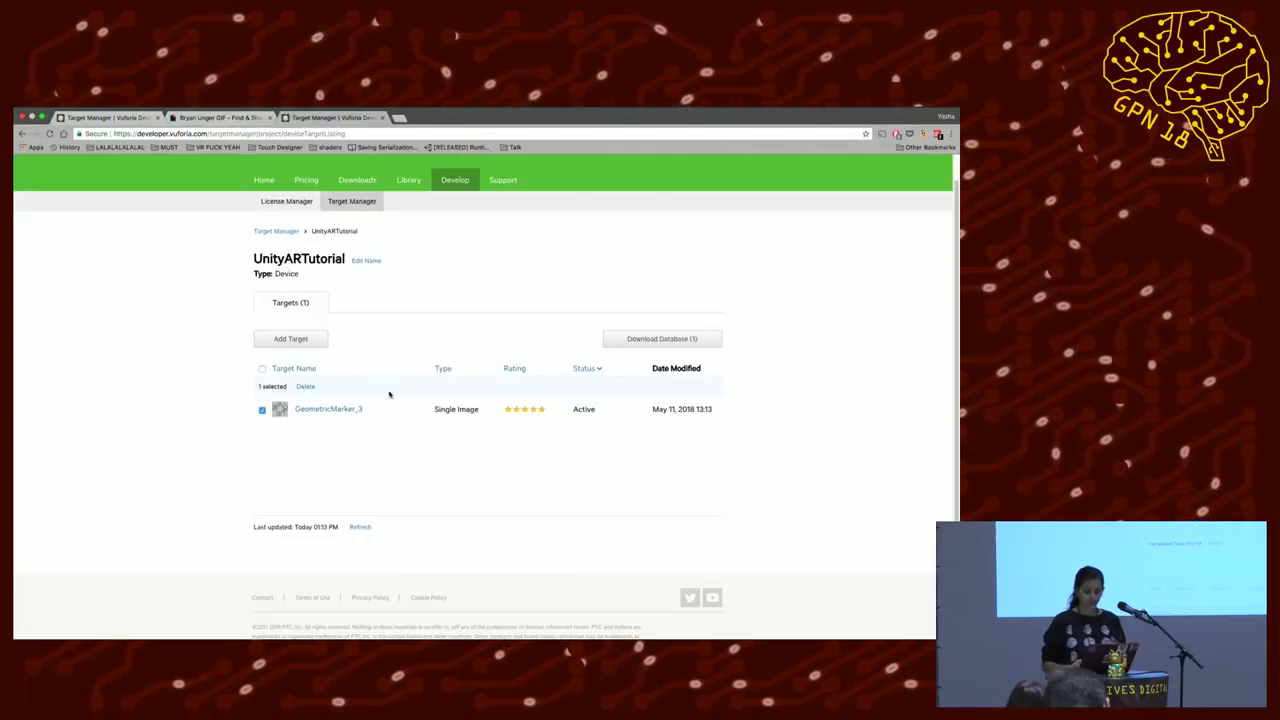
click(349, 411)
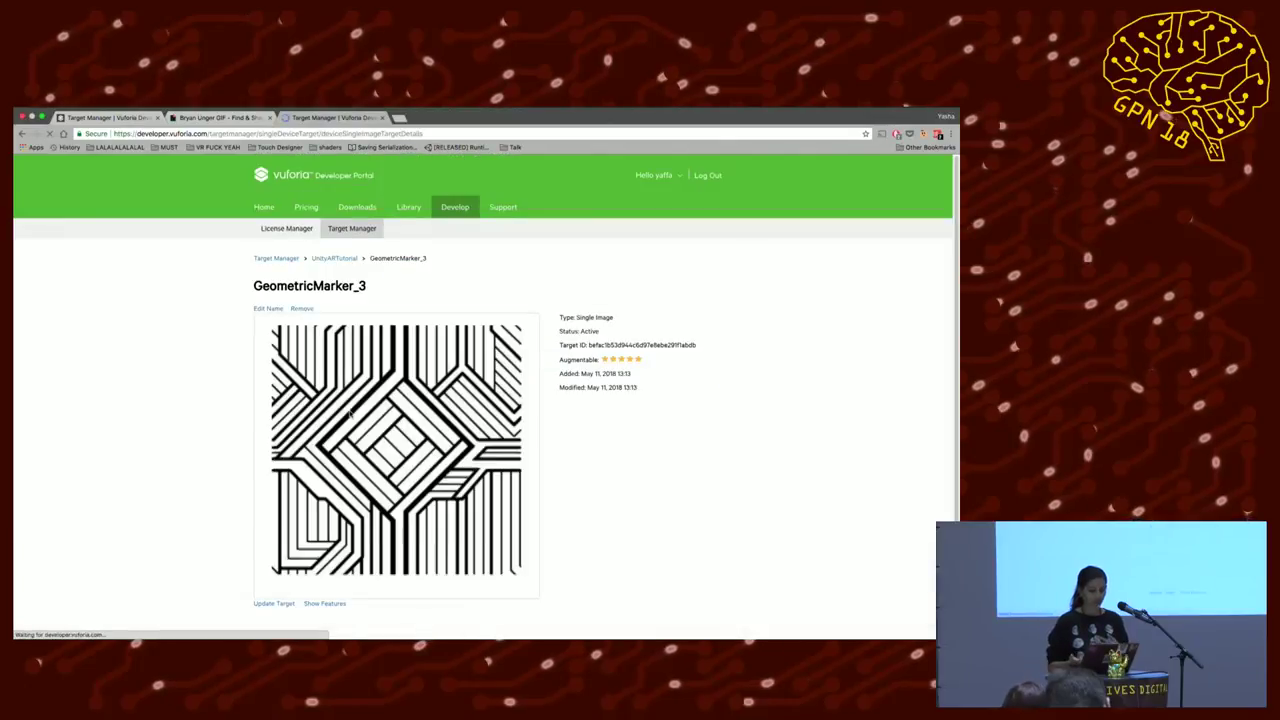
scroll(335, 450, down, 2)
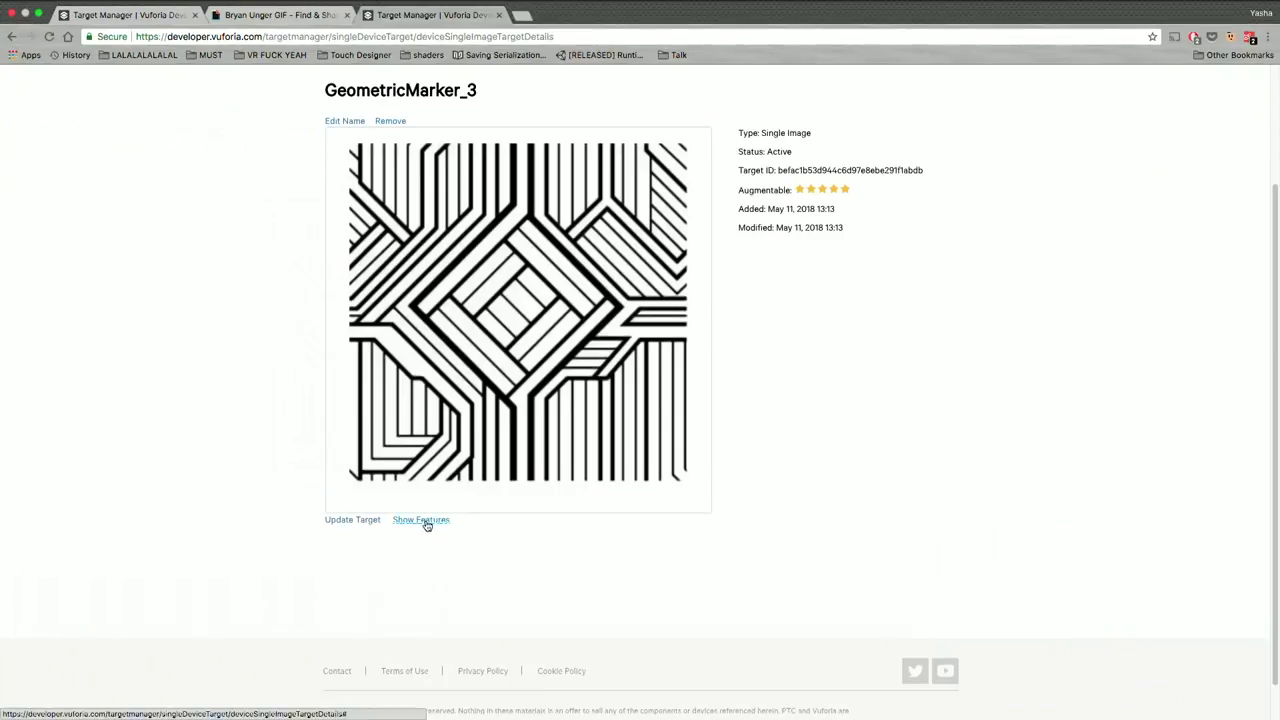
click(324, 491)
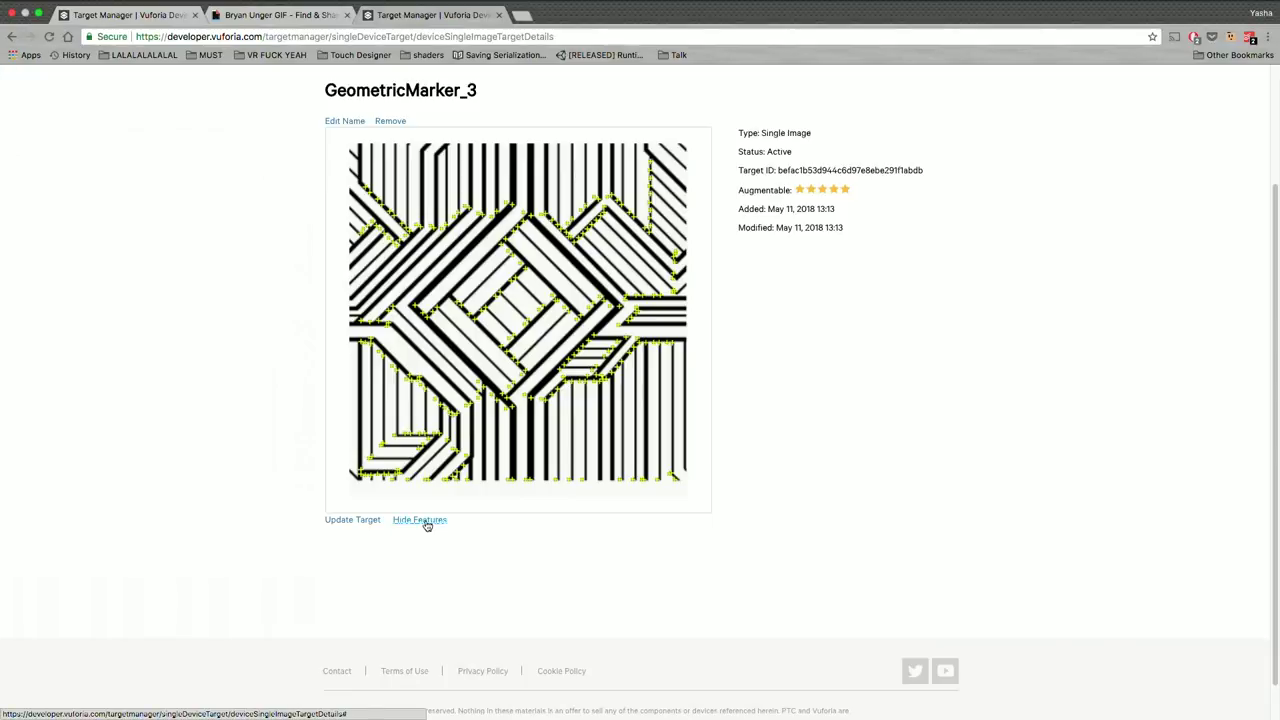
click(426, 522)
click(426, 522)
Return to the UnityARTutorial database and select the GeometricMarker_3 target in its list
scroll(426, 524, up, 1)
click(434, 90)
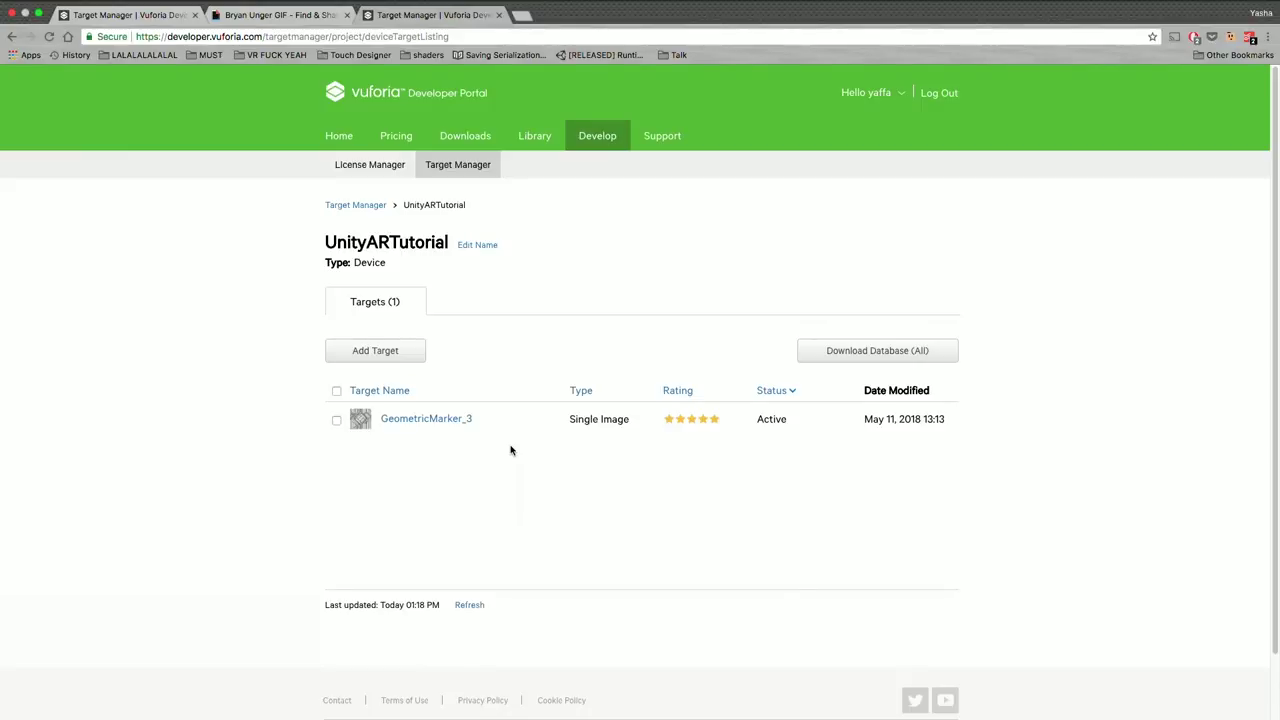
scroll(510, 450, down, 2)
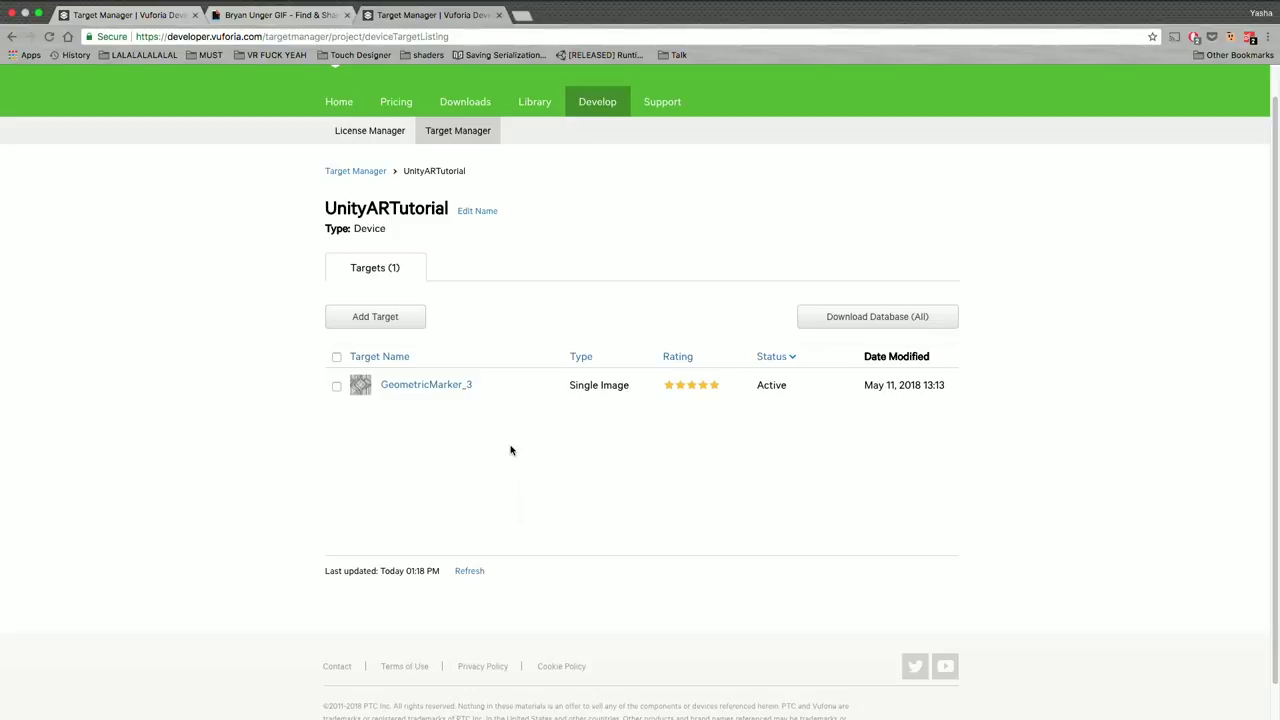
scroll(510, 450, up, 1)
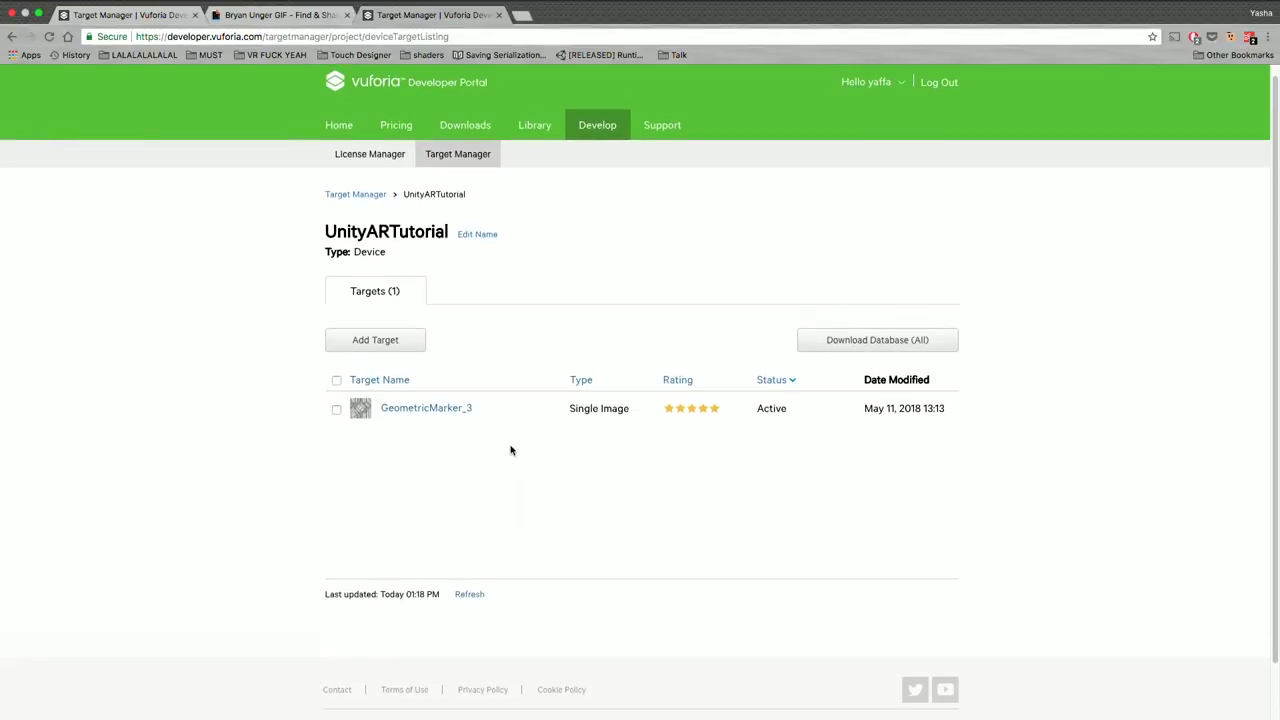
click(337, 409)
scroll(335, 580, down, 2)
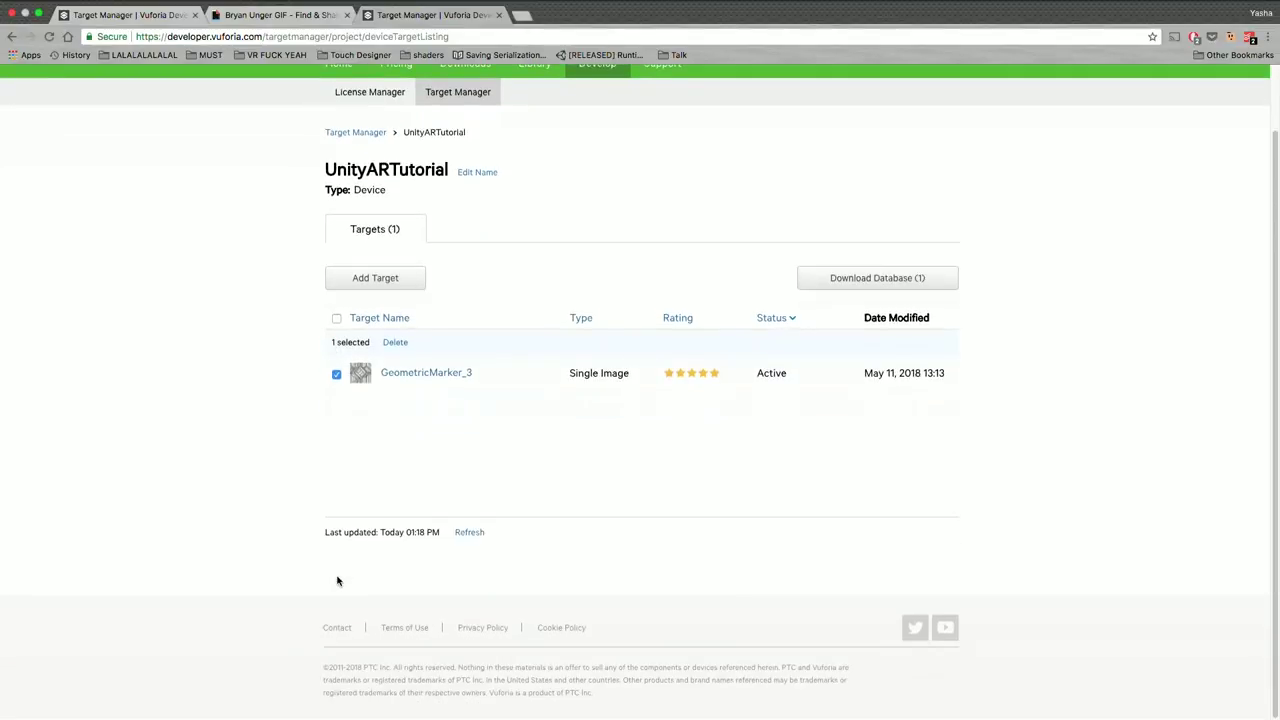
scroll(237, 441, up, 1)
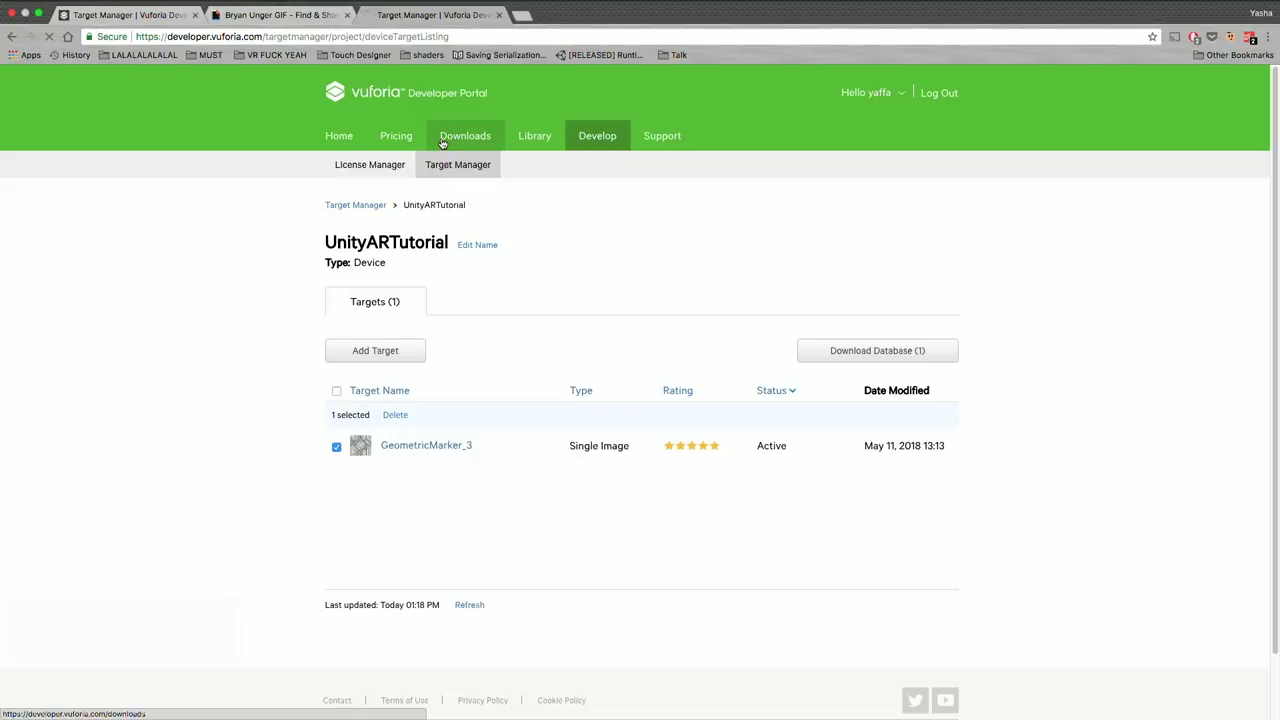
Open the Vuforia SDK downloads page and examine the packages offered for each platform
click(586, 140)
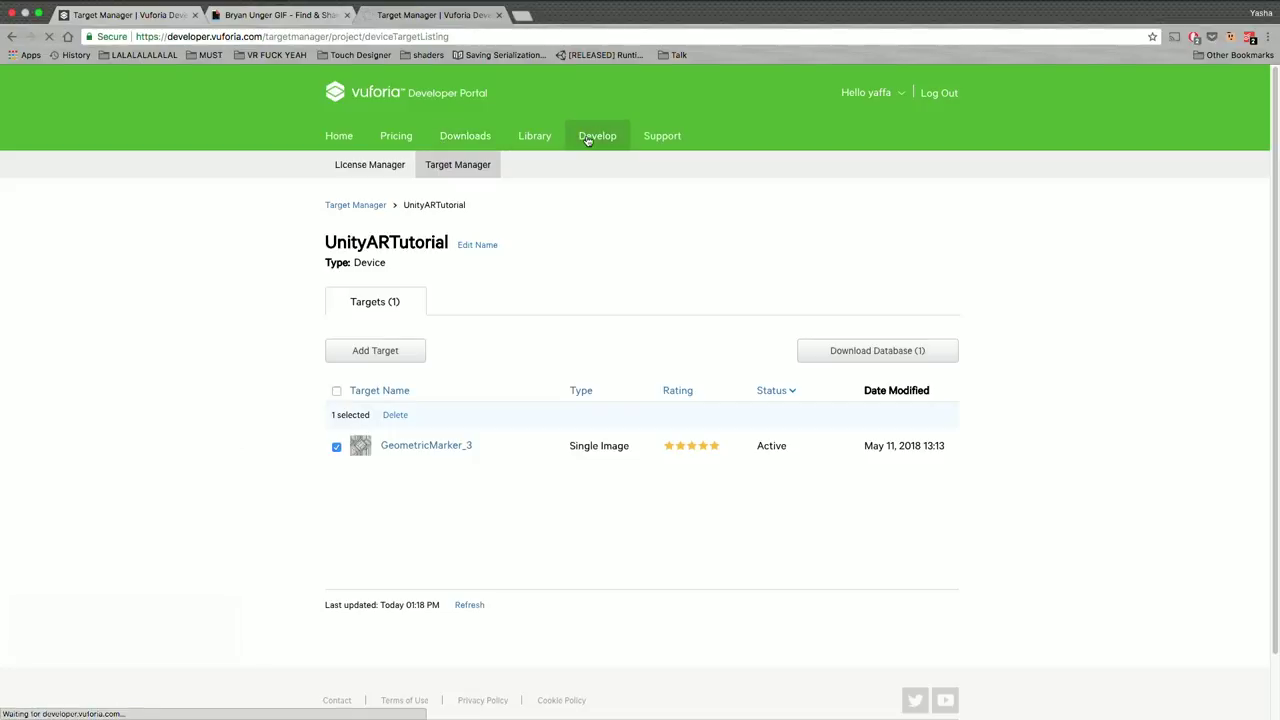
click(481, 135)
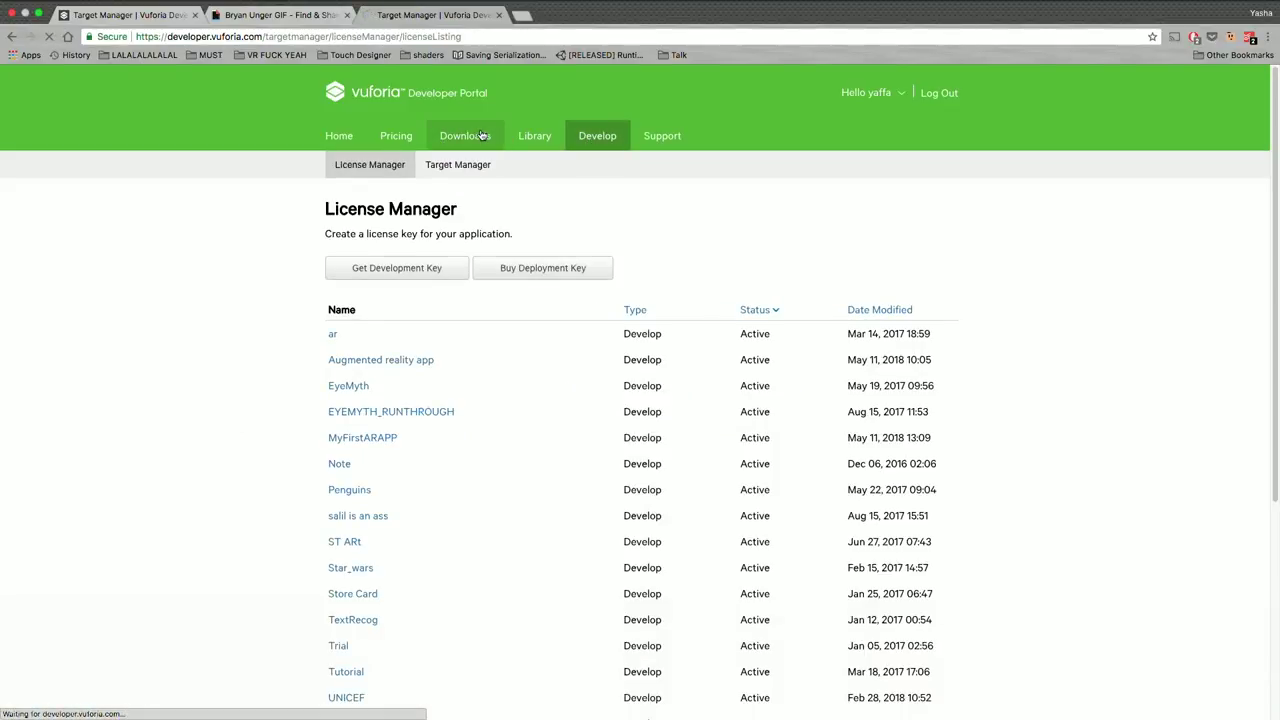
scroll(214, 304, down, 2)
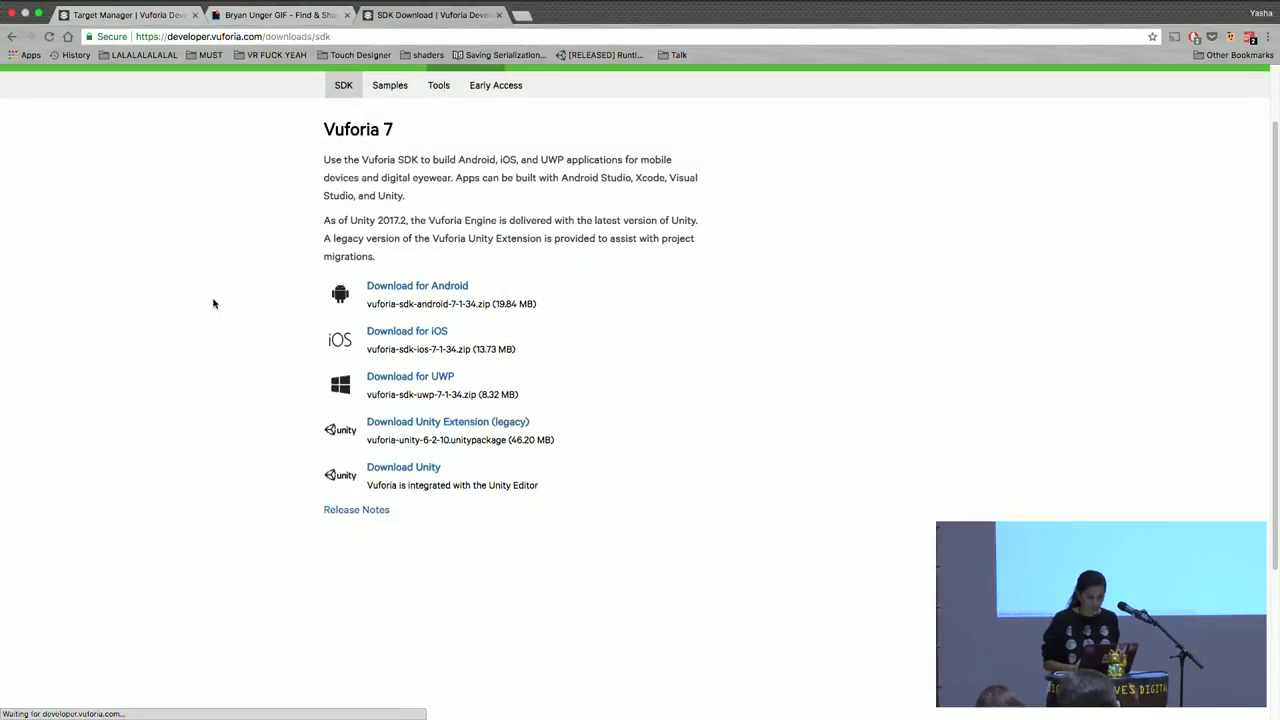
scroll(214, 304, up, 2)
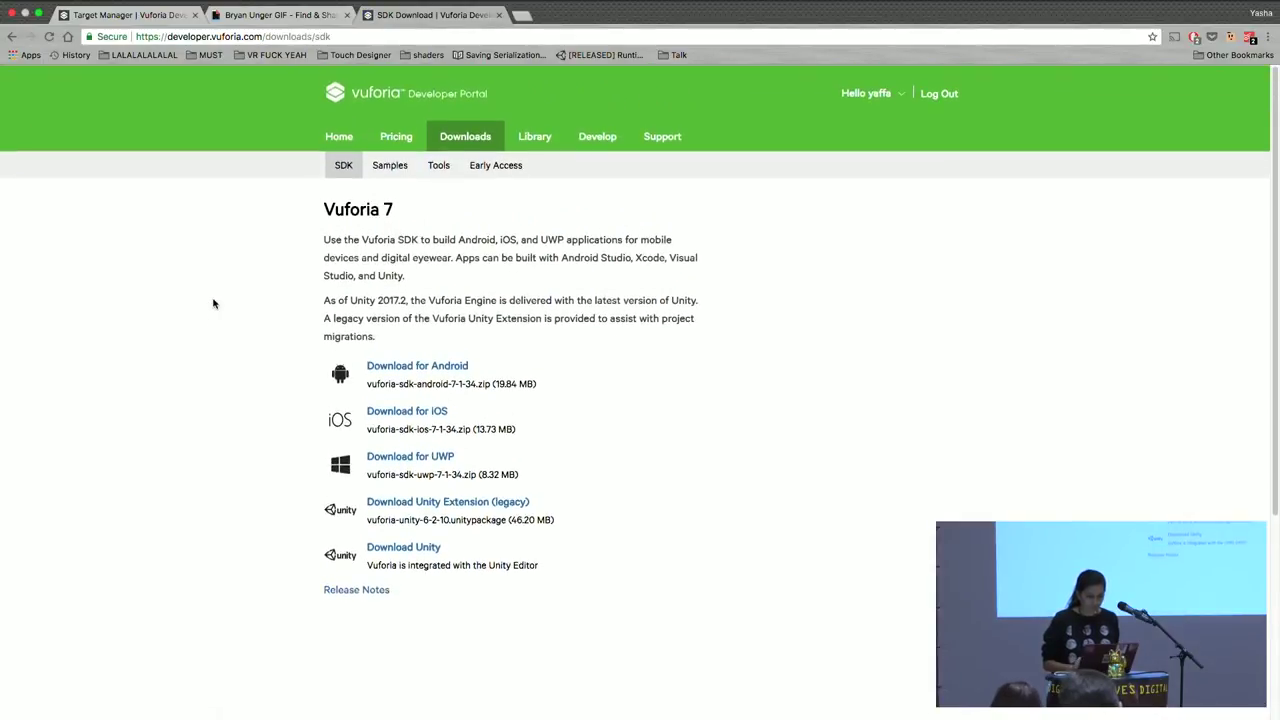
scroll(213, 303, down, 1)
scroll(213, 303, up, 1)
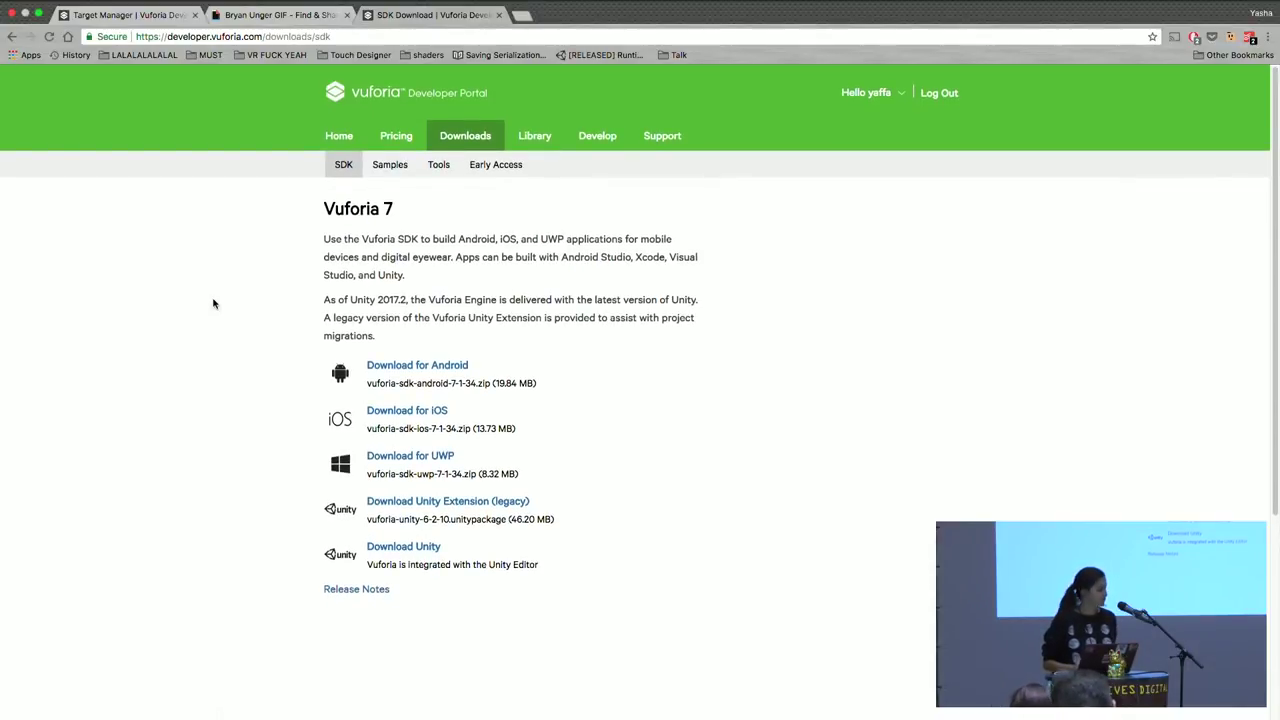
scroll(213, 303, down, 1)
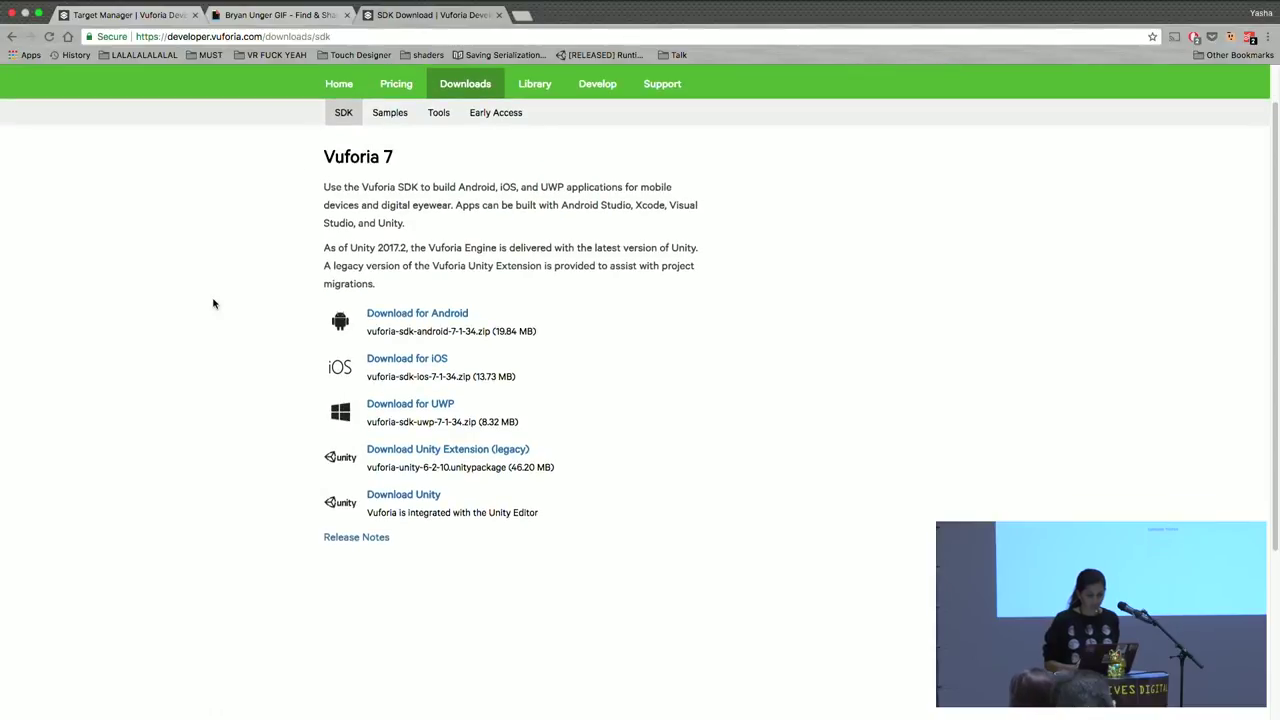
scroll(213, 303, up, 1)
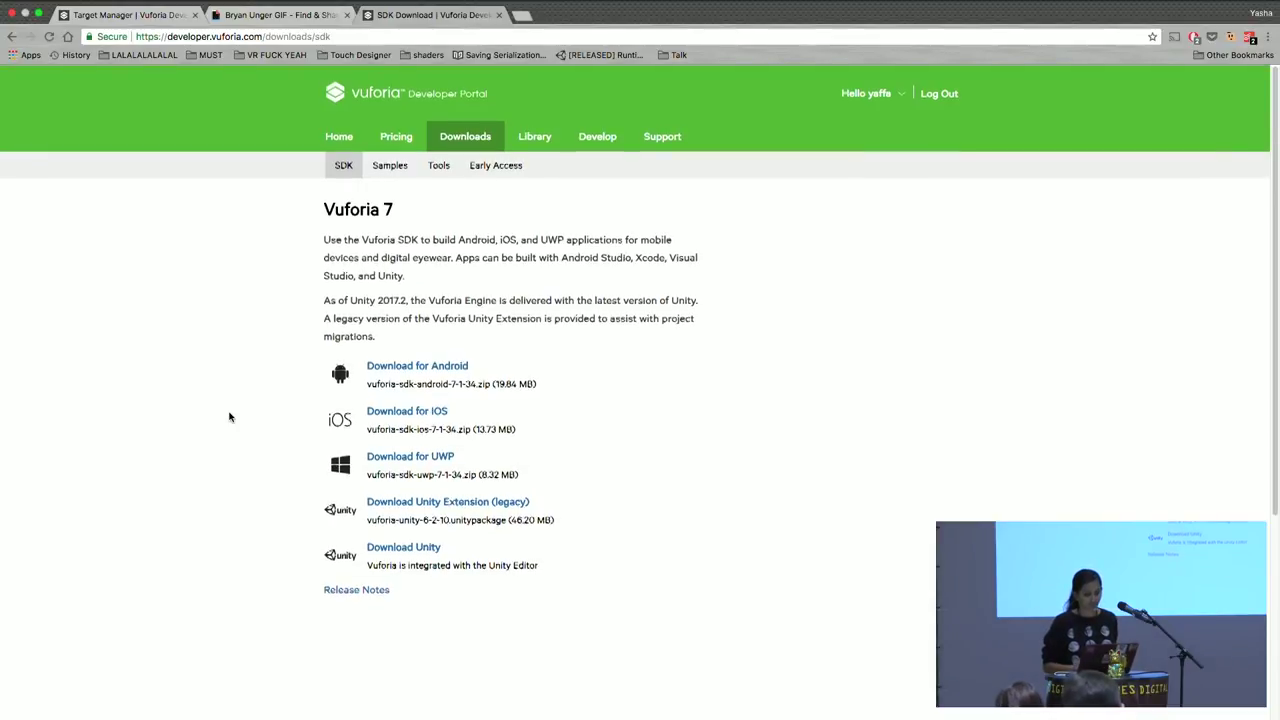
click(486, 149)
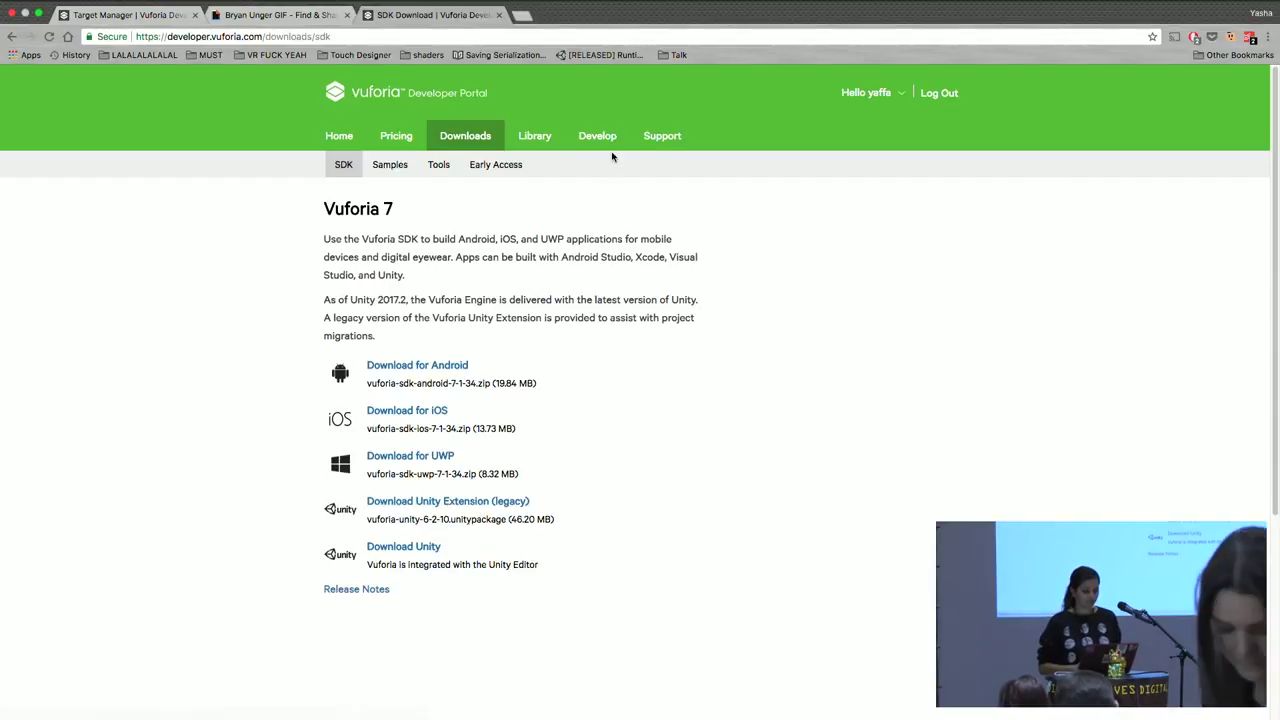
Highlight the file name vuforia-unity-6-2-10.unitypackage under the legacy Unity Extension download
triple_click(510, 519)
click(510, 519)
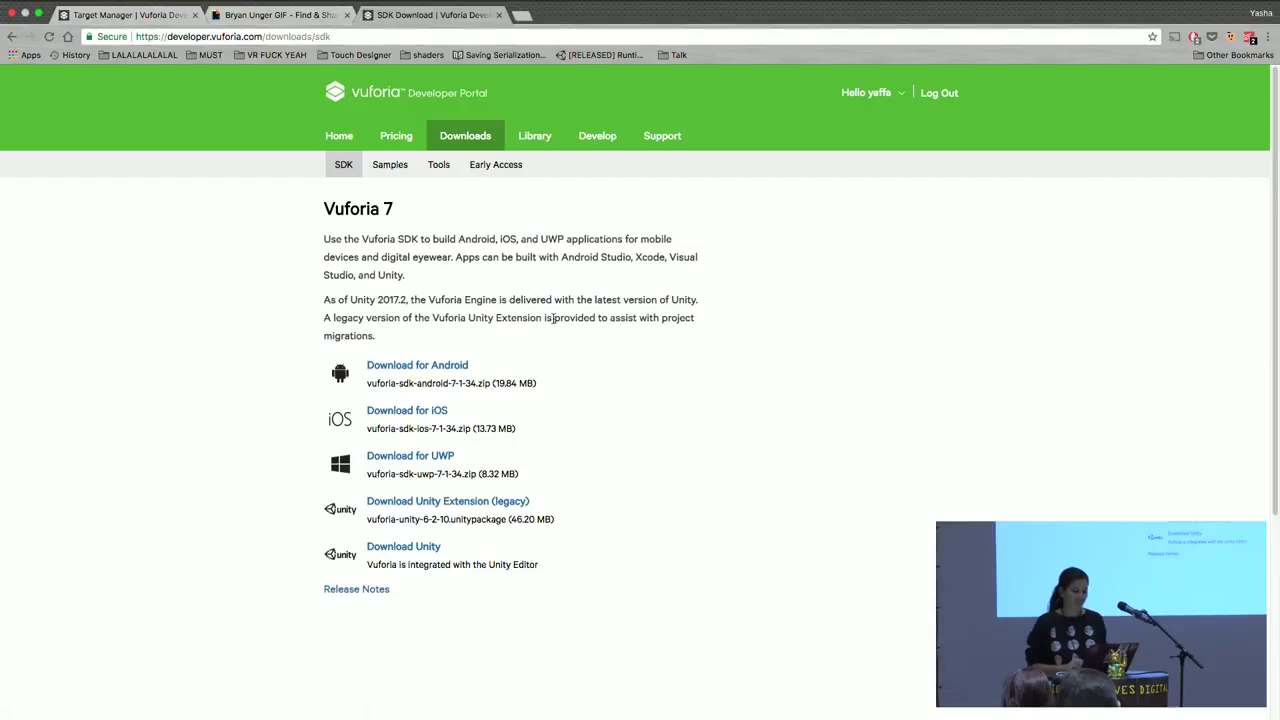
triple_click(531, 519)
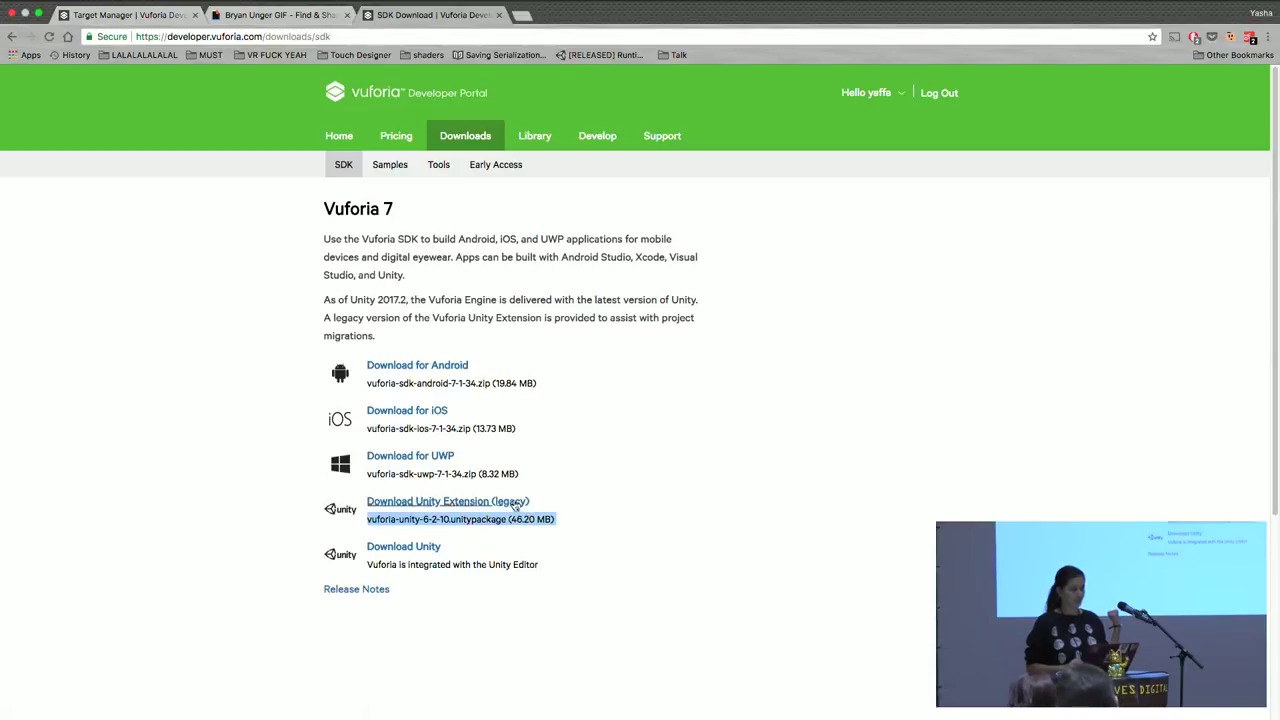
click(525, 529)
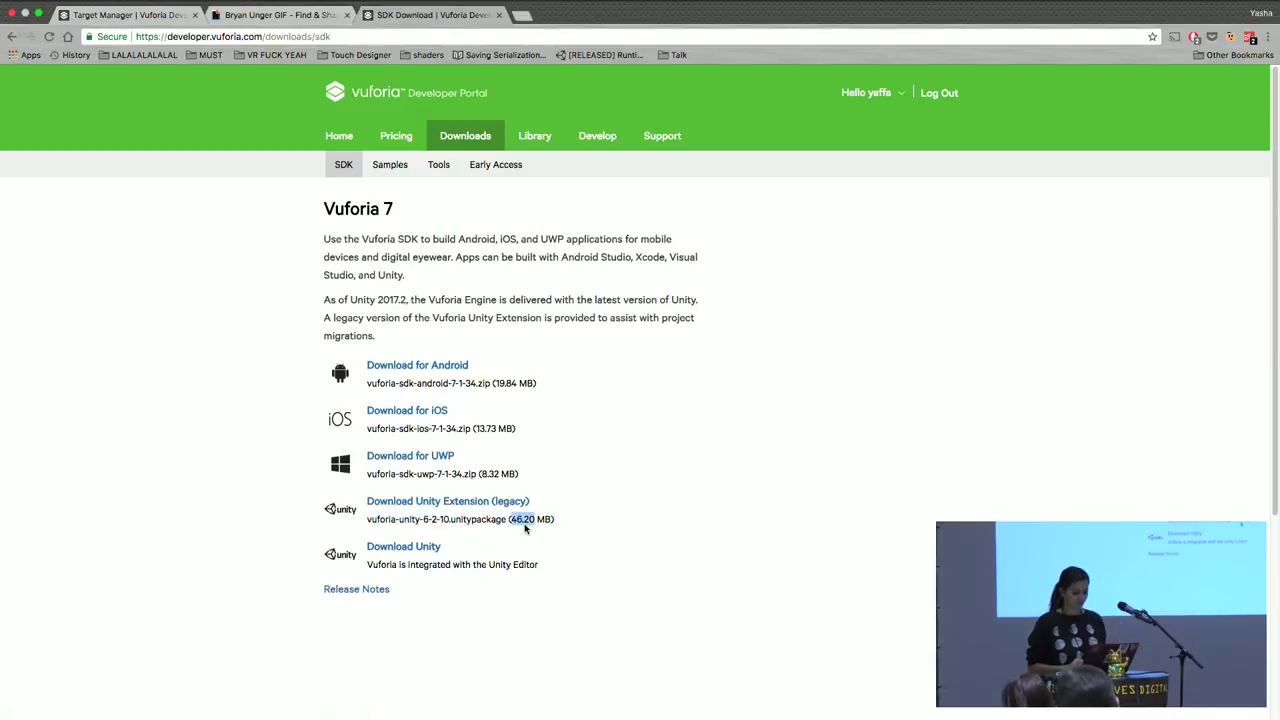
triple_click(525, 529)
click(525, 529)
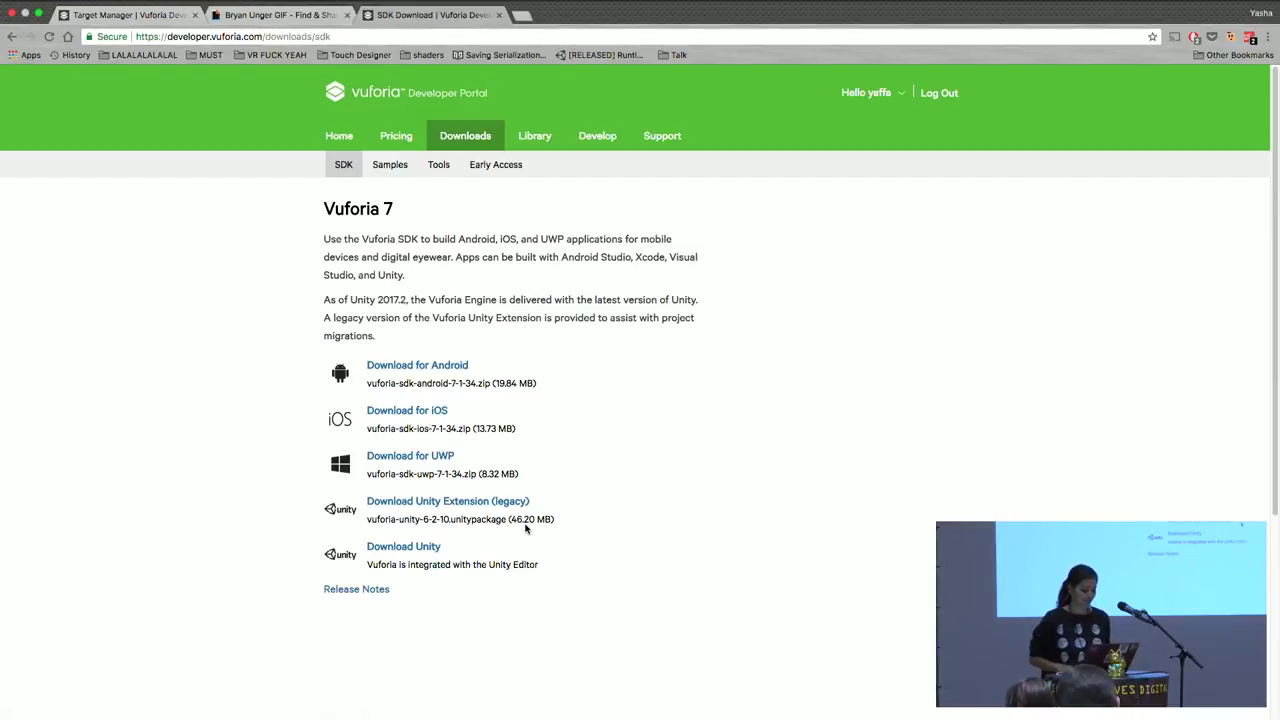
double_click(527, 526)
click(529, 529)
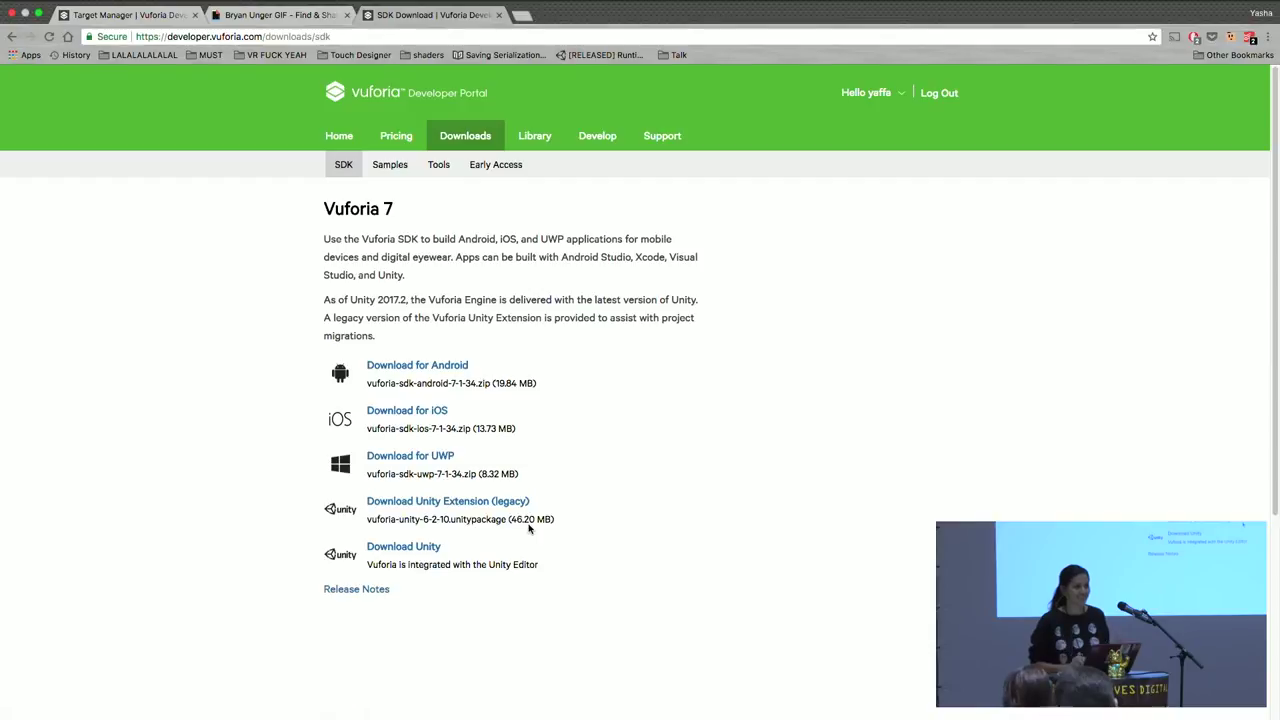
triple_click(500, 520)
click(441, 521)
triple_click(441, 521)
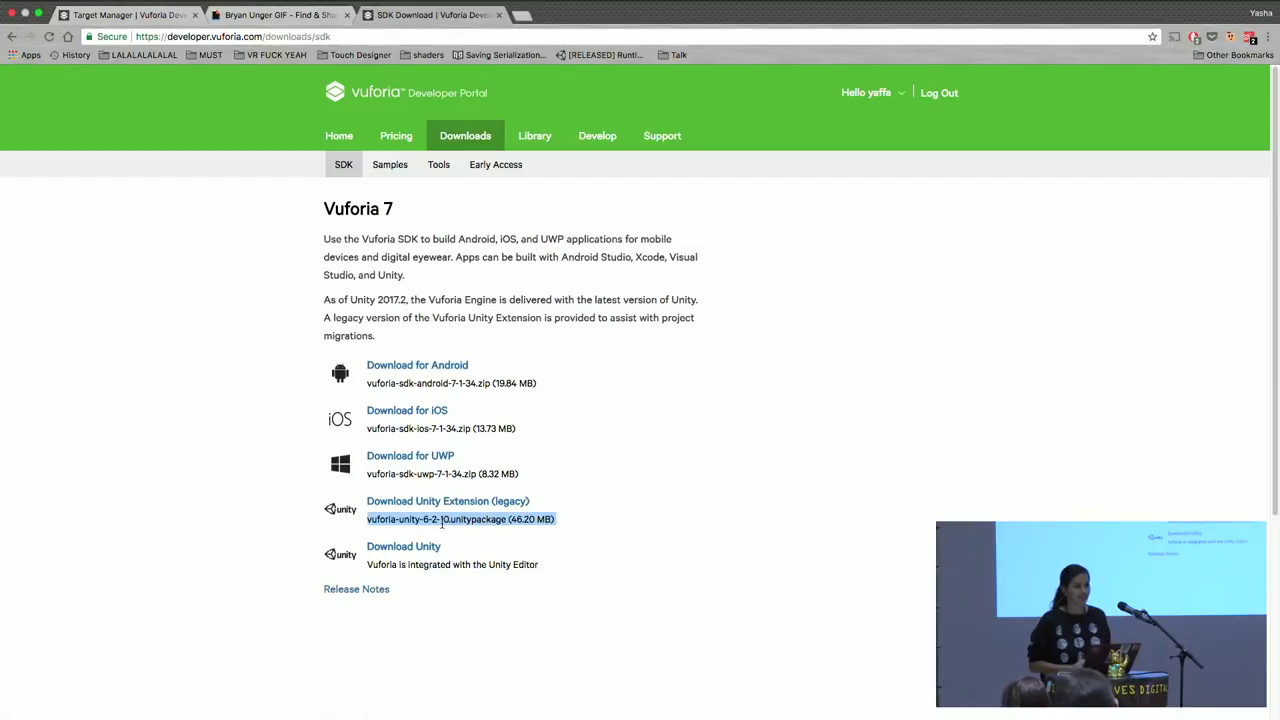
Switch to Unity's project launcher, move its window higher on the desktop and start a new project
key(ctrl+Left)
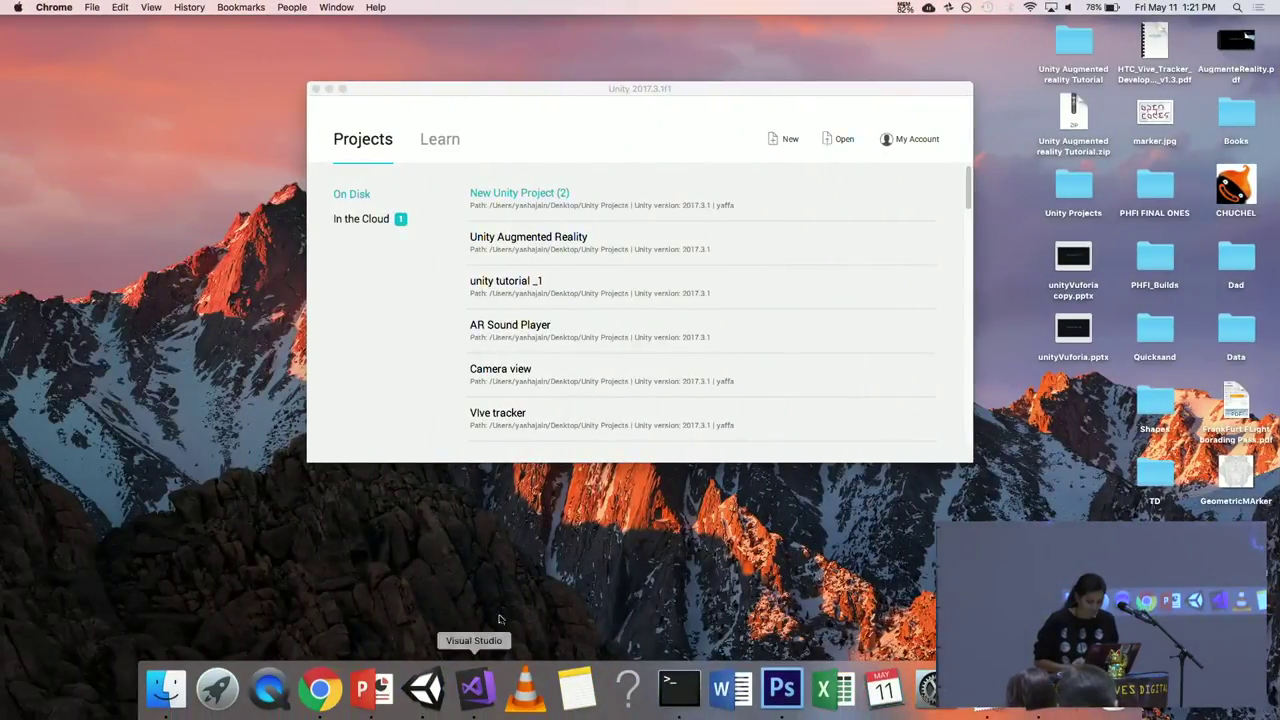
click(781, 148)
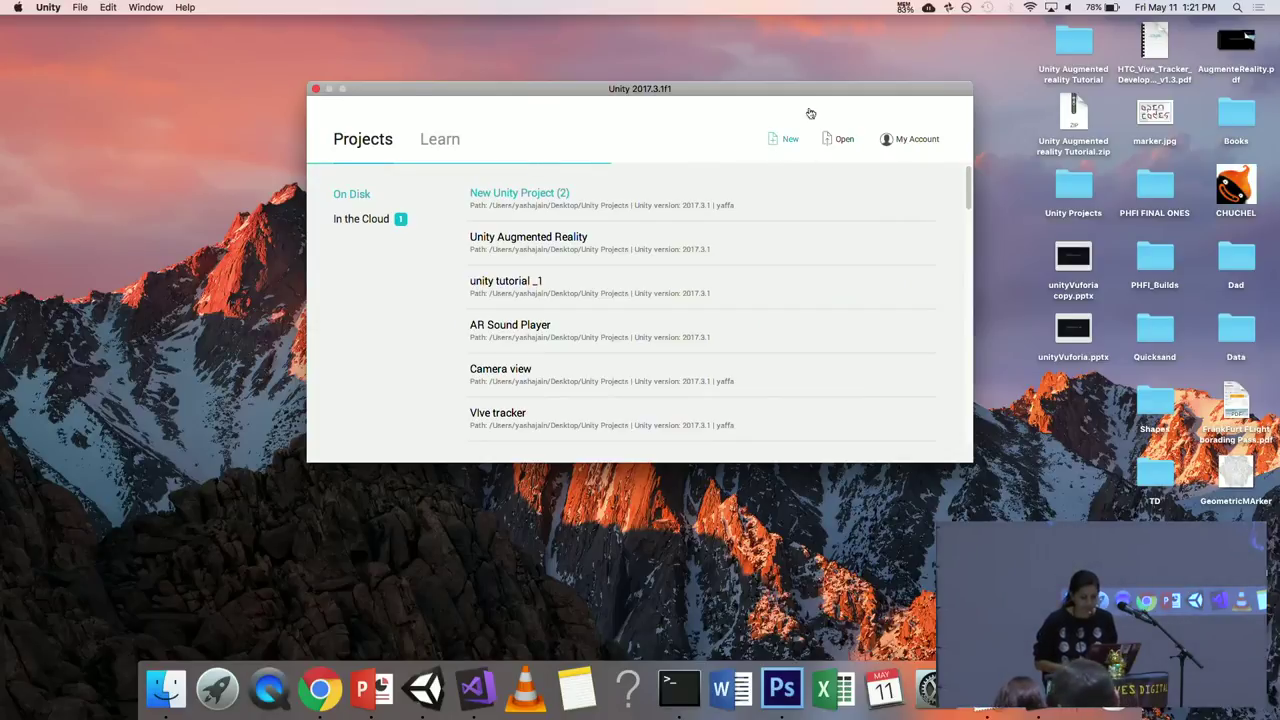
drag(809, 95, 733, 34)
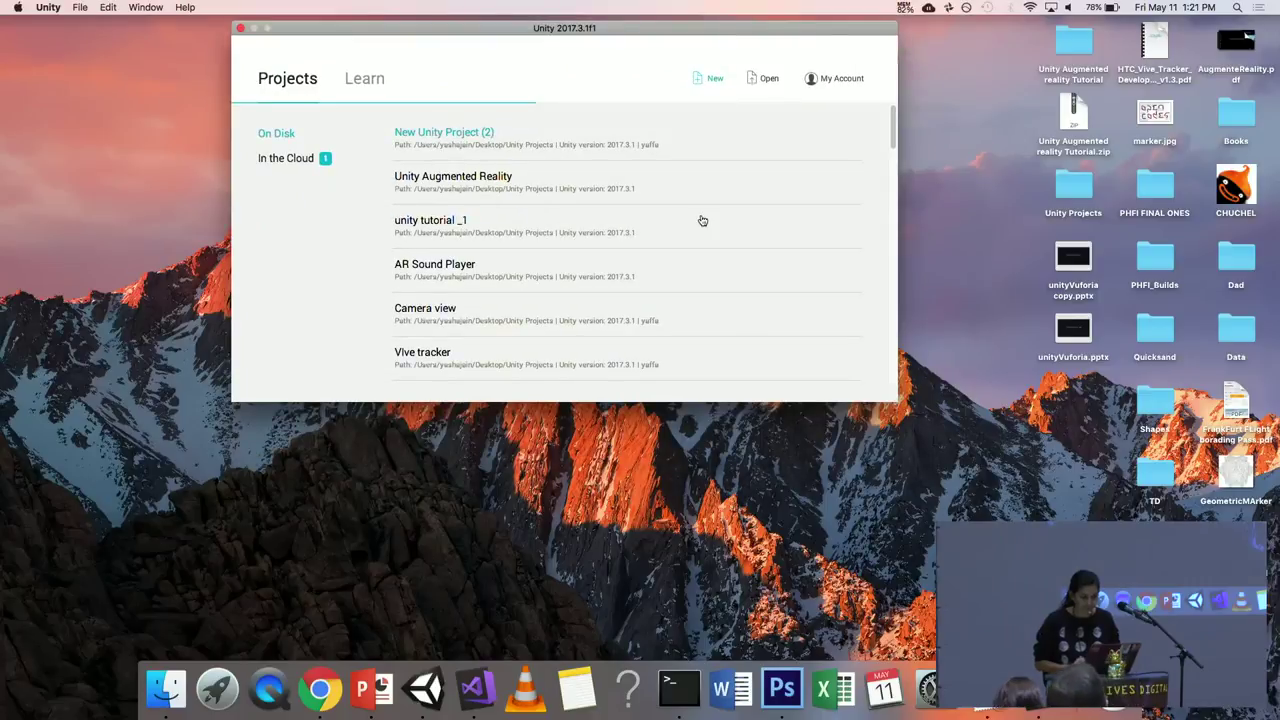
key(super+n)
Name the project AR app ZKM, create it as a 3D project, and show the Inspector in the editor
click(501, 174)
key(super+a)
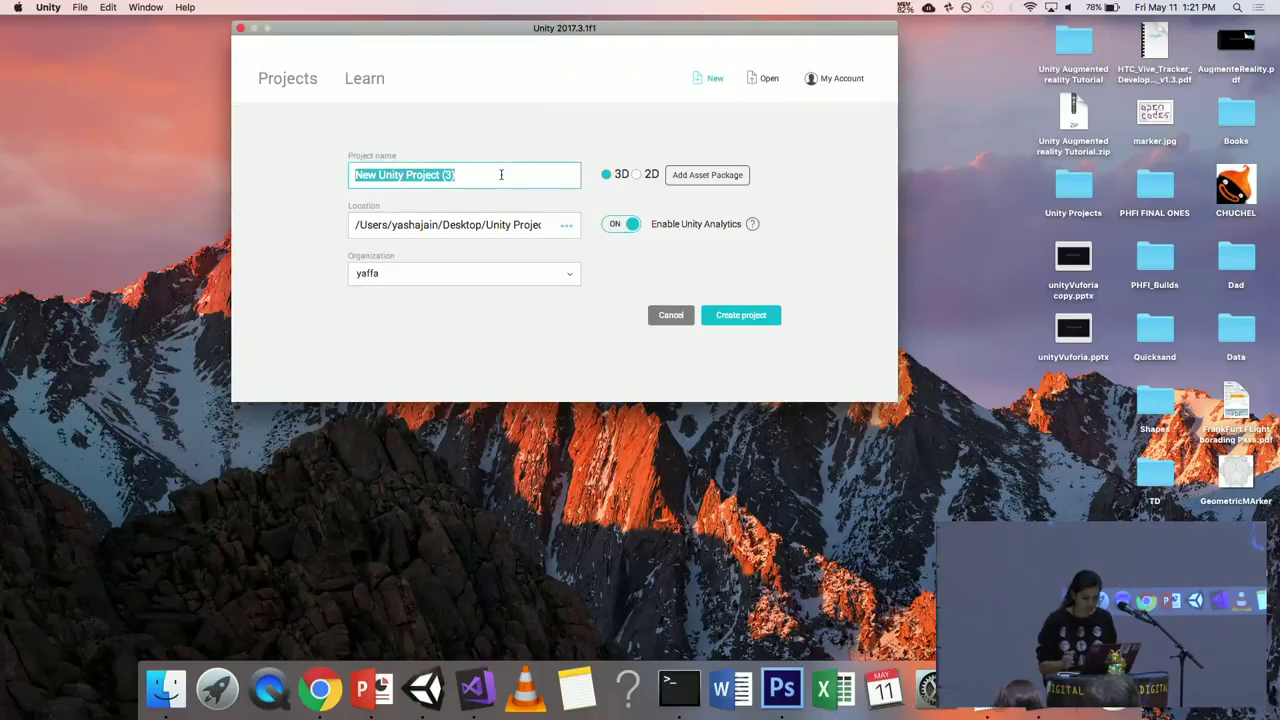
text(AR aod)
key(BackSpace)
key(BackSpace)
text(pp )
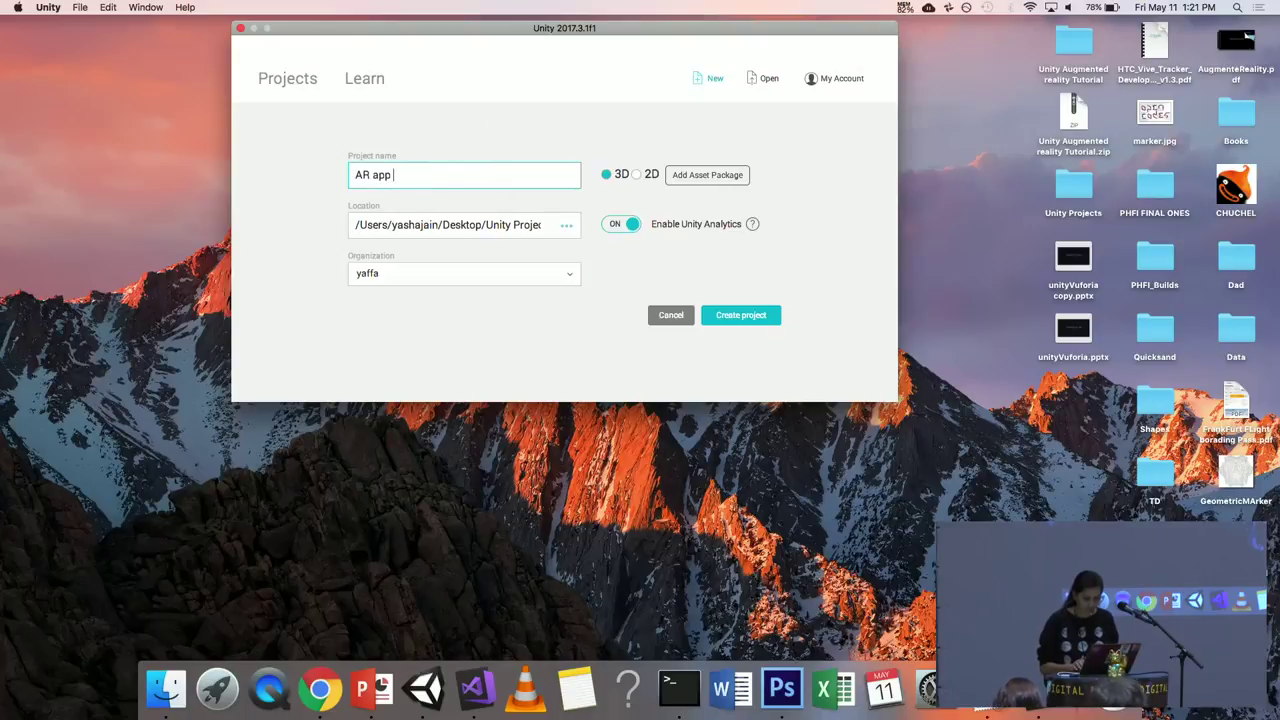
text(ZKM)
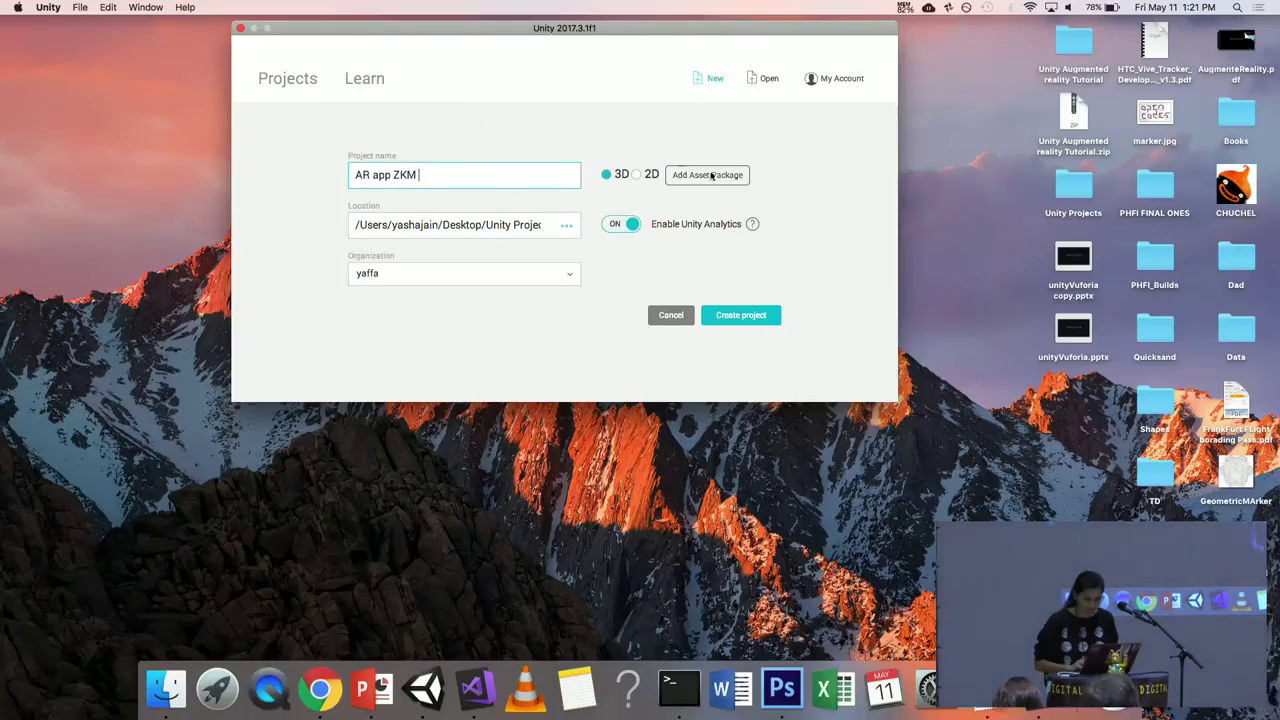
click(738, 316)
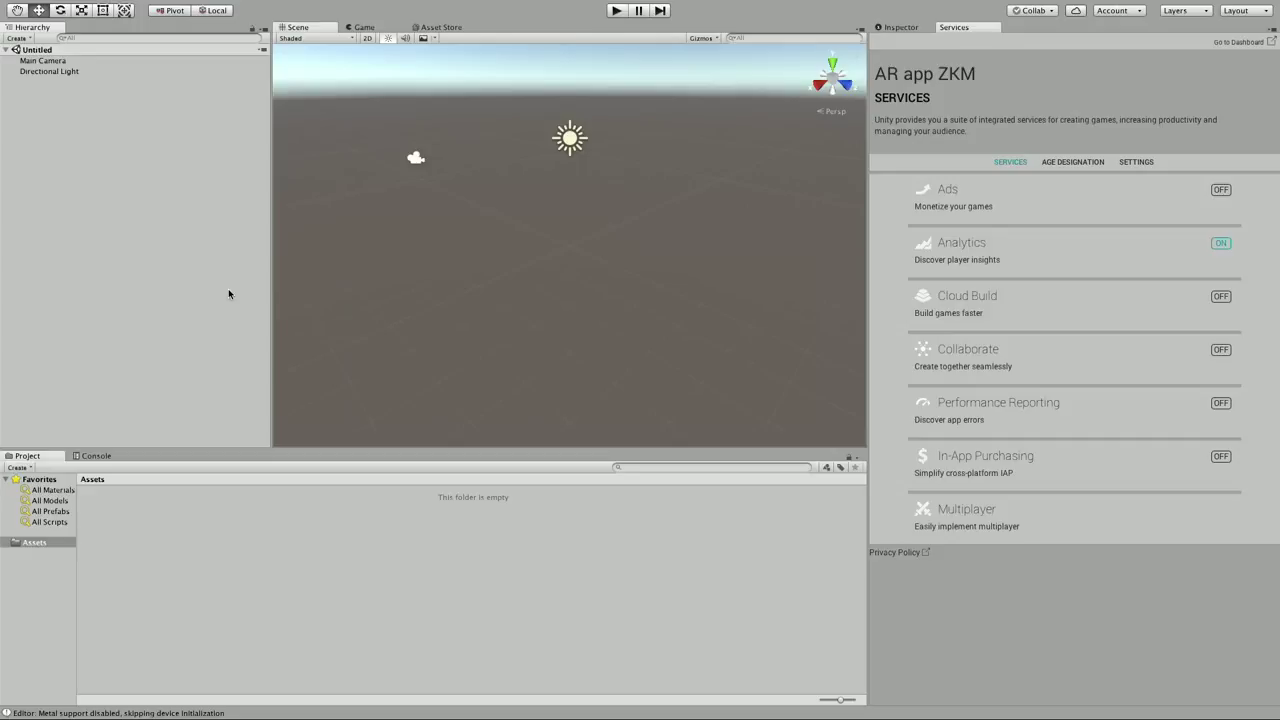
click(899, 27)
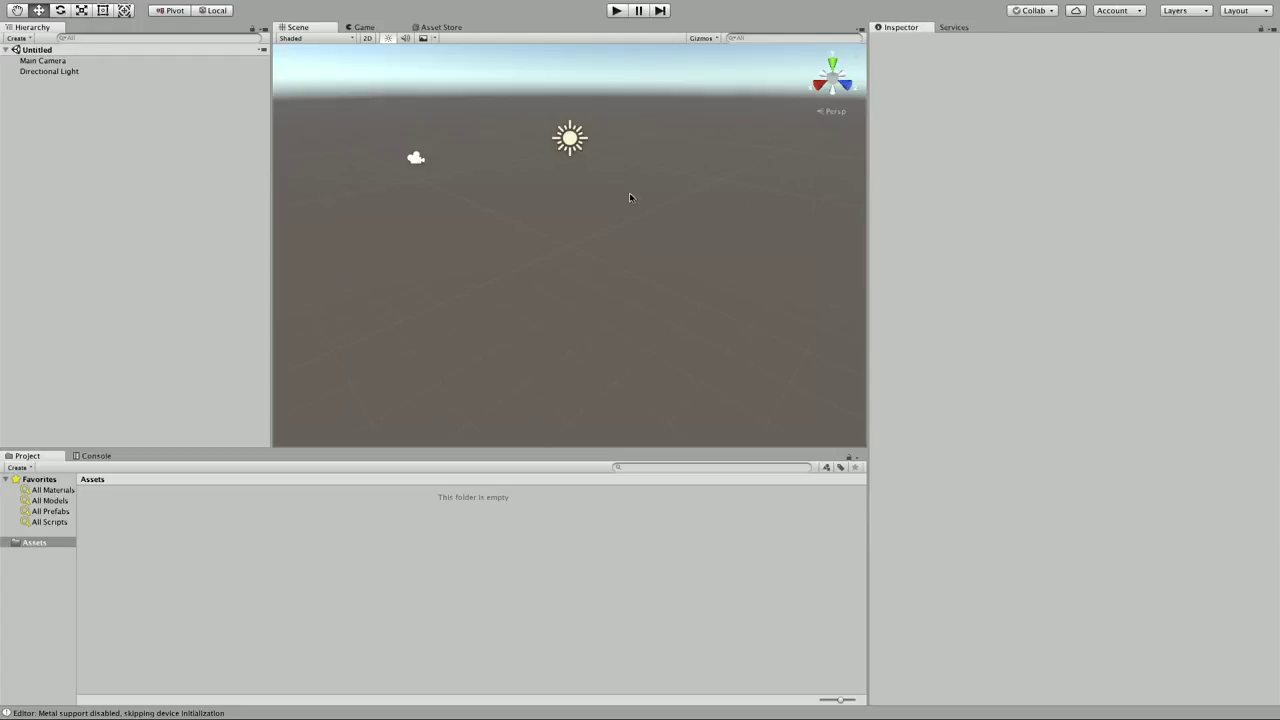
click(82, 60)
mouse_move(259, 4)
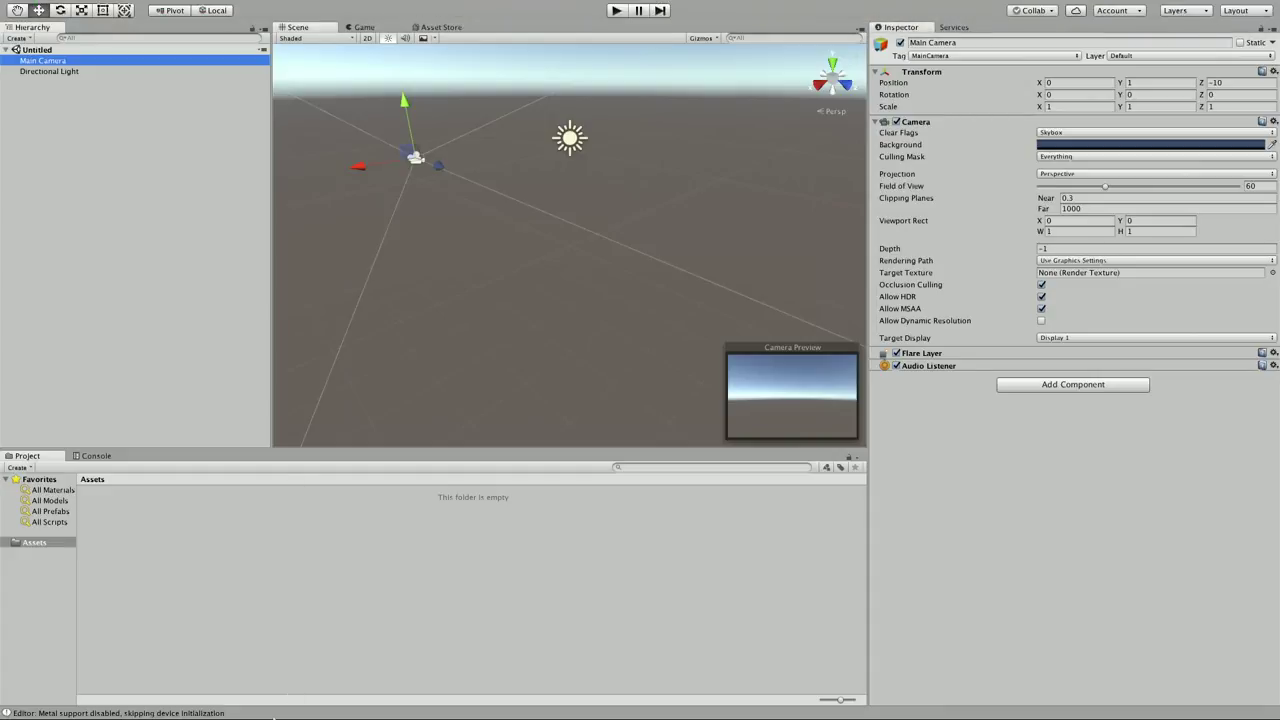
click(195, 615)
Import MyfirstARapp.unitypackage from the Downloads folder in Finder into the open Unity project with its contents
key(ctrl+Left)
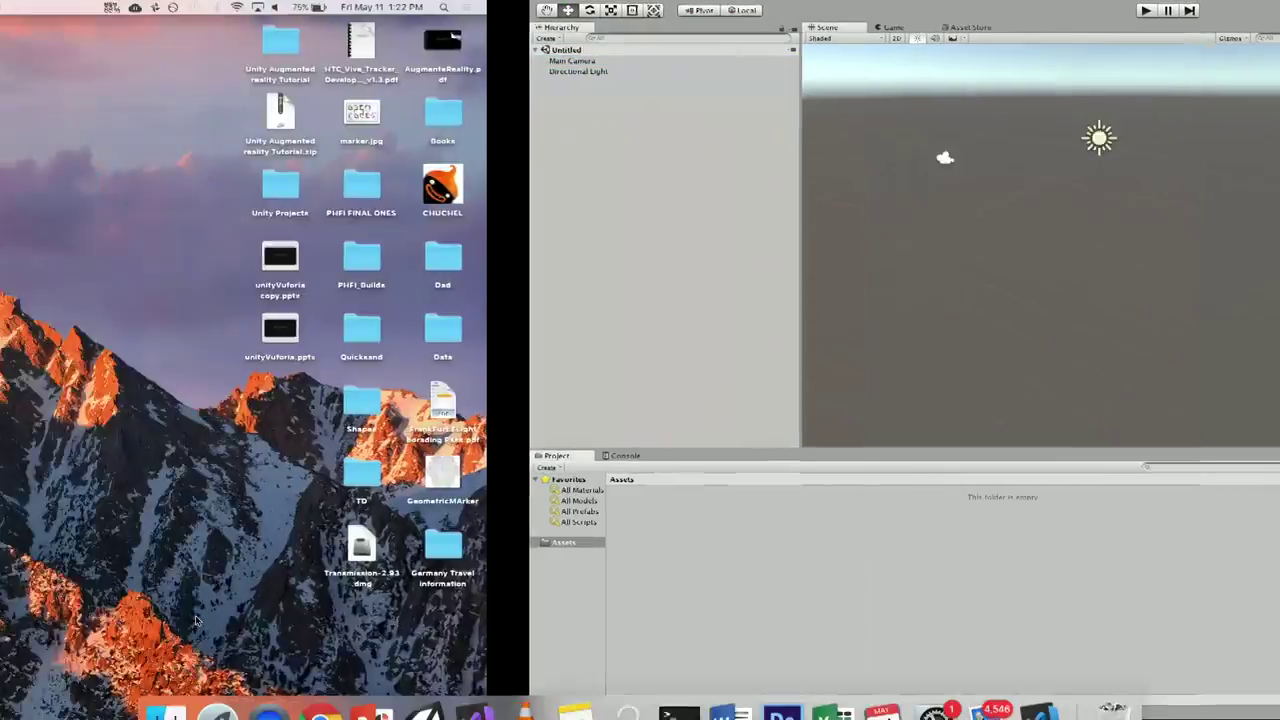
click(166, 688)
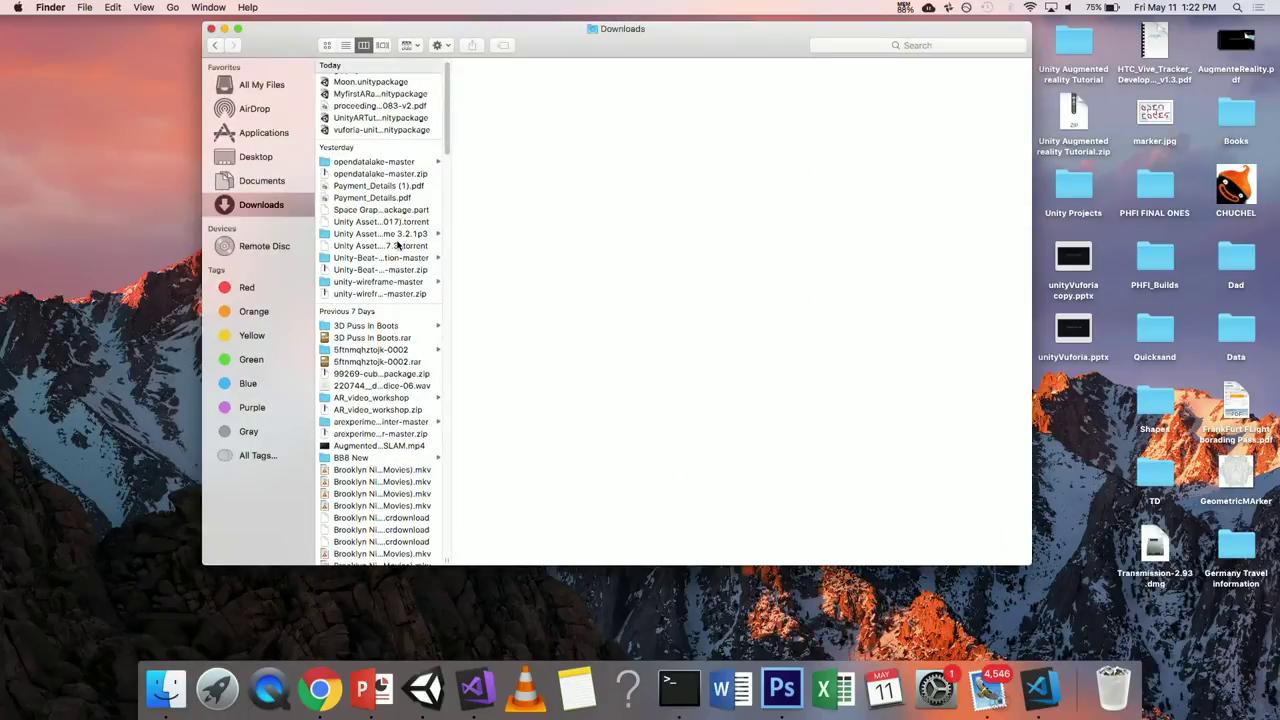
click(409, 106)
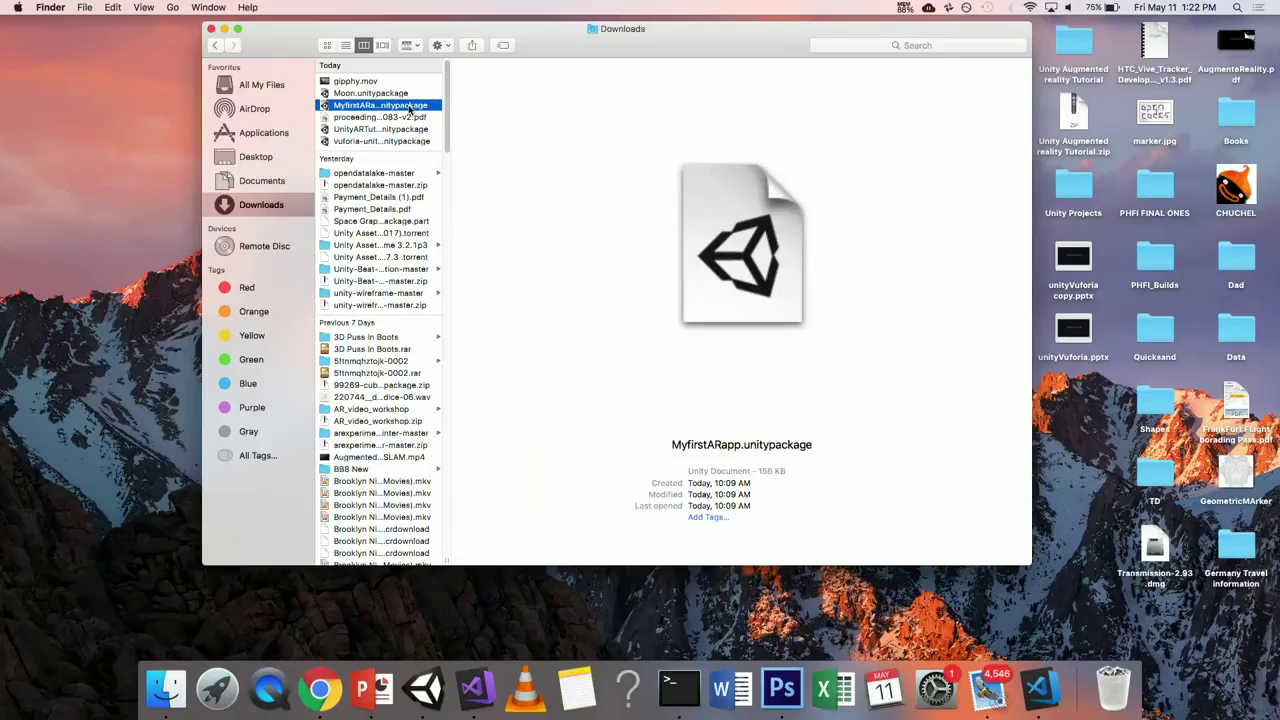
click(320, 688)
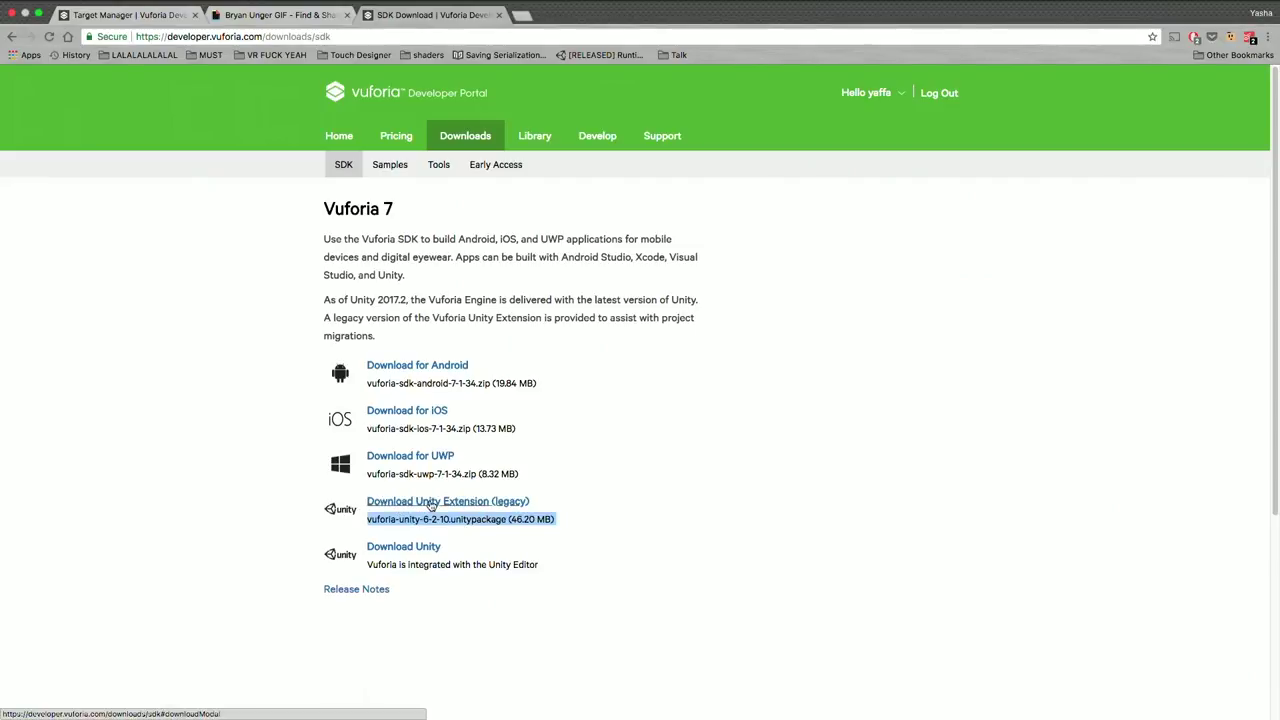
key(super+Tab)
click(425, 105)
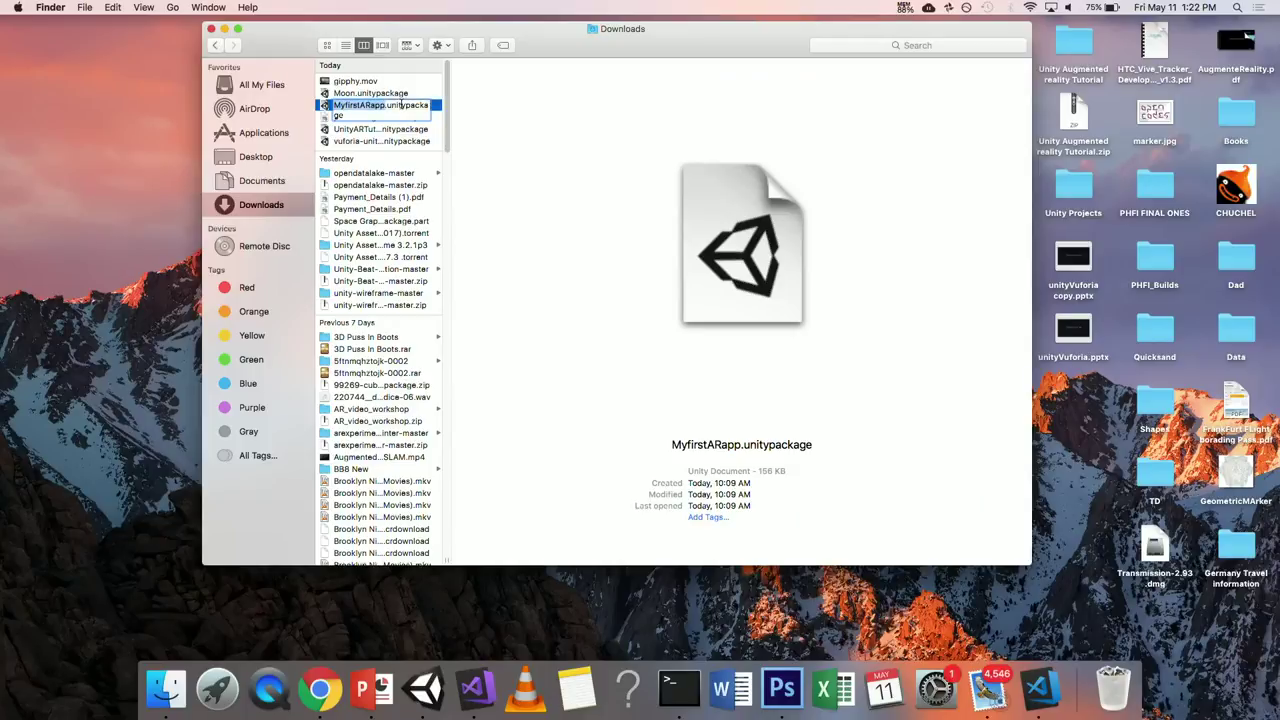
click(543, 160)
drag(408, 106, 425, 700)
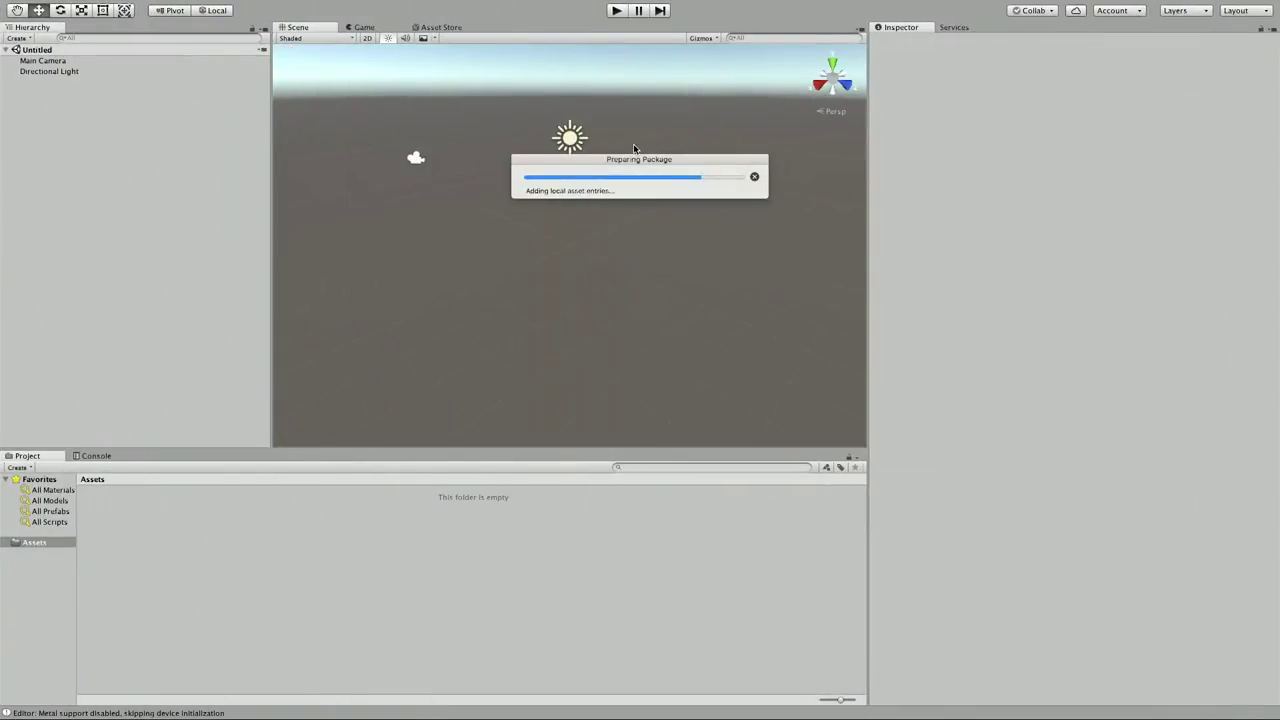
click(390, 425)
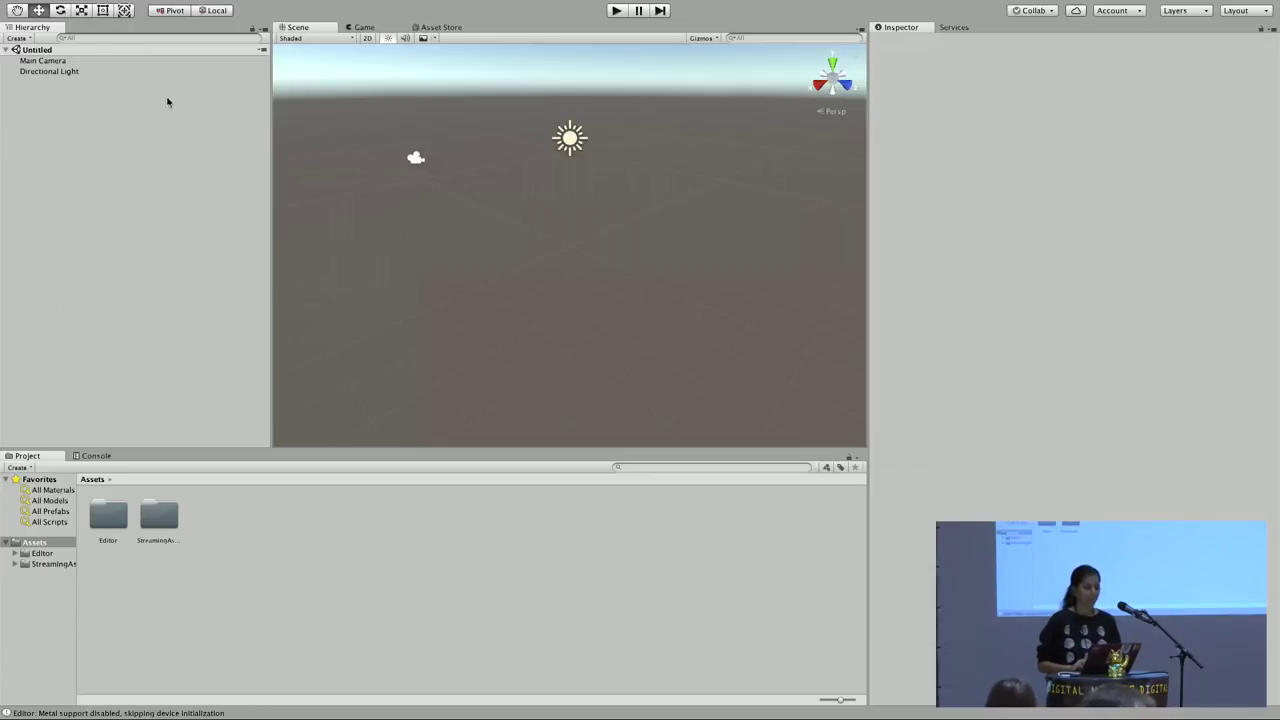
Delete the Main Camera from the scene and look at the Vuforia game objects that can be created
click(75, 63)
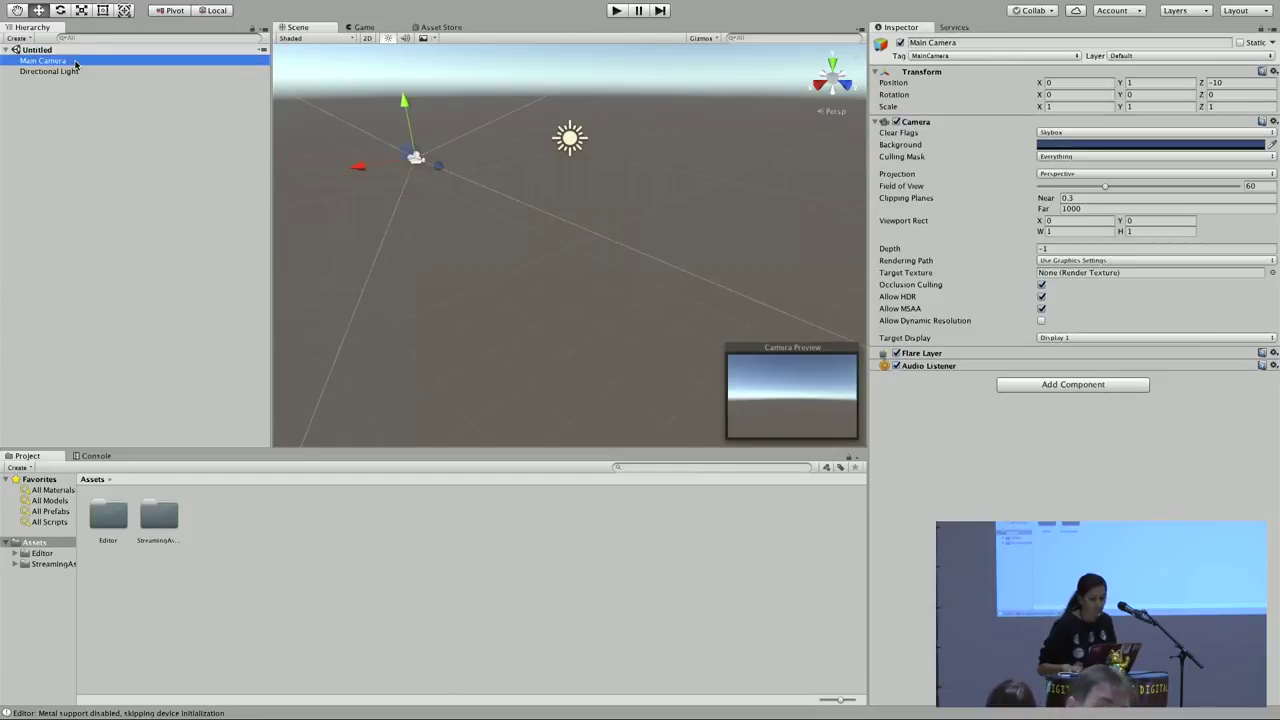
key(Delete)
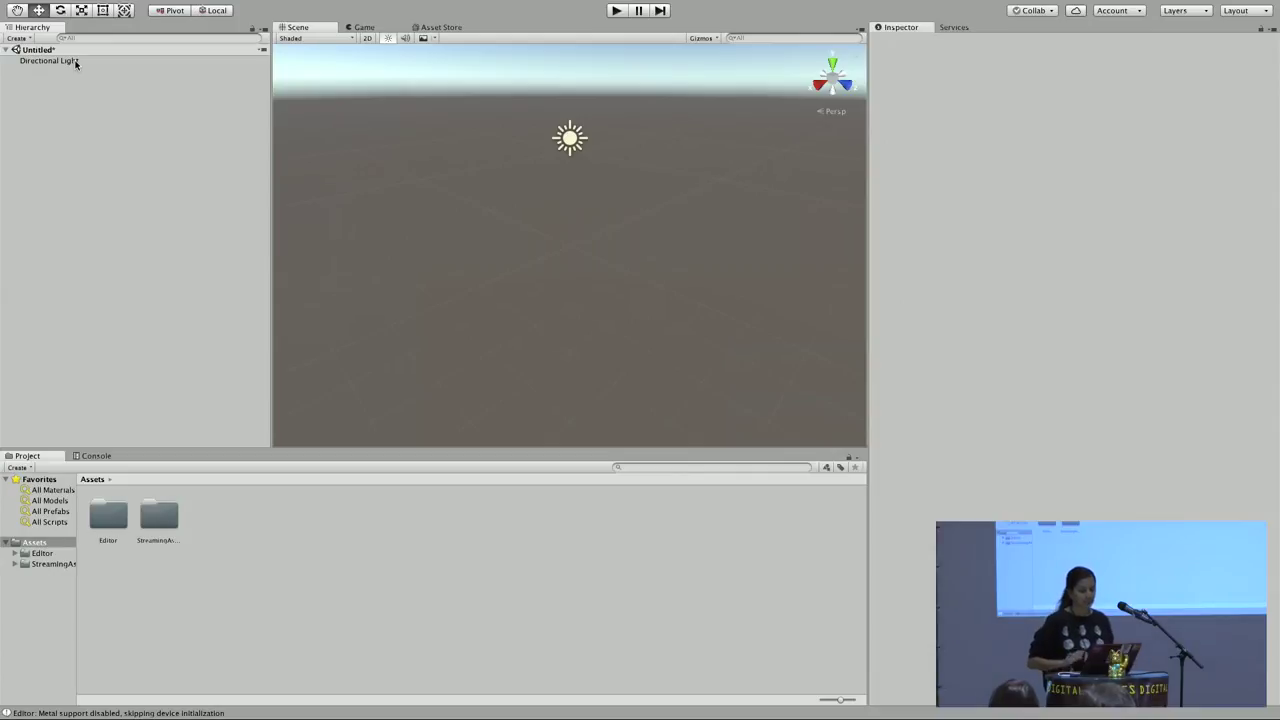
mouse_move(305, 5)
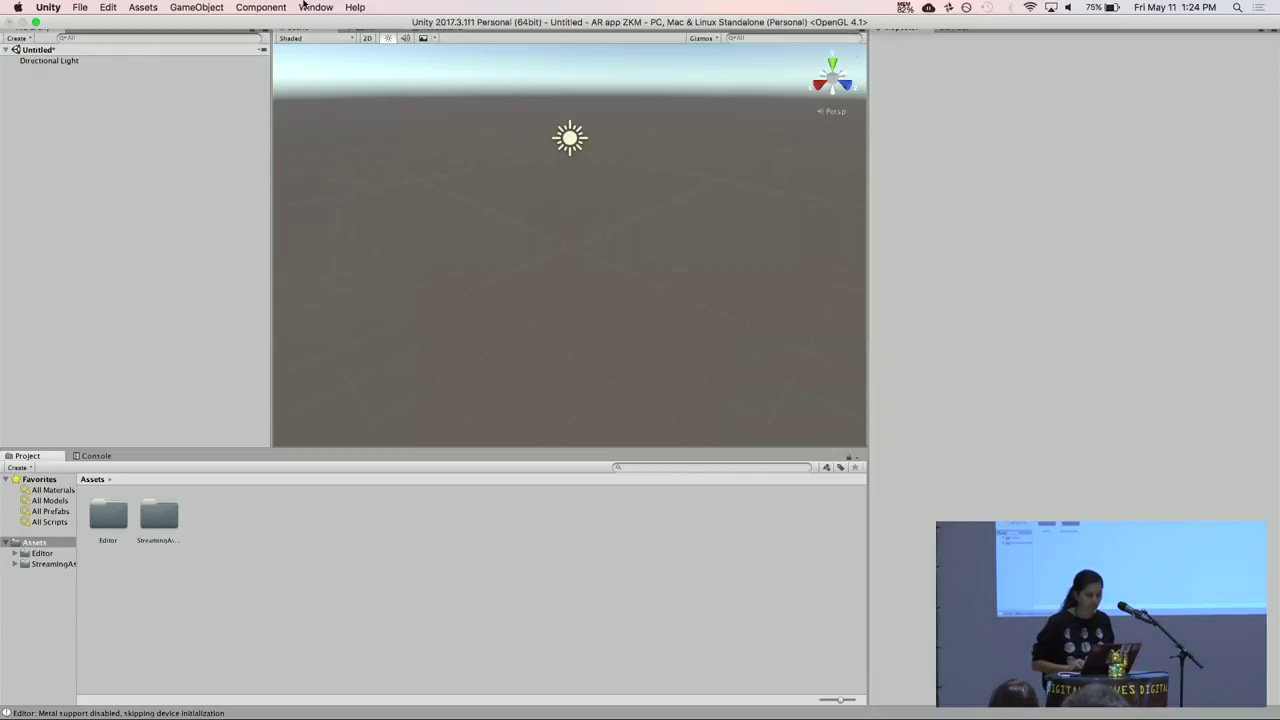
click(200, 8)
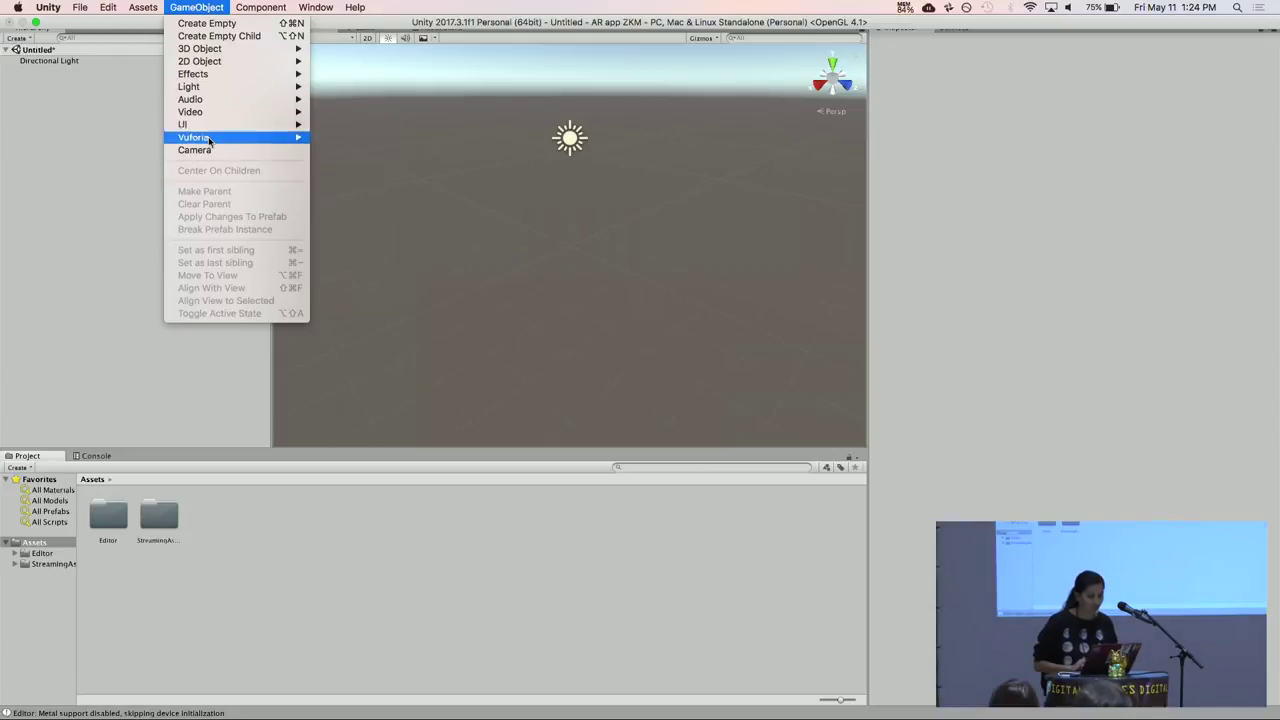
mouse_move(208, 140)
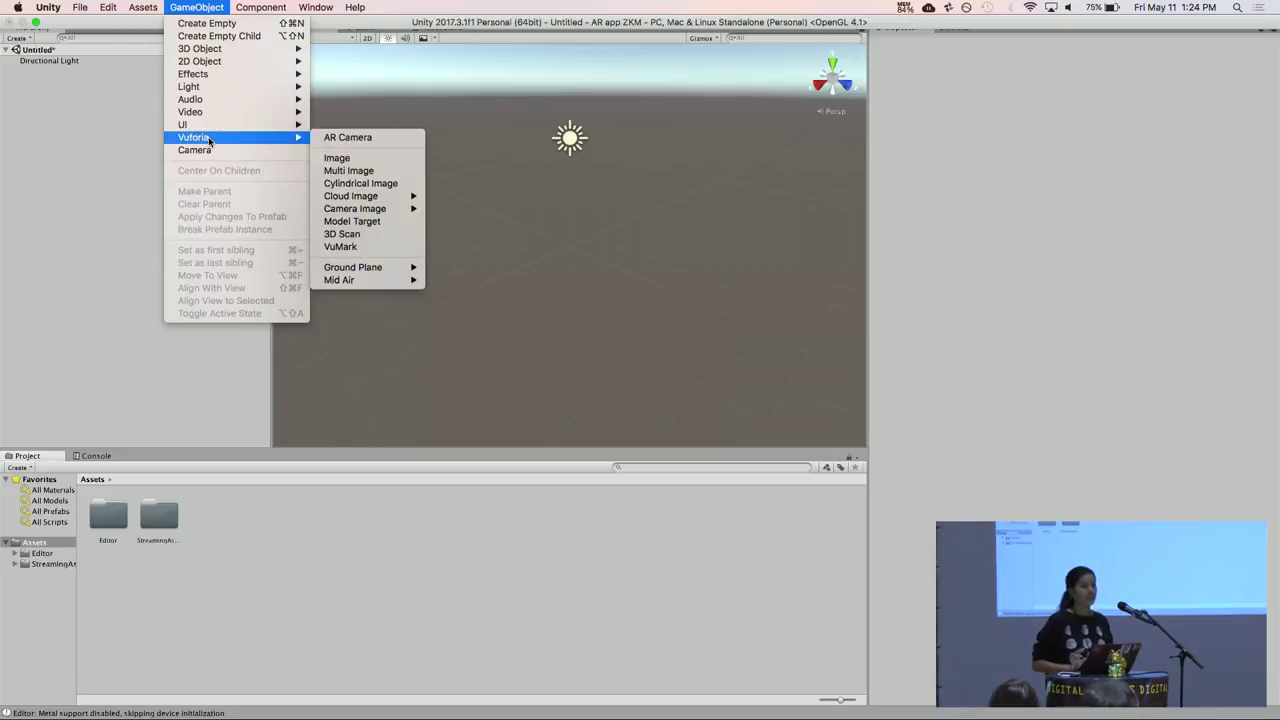
click(323, 540)
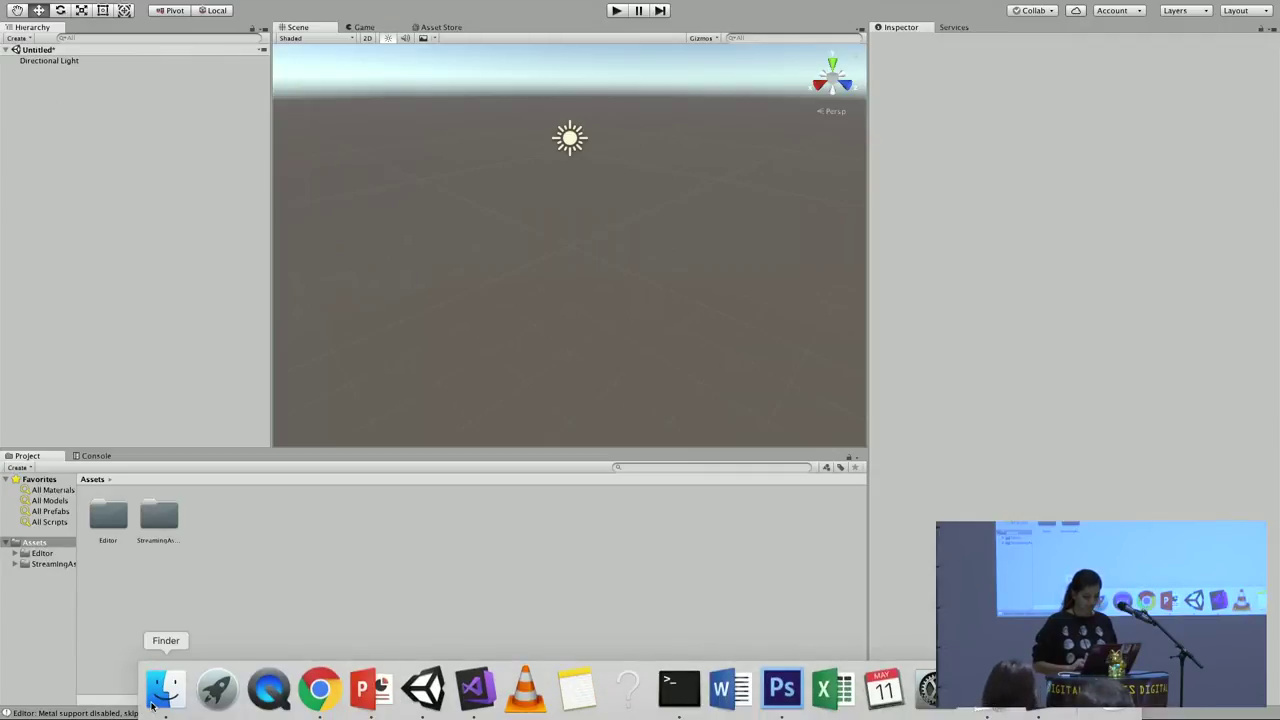
Import vuforia-unity-6-2-10 (1).unitypackage from the Downloads folder in Finder into the Unity project
click(163, 688)
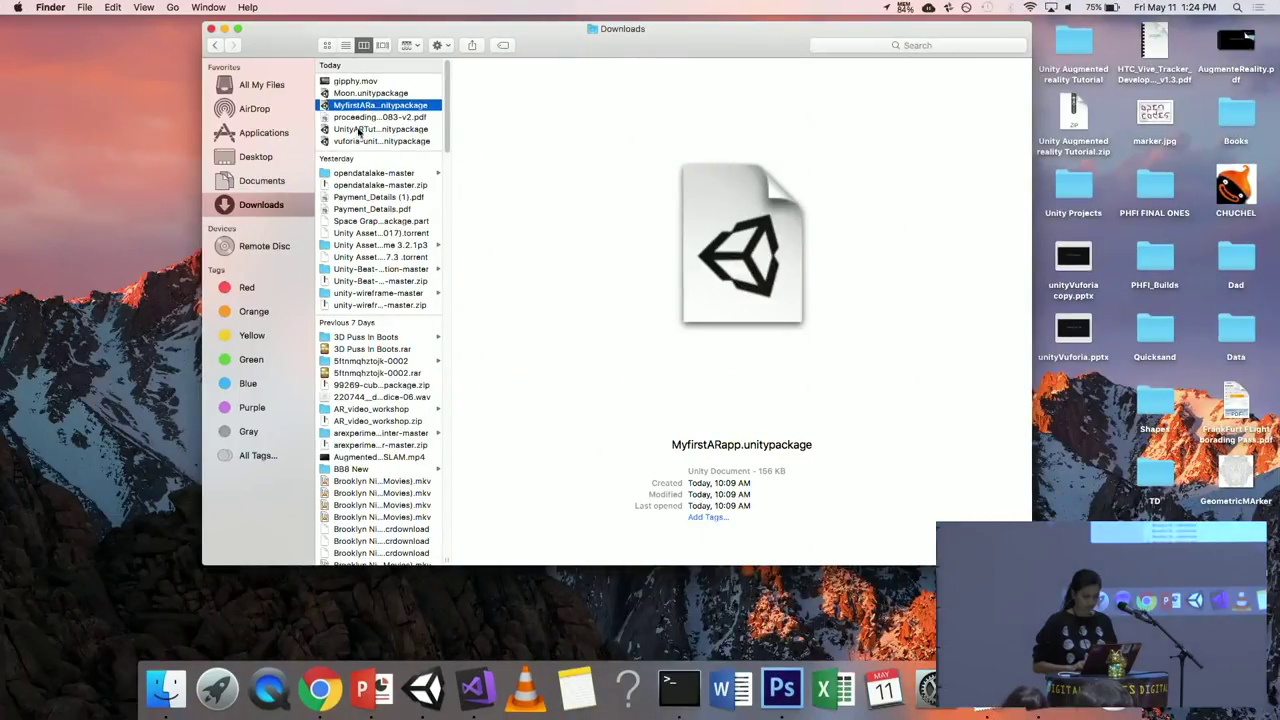
click(360, 140)
key(ctrl+Right)
key(ctrl+Left)
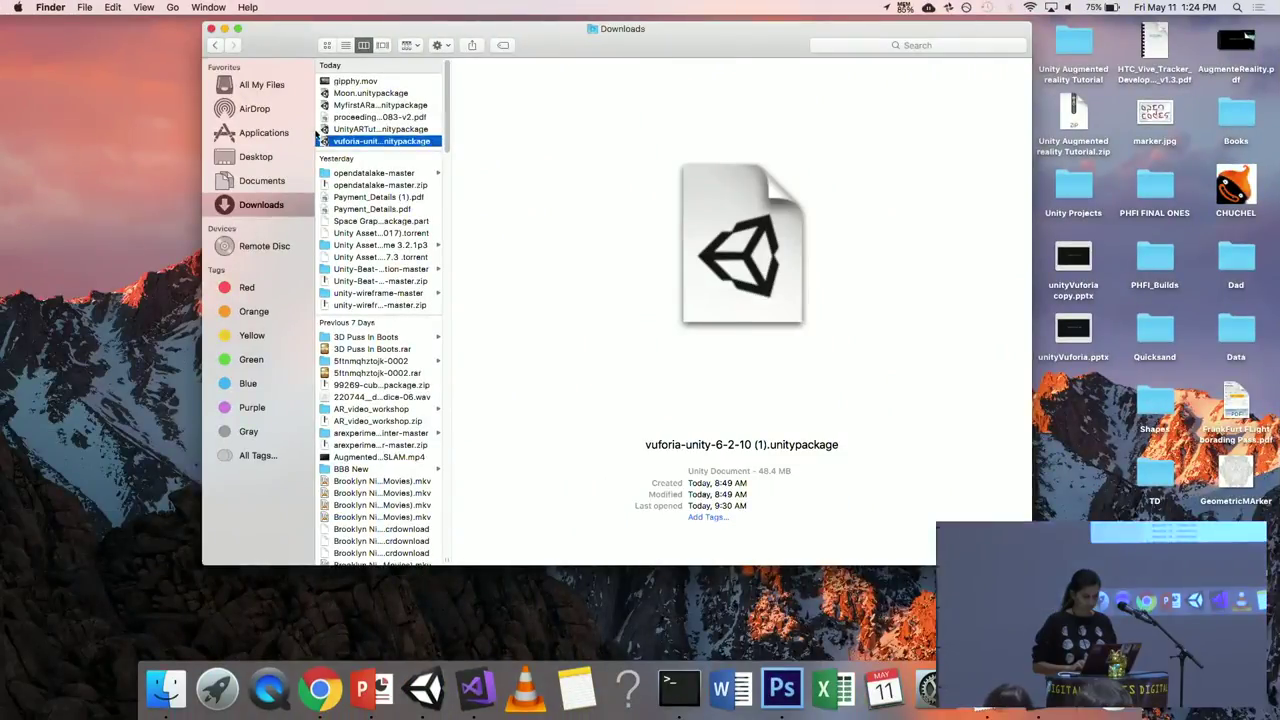
drag(337, 141, 424, 686)
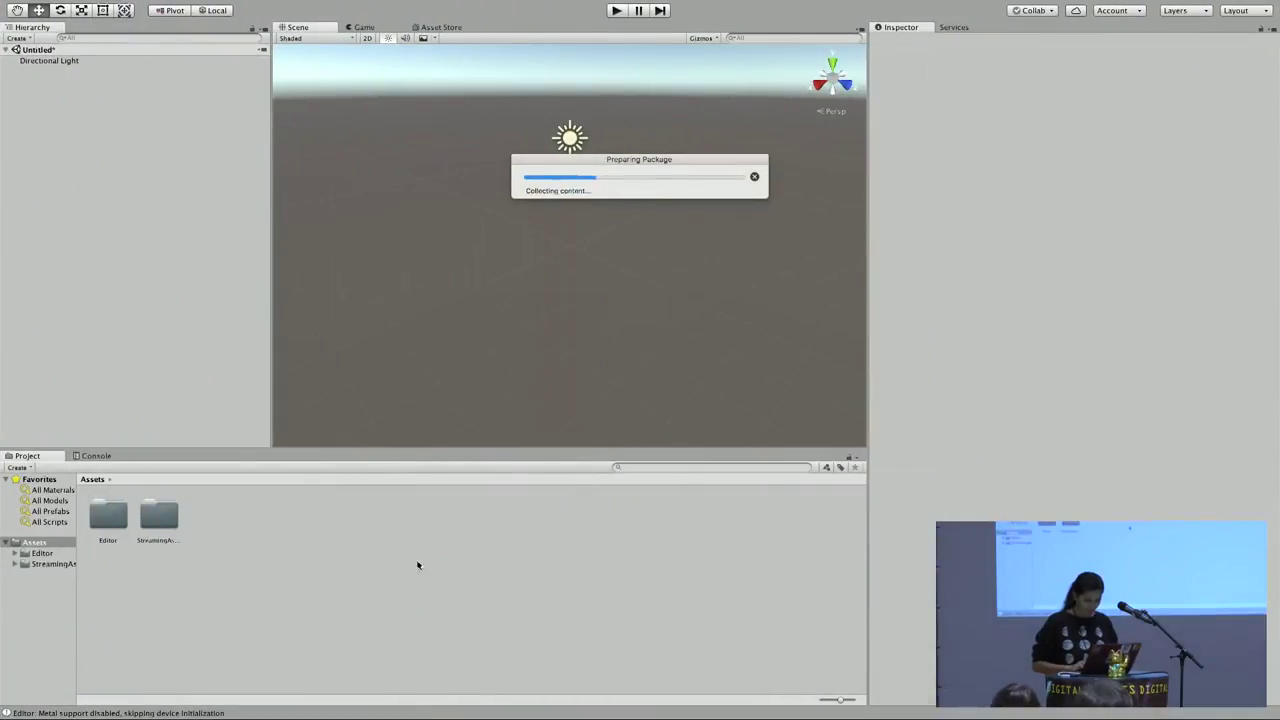
click(391, 426)
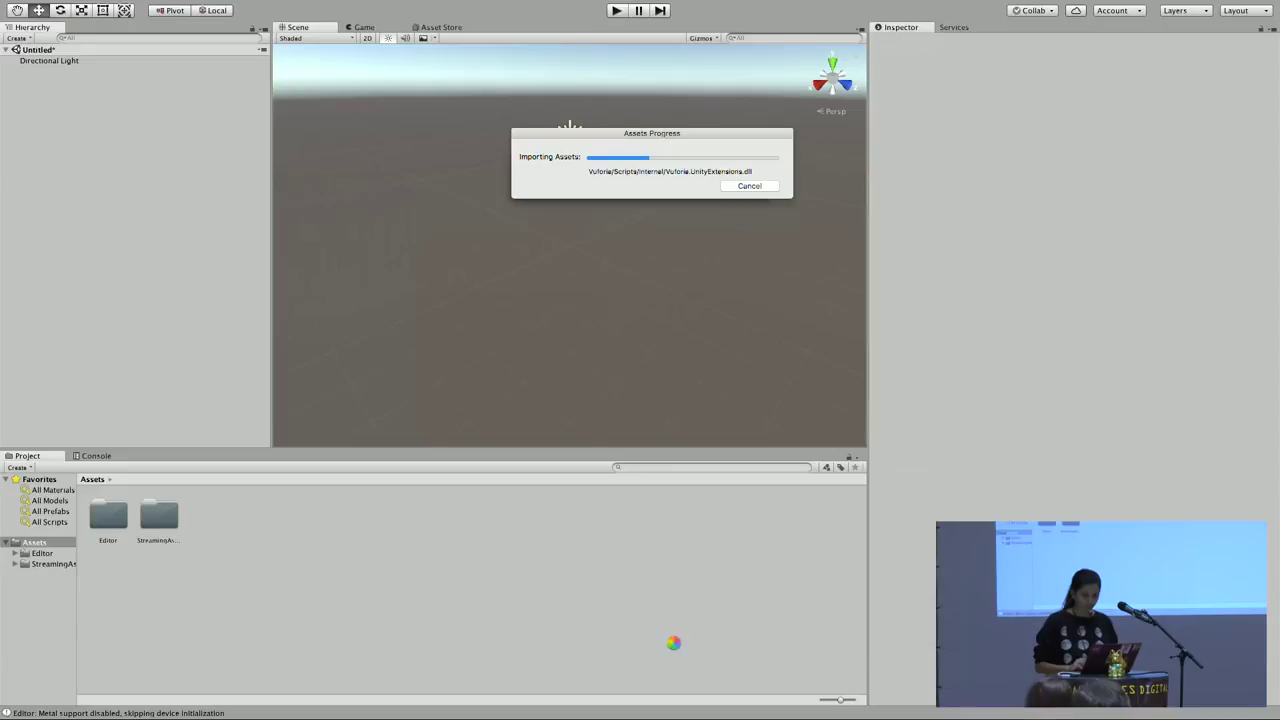
Move the import progress windows apart and approve the automatic API update of the obsolete scripts
drag(659, 139, 545, 251)
drag(613, 182, 477, 189)
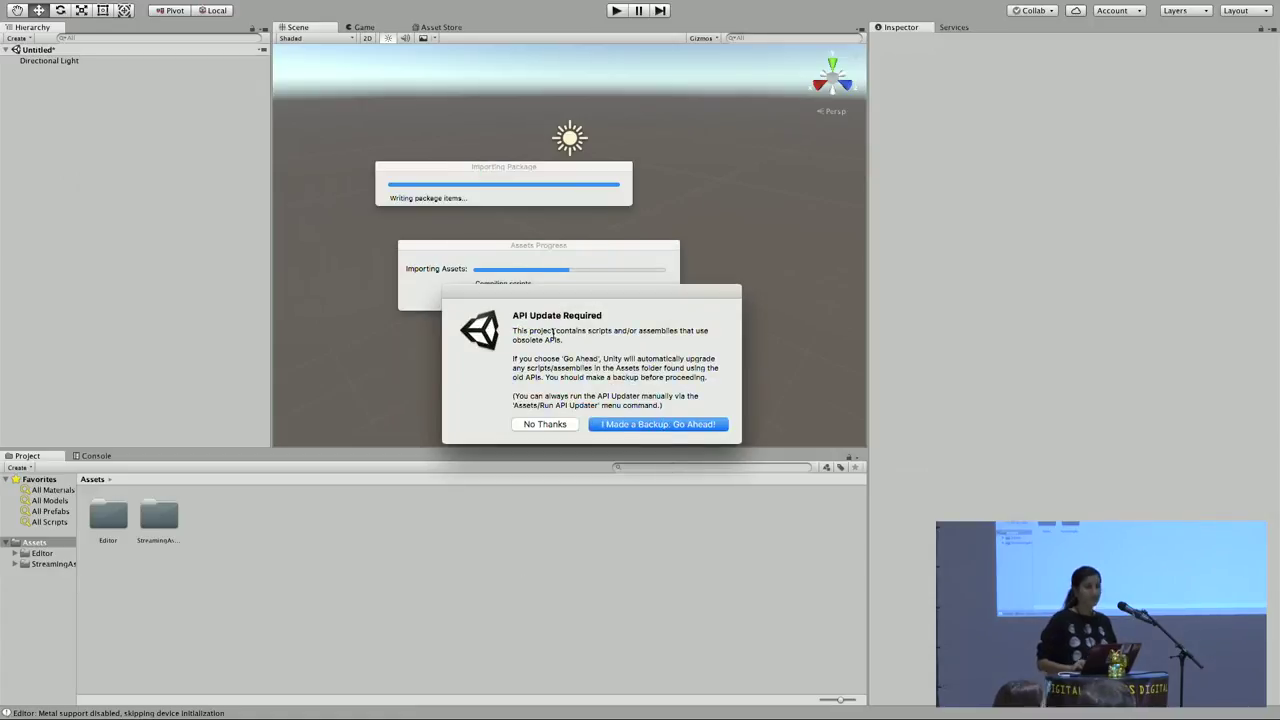
click(657, 424)
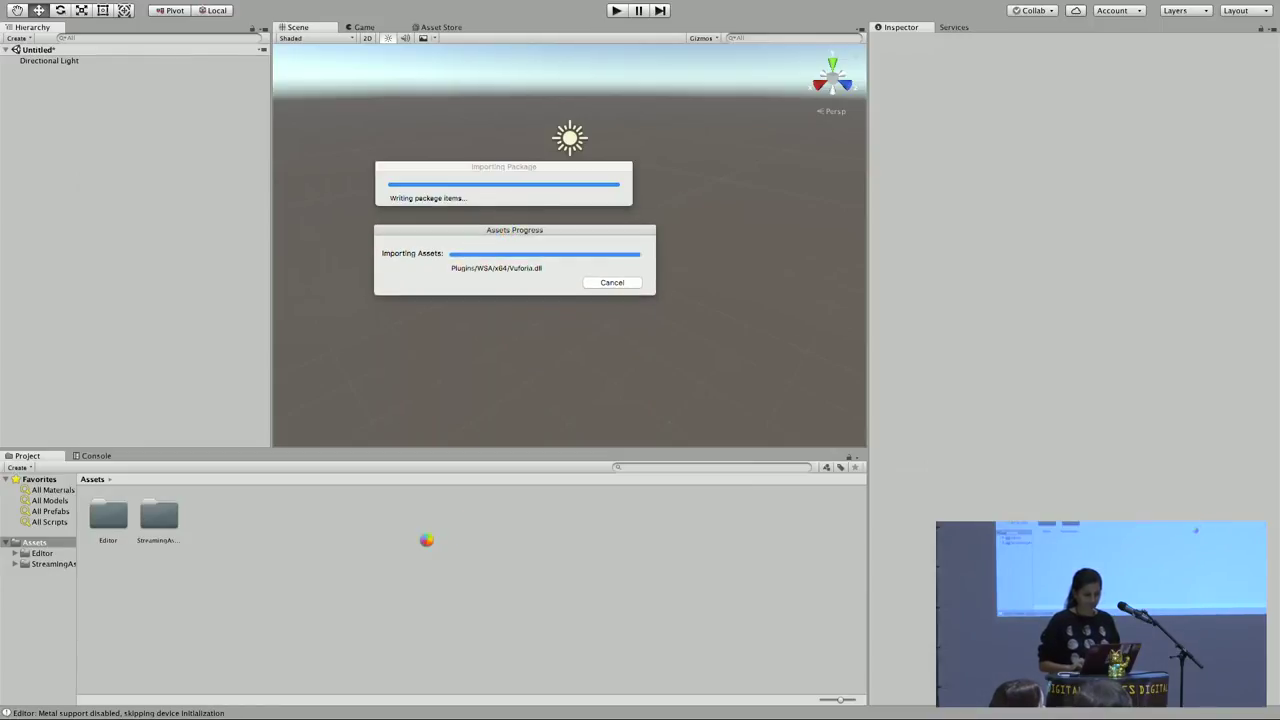
mouse_move(461, 166)
mouse_down()
mouse_move(451, 170)
mouse_move(461, 166)
mouse_up()
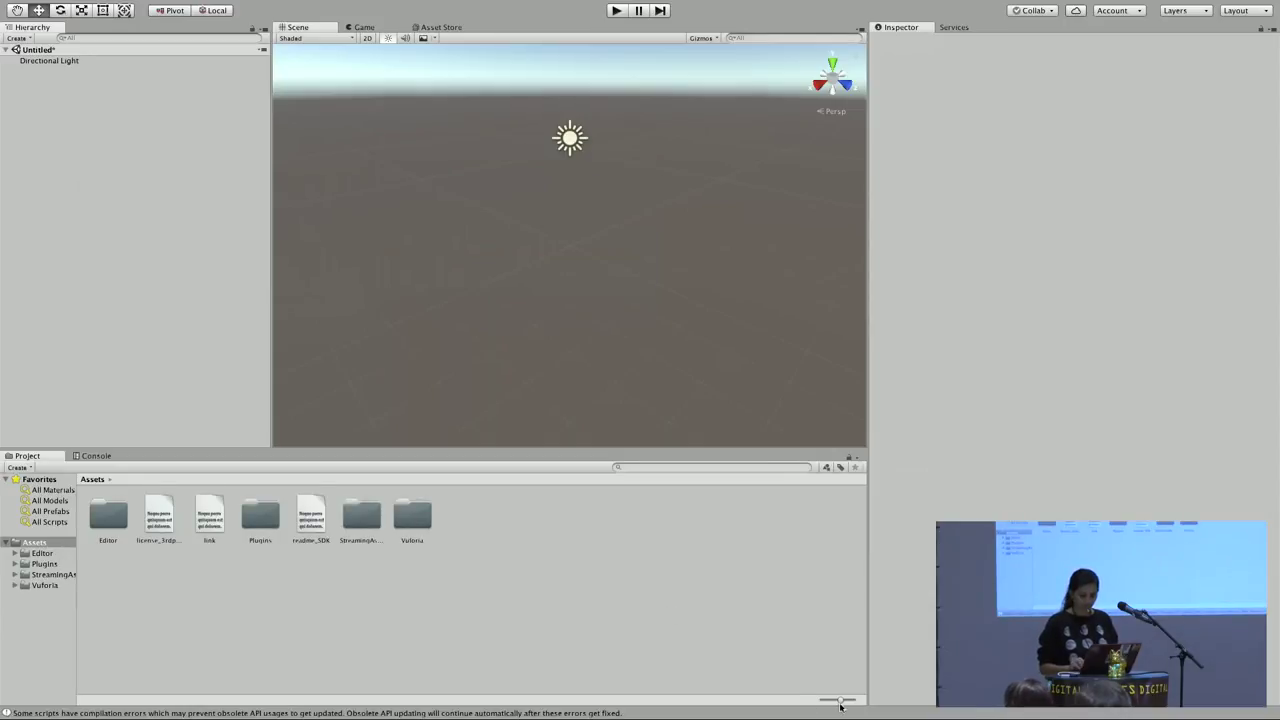
Enlarge the asset thumbnails and inspect the ARCamera prefab in the Prefabs folder of the Vuforia assets
drag(840, 704, 853, 702)
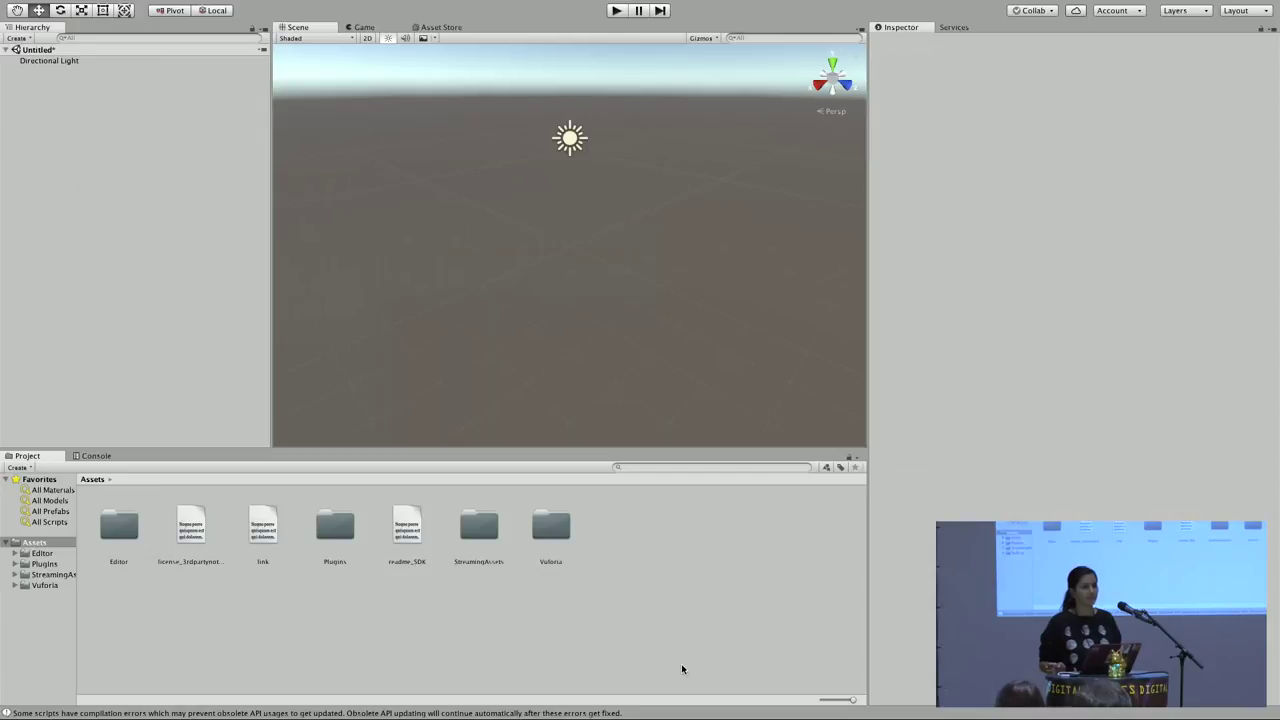
double_click(550, 536)
double_click(322, 535)
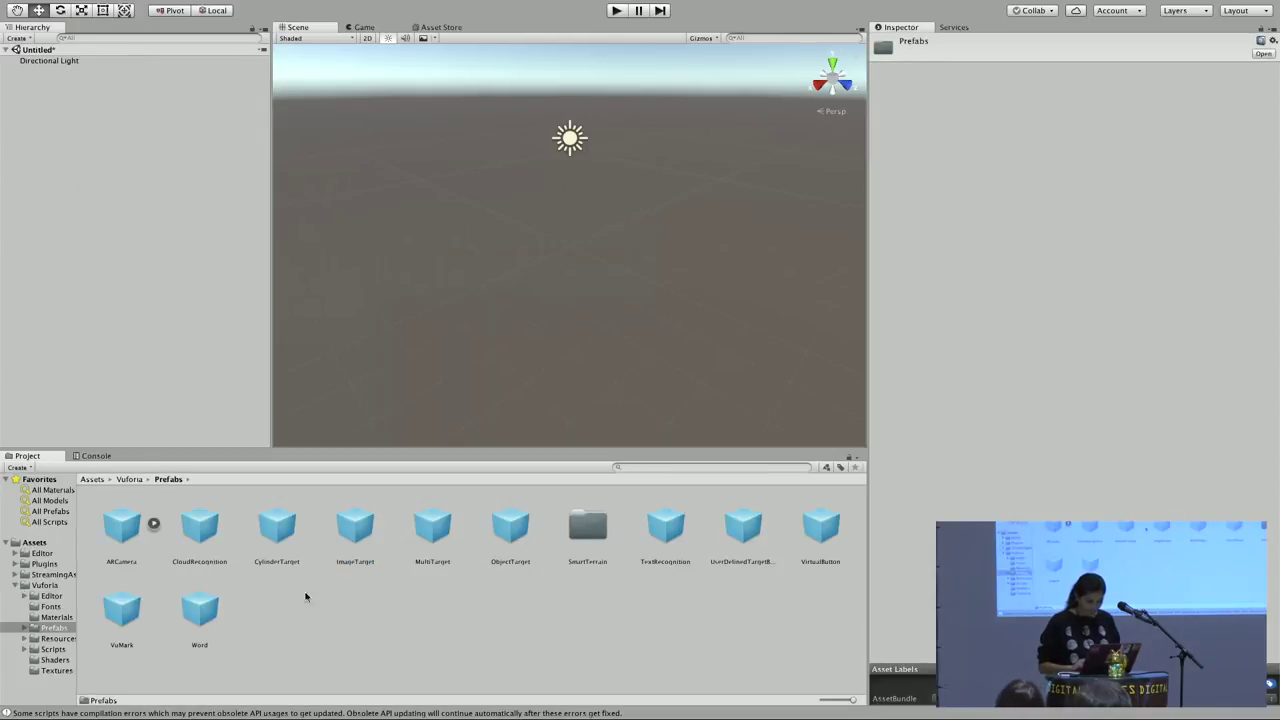
click(130, 481)
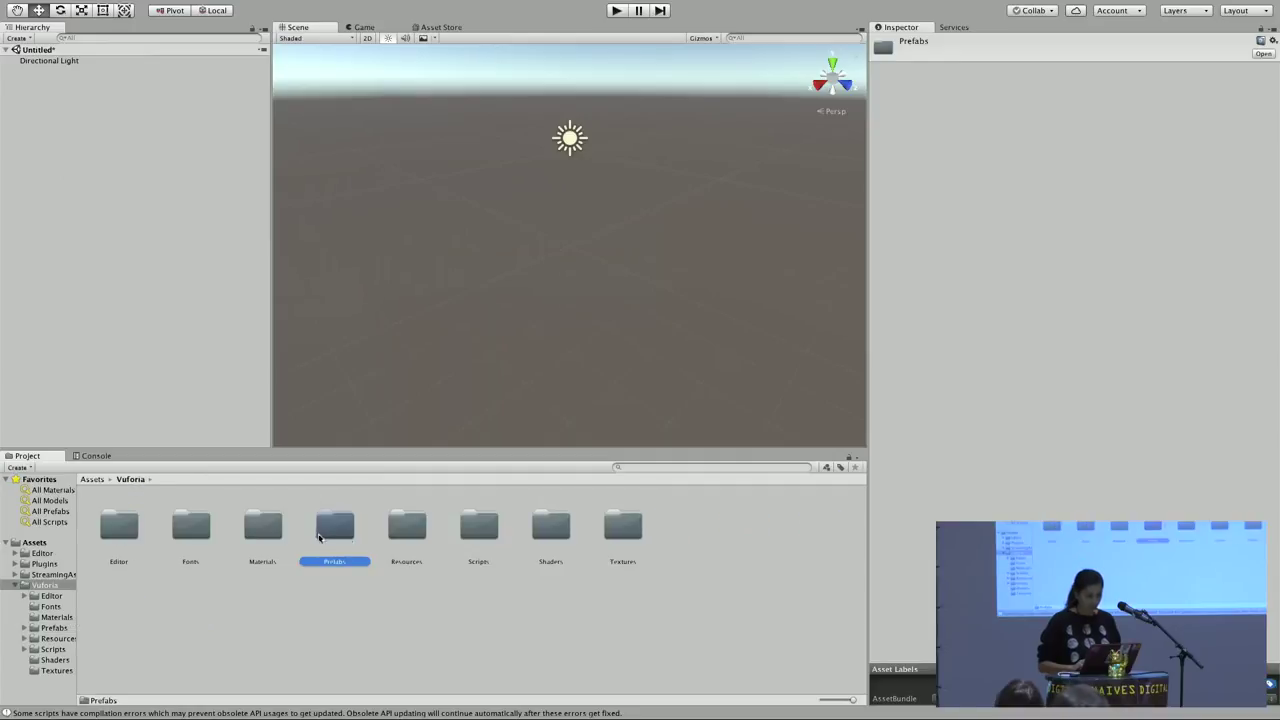
double_click(322, 538)
click(119, 540)
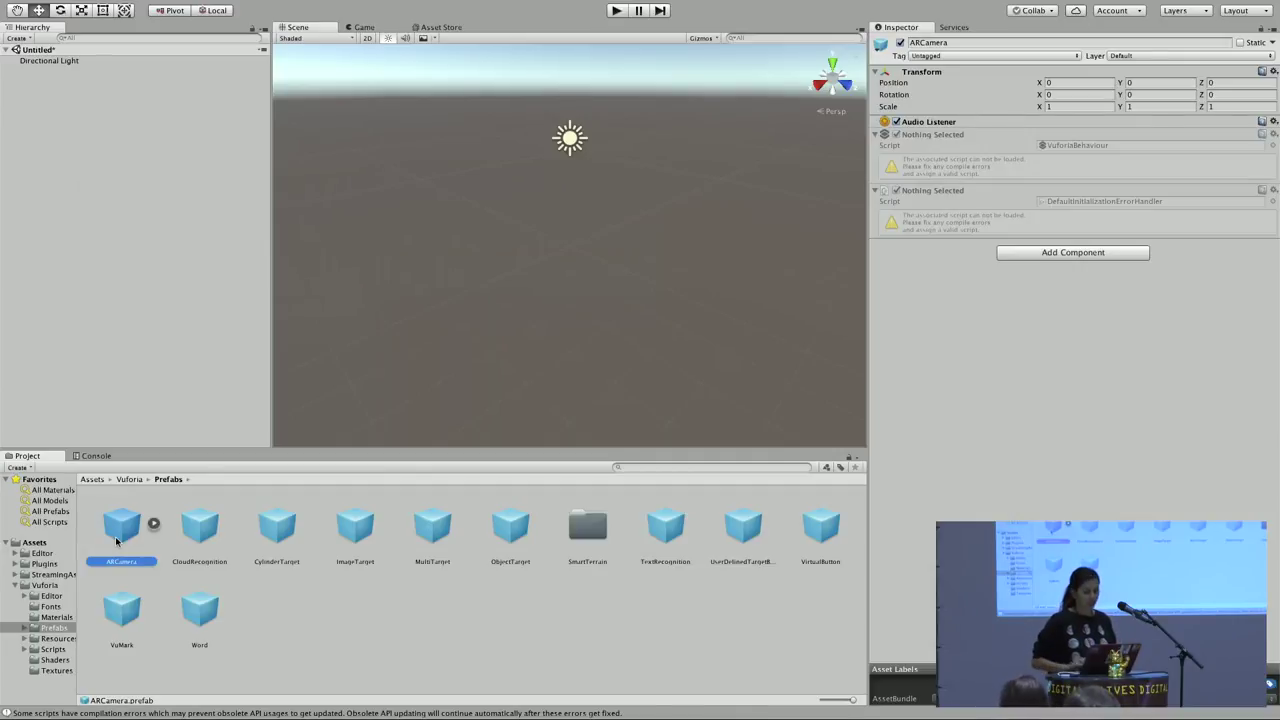
Make the project asset area taller and add the ARCamera prefab from Vuforia's Prefabs folder to the scene hierarchy
click(95, 480)
drag(140, 447, 188, 286)
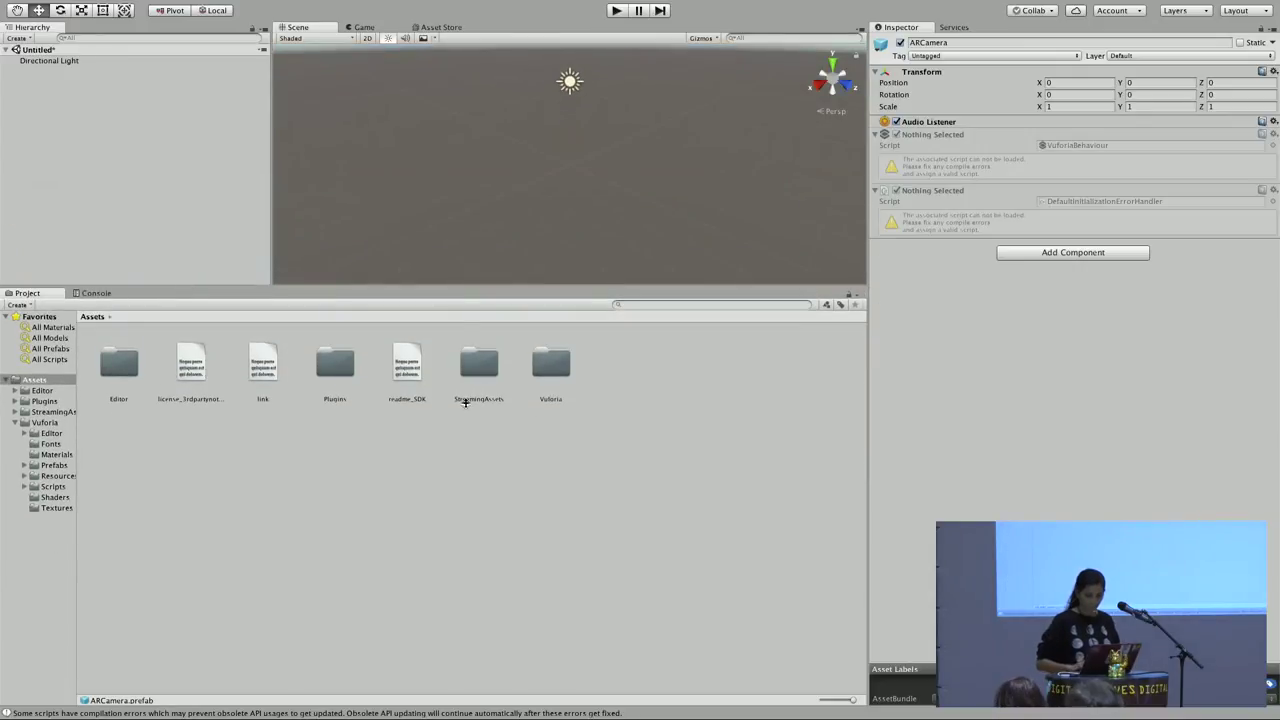
double_click(548, 374)
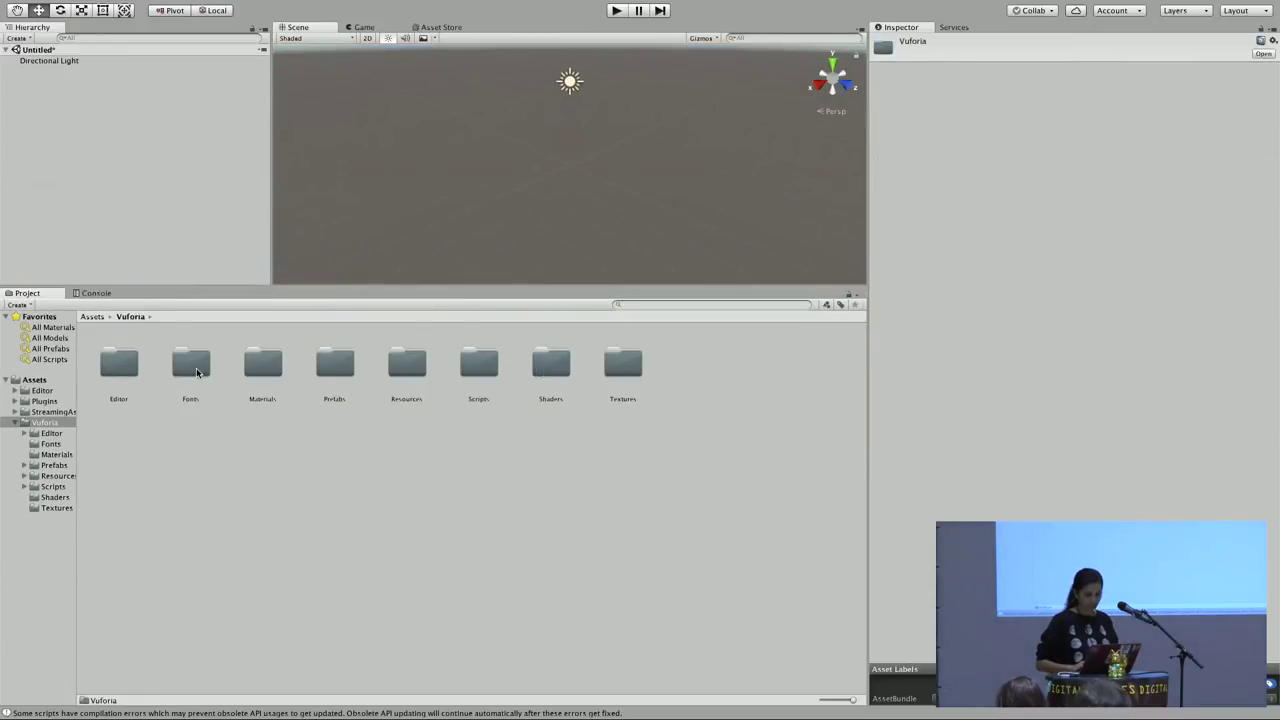
double_click(327, 370)
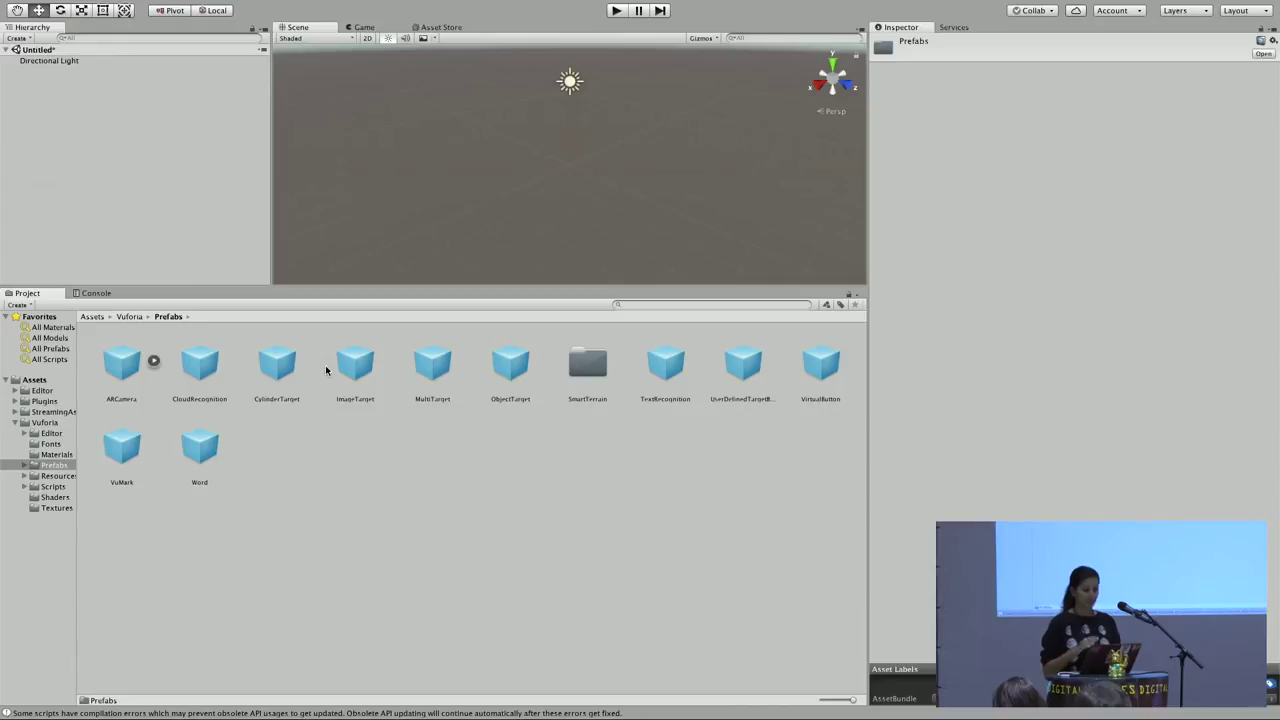
click(113, 360)
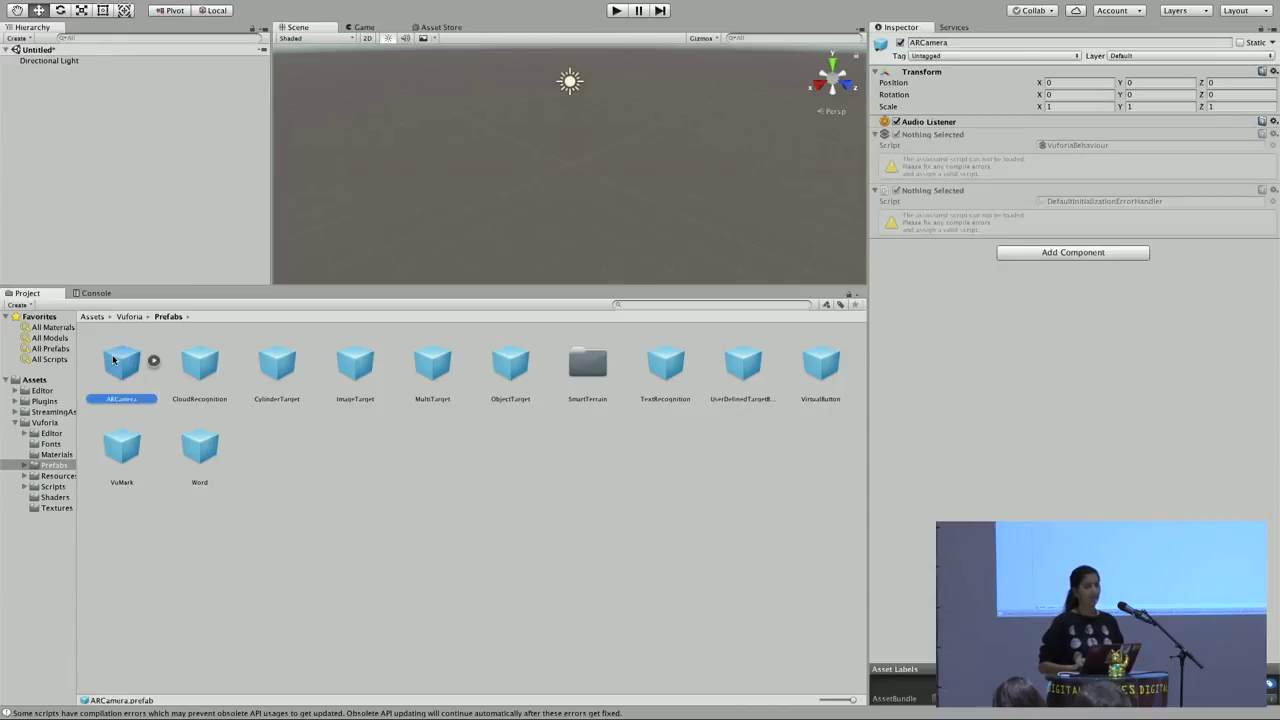
drag(137, 353, 116, 163)
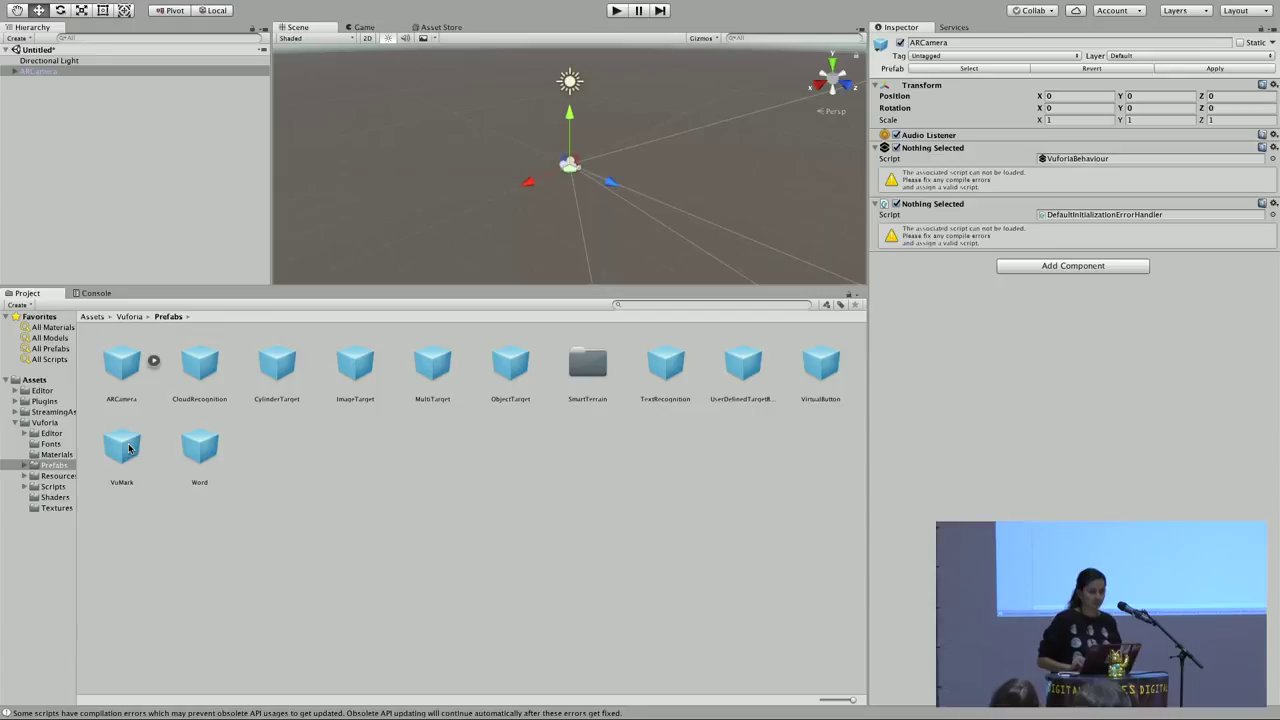
Clear the messages in the Console and return to the project assets
click(96, 293)
click(15, 304)
click(27, 293)
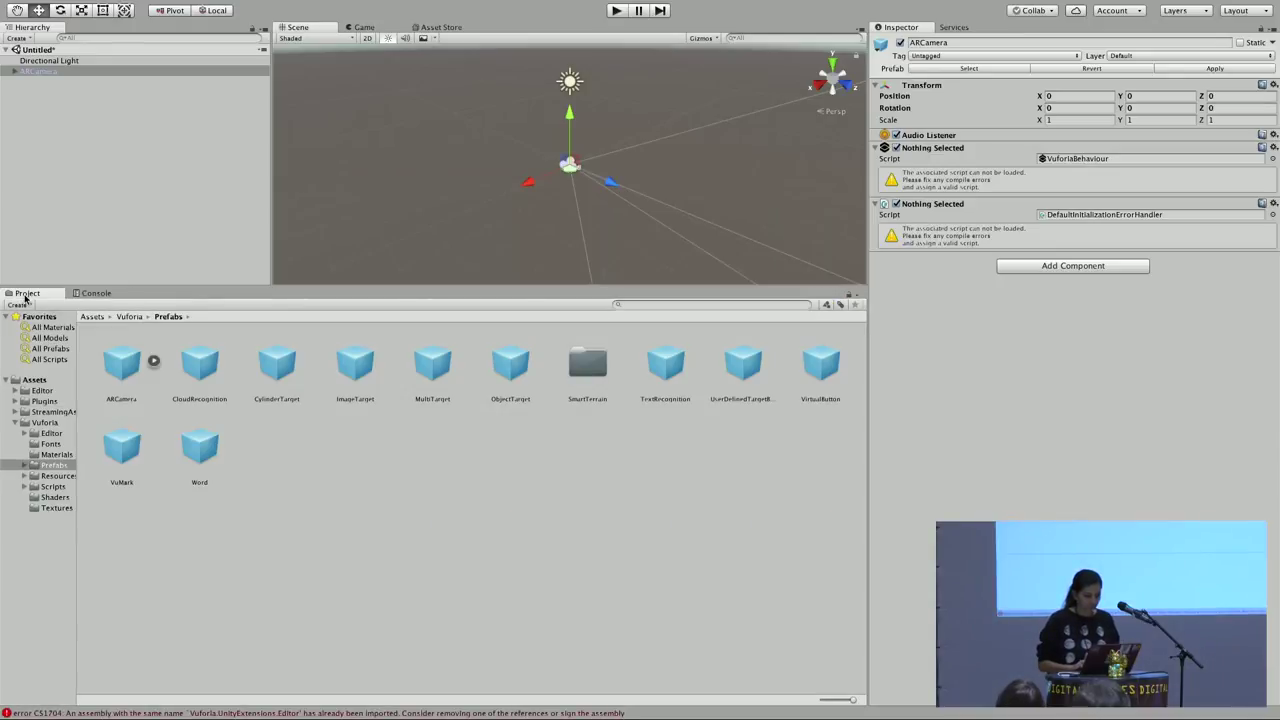
Delete the Vuforia folder from the project's top-level Assets folder
click(129, 317)
click(92, 317)
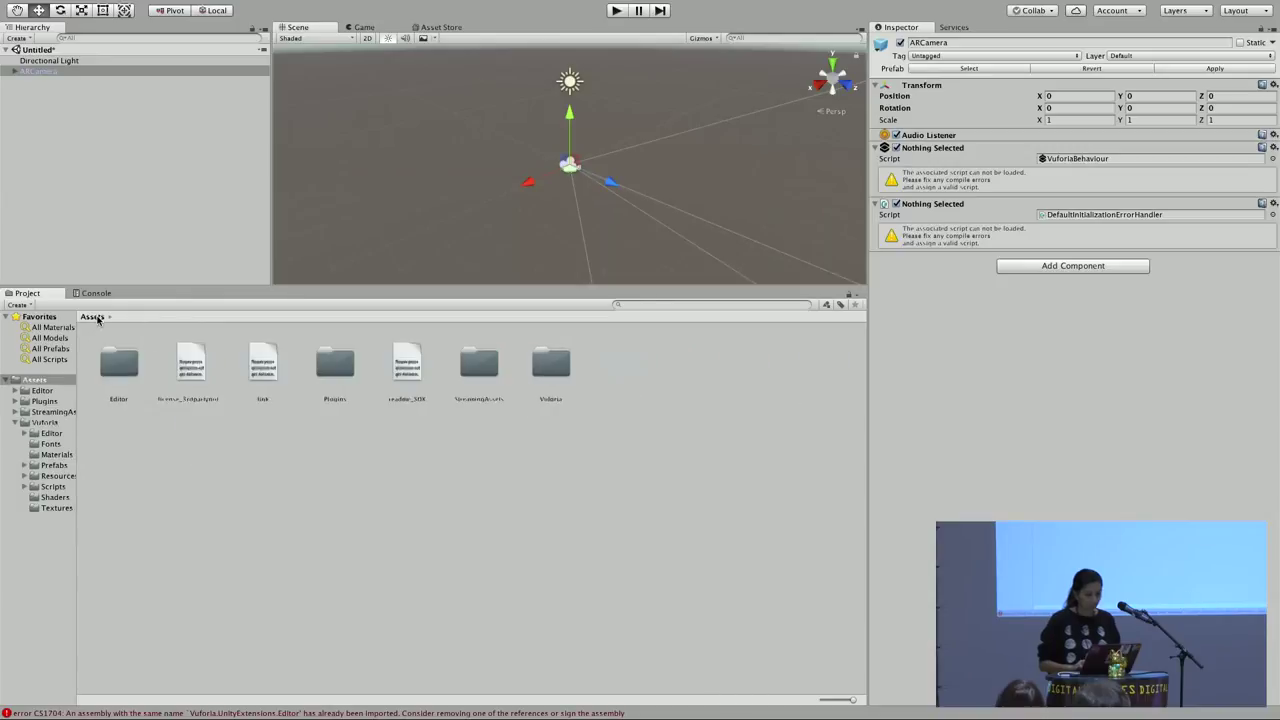
click(550, 365)
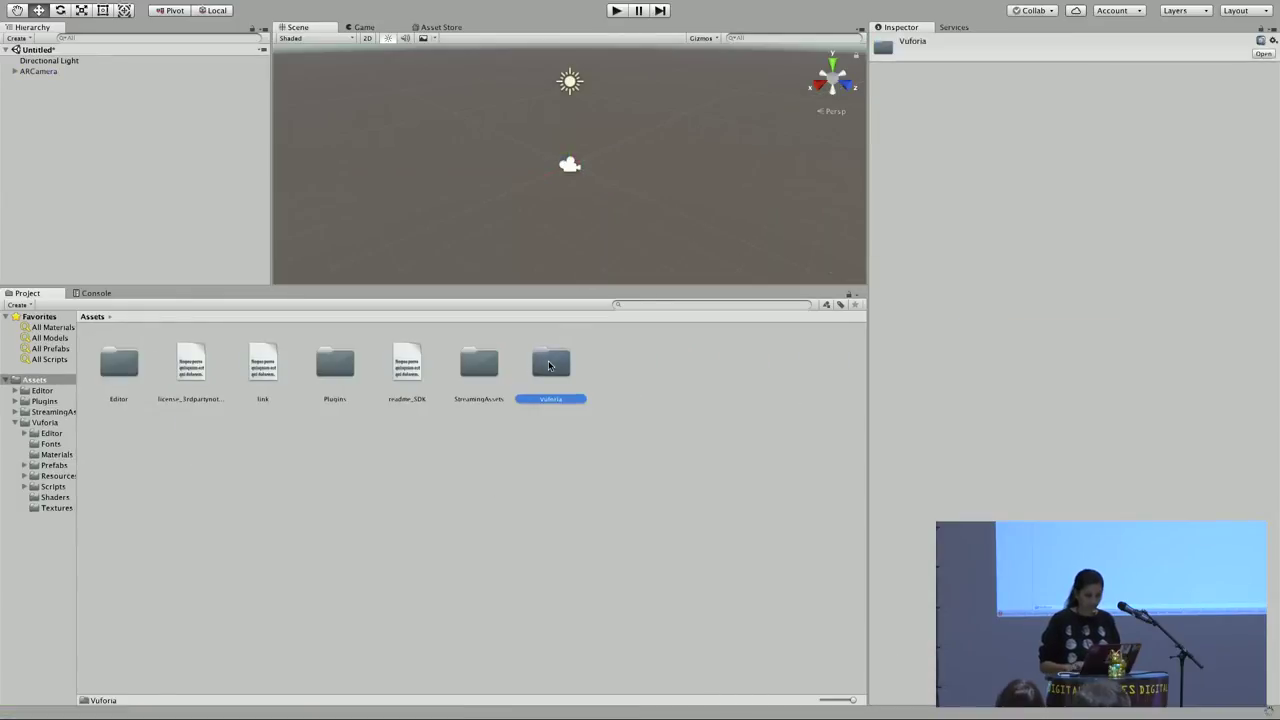
key(super+BackSpace)
click(492, 391)
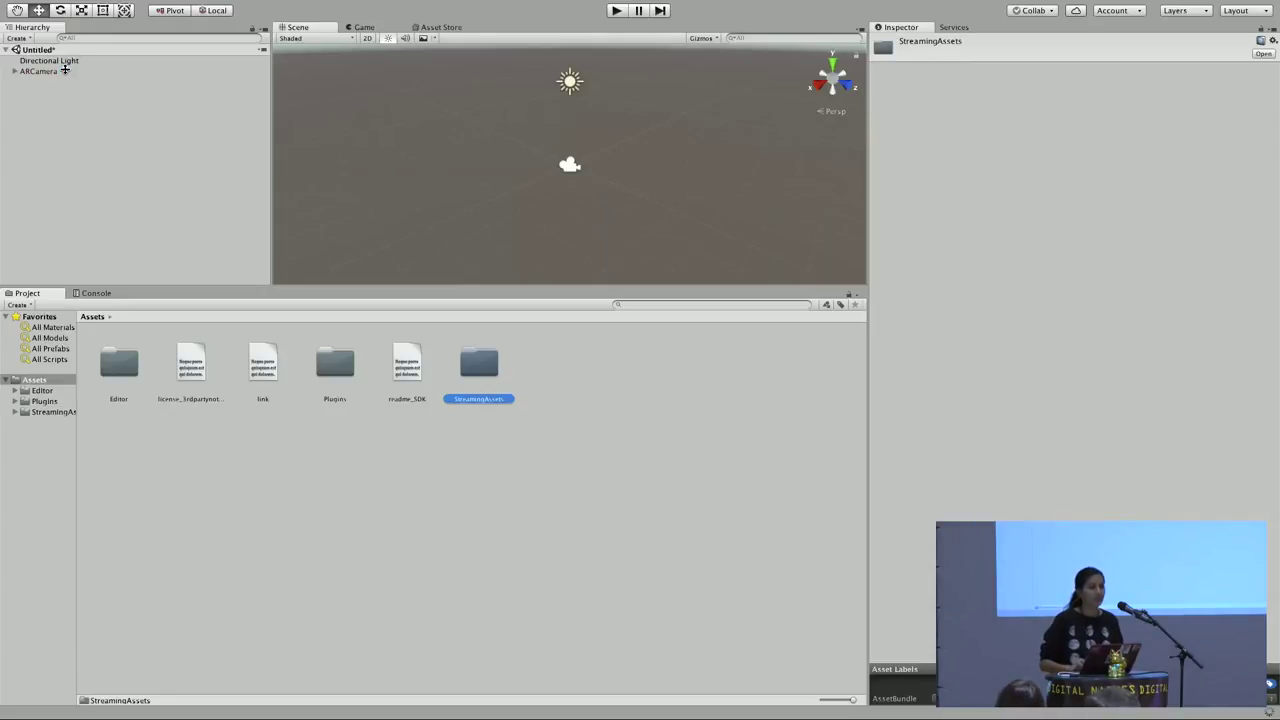
Dismiss saving the scene and delete the existing ARCamera object from the hierarchy
key(super+s)
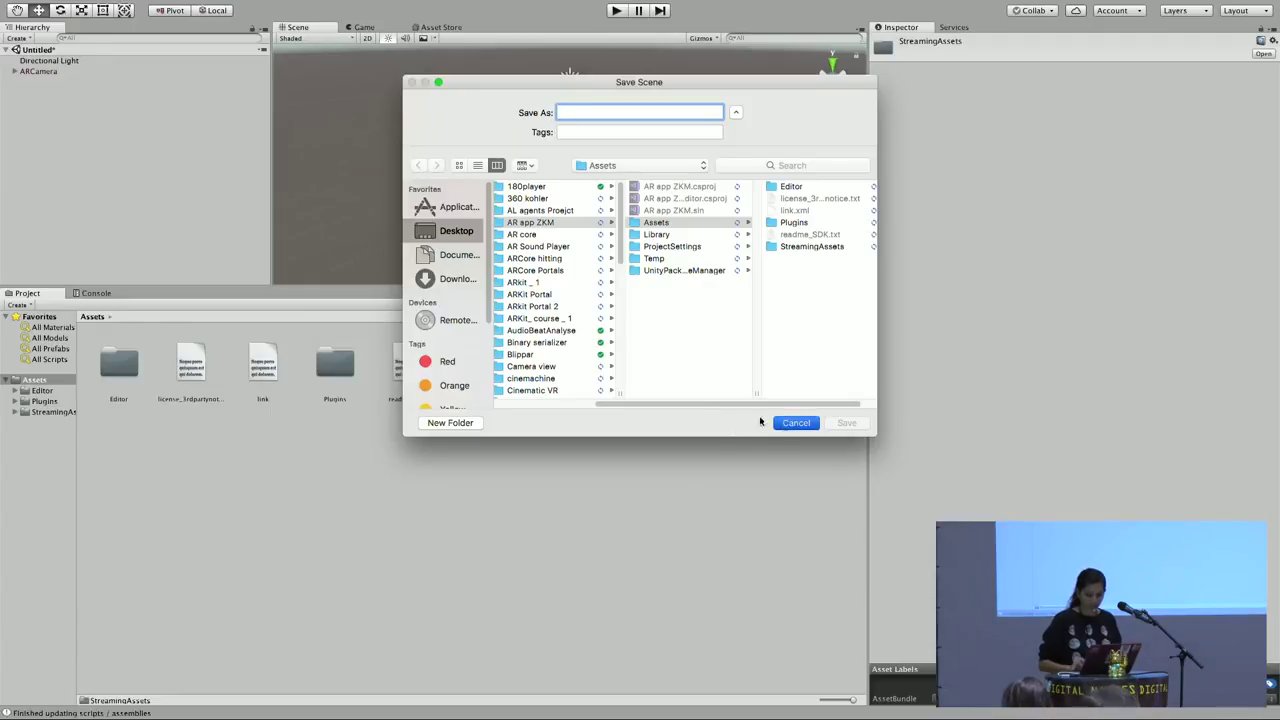
click(792, 422)
click(40, 70)
key(super+BackSpace)
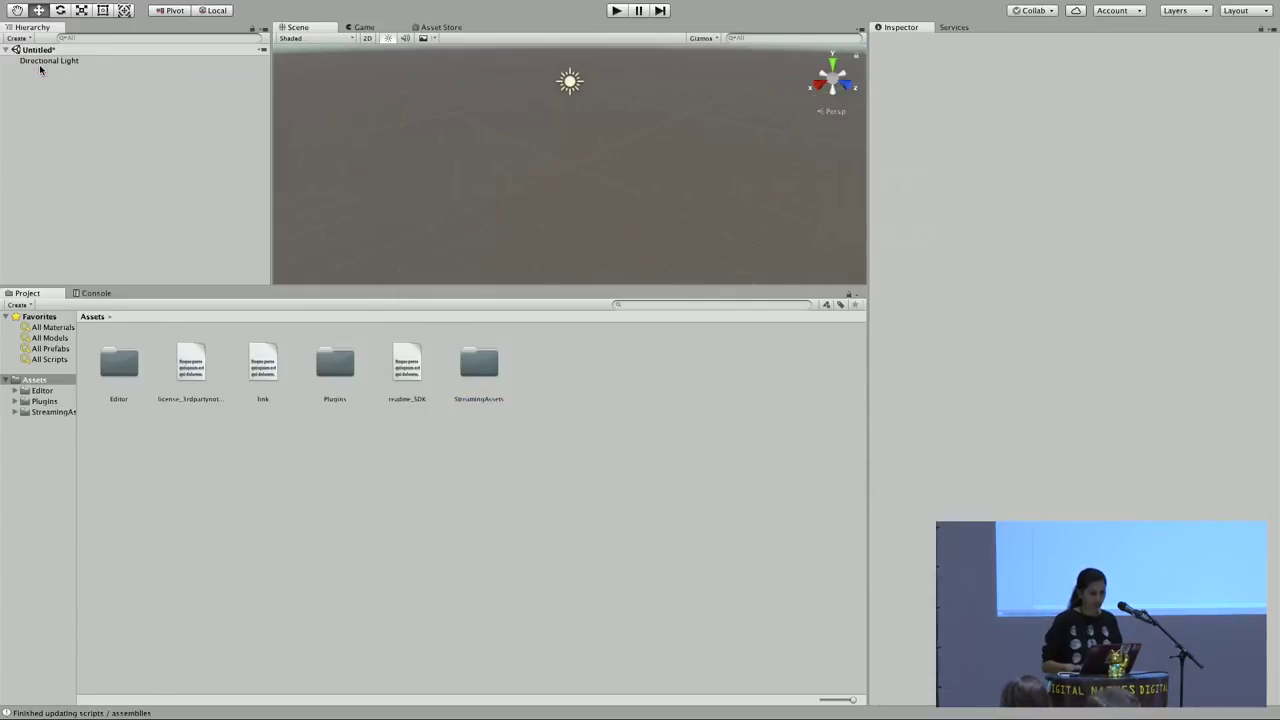
Add a Vuforia AR Camera to the scene and import the required Vuforia assets
click(196, 7)
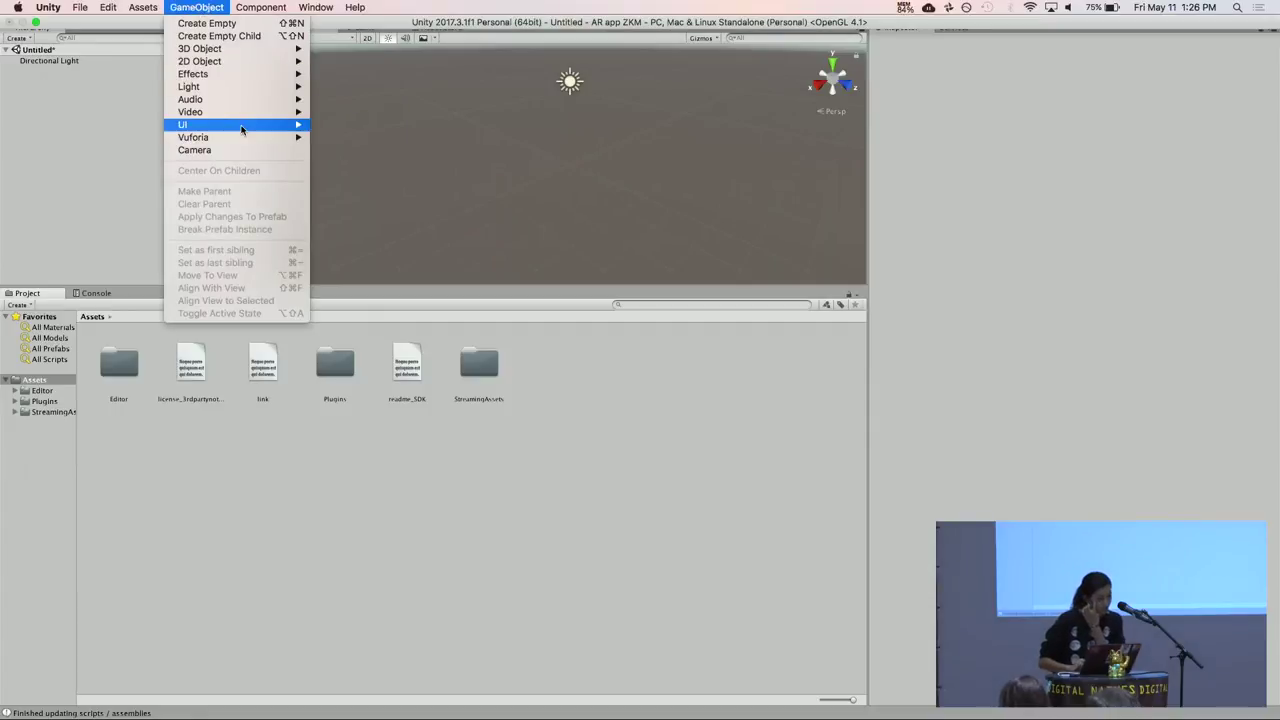
mouse_move(243, 137)
click(330, 134)
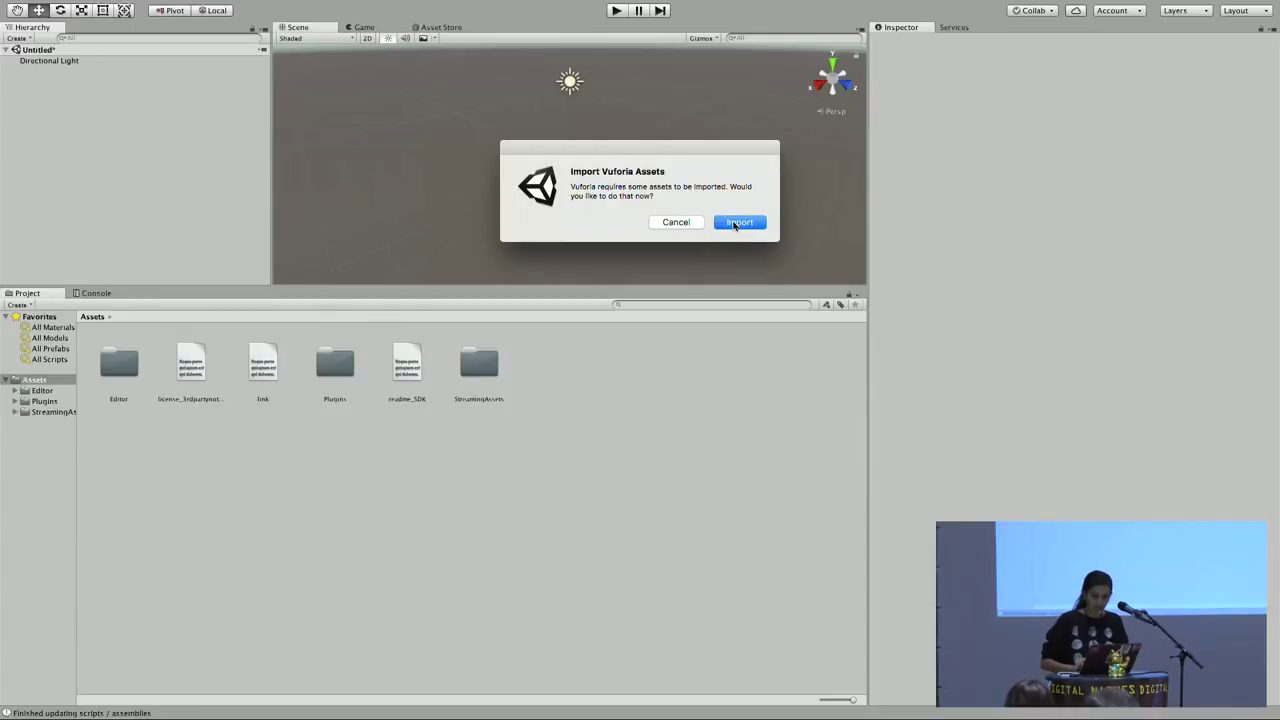
click(732, 222)
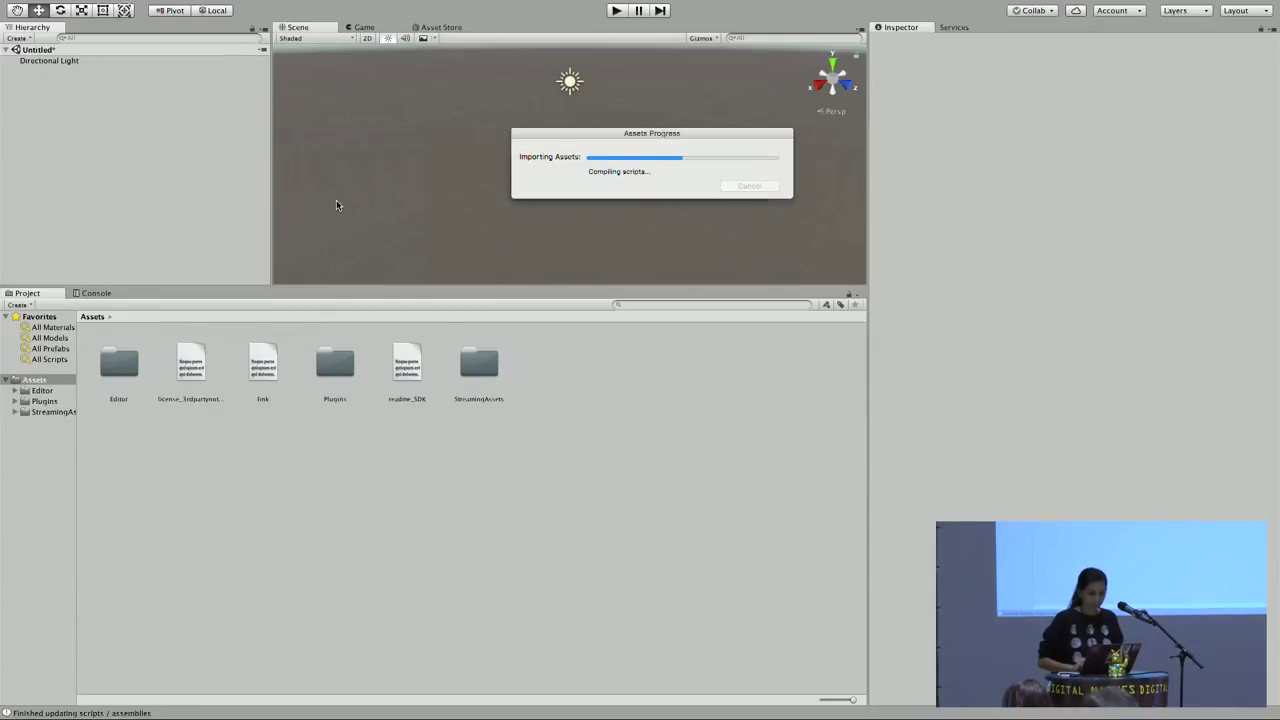
drag(575, 143, 402, 224)
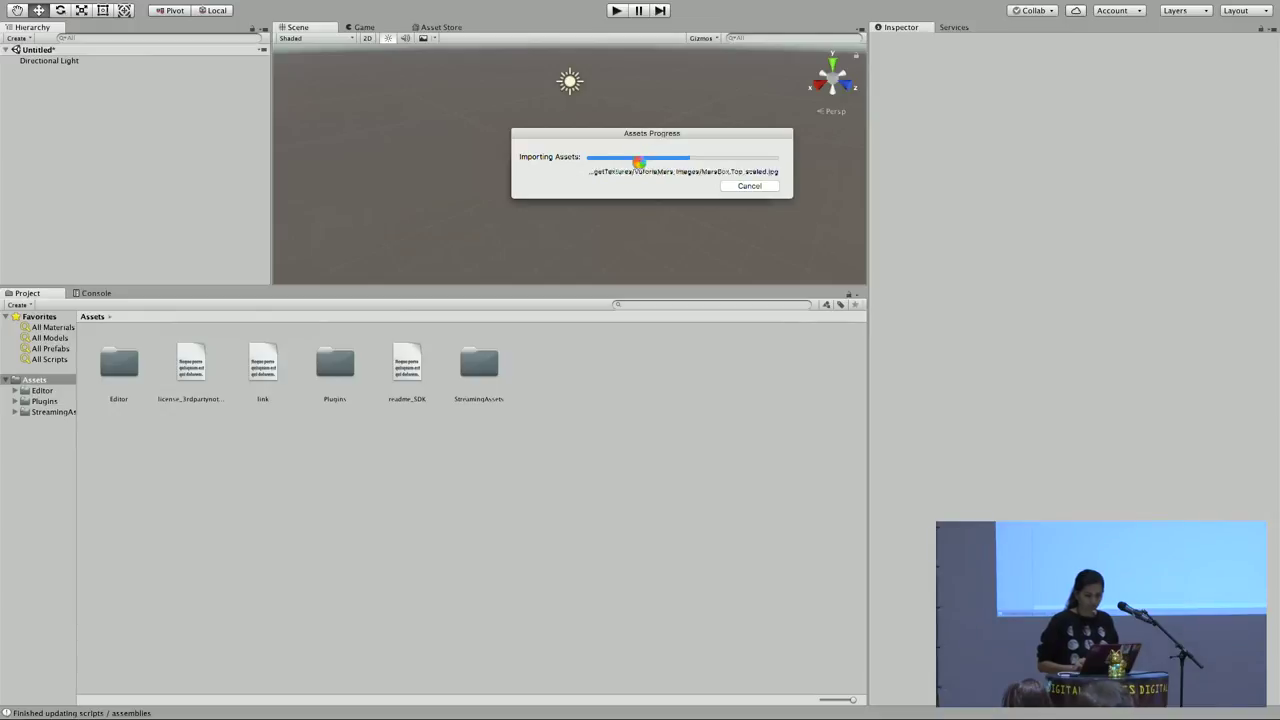
drag(645, 136, 504, 101)
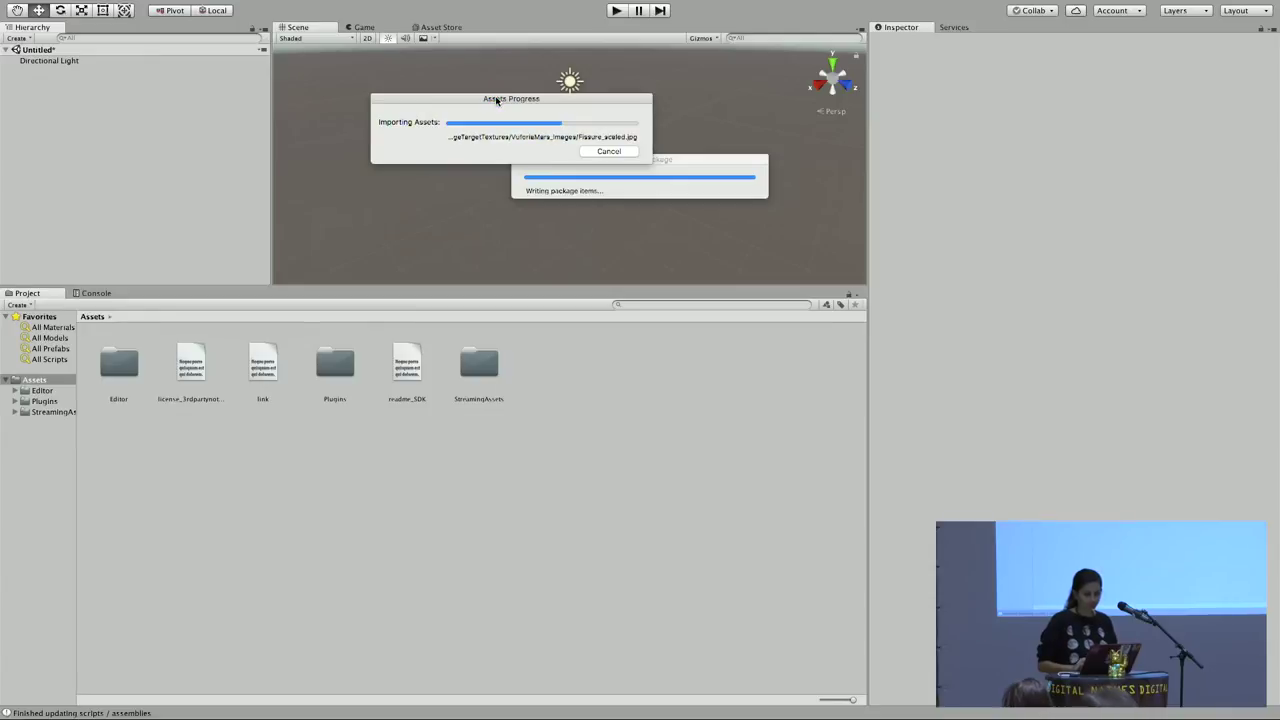
drag(494, 99, 415, 47)
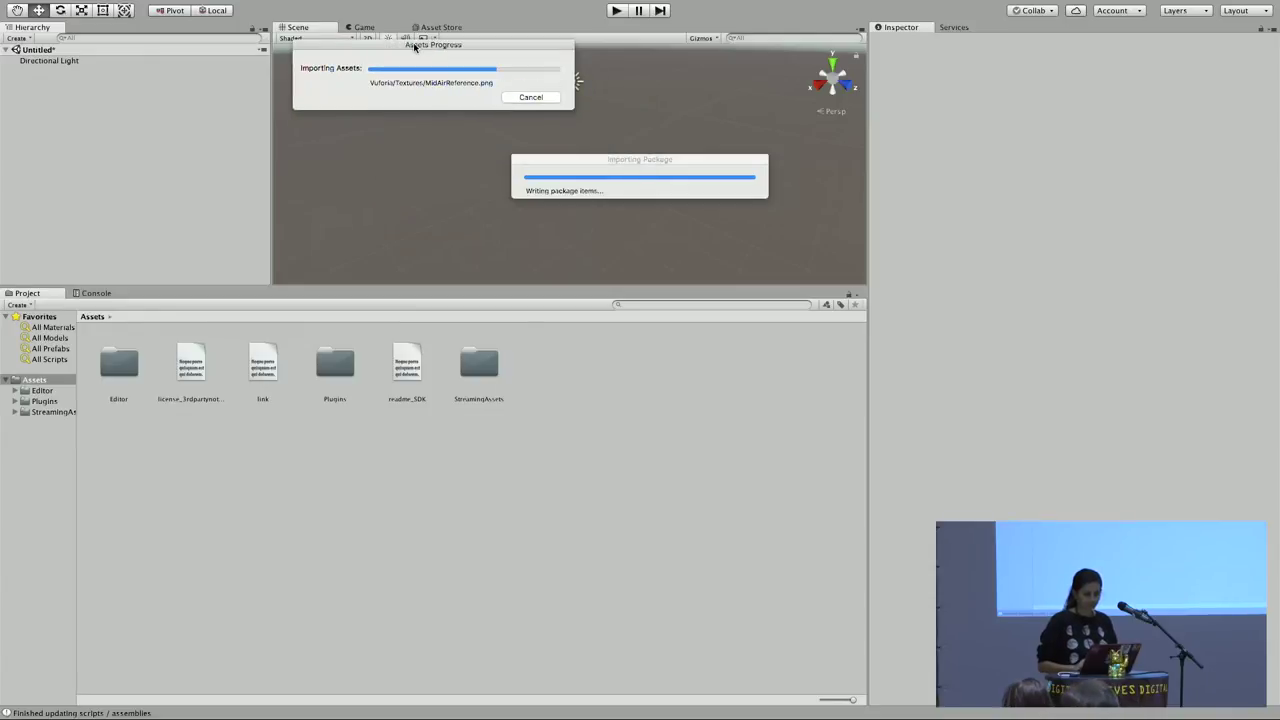
drag(585, 162, 354, 135)
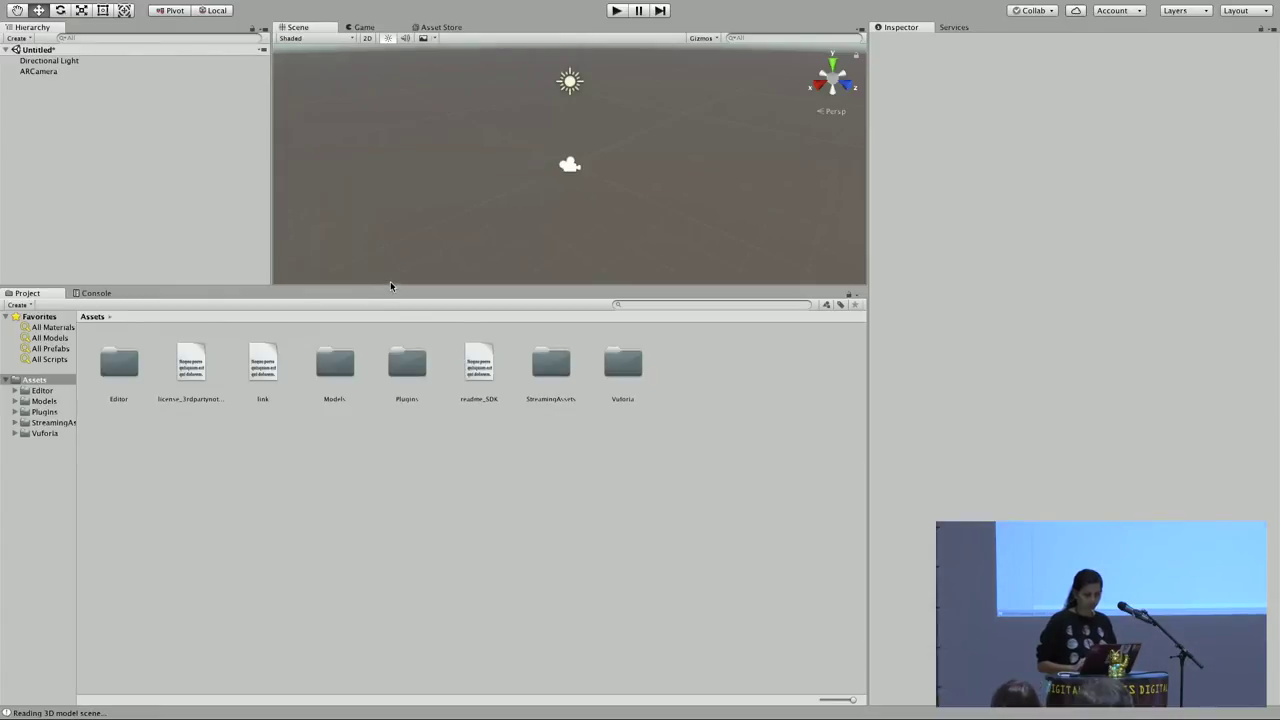
Inspect the new ARCamera's components and the contents of the imported Vuforia folder
click(43, 72)
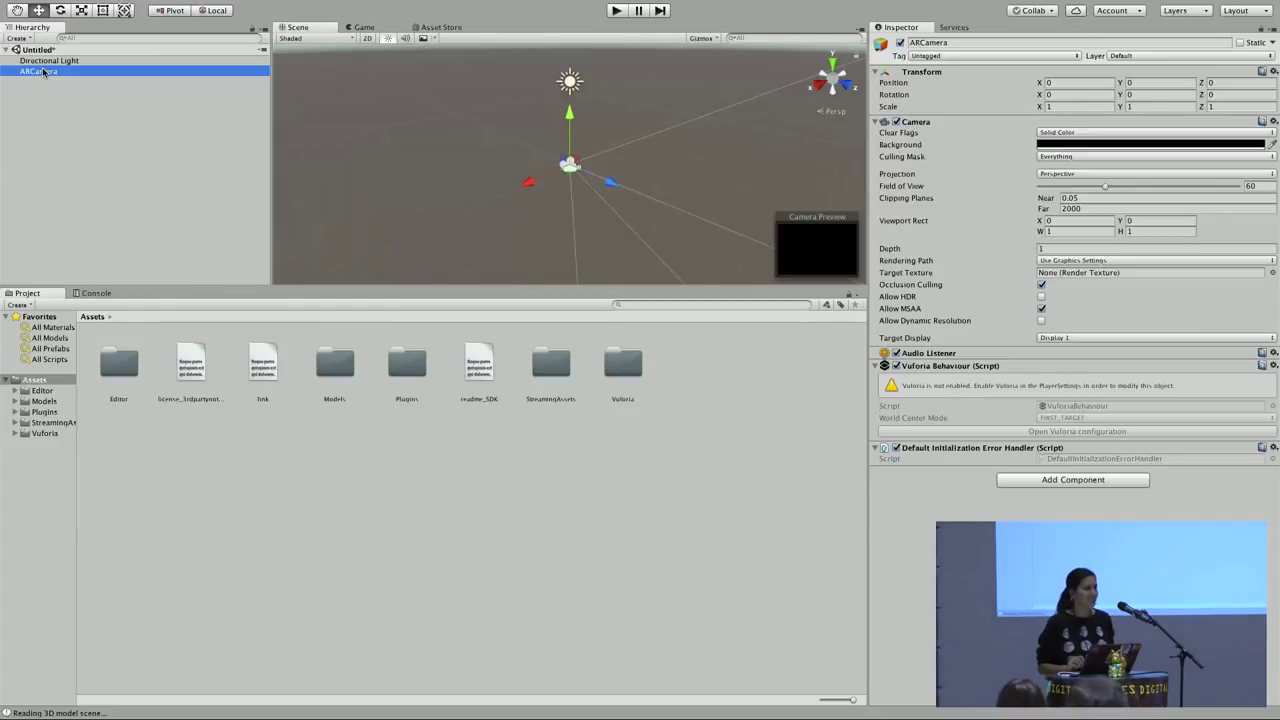
double_click(624, 370)
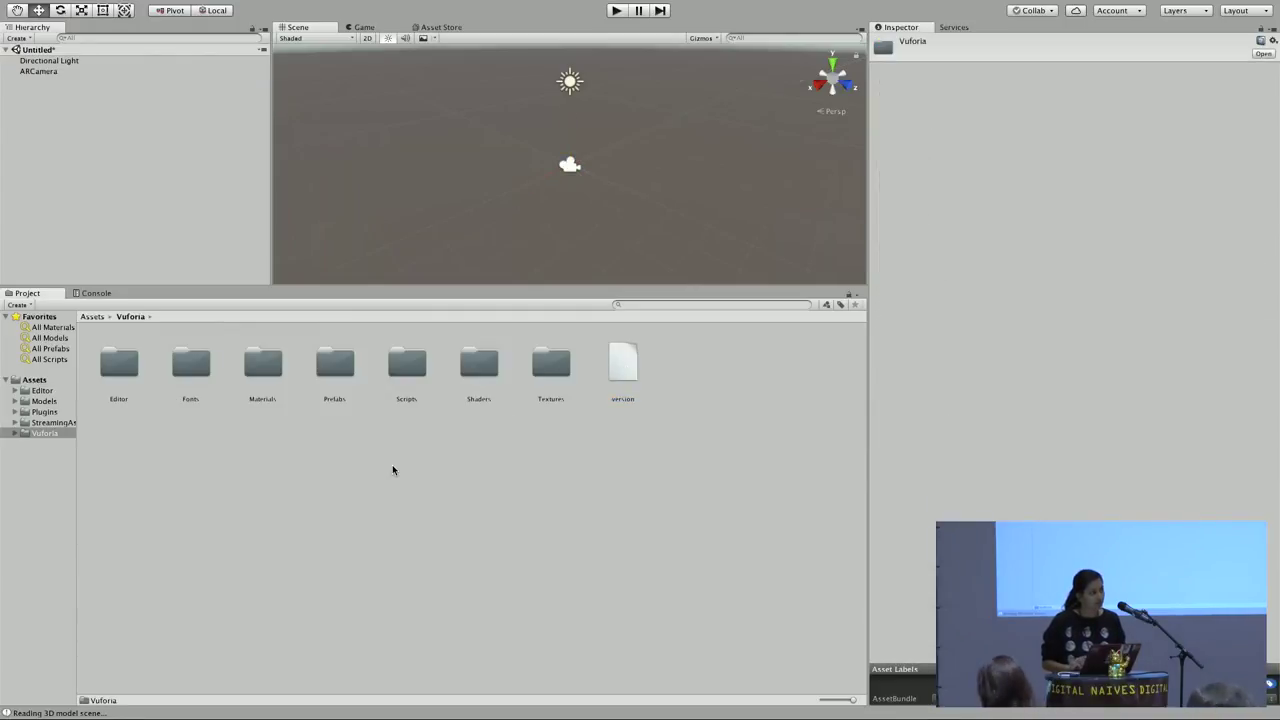
click(97, 317)
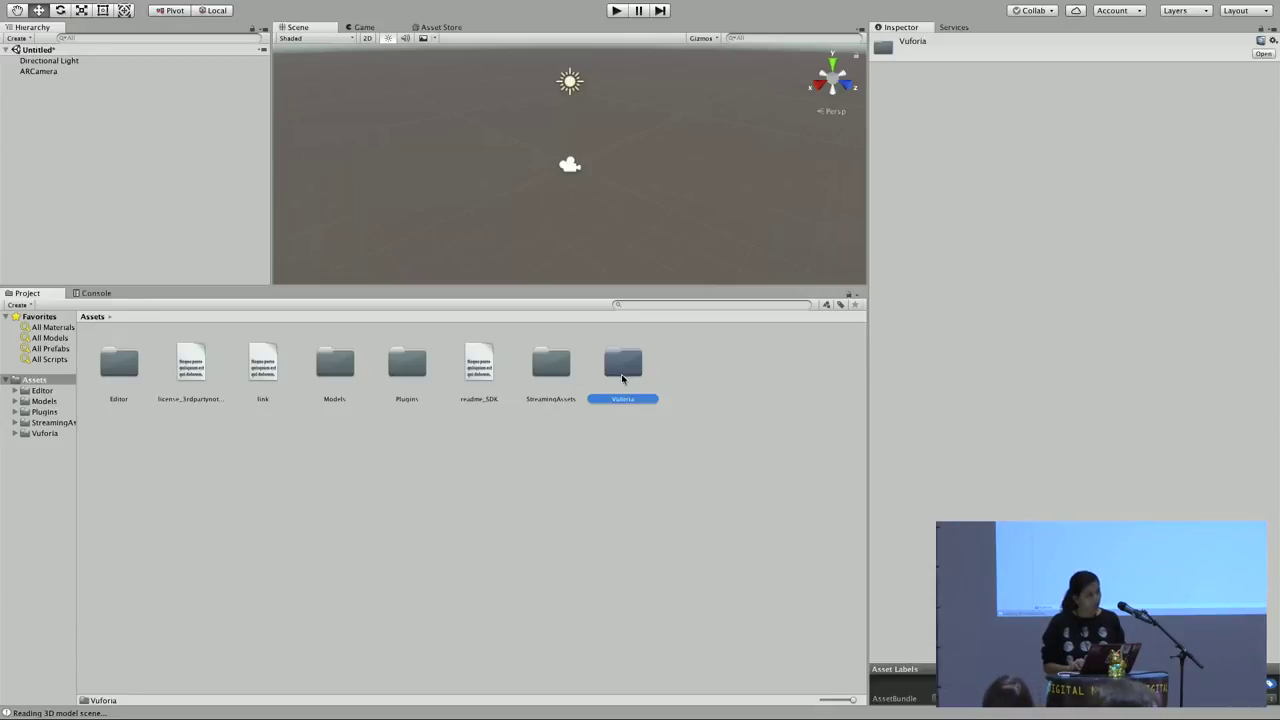
Switch to Chrome to review the legacy Unity extension on the Vuforia SDK download page, and return to Unity
key(super+Tab)
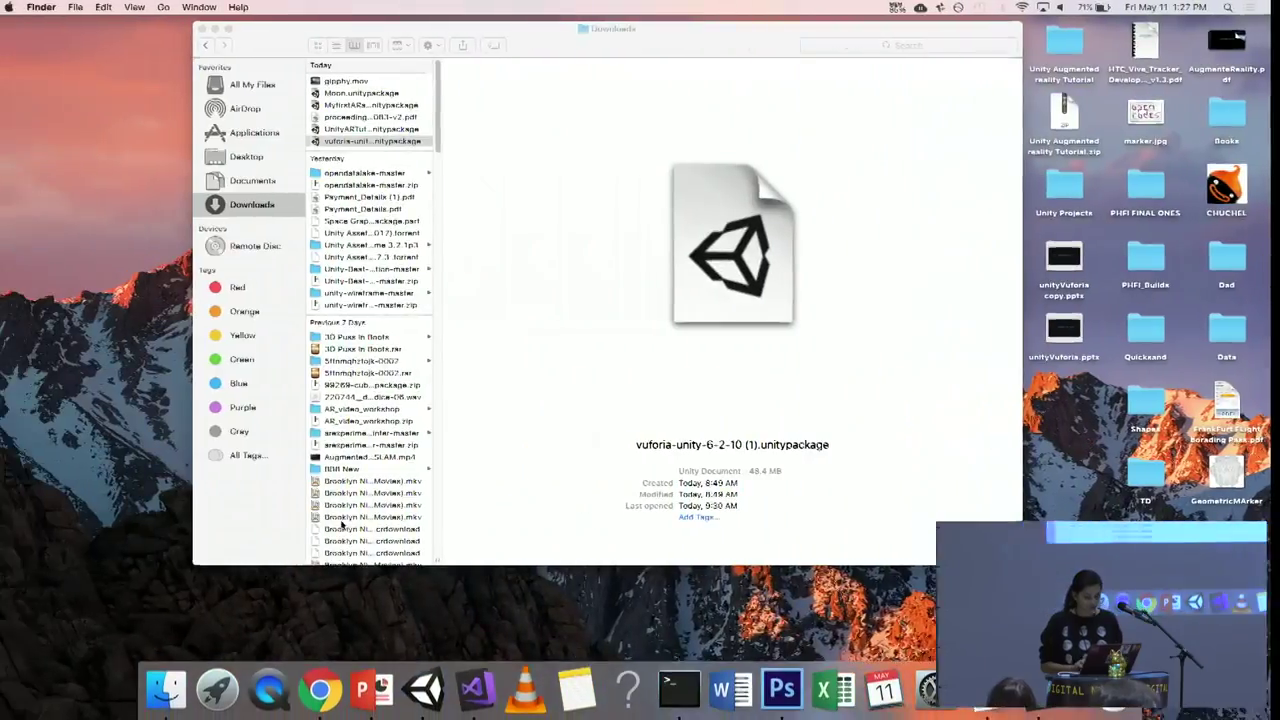
click(322, 690)
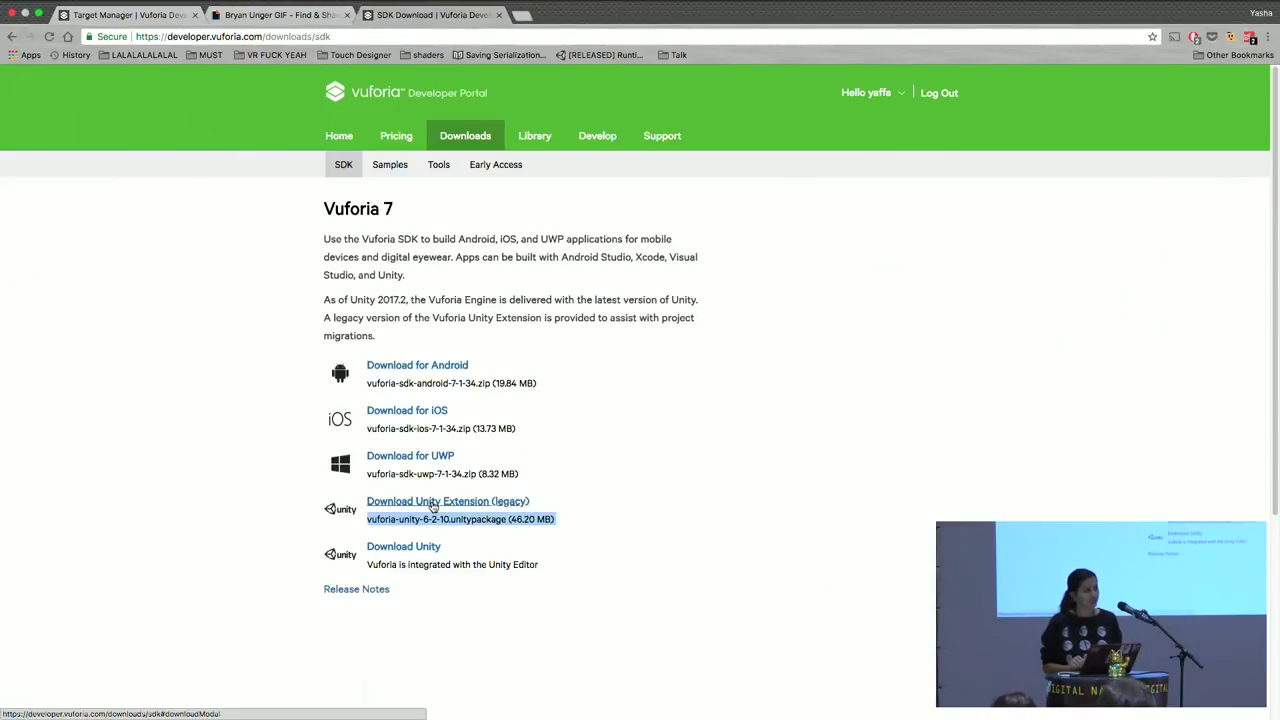
key(ctrl+Right)
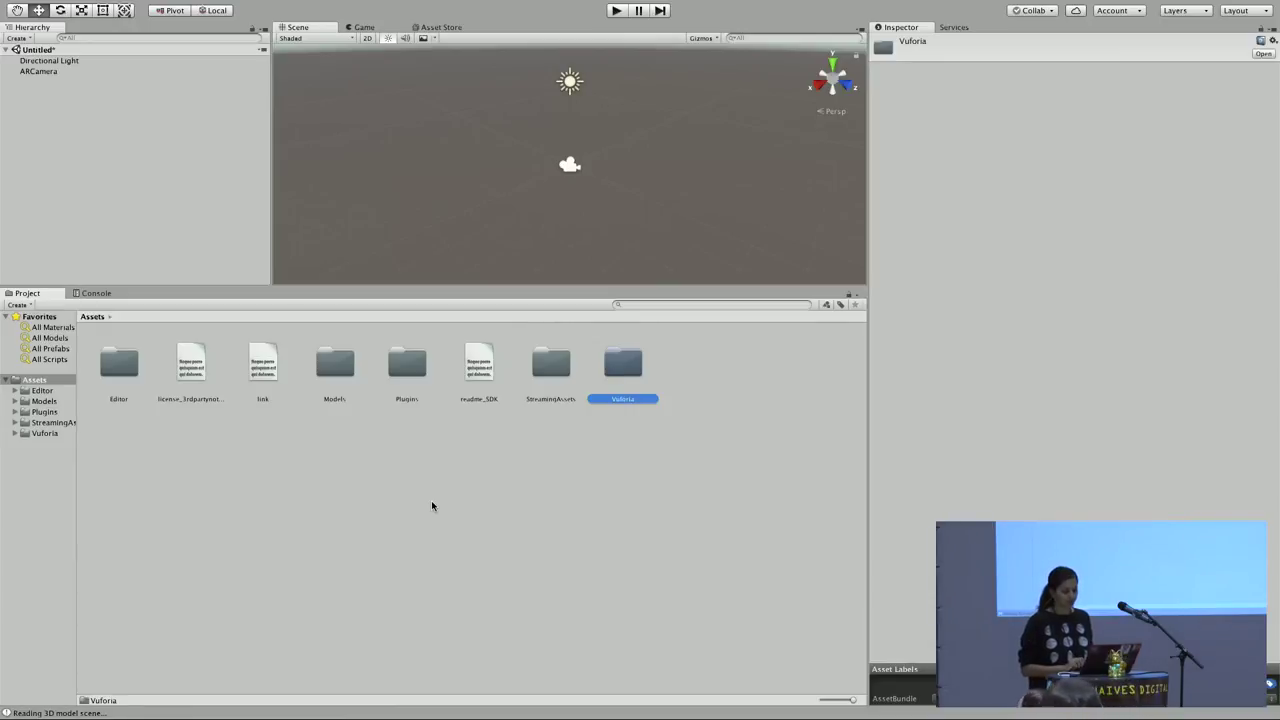
Examine the contents of Vuforia's Prefabs folder and the ARCamera's components in the scene
mouse_move(487, 4)
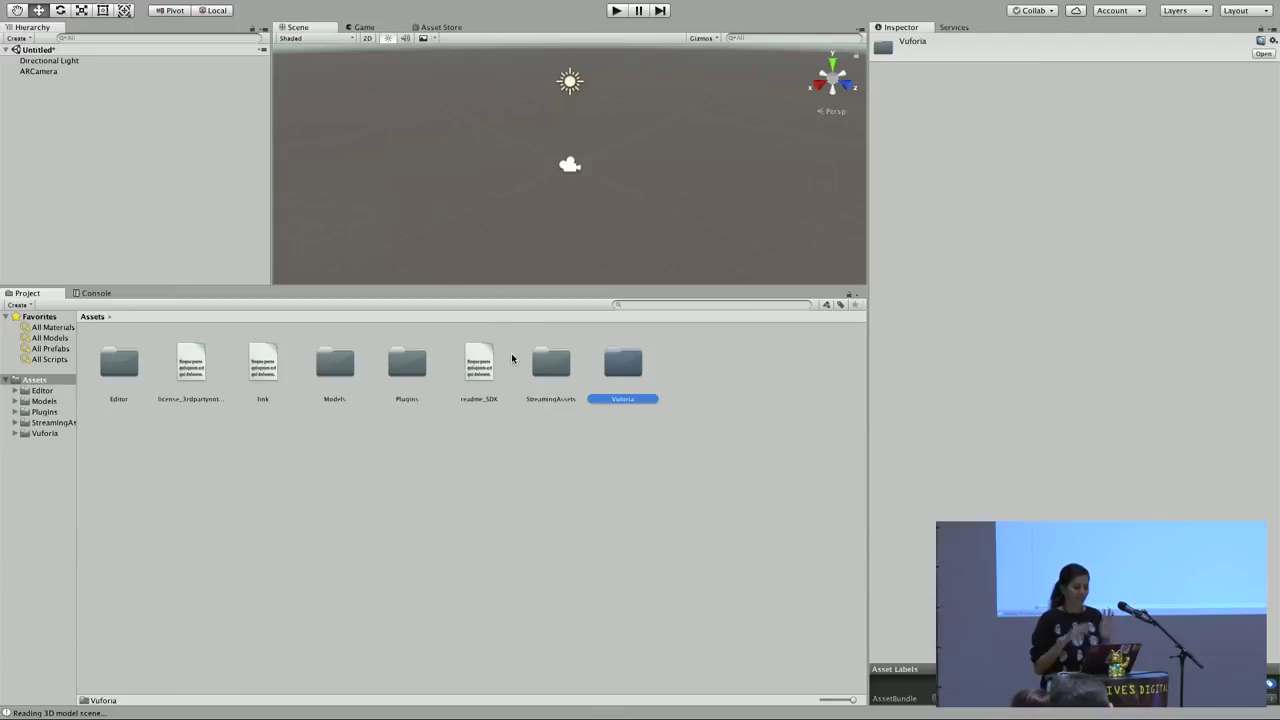
click(614, 477)
double_click(606, 362)
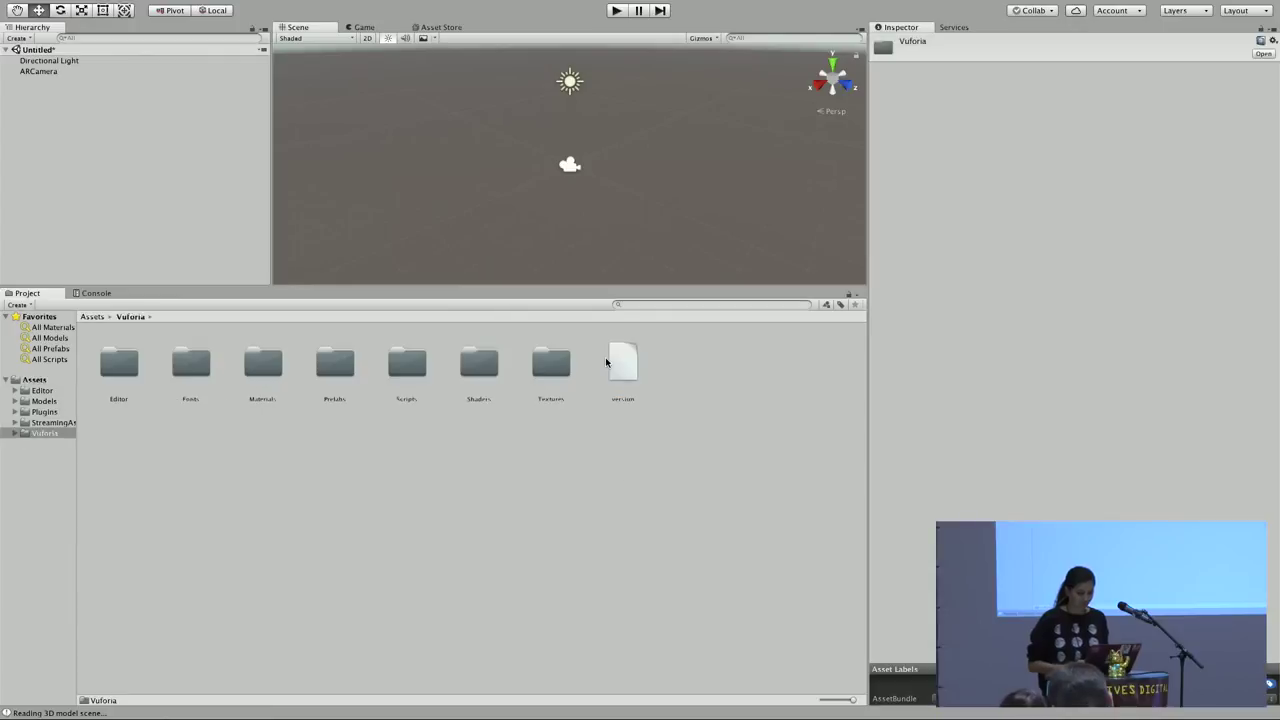
double_click(335, 364)
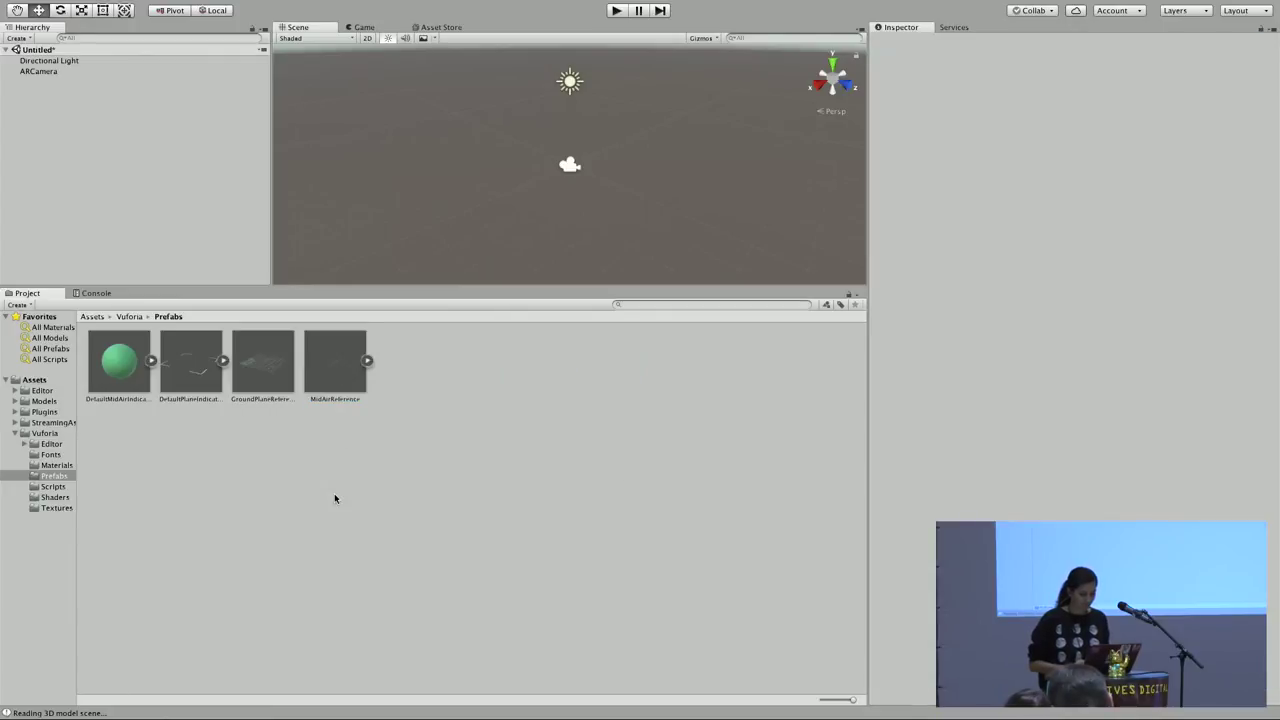
click(92, 316)
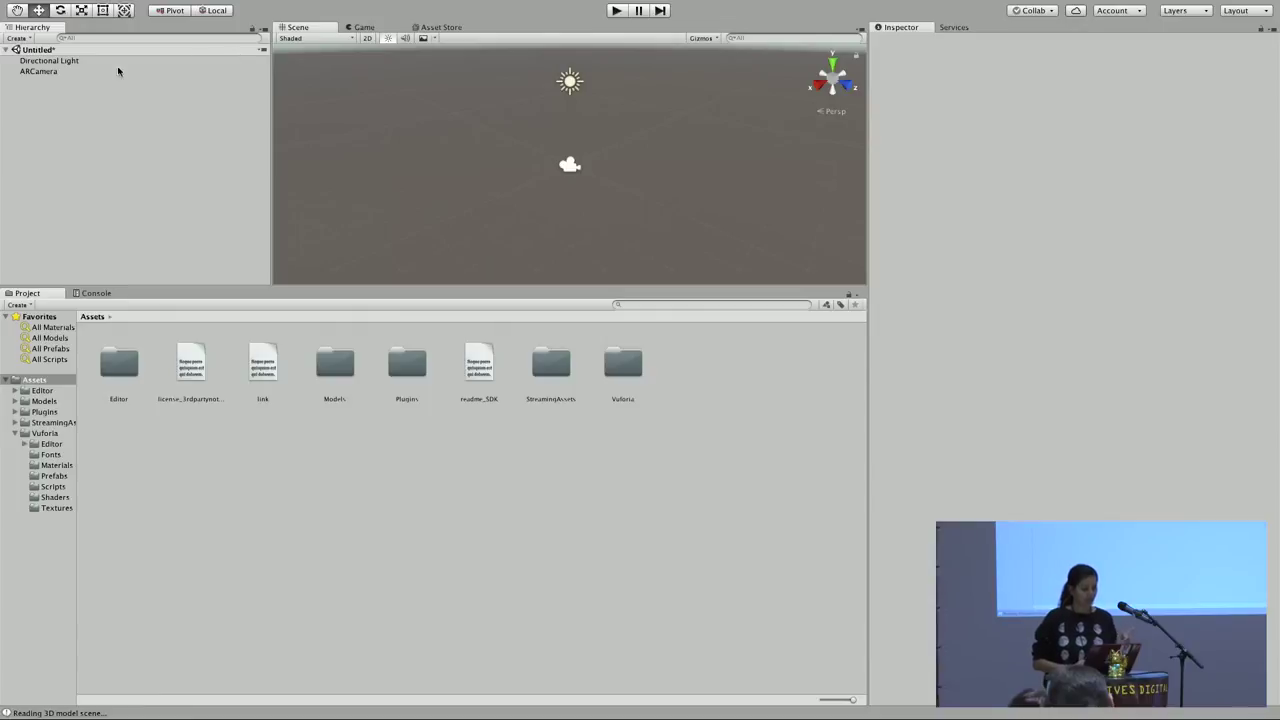
click(40, 71)
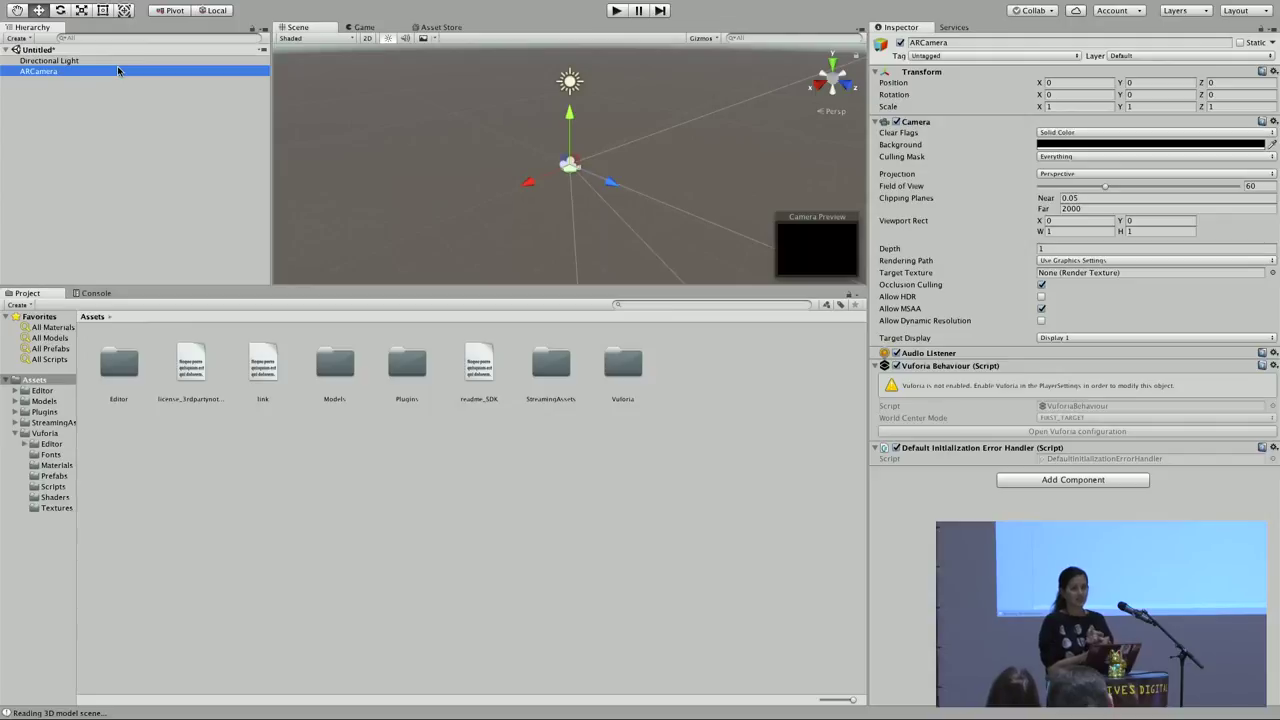
click(158, 174)
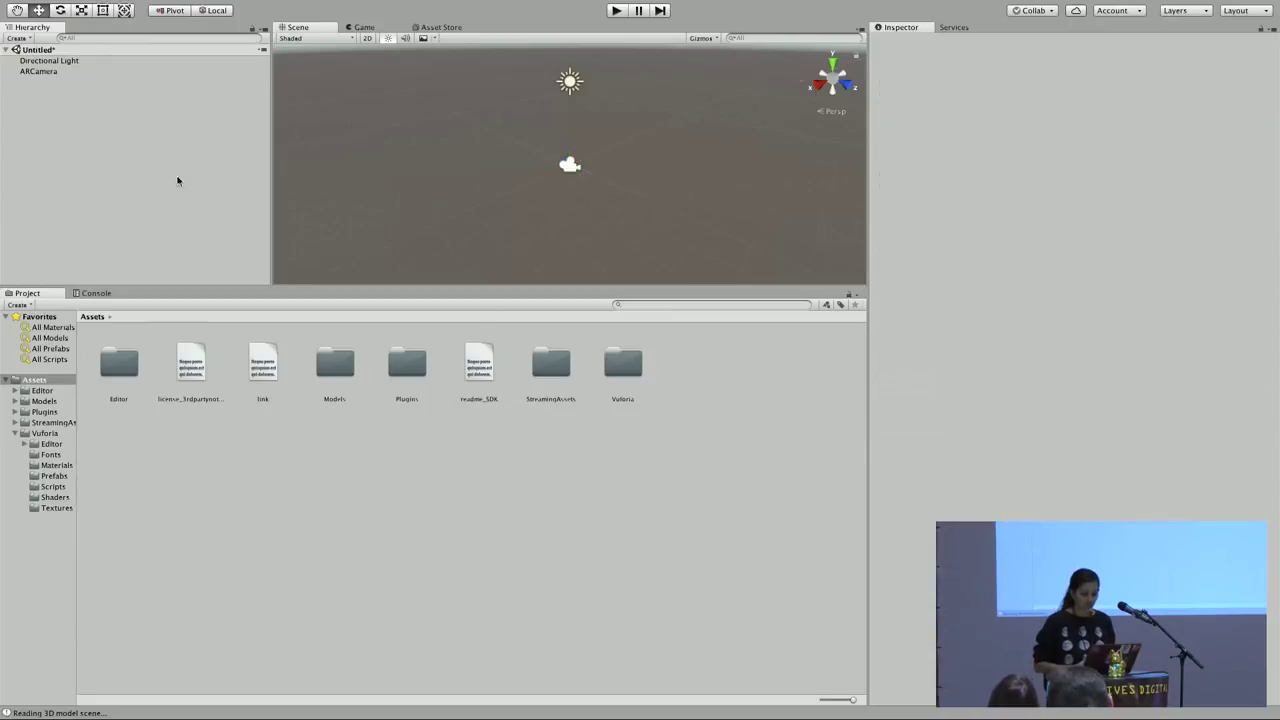
double_click(607, 374)
double_click(327, 351)
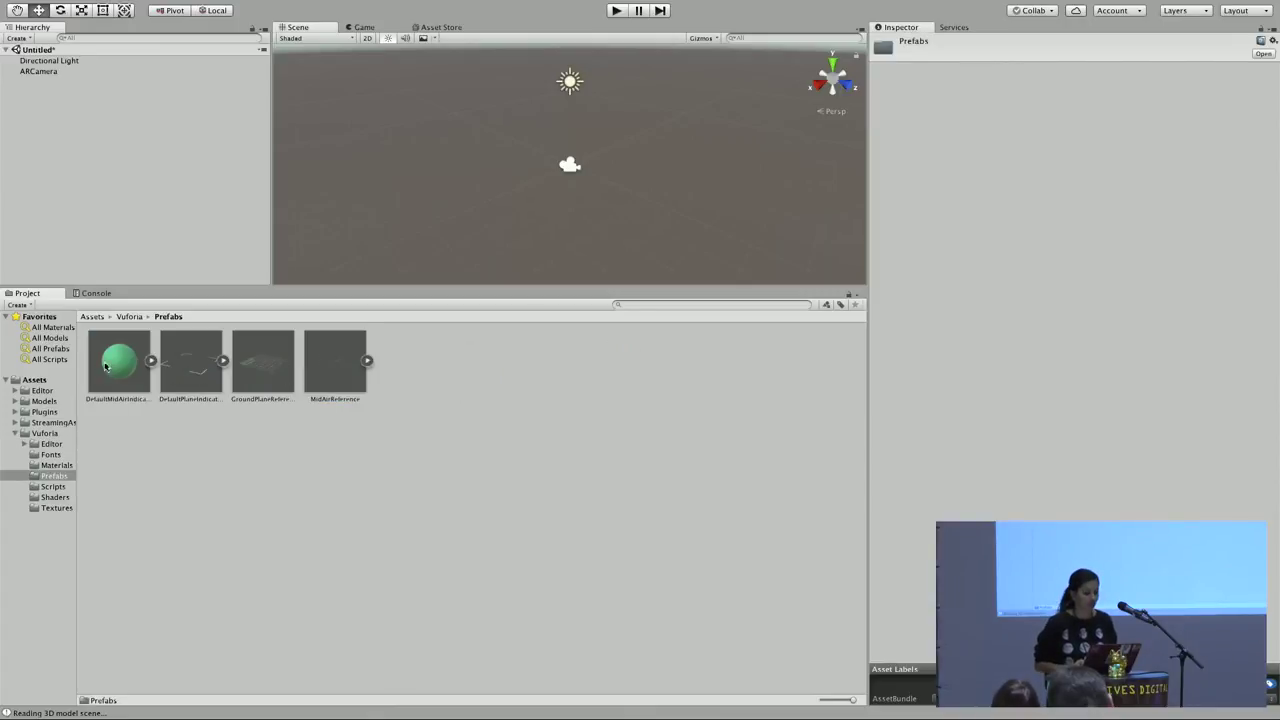
Add a Vuforia Image target to the scene and clear the selection
mouse_move(245, 5)
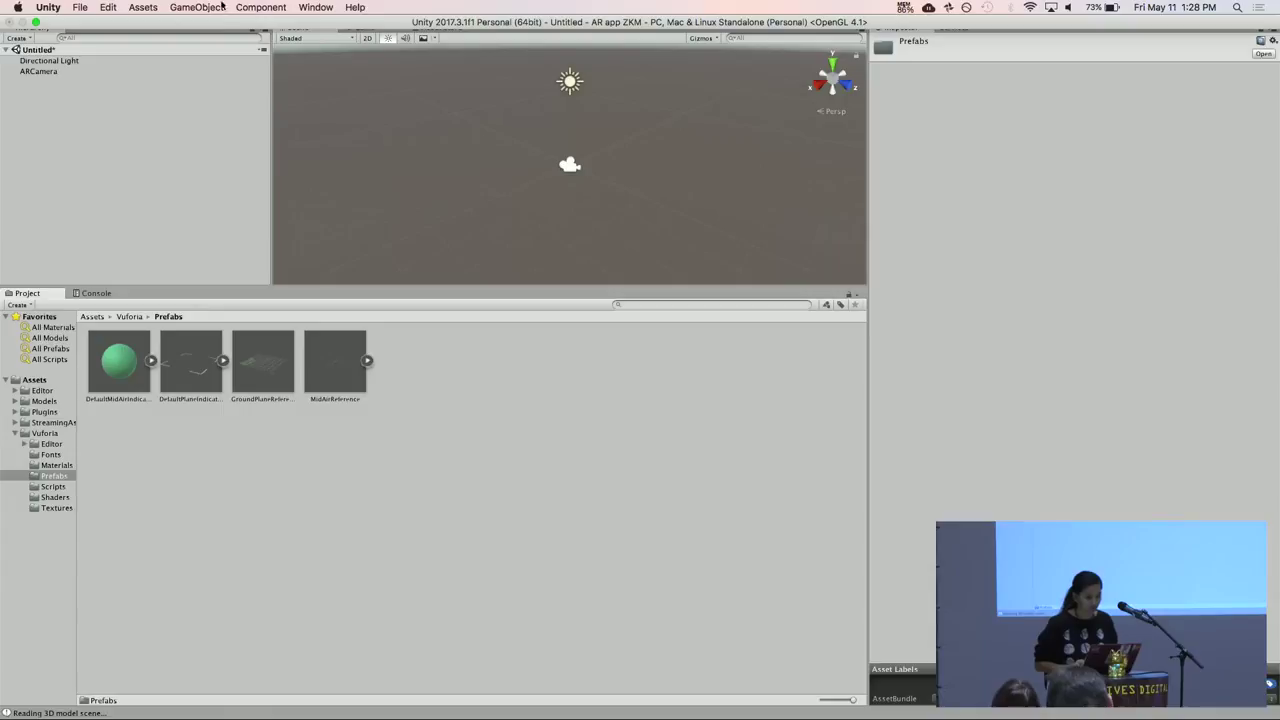
click(205, 7)
mouse_move(260, 137)
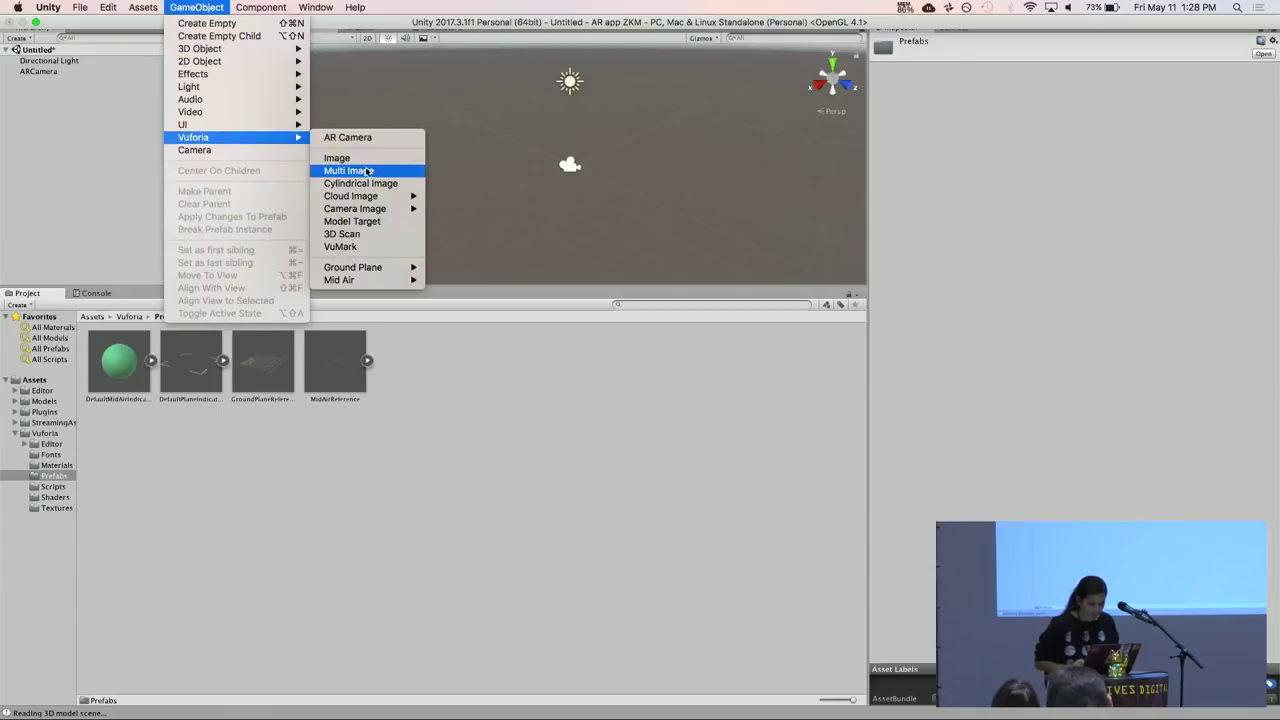
click(345, 158)
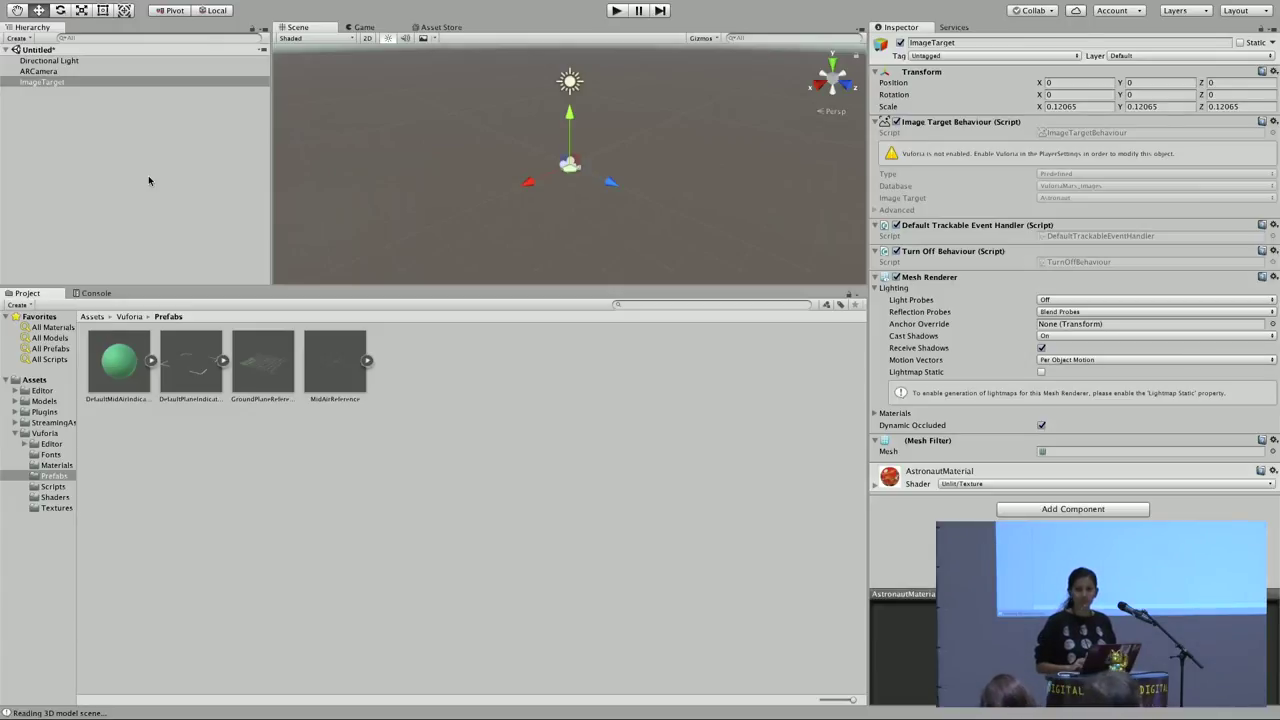
click(164, 563)
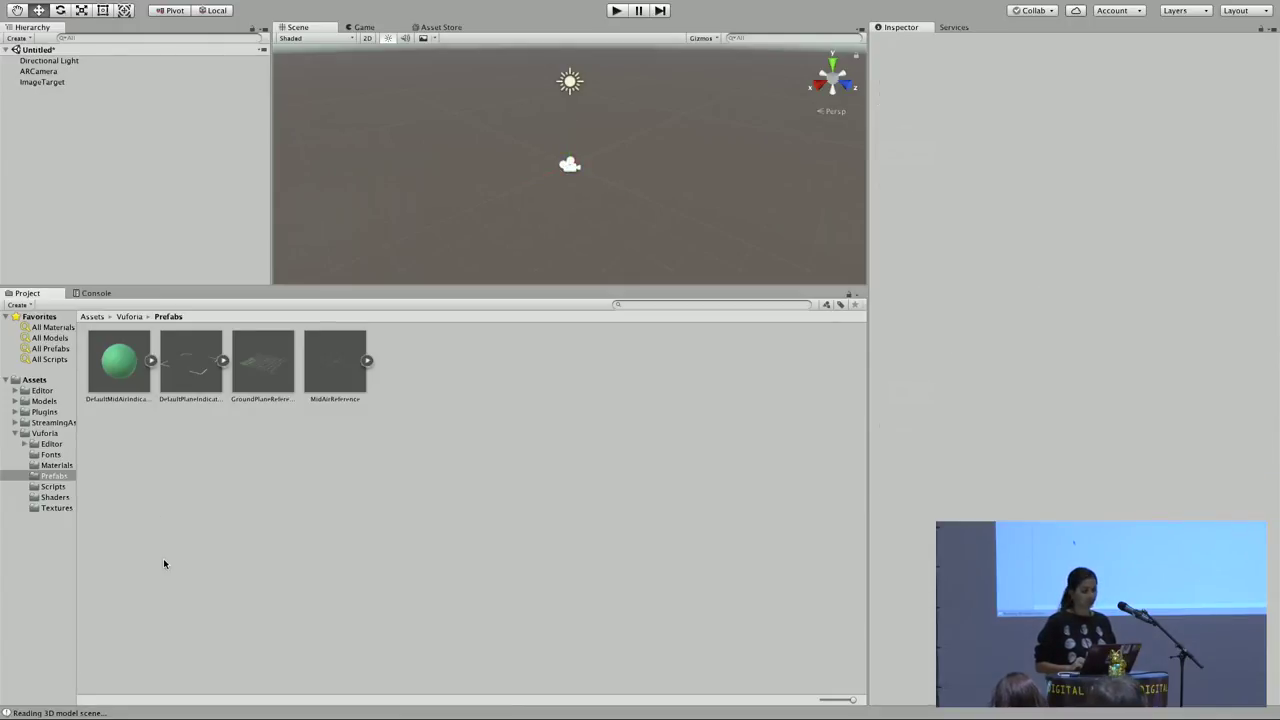
Compare the components of ARCamera and ImageTarget, and return the project browser to the top-level Assets folder
click(85, 82)
click(120, 72)
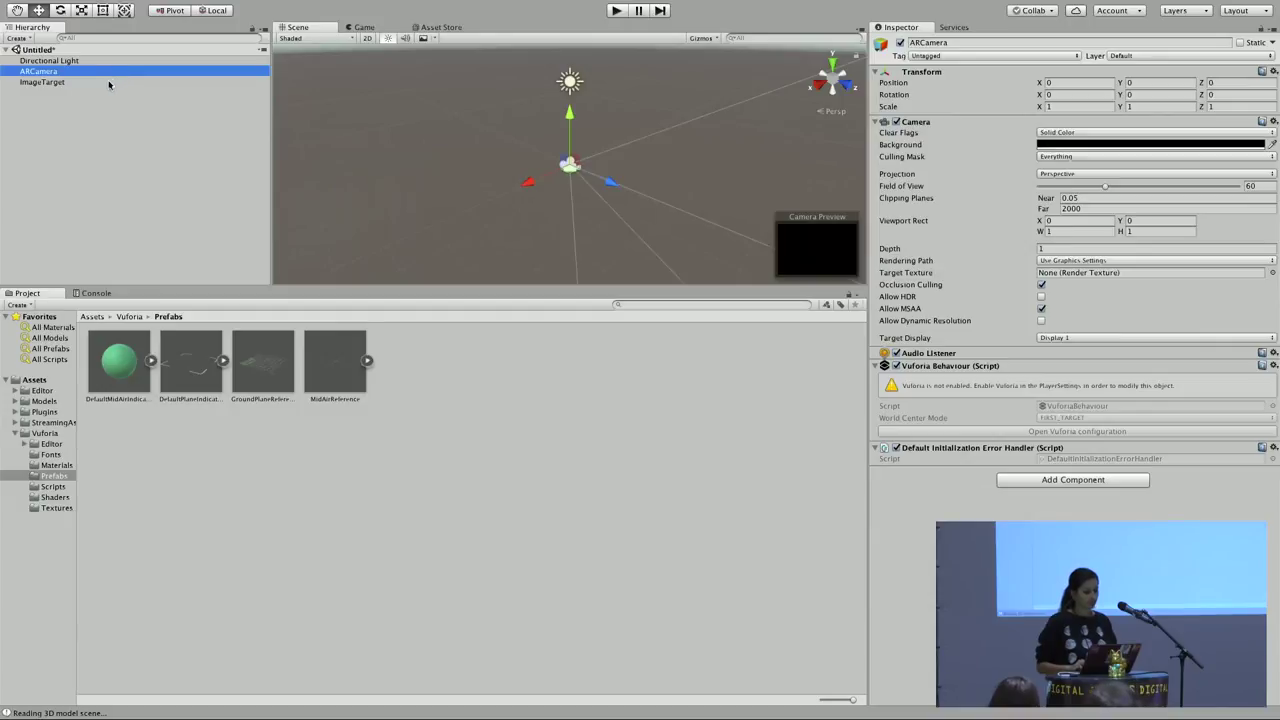
click(108, 81)
click(129, 61)
click(128, 72)
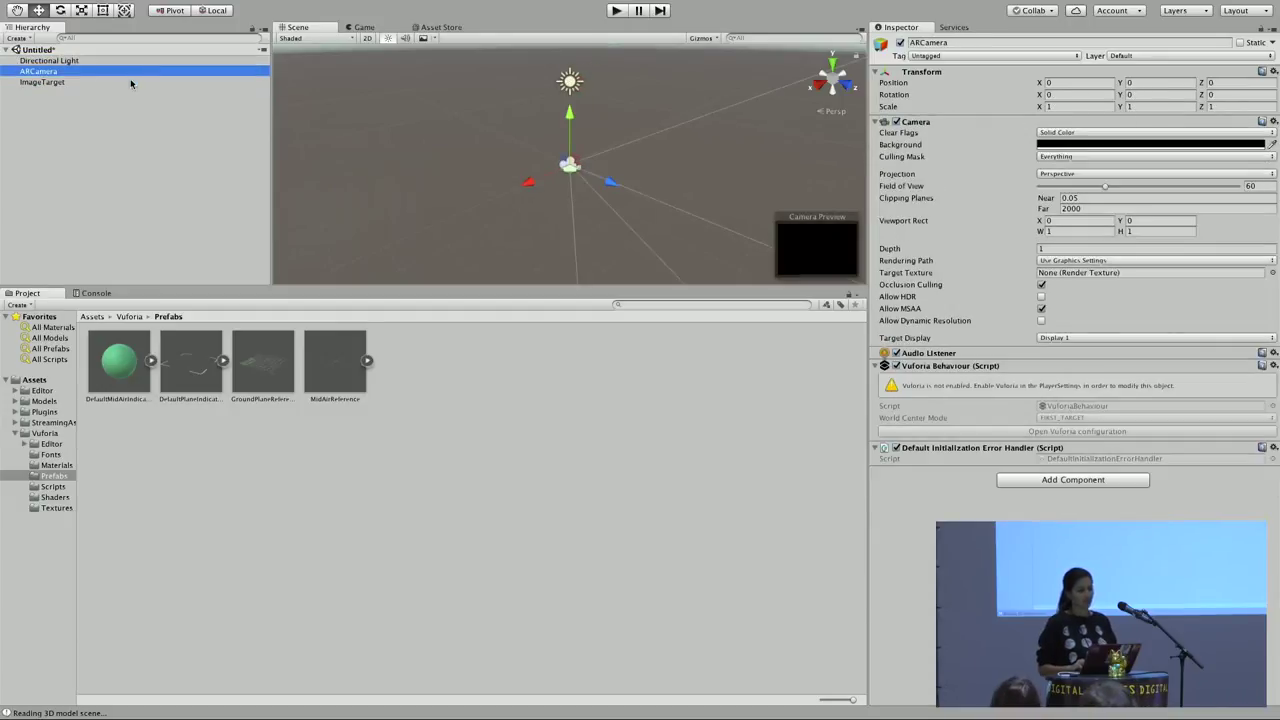
click(130, 82)
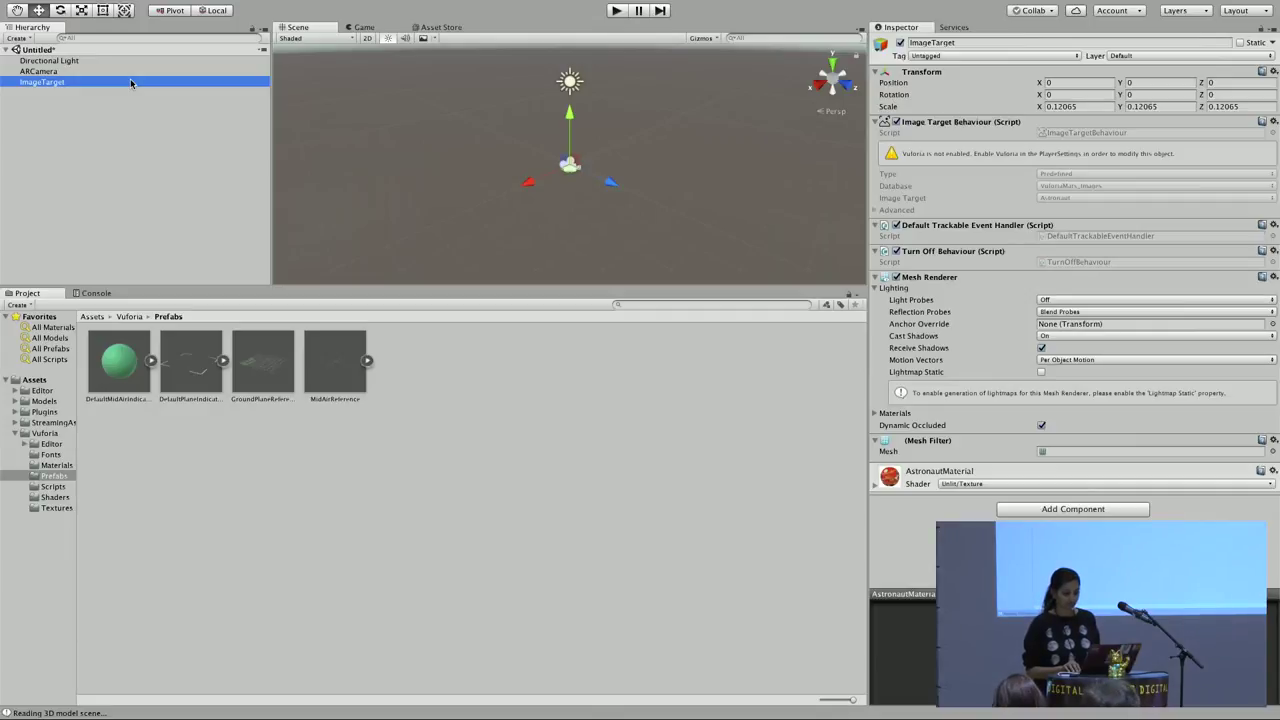
click(92, 317)
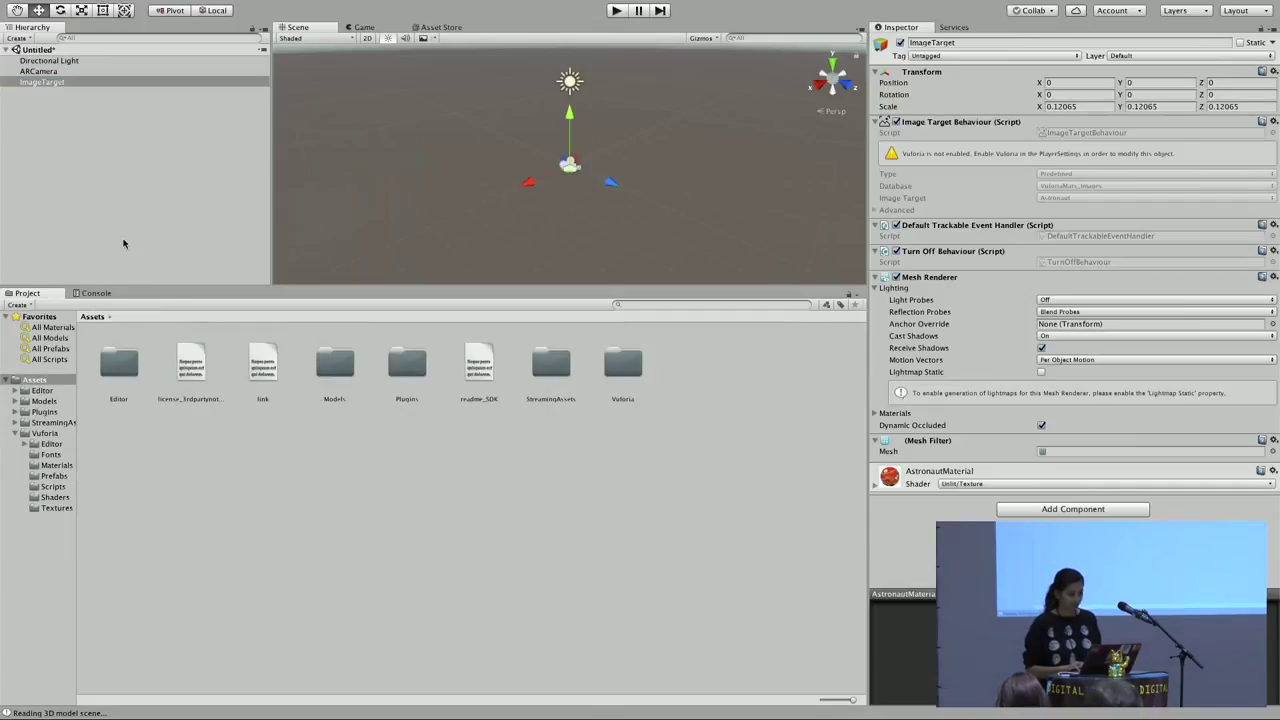
click(123, 243)
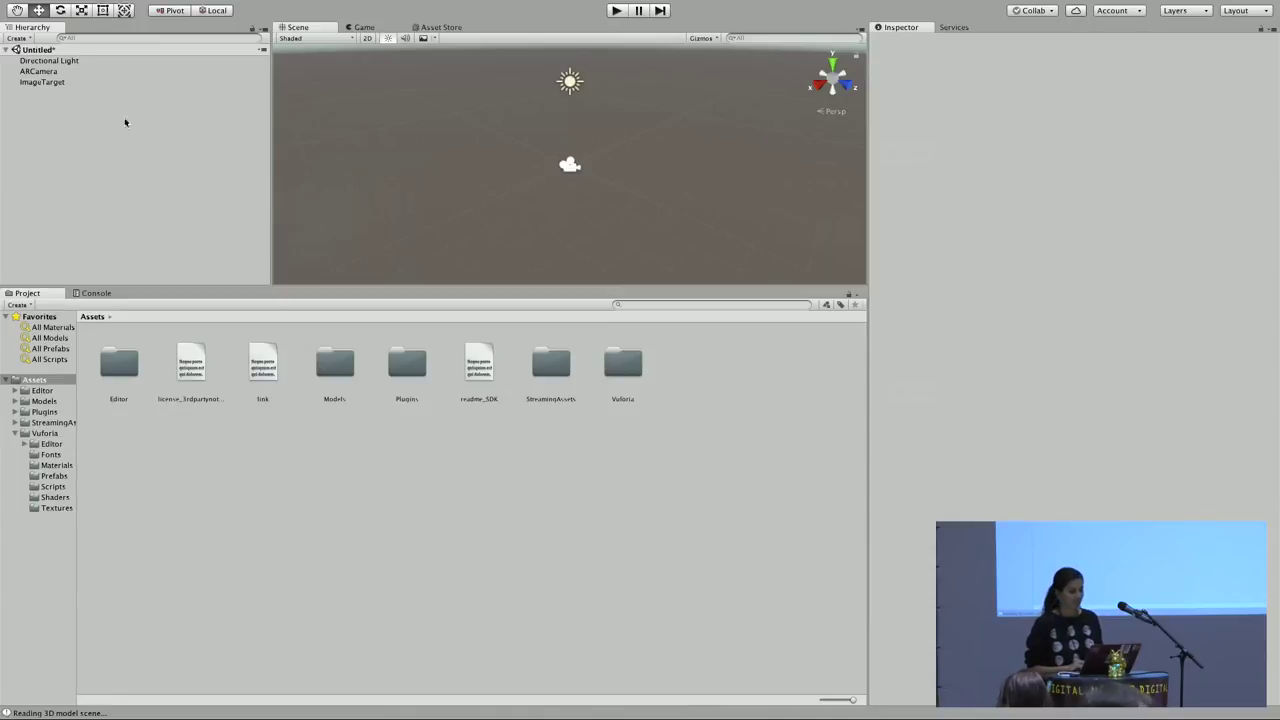
click(135, 84)
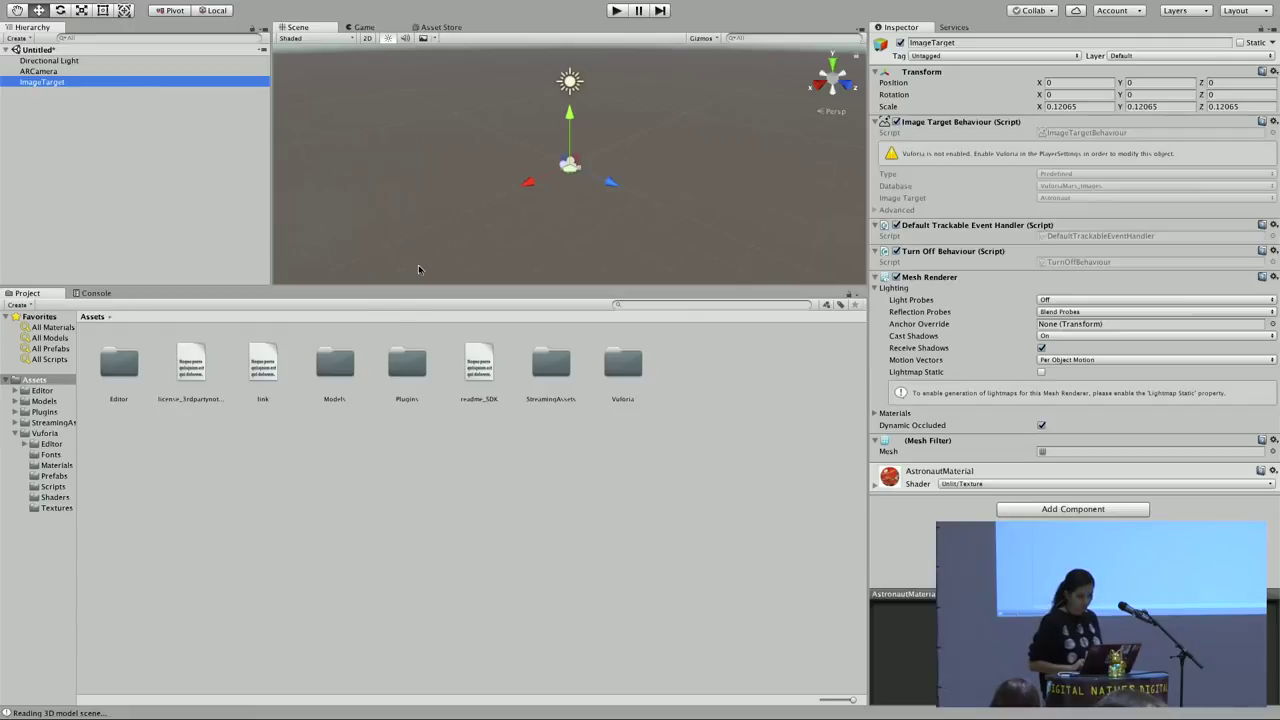
Make the scene view moderately taller above the project assets and select the ARCamera in the hierarchy
drag(418, 289, 403, 503)
click(115, 206)
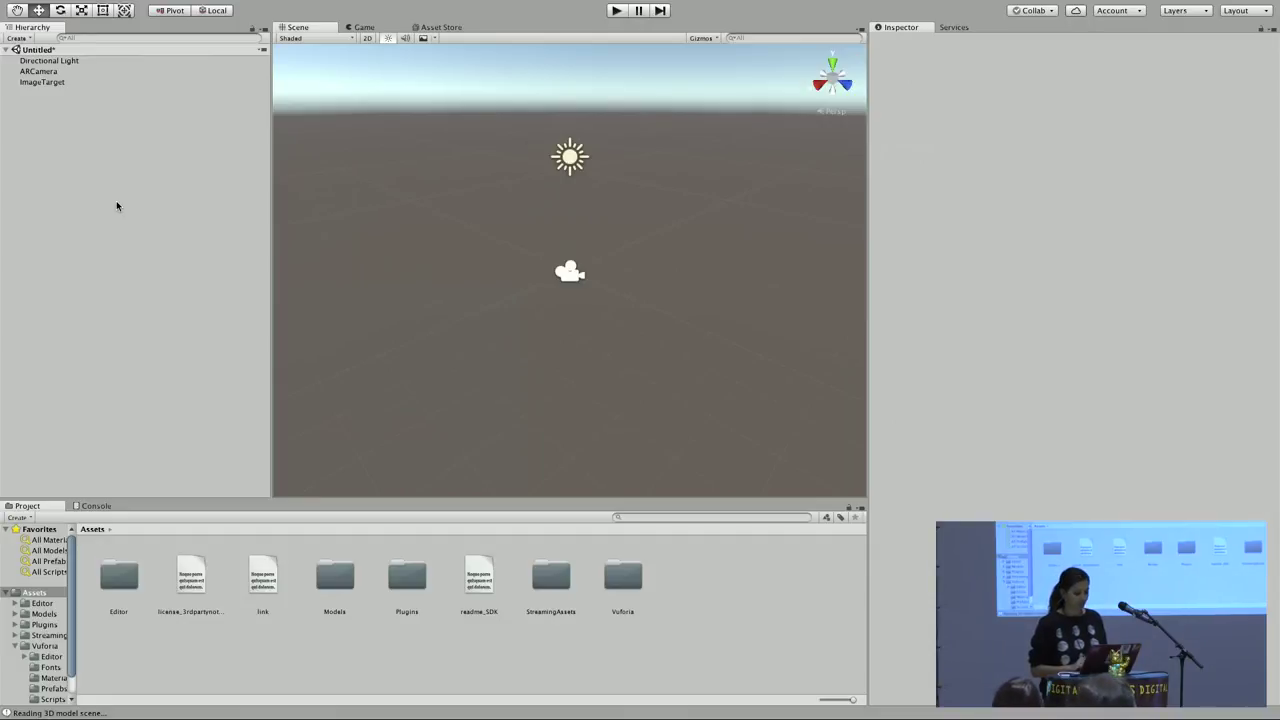
drag(229, 497, 249, 357)
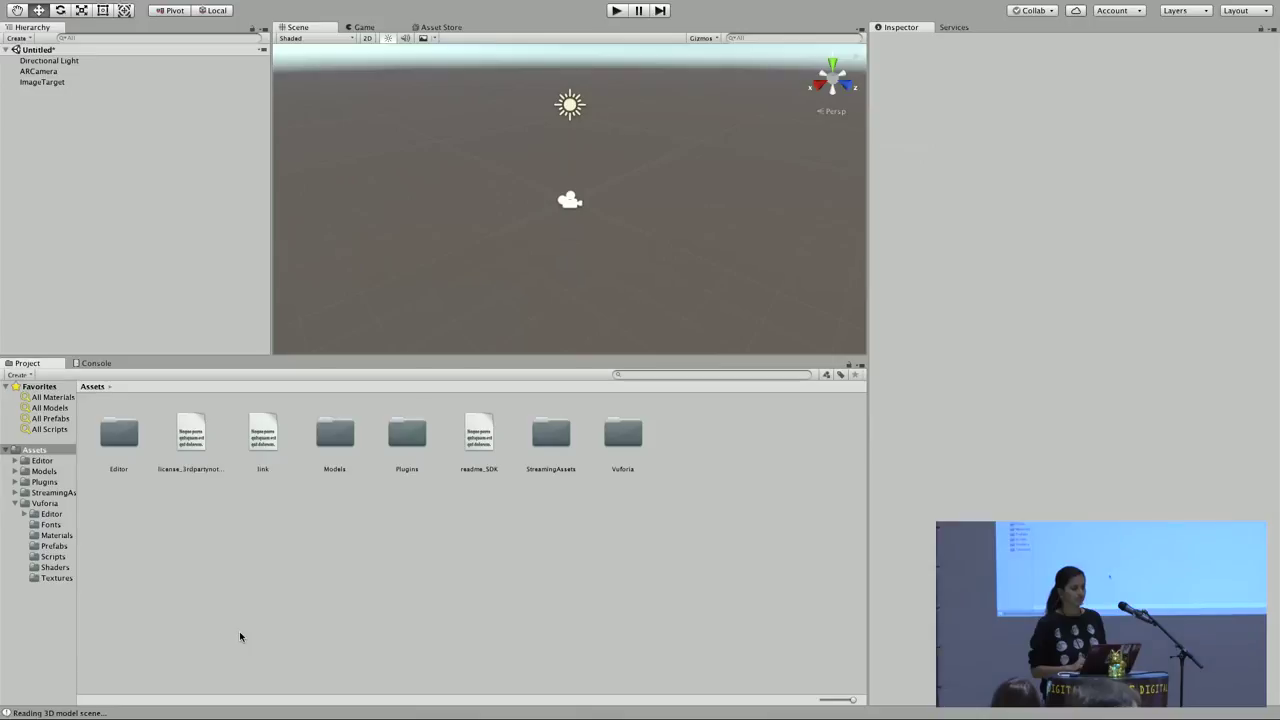
click(56, 81)
click(40, 71)
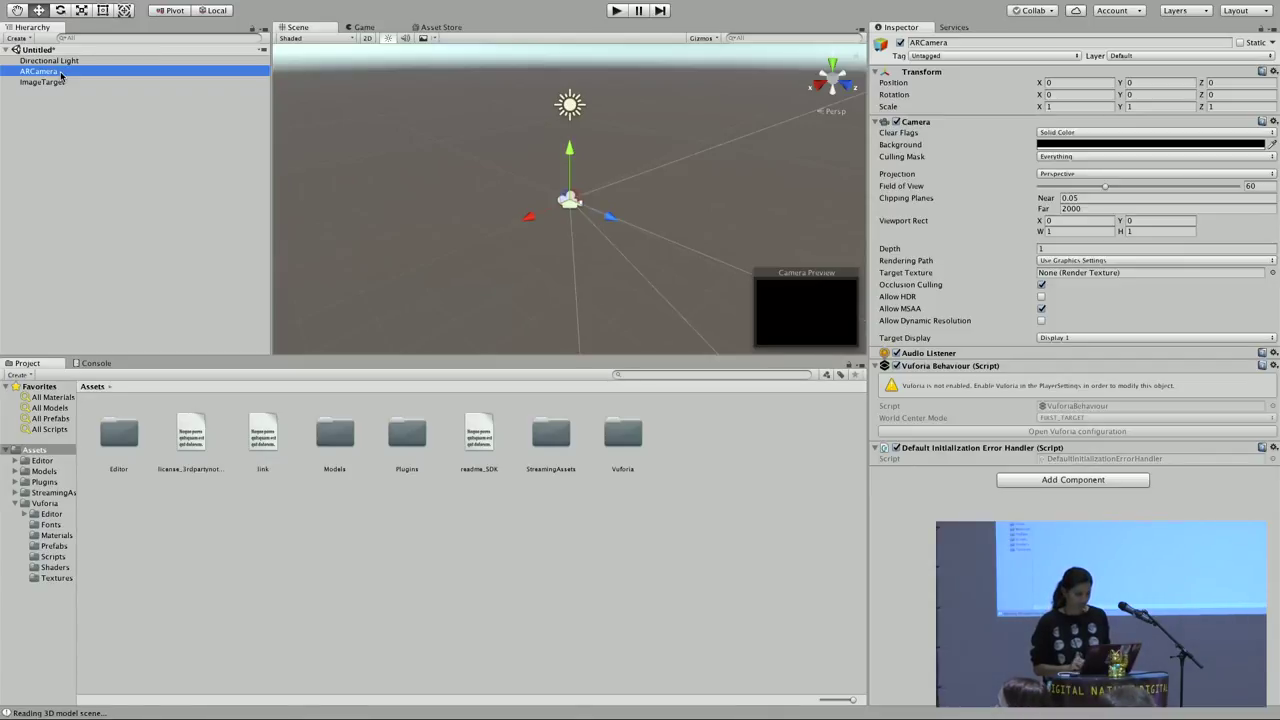
Clear the object selection and make the hierarchy and scene view taller above the project assets
click(70, 125)
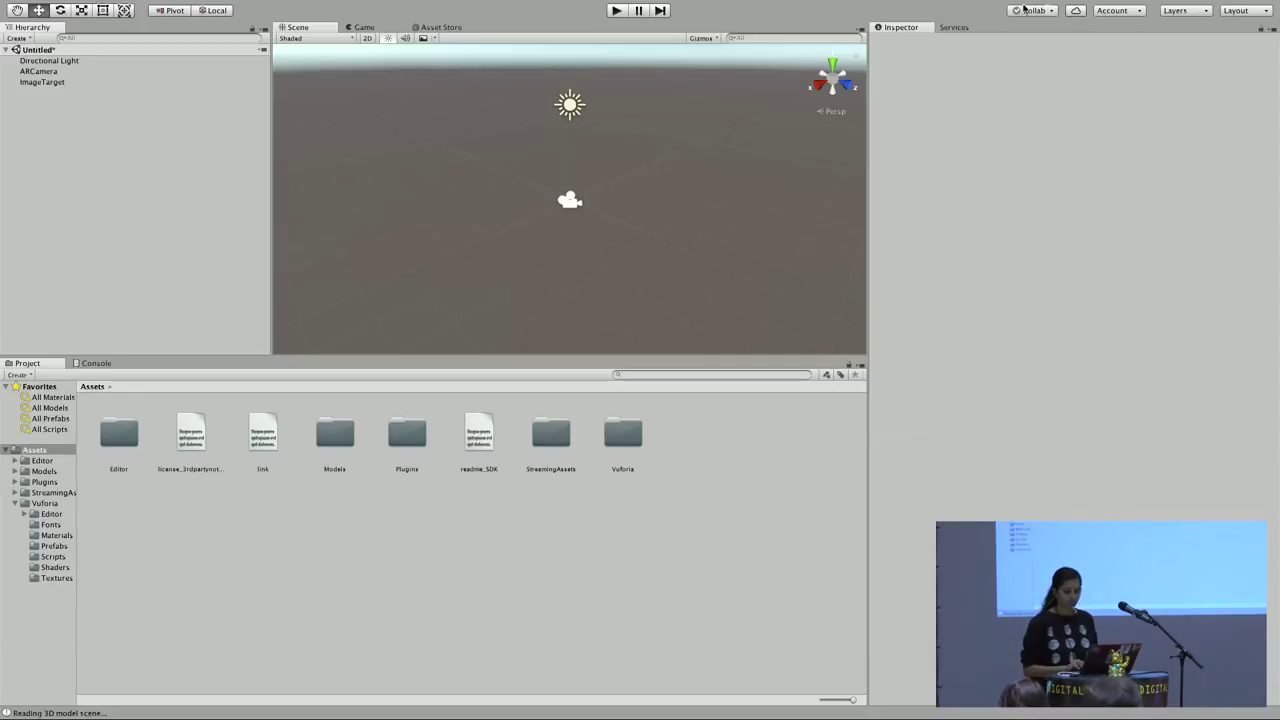
click(958, 28)
click(899, 28)
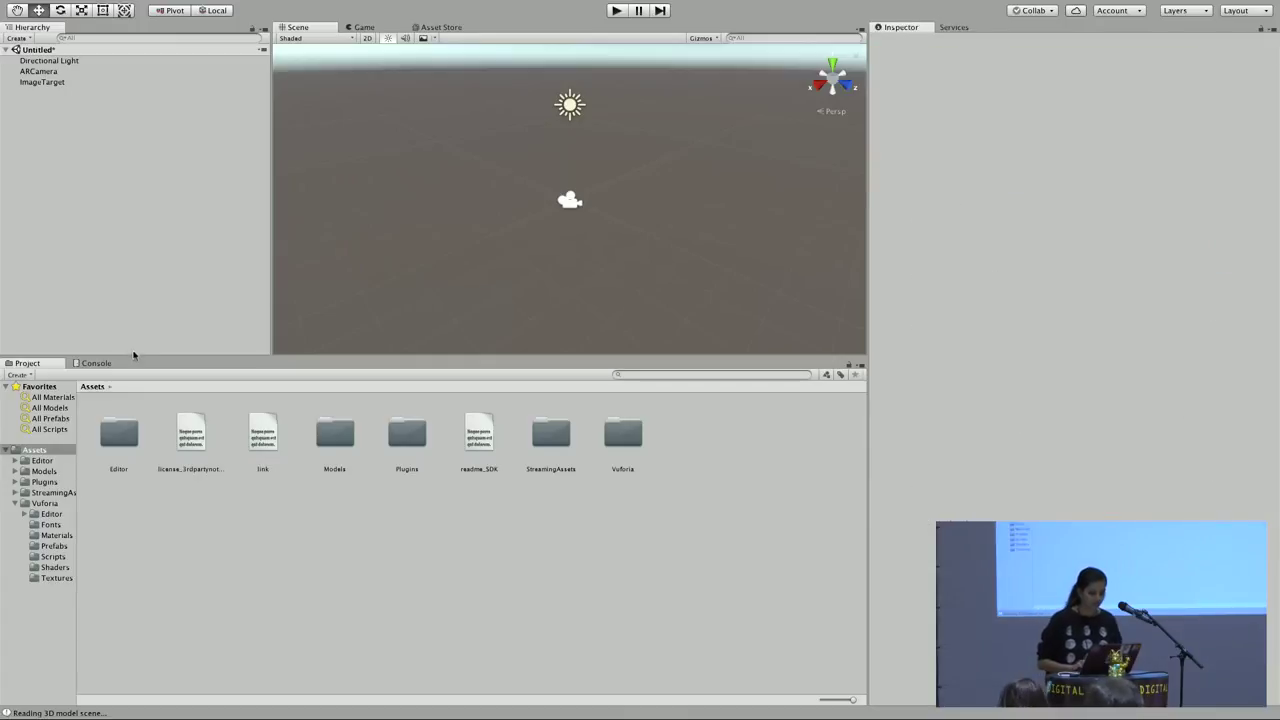
drag(140, 357, 140, 466)
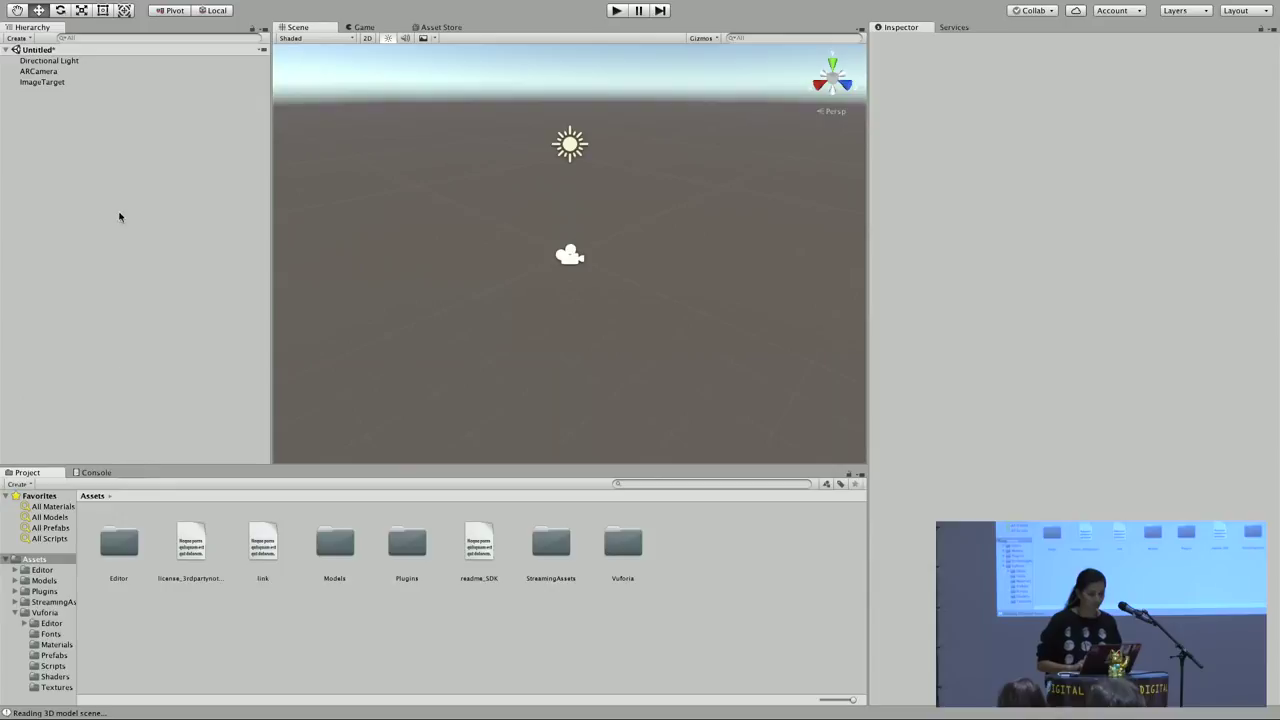
Step through the scene objects, select the ARCamera and widen the Inspector to show its components
click(57, 62)
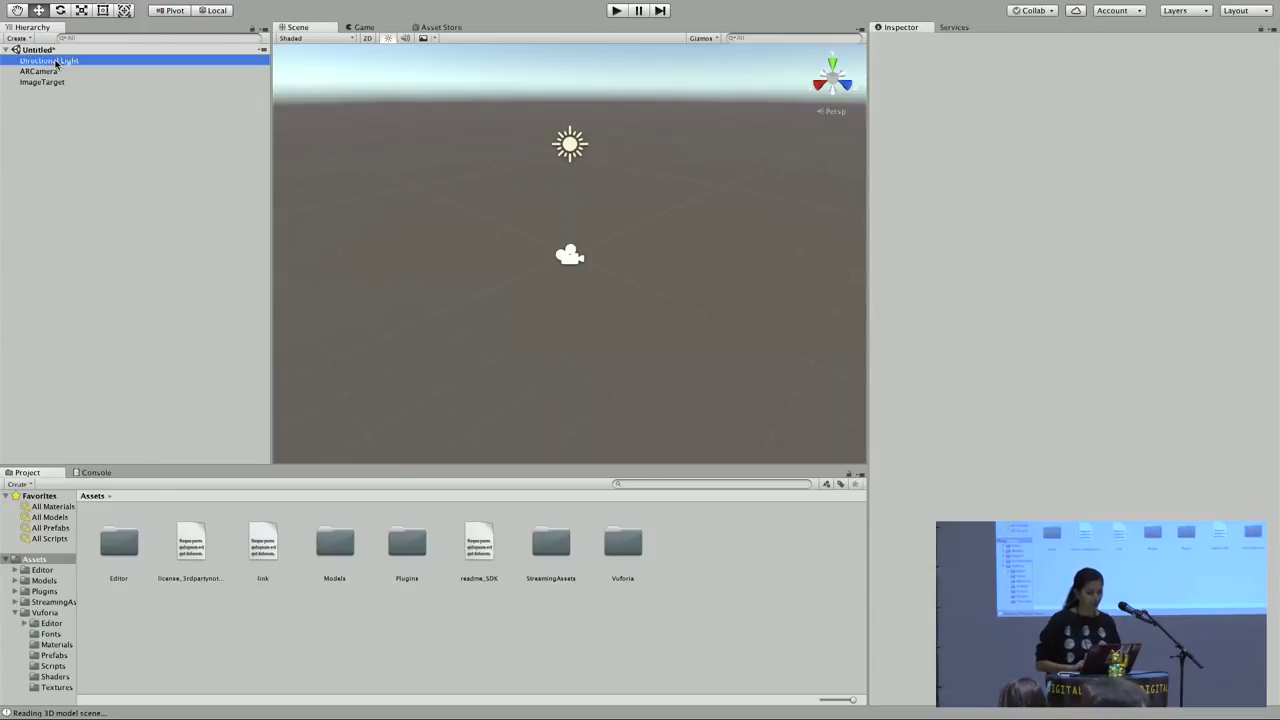
click(58, 73)
click(60, 81)
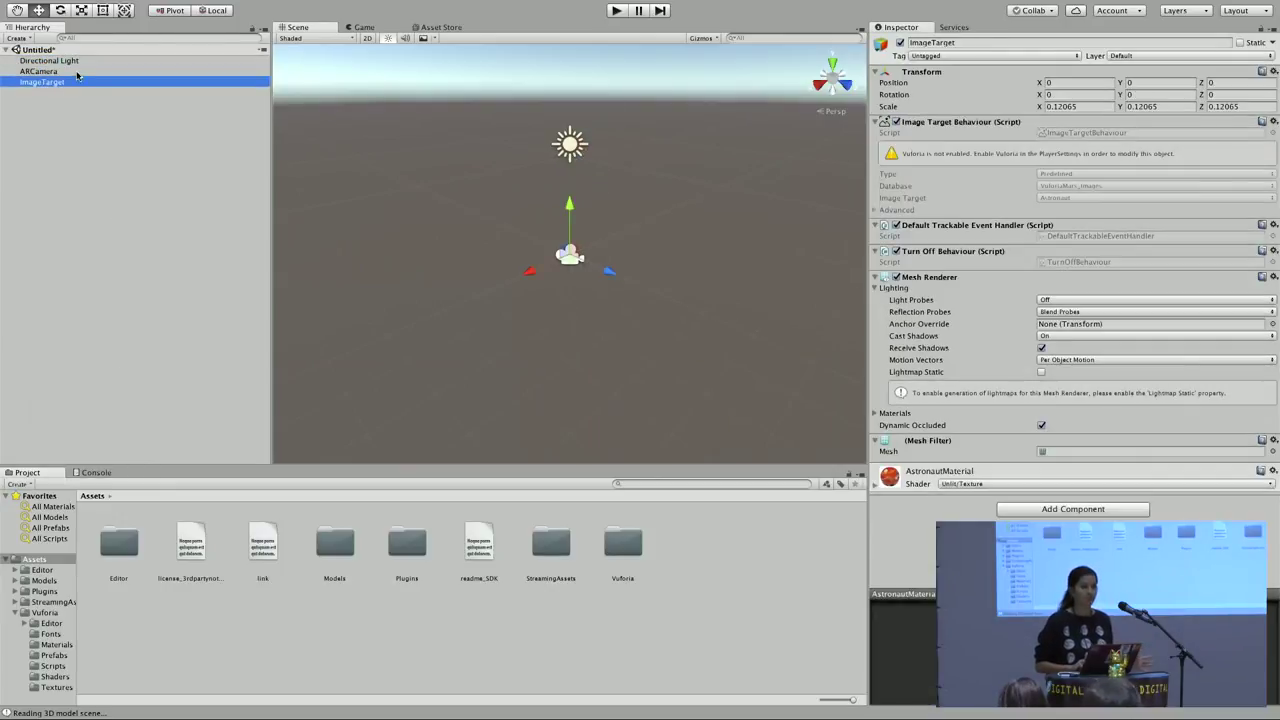
click(76, 73)
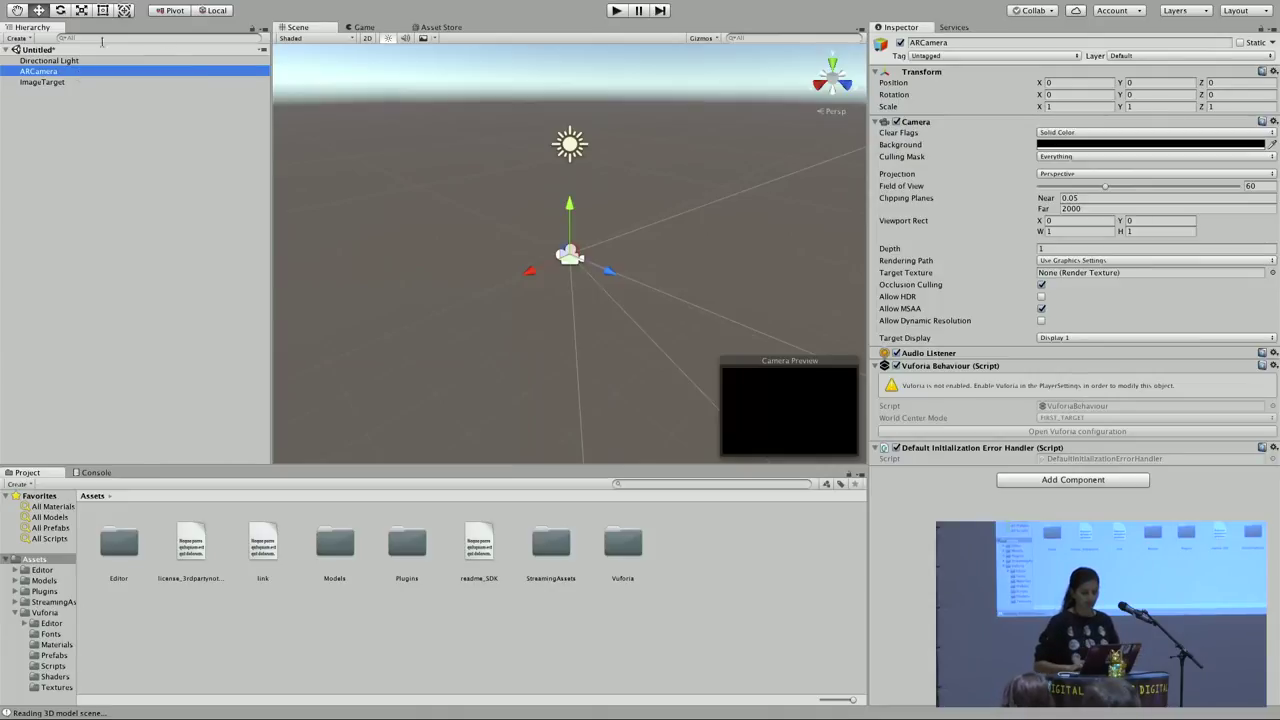
drag(868, 90, 674, 92)
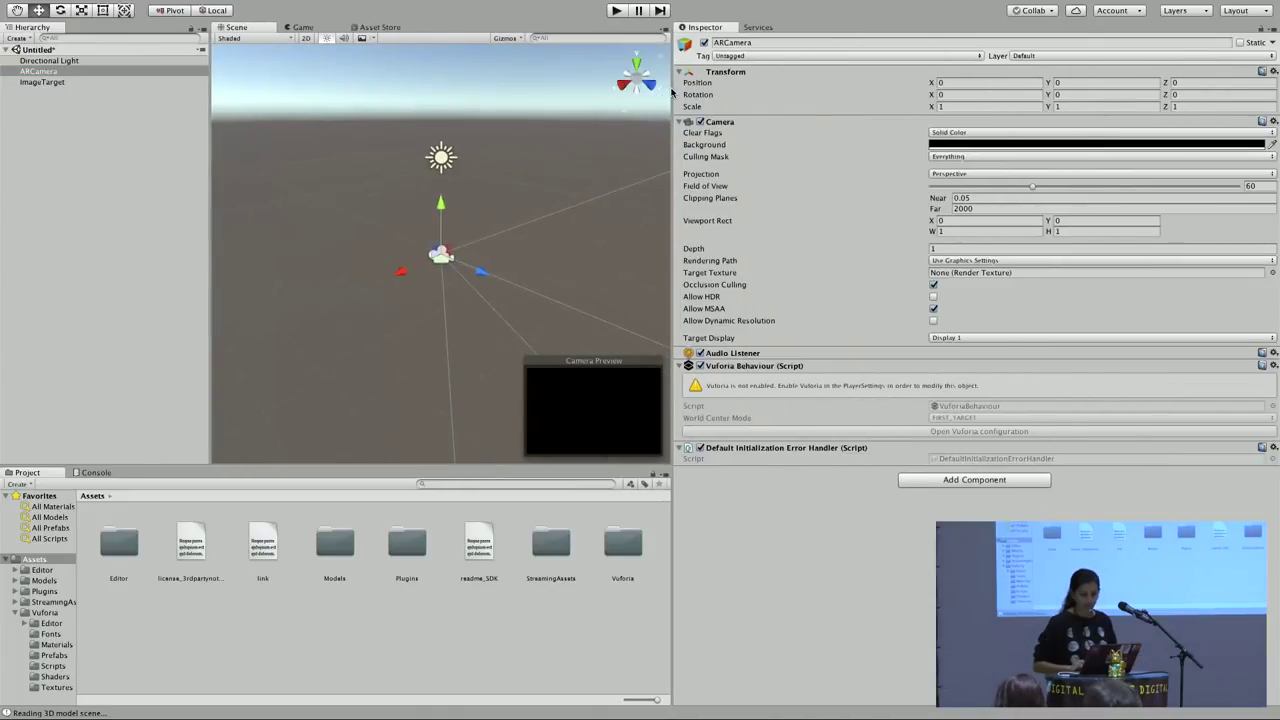
Compare the component settings of ARCamera and ImageTarget in the widened Inspector
click(81, 71)
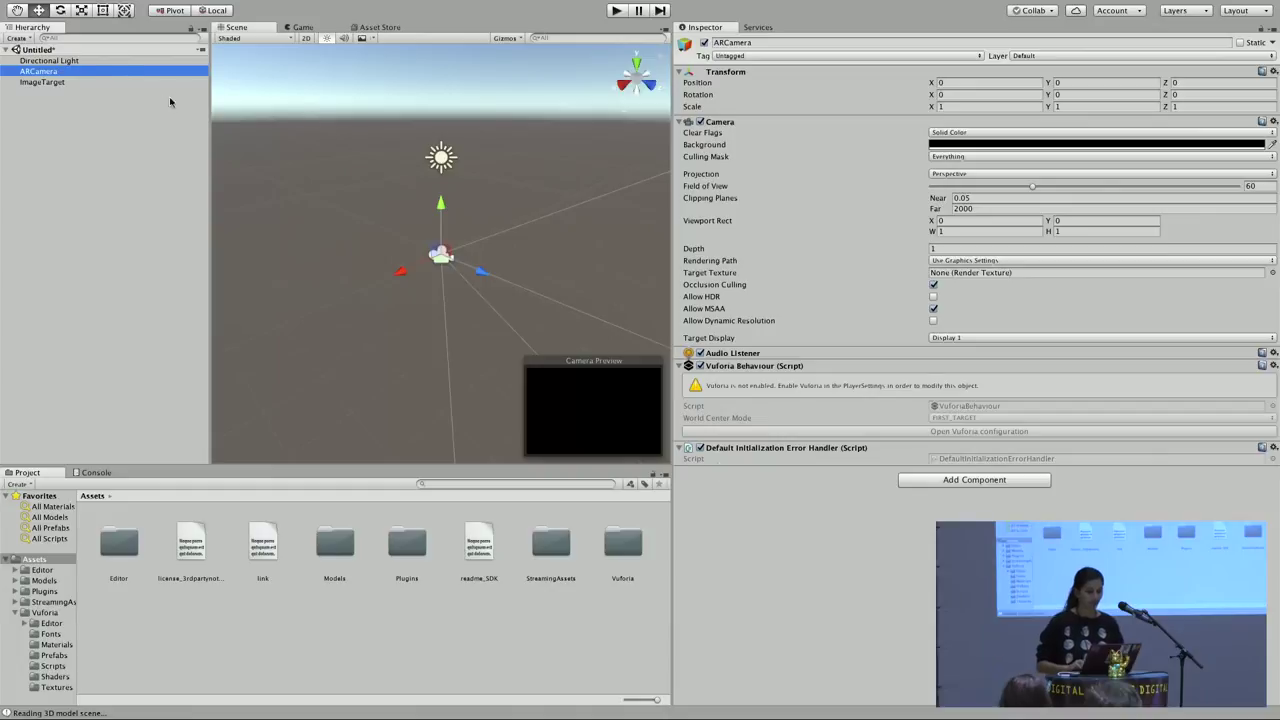
click(90, 81)
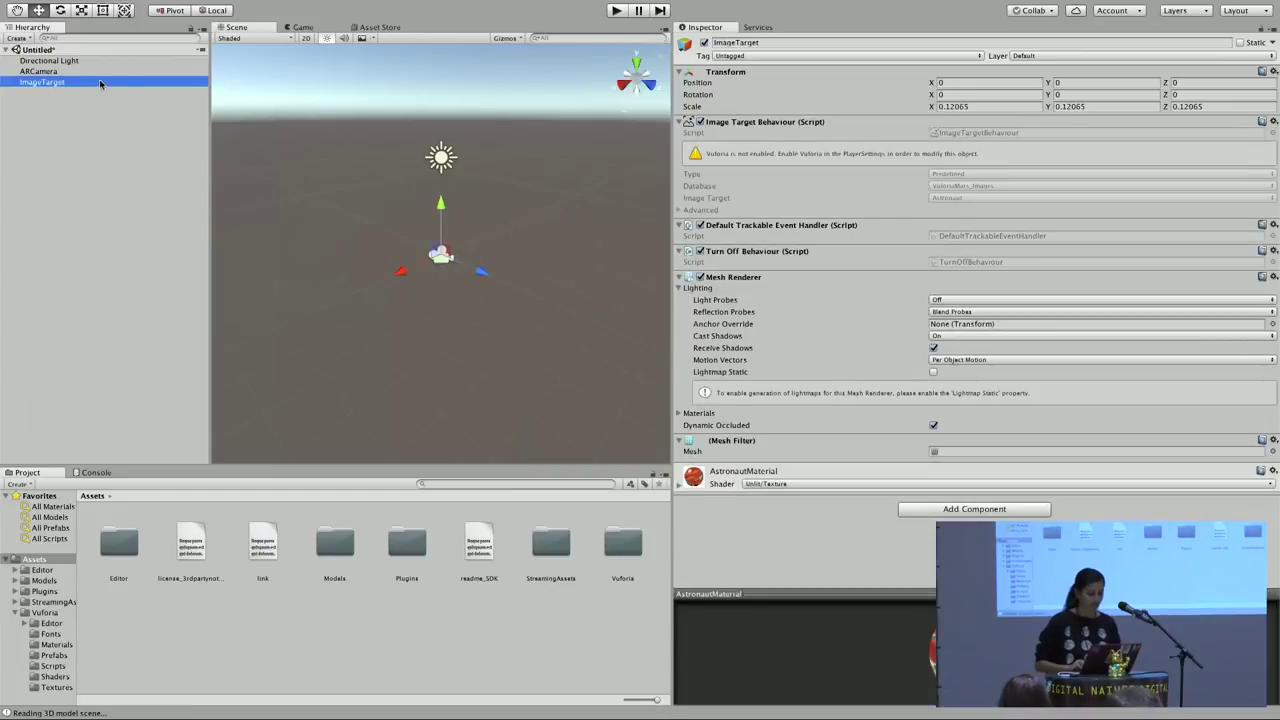
click(143, 71)
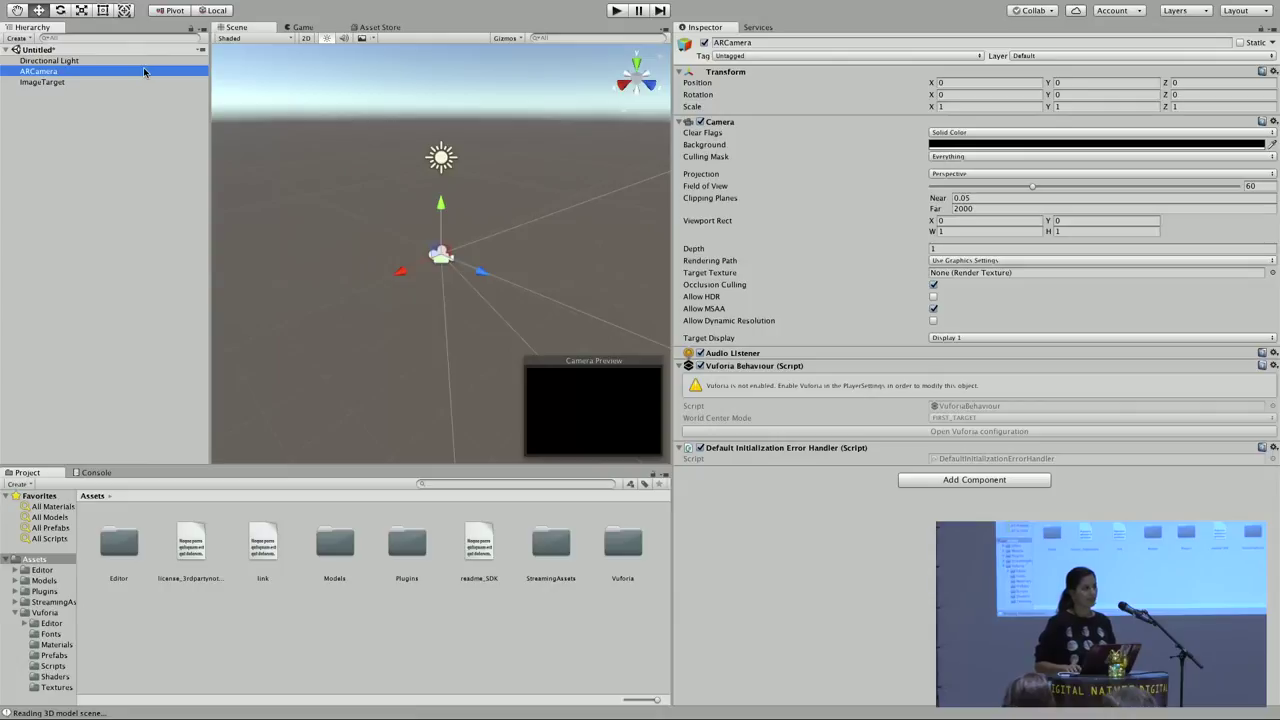
click(90, 85)
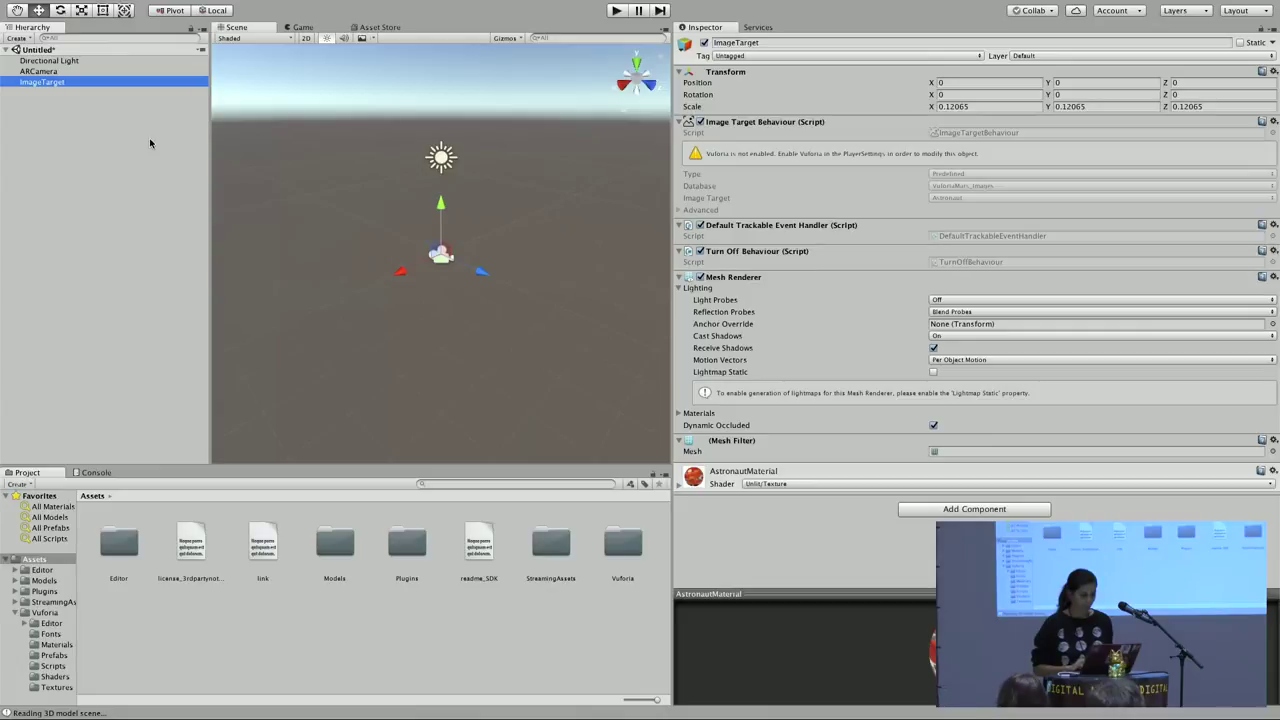
Switch to the browser, look over the License Manager in the Vuforia Developer Portal, and return to Unity
mouse_move(100, 5)
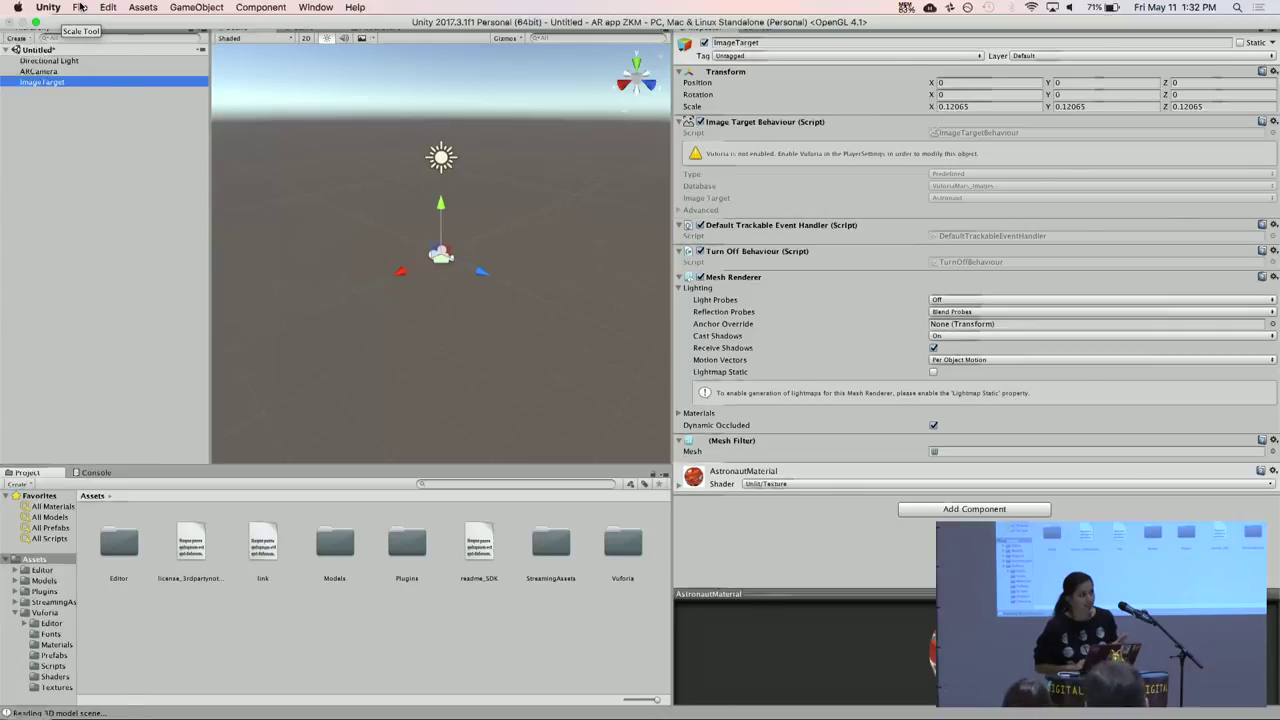
key(super+Tab)
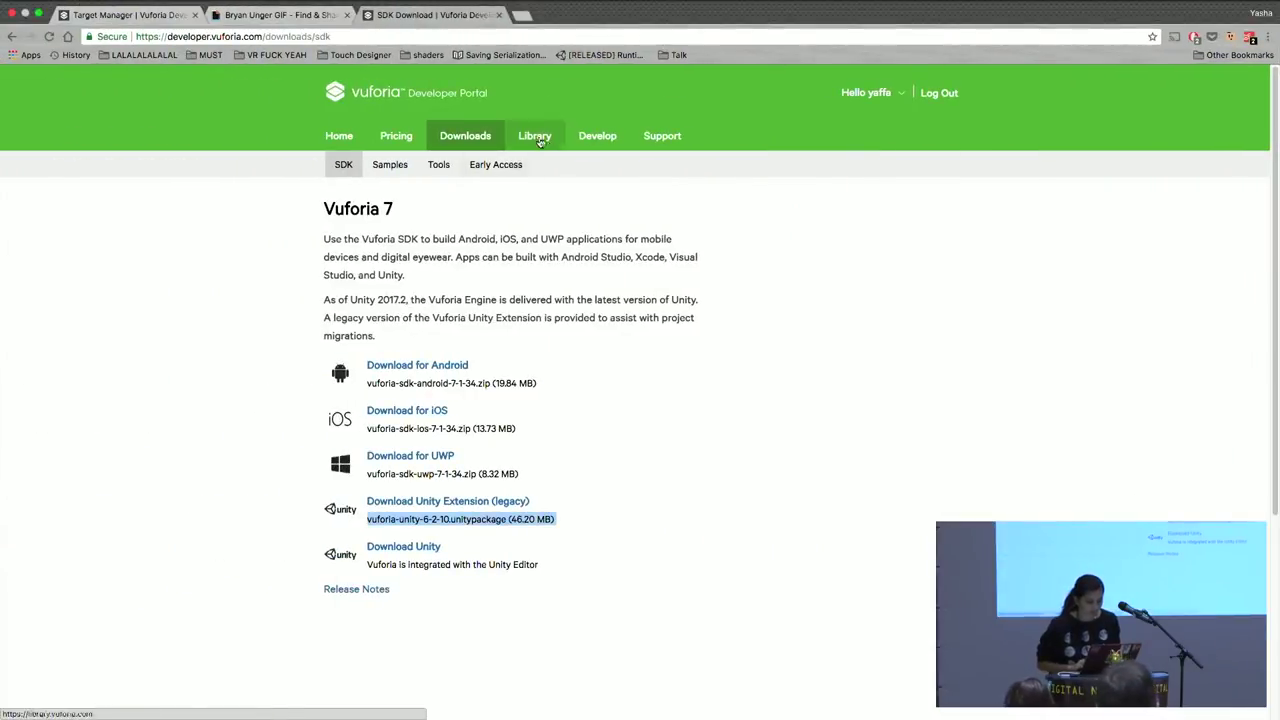
click(617, 139)
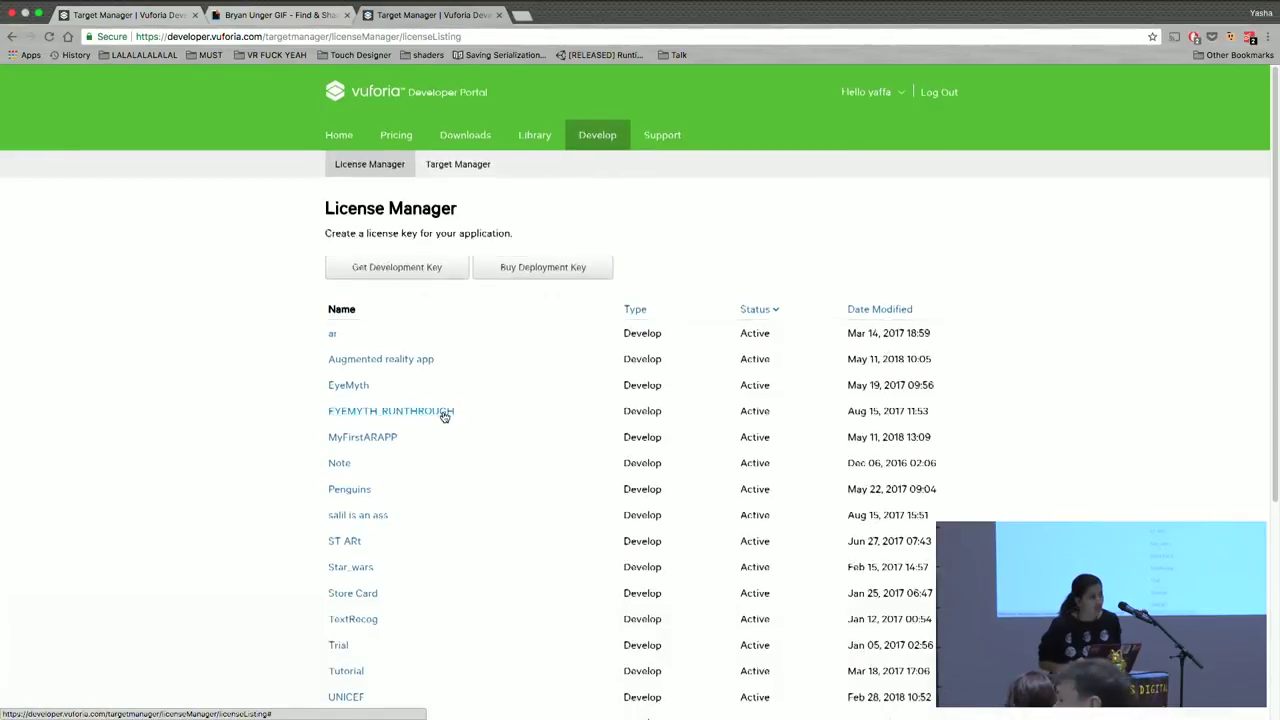
scroll(443, 414, down, 1)
key(ctrl+Right)
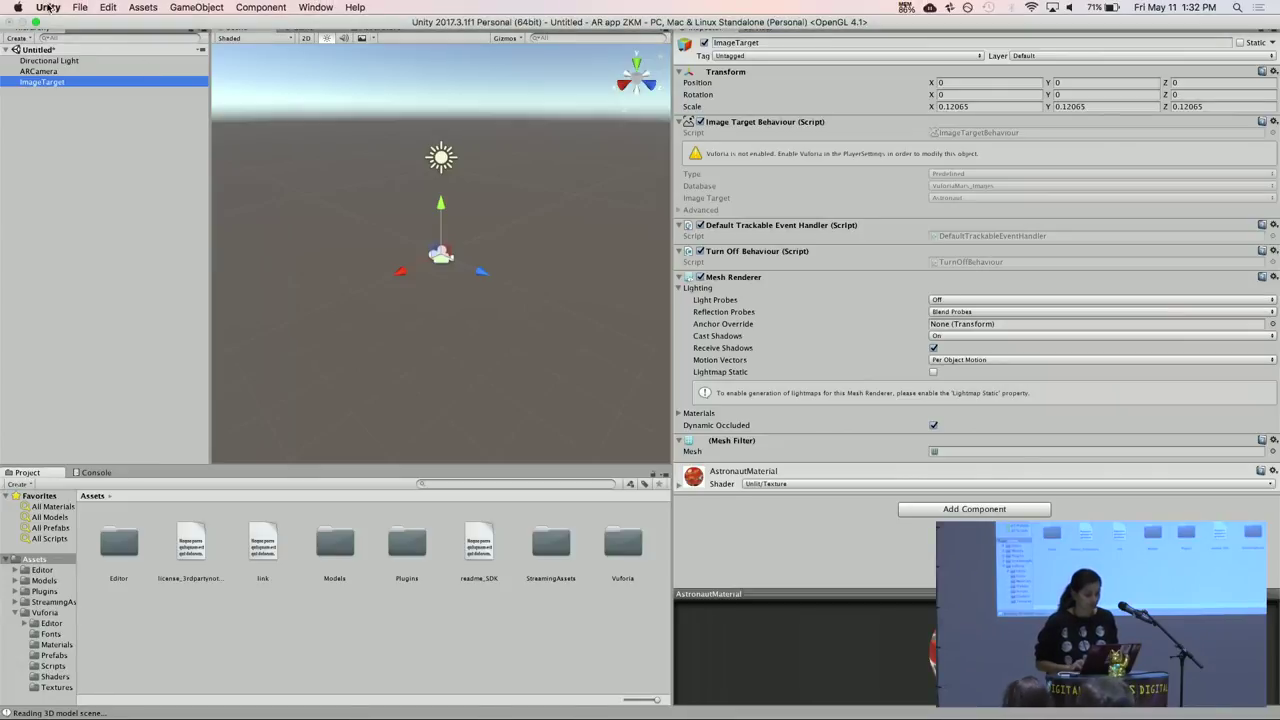
Enable Vuforia Augmented Reality Supported in the standalone player's XR Settings, and close the Build Settings
click(78, 7)
click(112, 137)
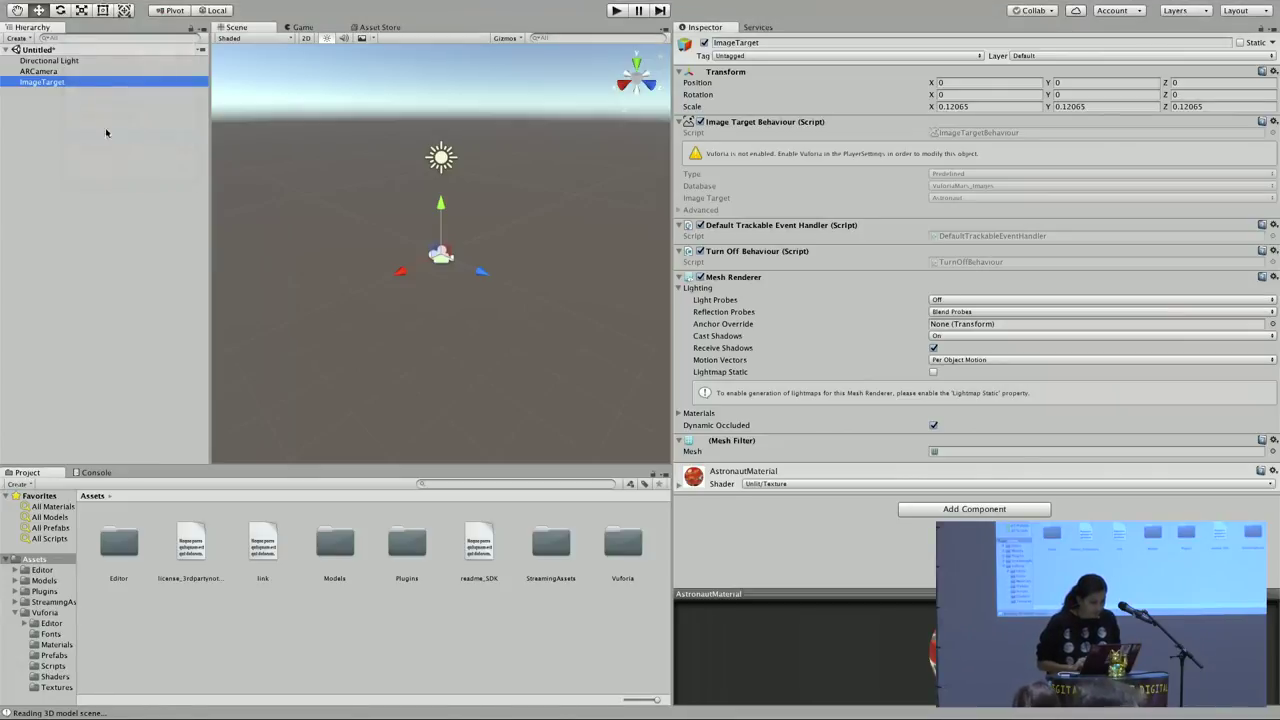
click(79, 7)
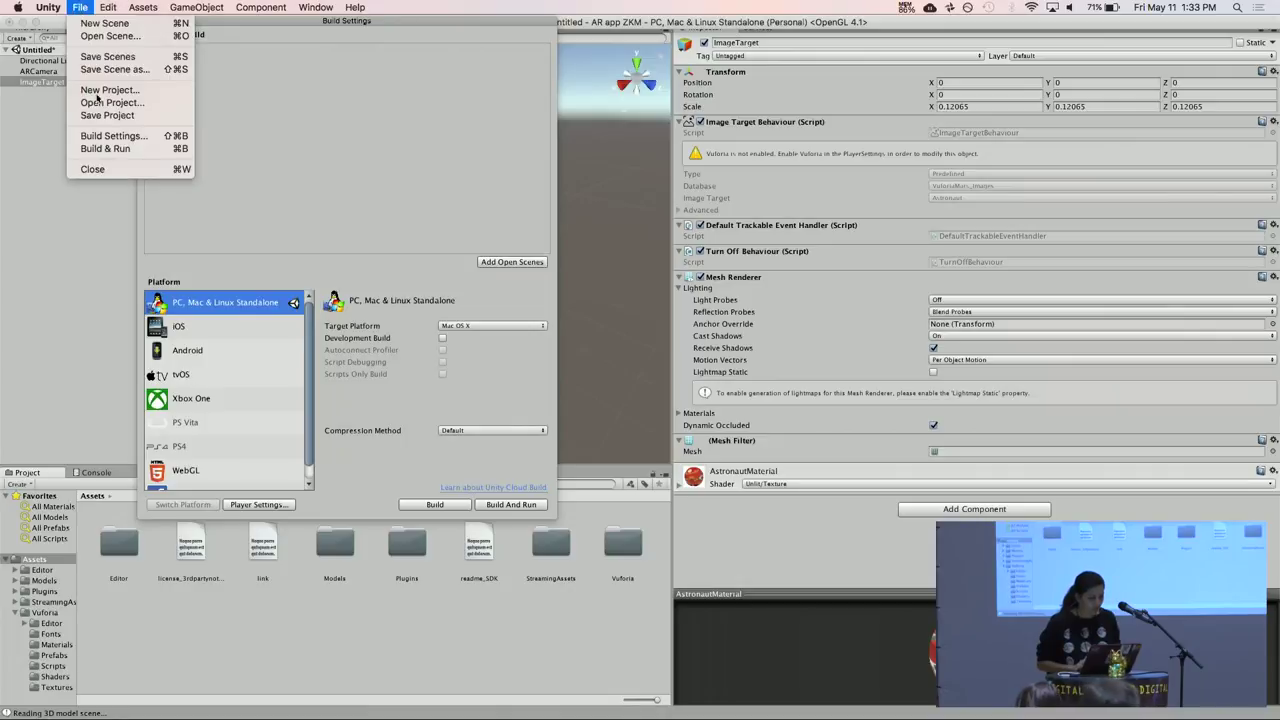
click(79, 7)
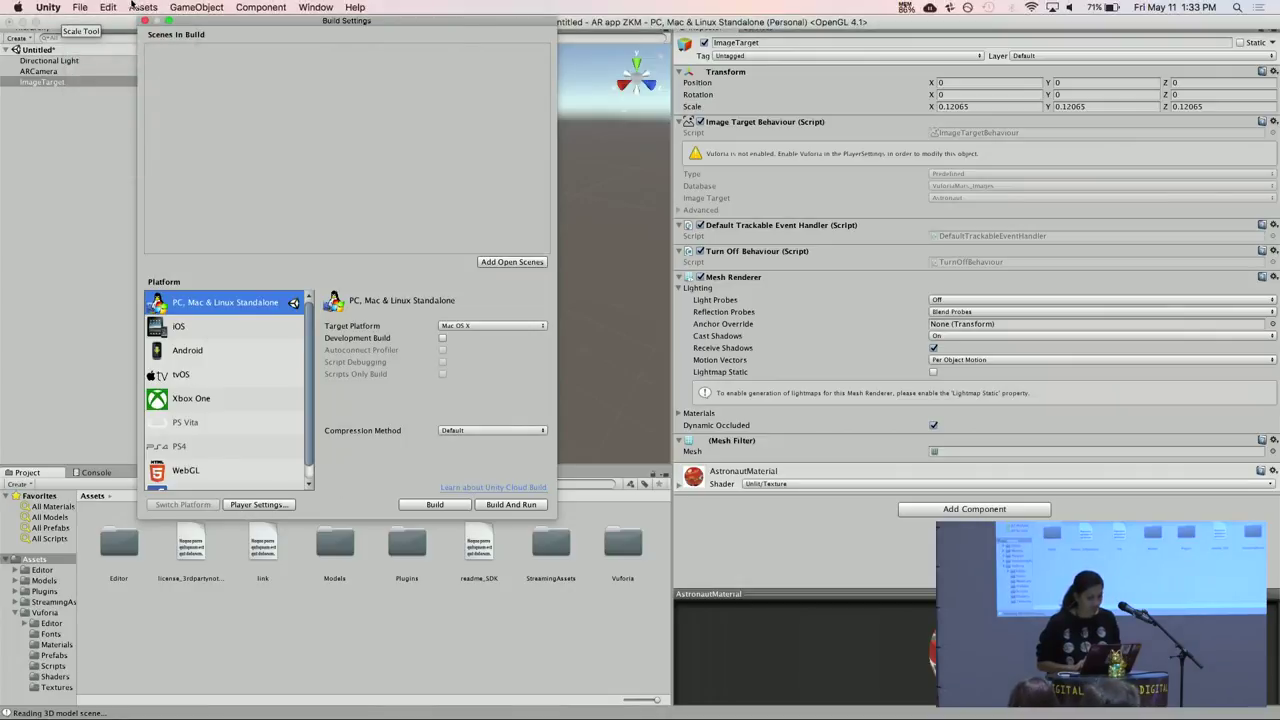
click(79, 7)
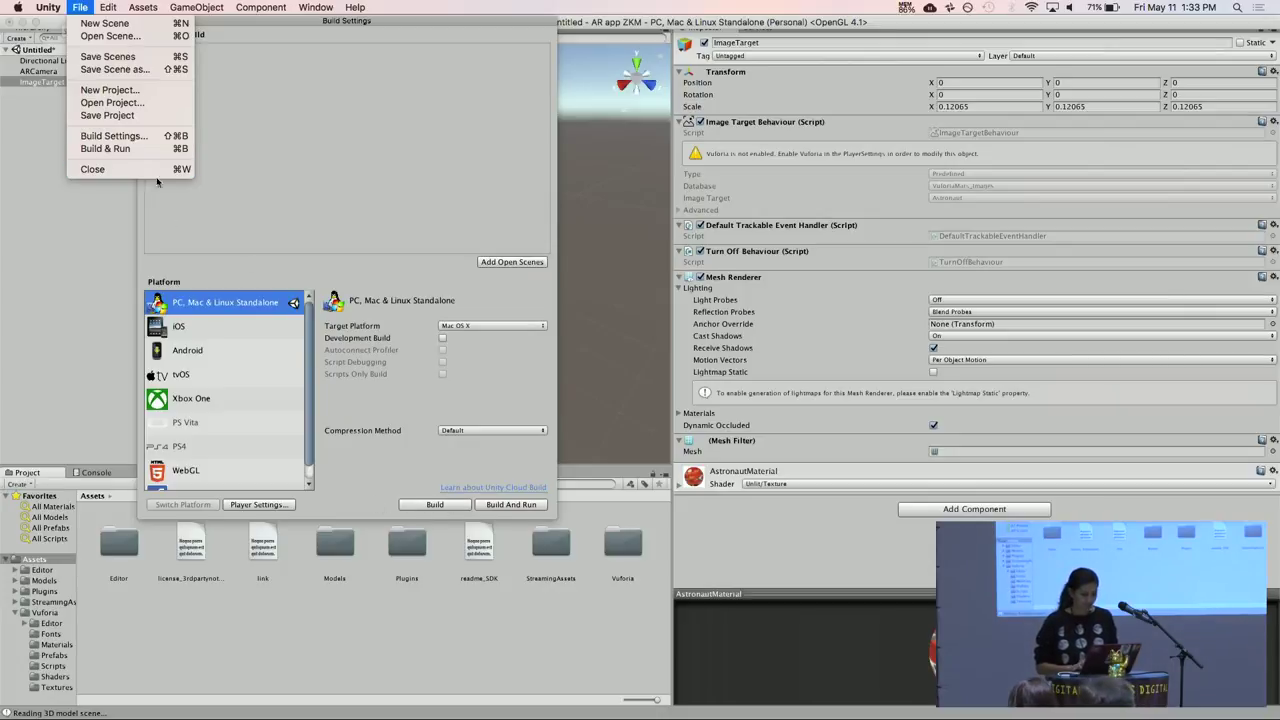
click(338, 504)
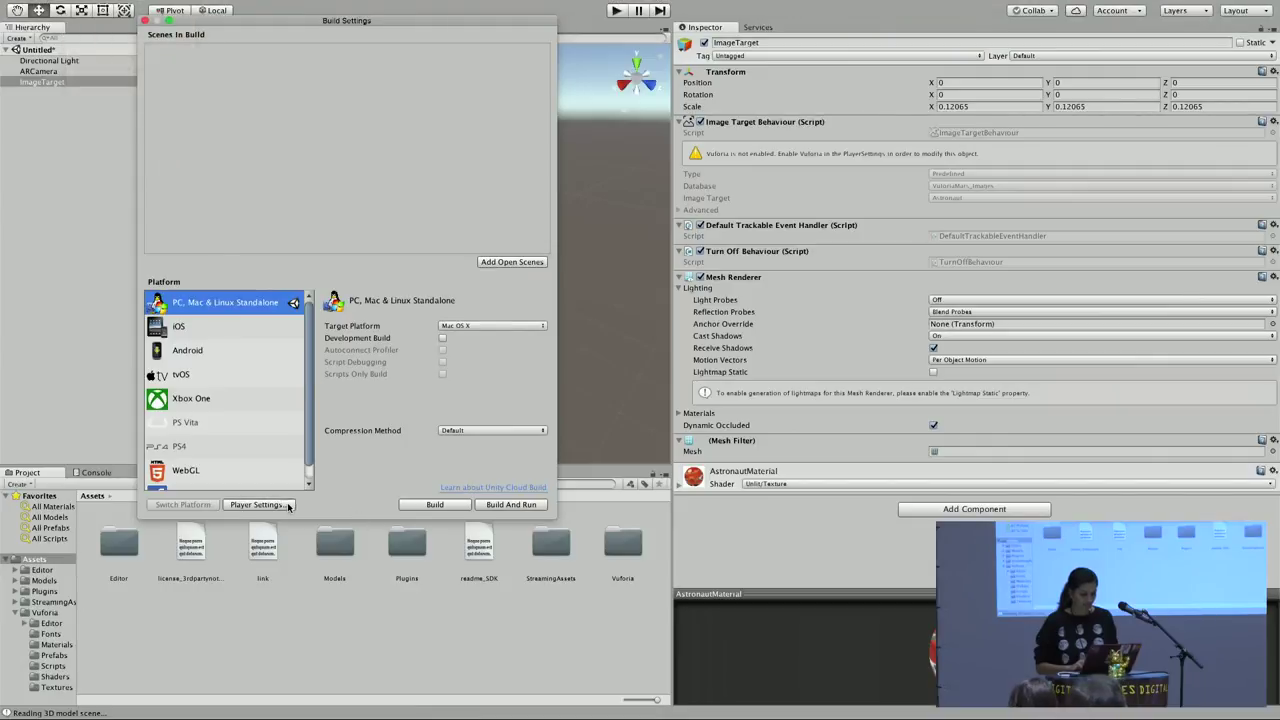
click(286, 504)
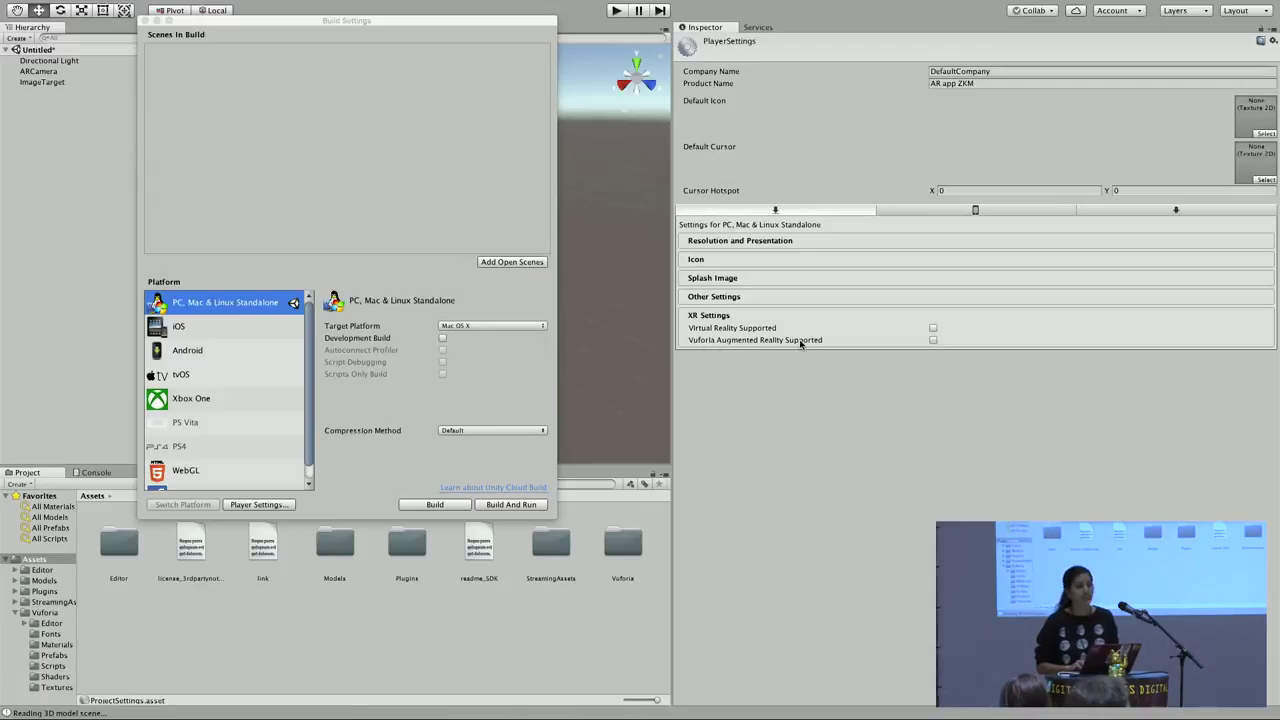
click(933, 340)
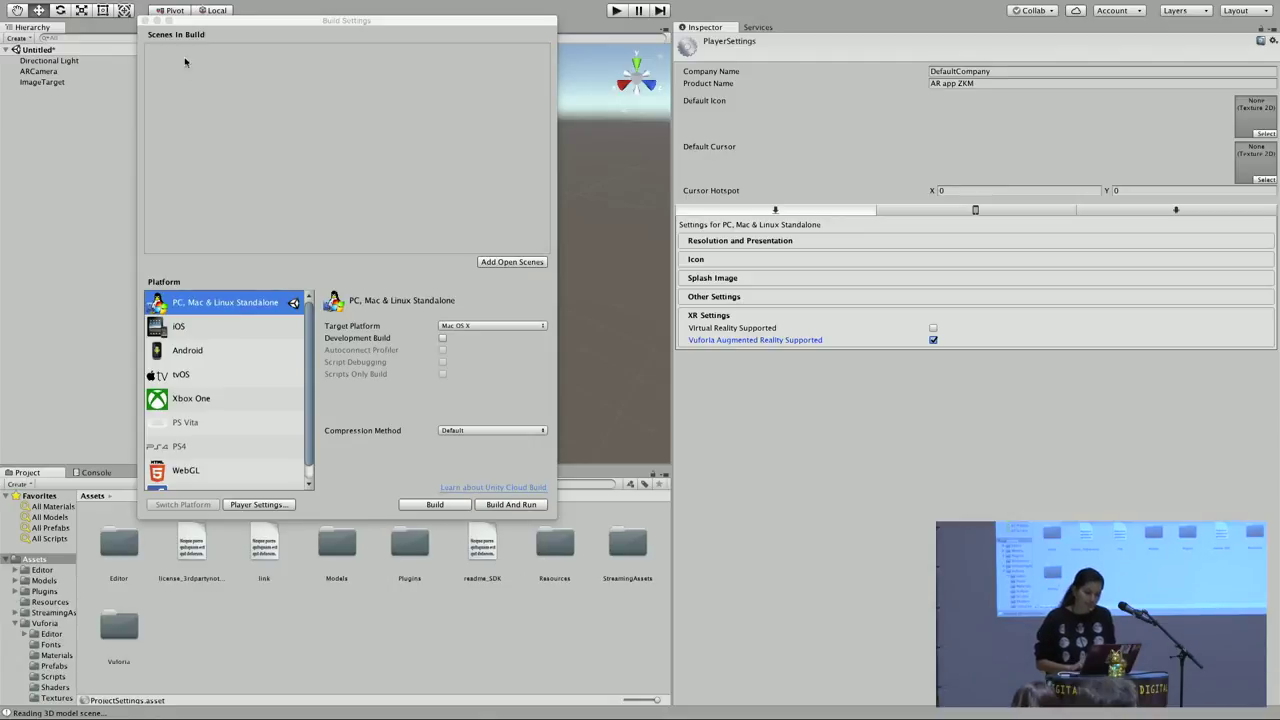
click(145, 21)
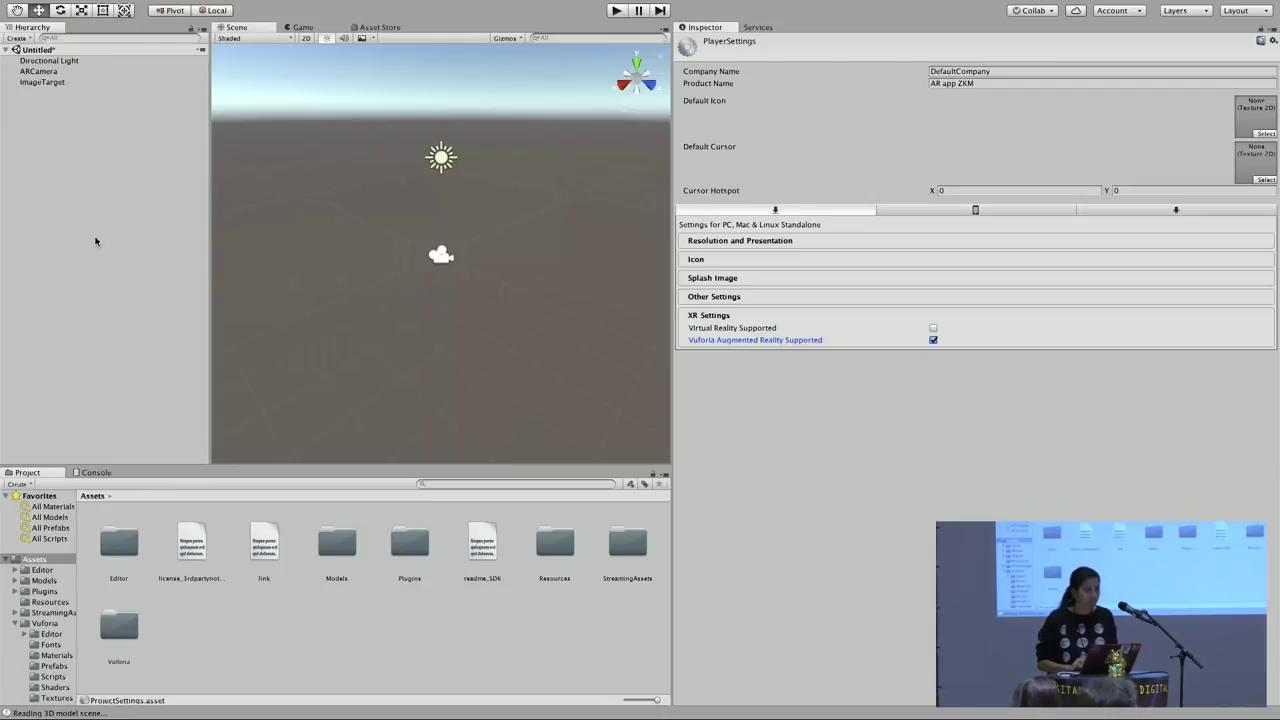
Reopen the Build Settings and Player Settings to review where Vuforia support is enabled, and close the Build Settings
click(79, 7)
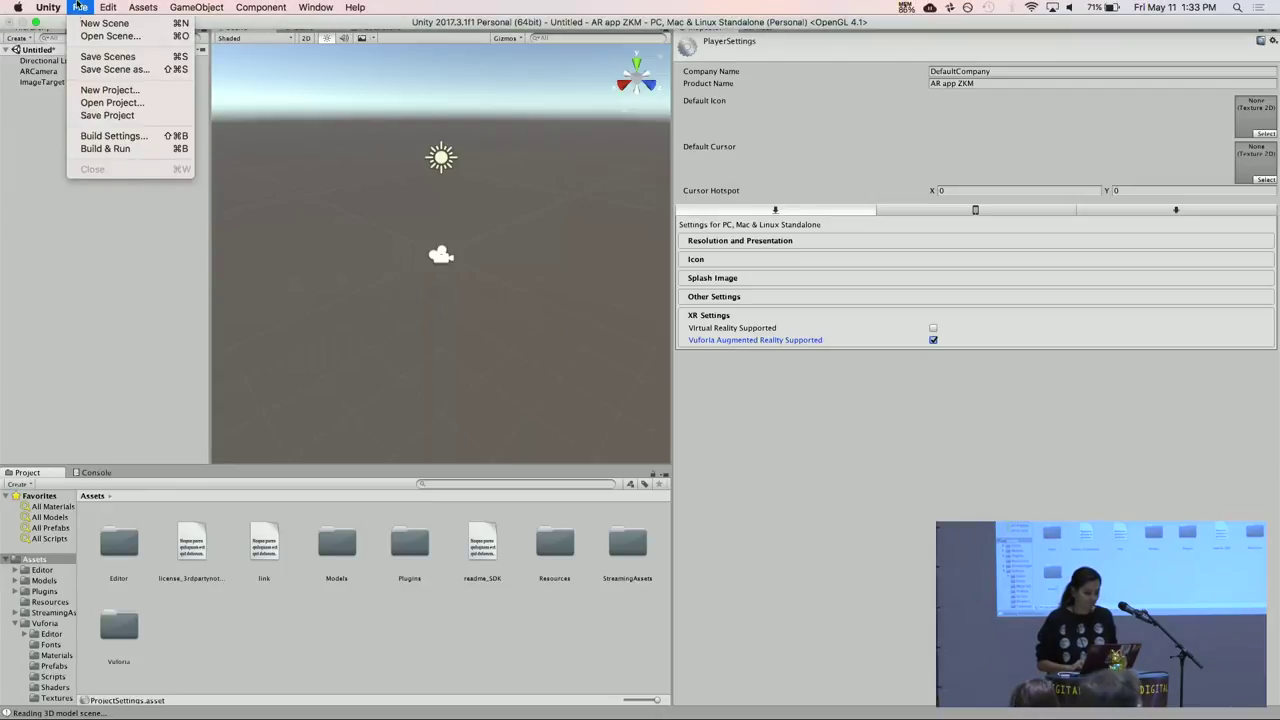
click(96, 136)
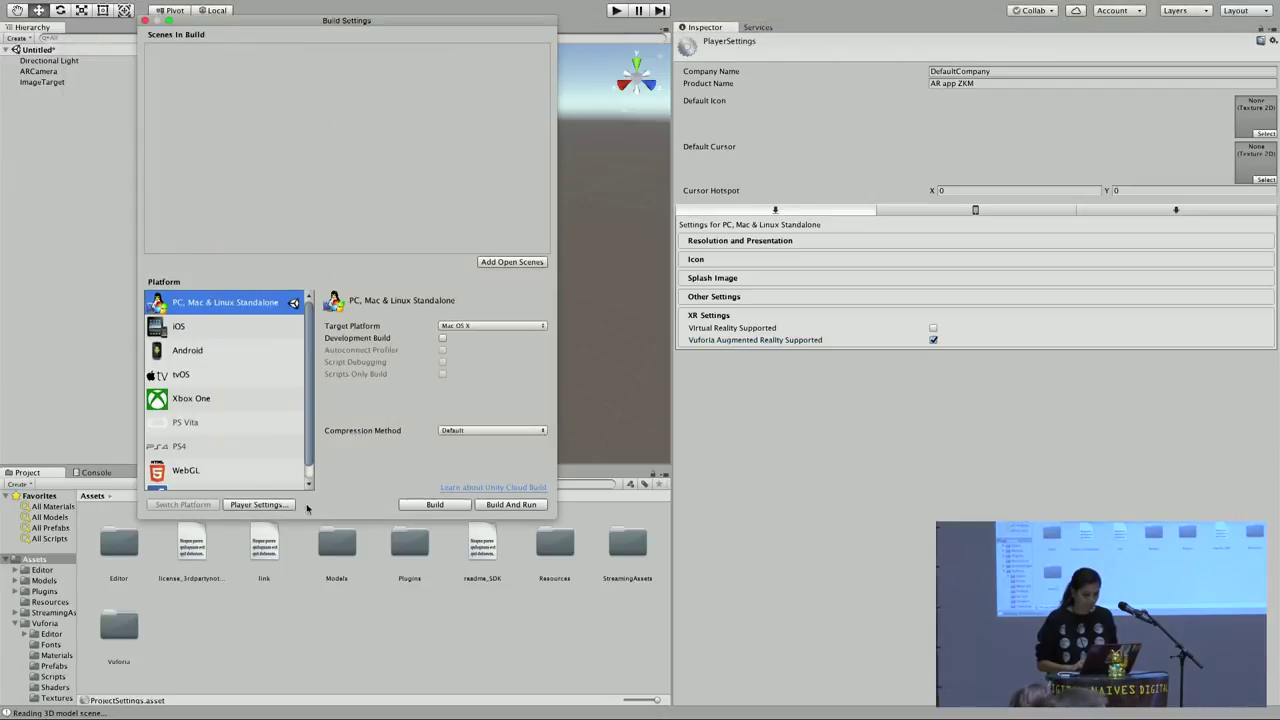
click(289, 504)
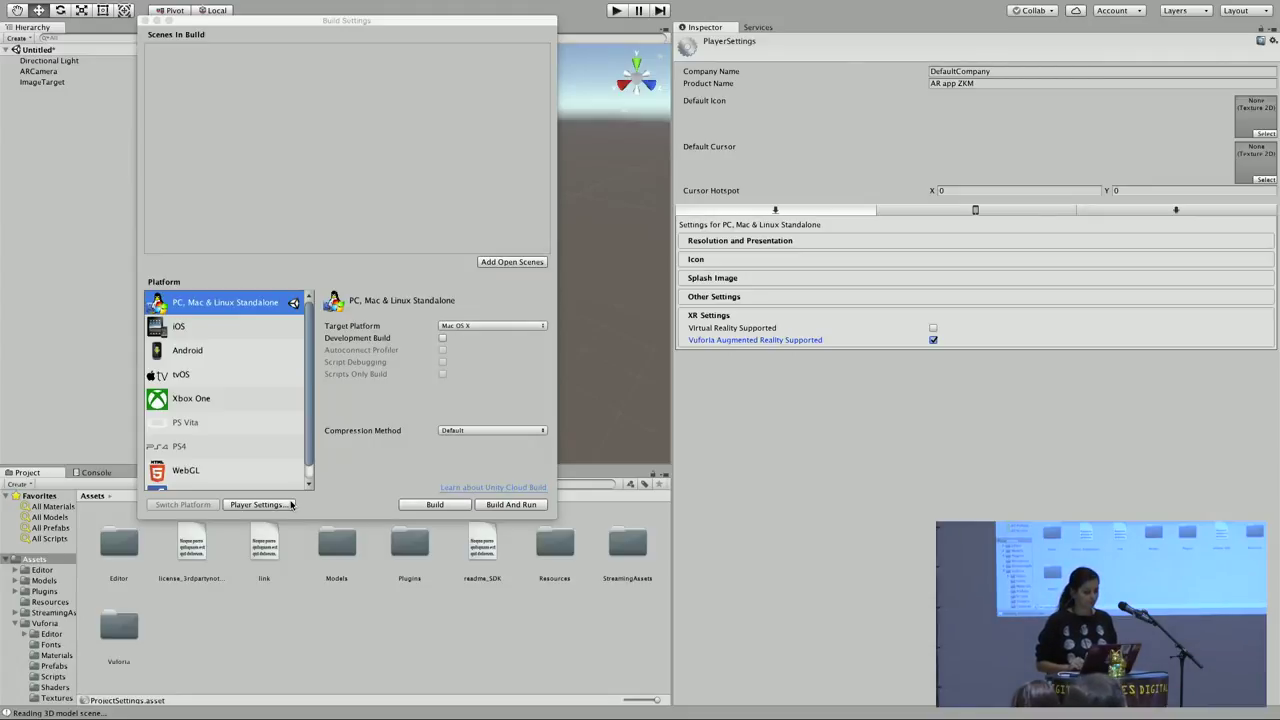
click(80, 7)
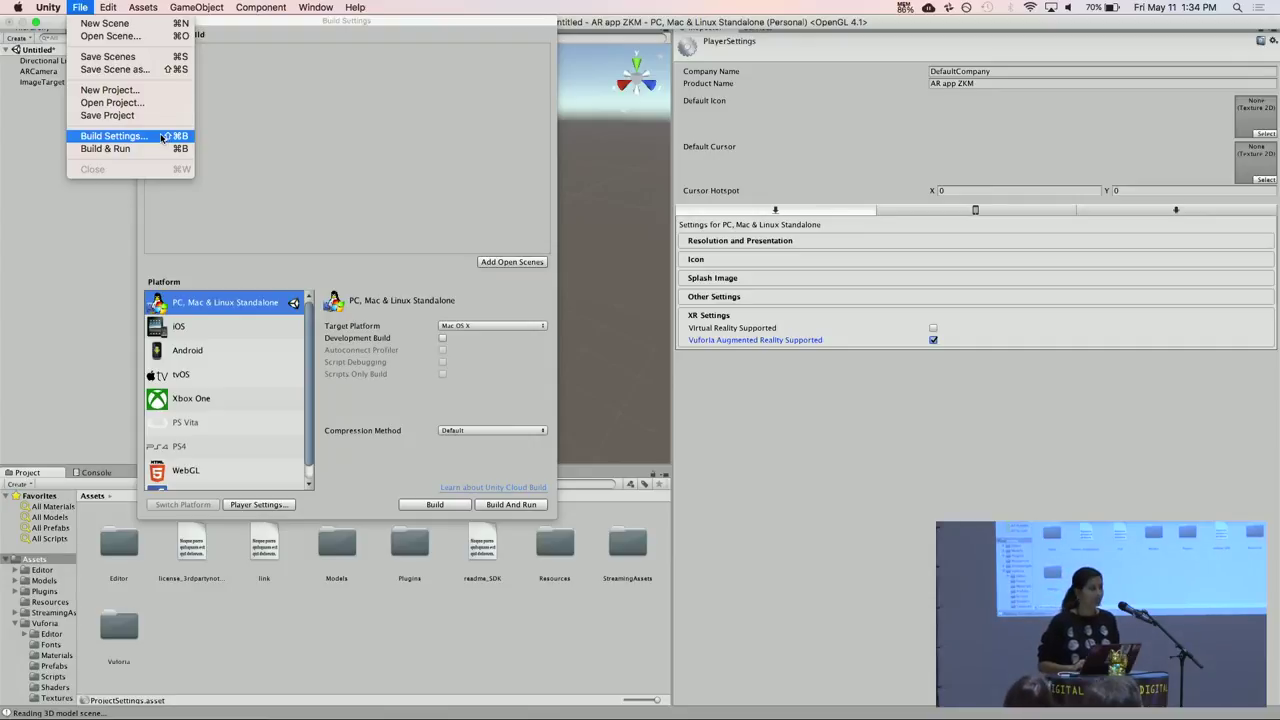
click(163, 137)
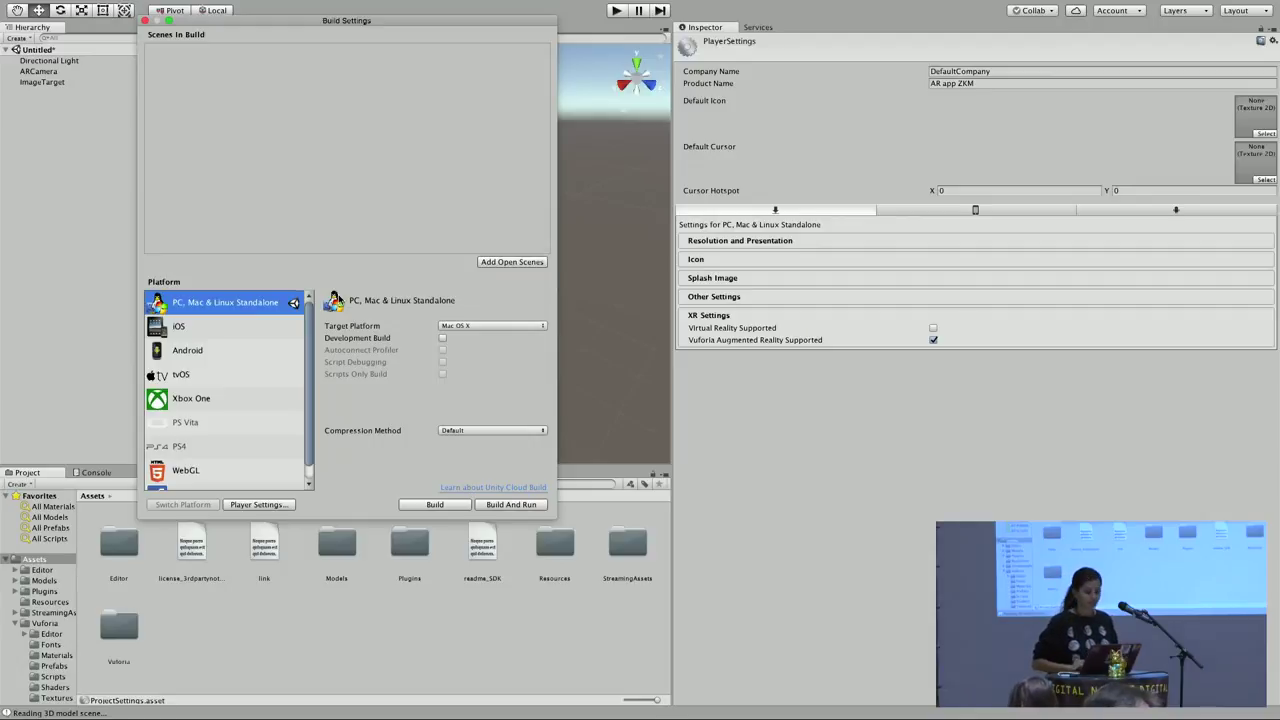
click(79, 7)
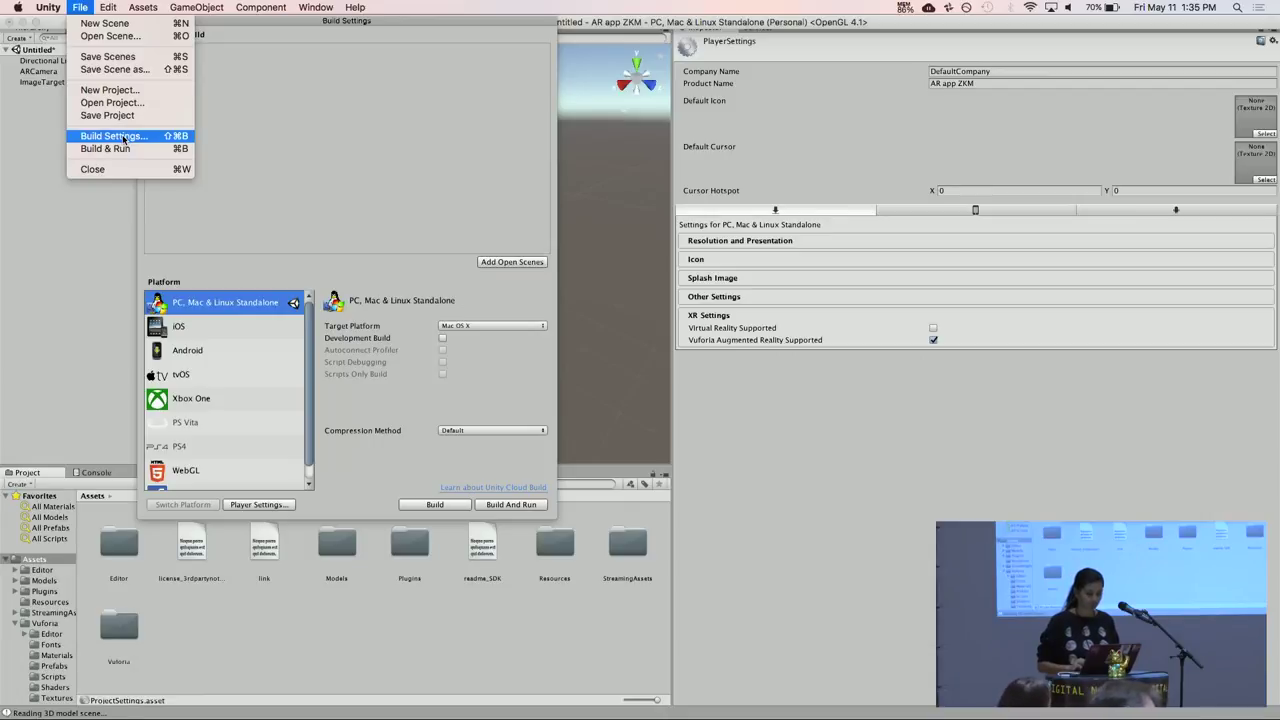
click(124, 137)
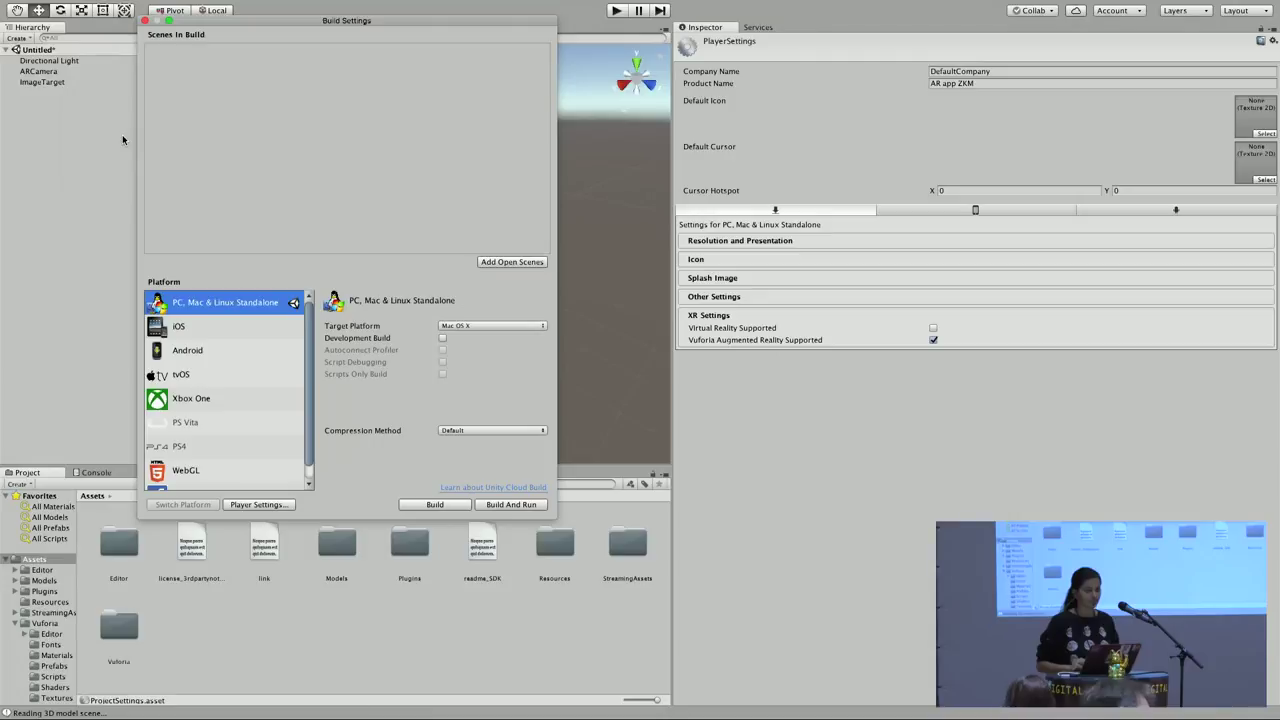
click(83, 7)
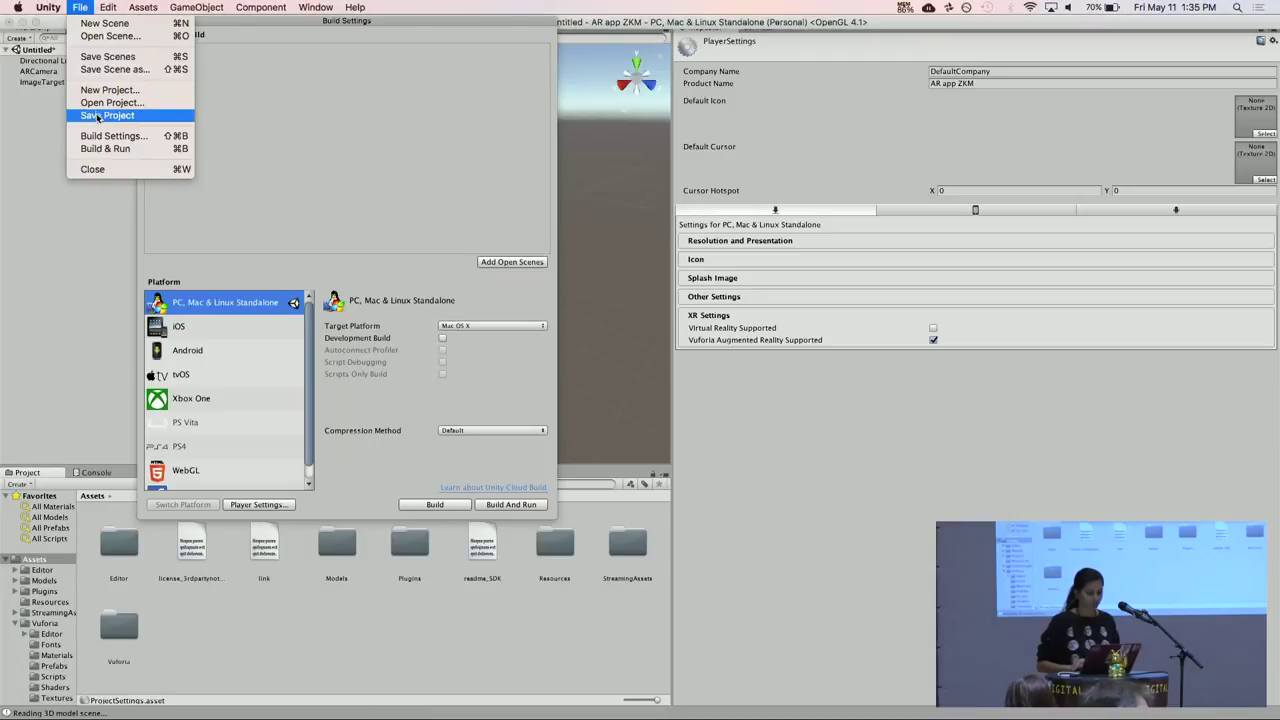
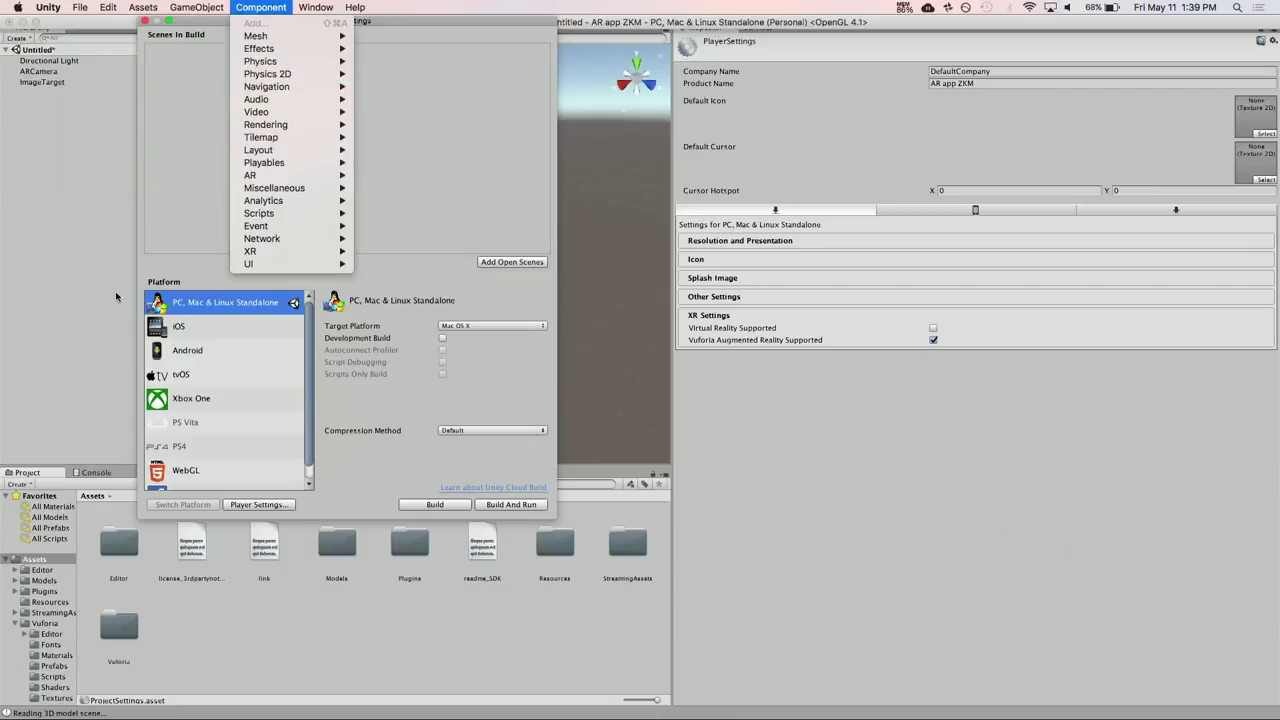
click(168, 36)
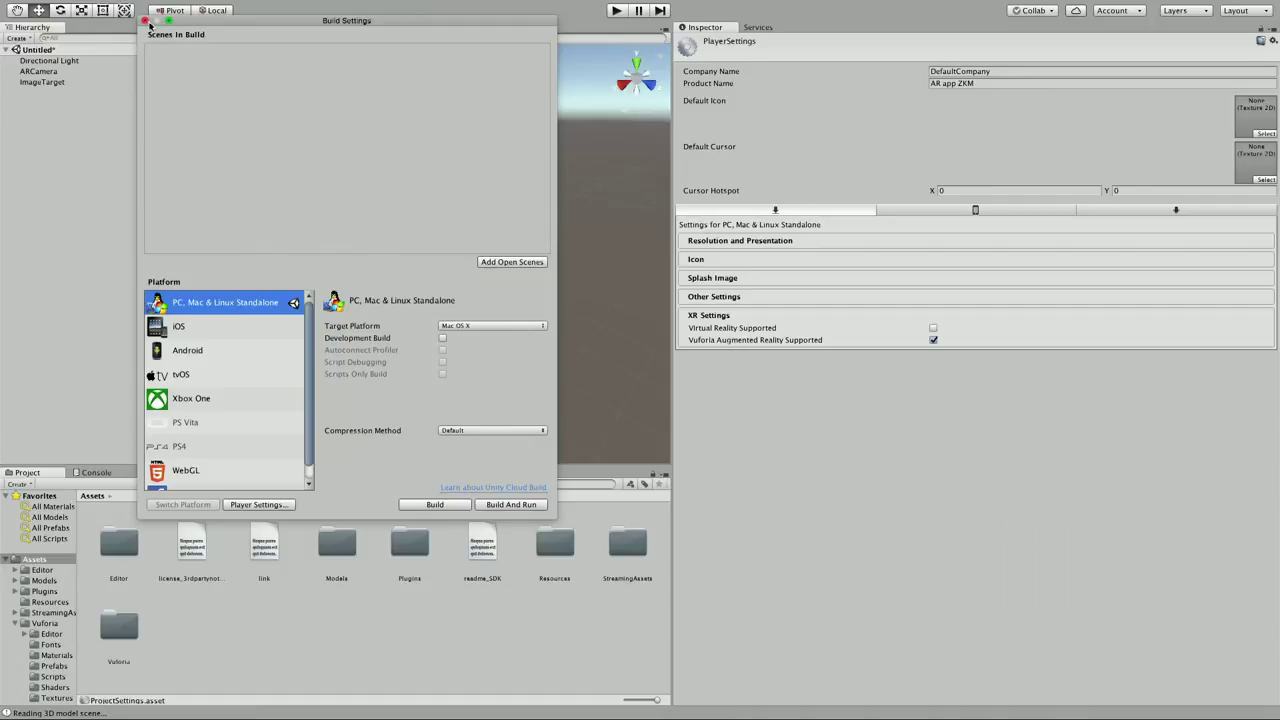
click(145, 20)
Open the Vuforia configuration from the ARCamera's Vuforia Behaviour component
click(50, 72)
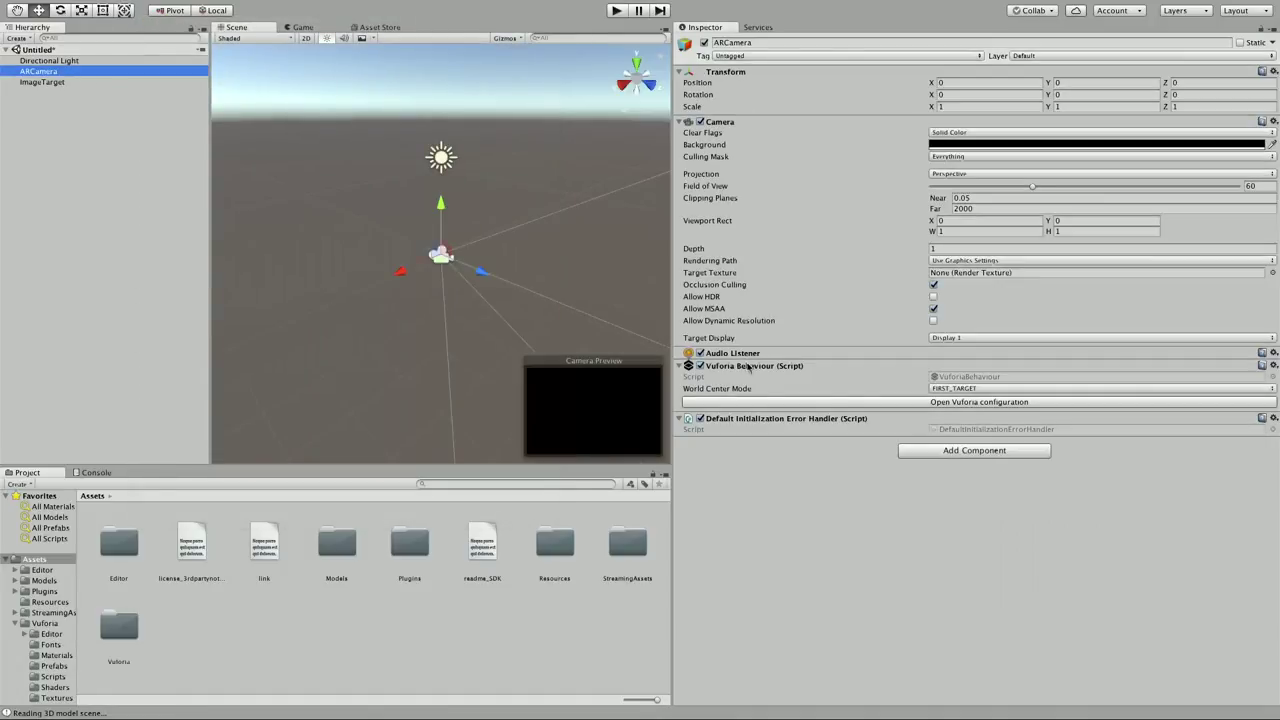
click(816, 402)
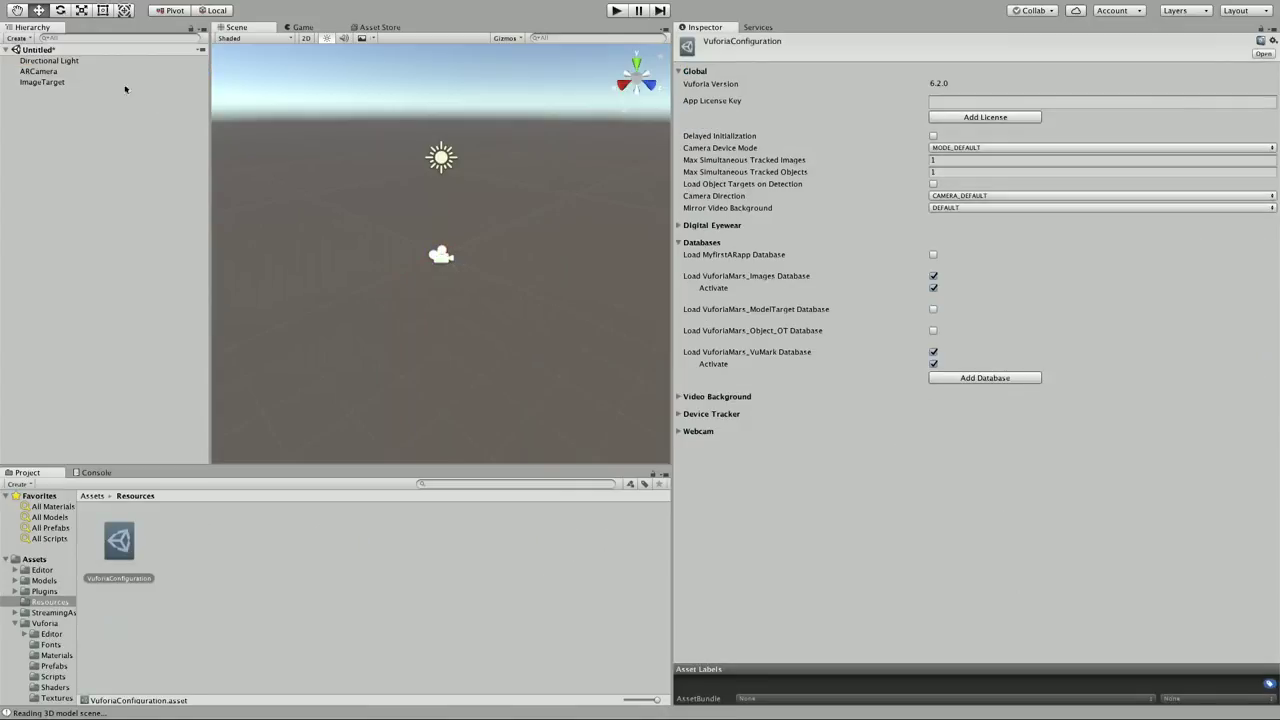
Open the Vuforia configuration from the ARCamera and make its App License Key ready for entry
click(117, 82)
click(86, 61)
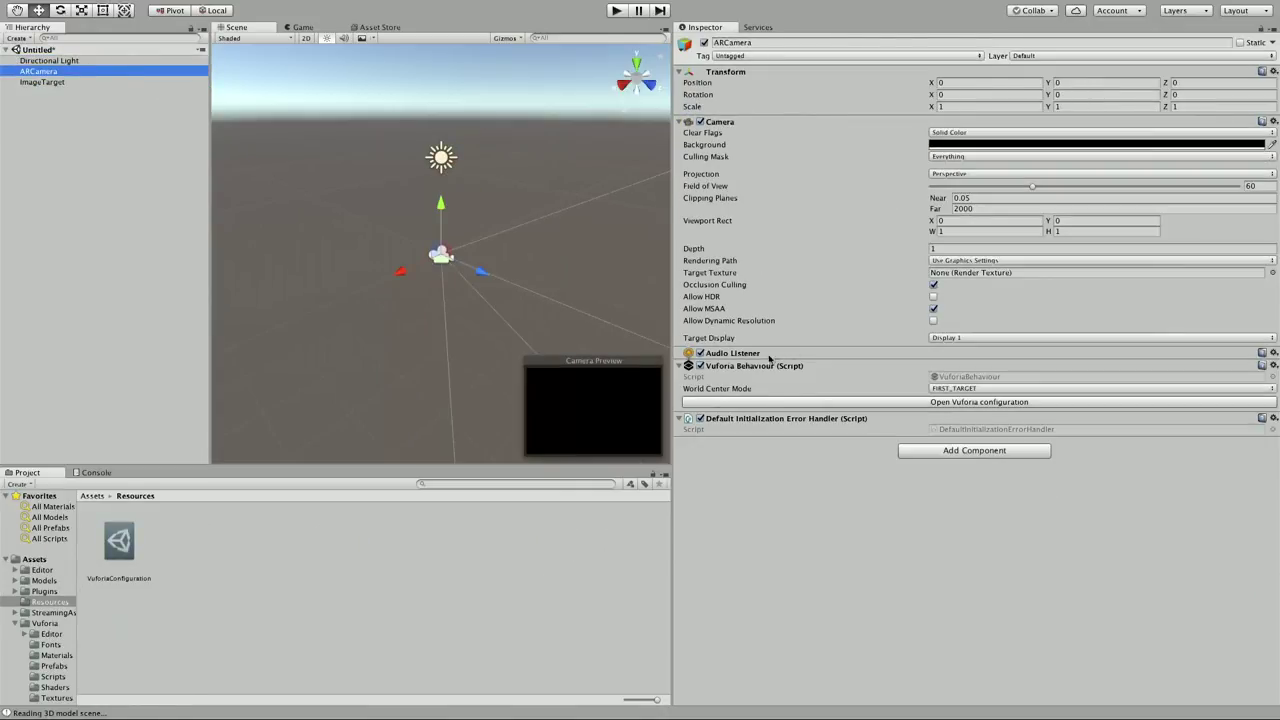
click(786, 402)
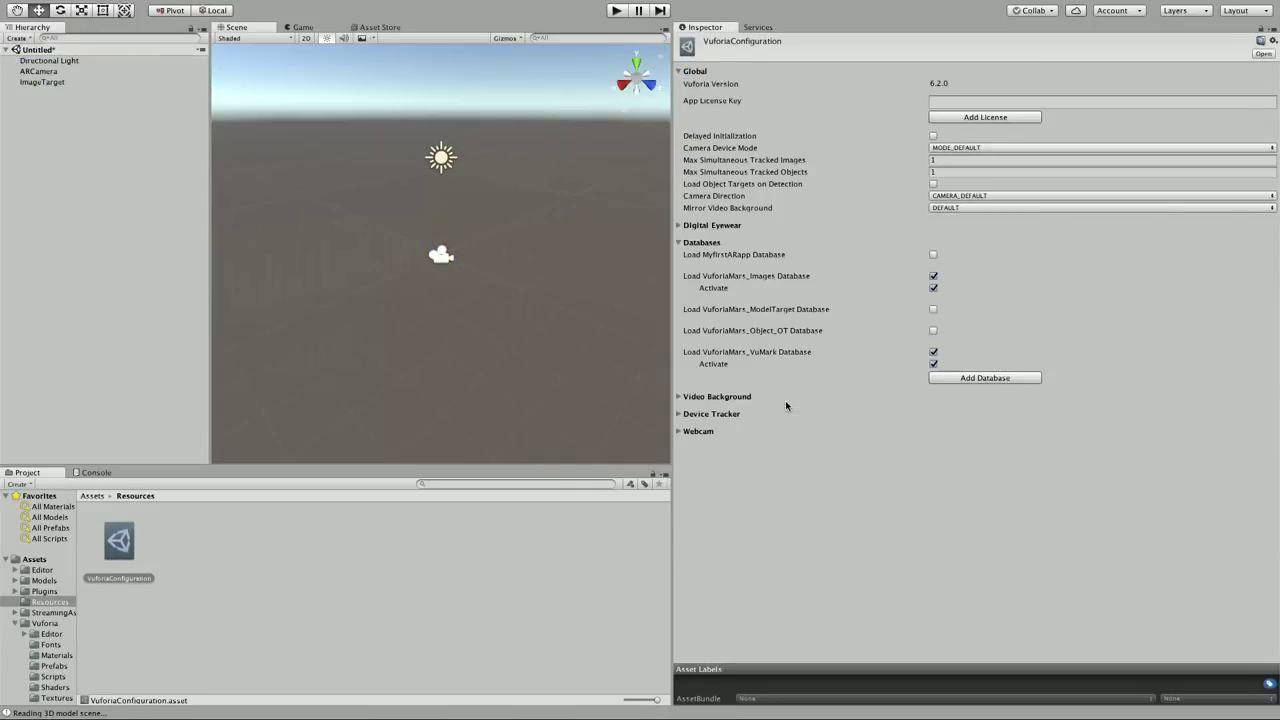
click(949, 100)
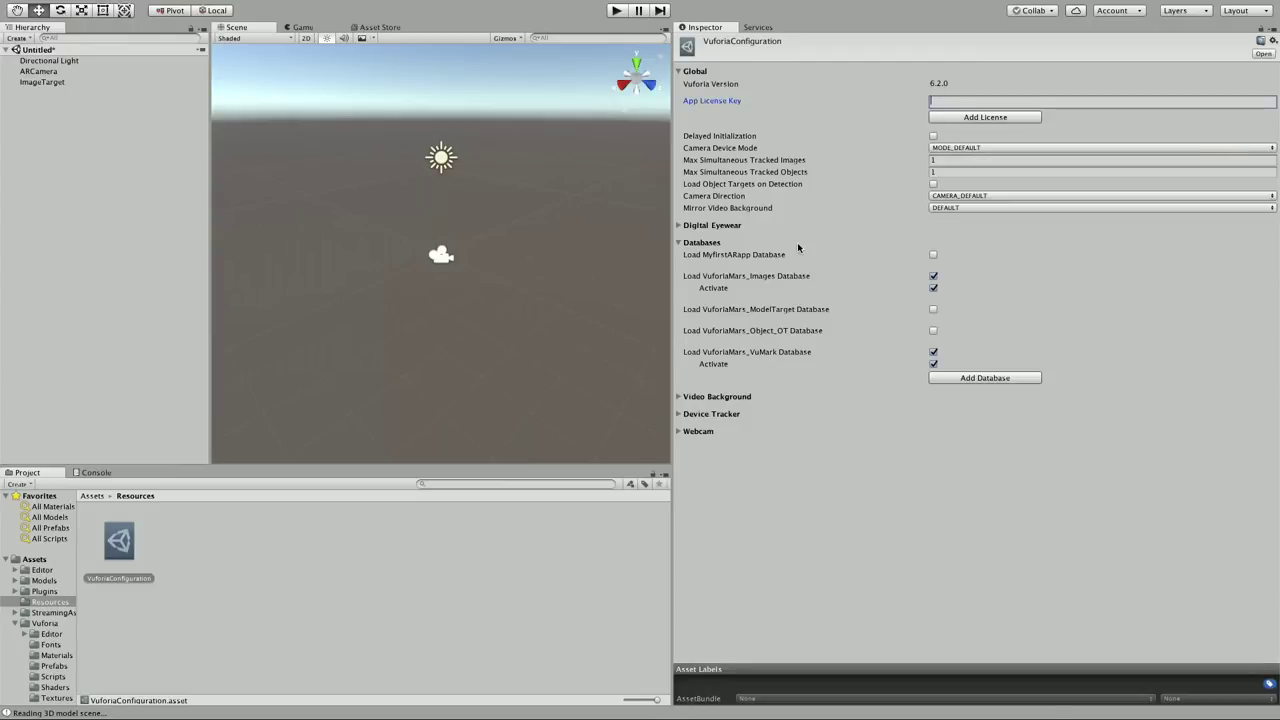
Copy the license key of Unity Vuforia Tutorial from the browser's License Manager and paste it into Unity's App License Key
key(ctrl+Left)
click(372, 136)
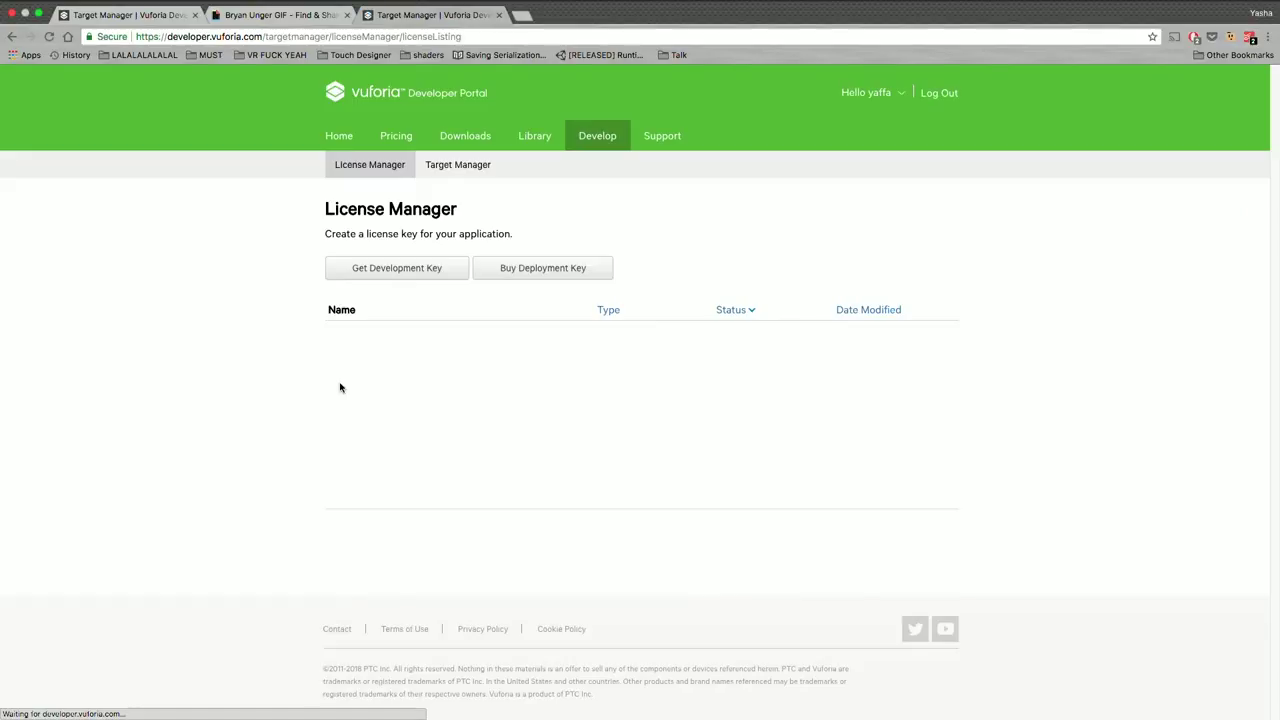
scroll(345, 444, down, 5)
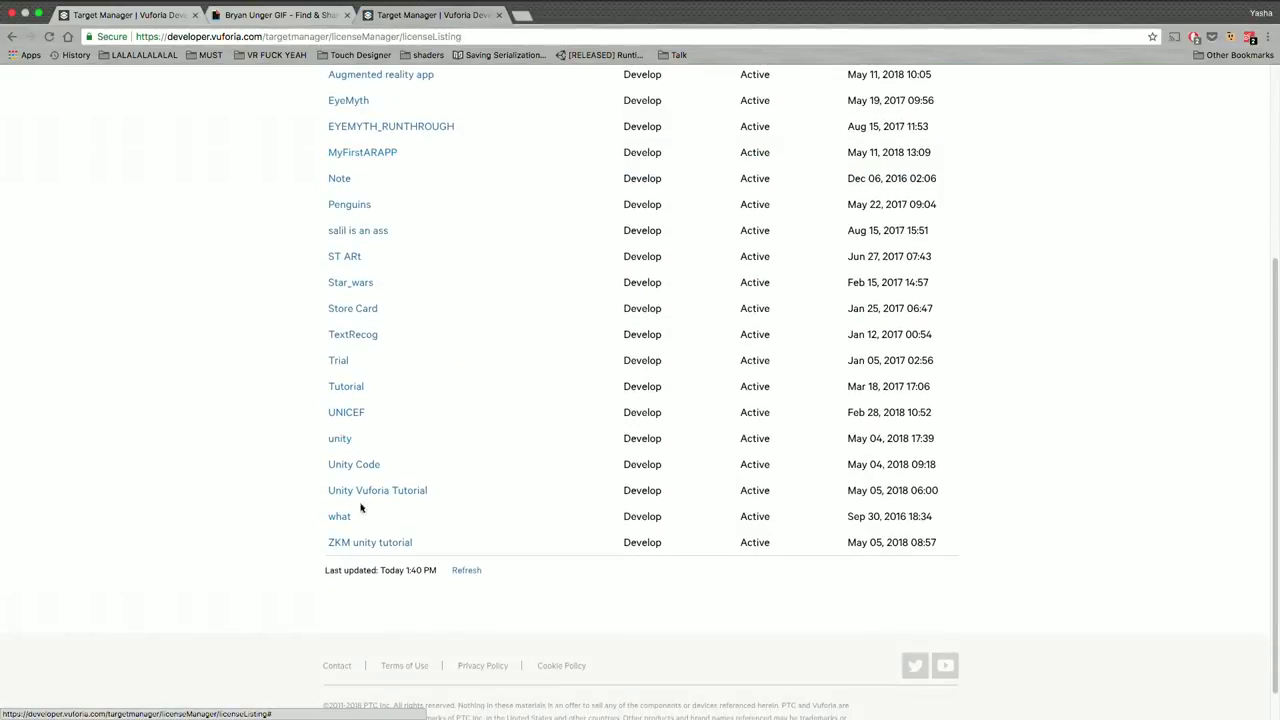
click(363, 492)
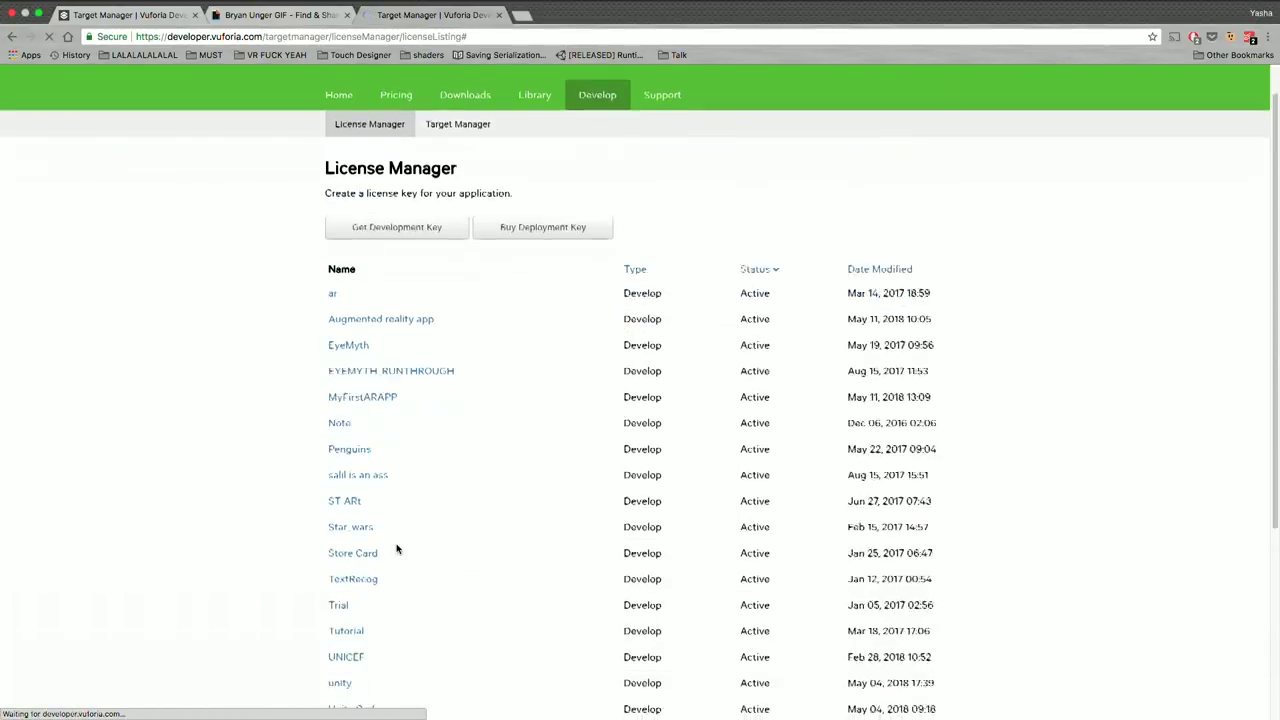
triple_click(411, 430)
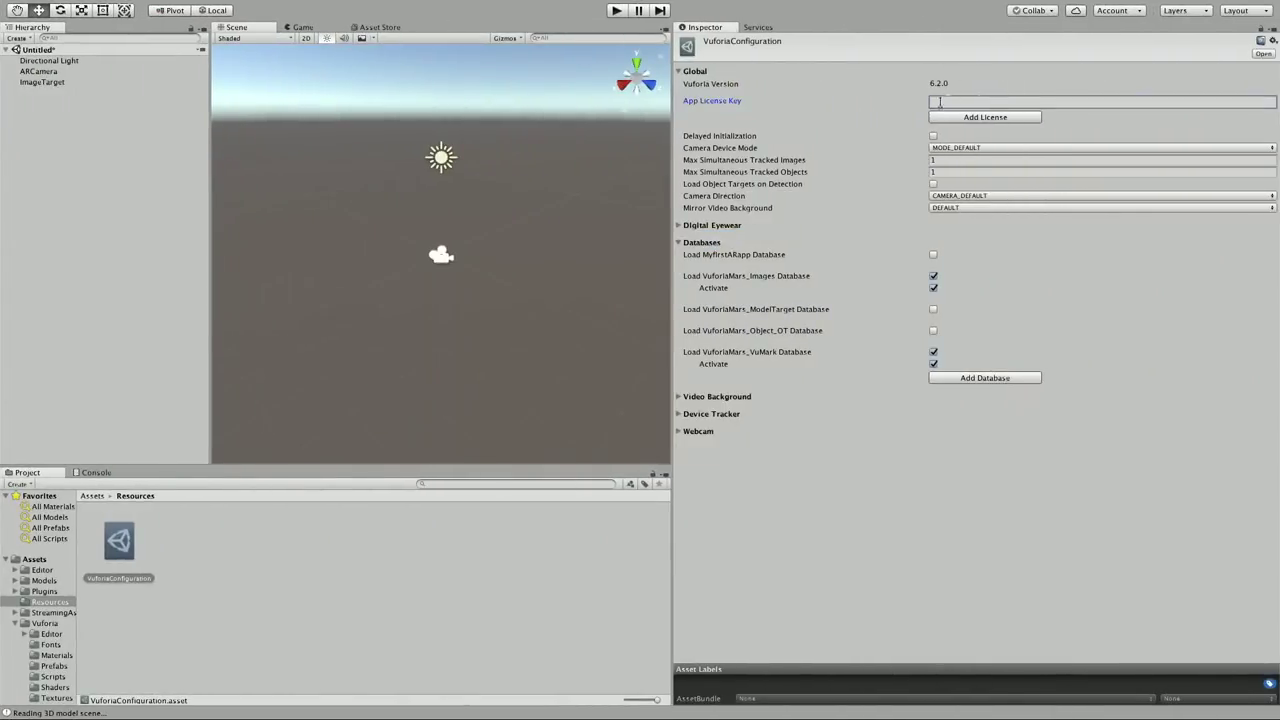
key(super+v)
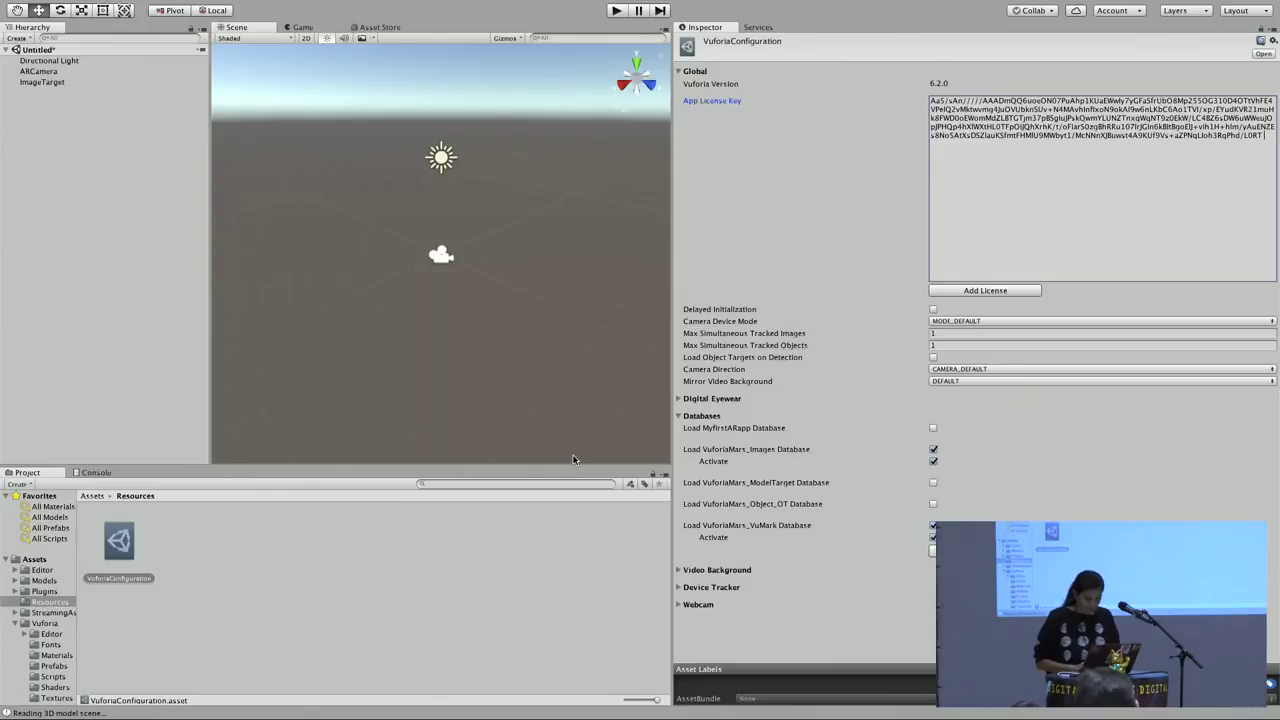
Load and activate the MyfirstARapp database in the Vuforia configuration
click(93, 496)
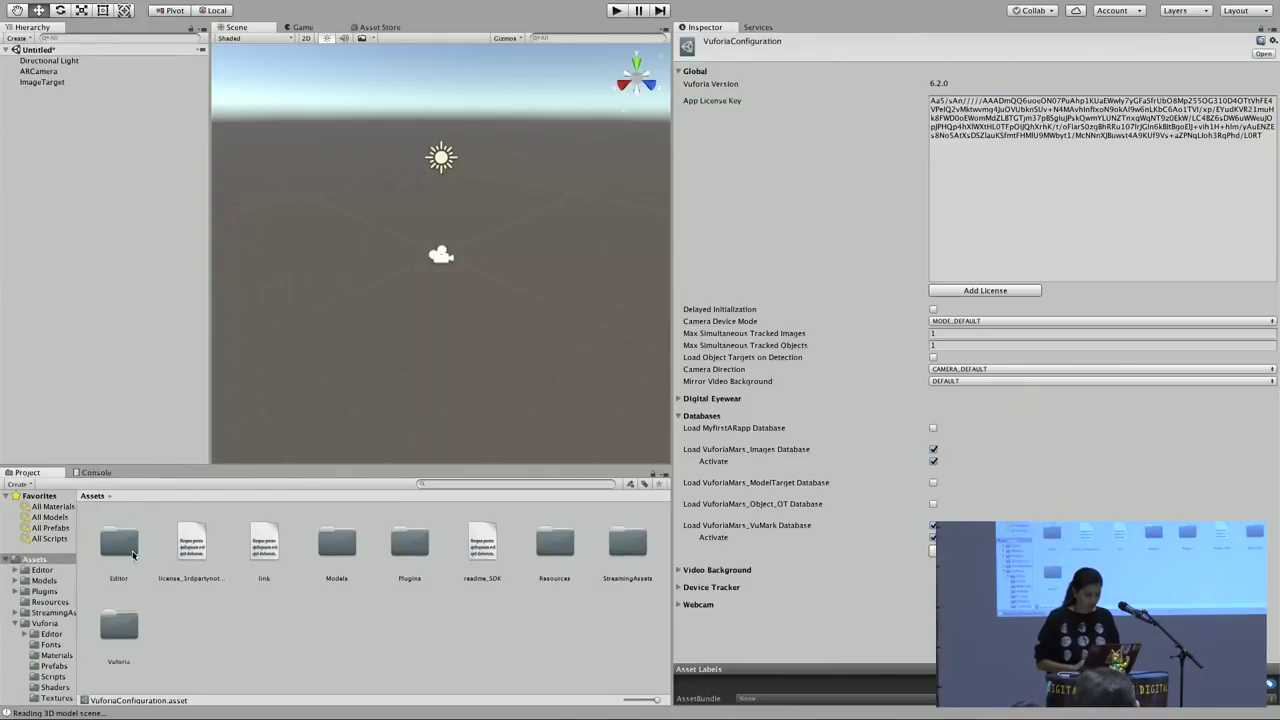
click(720, 428)
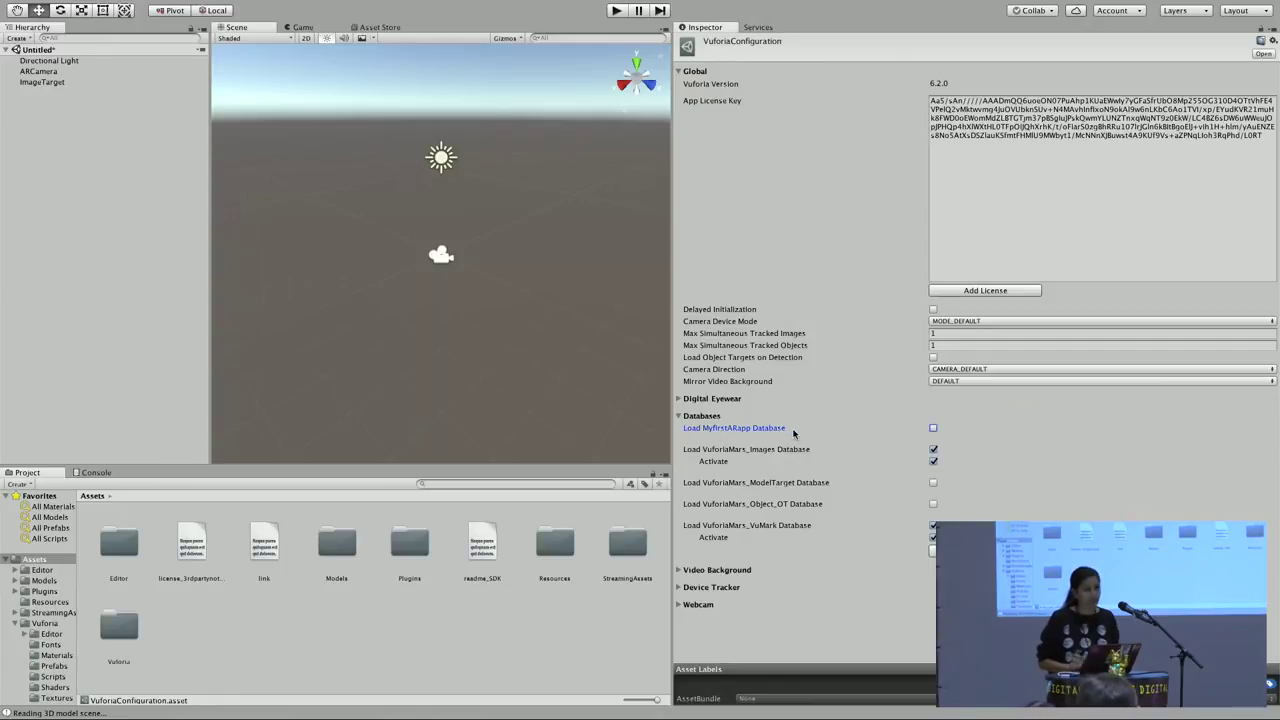
click(933, 428)
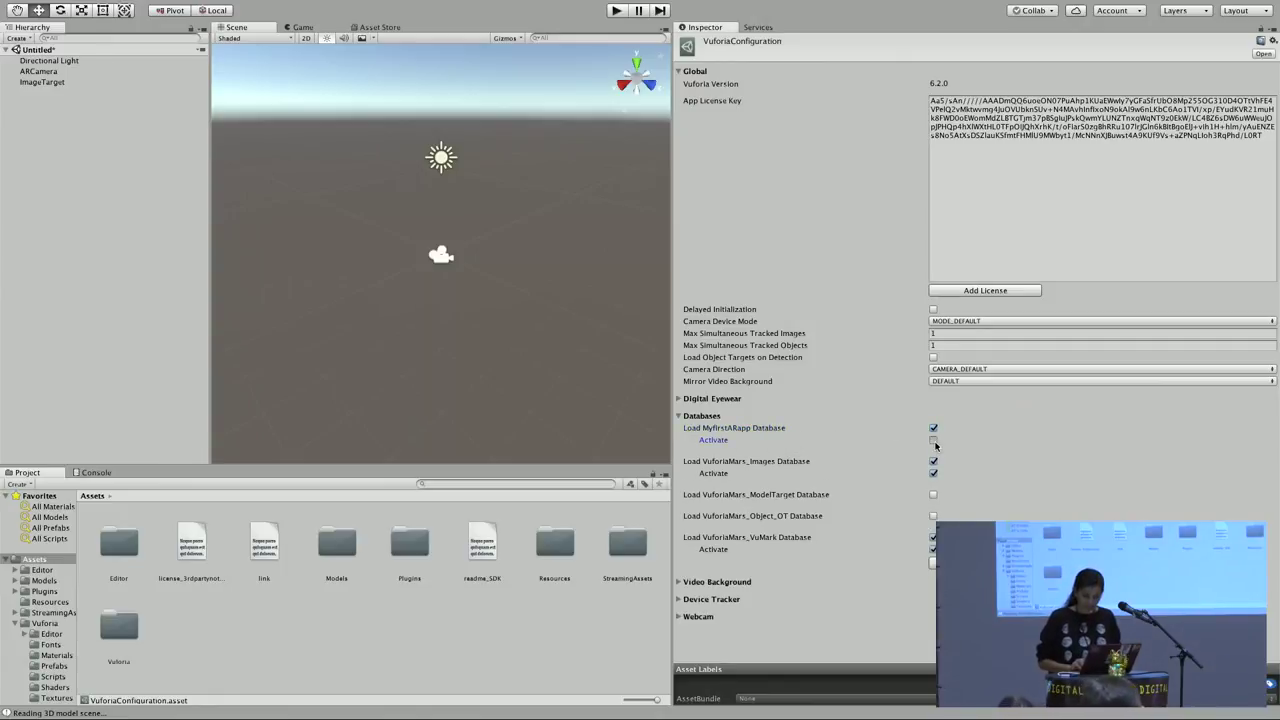
Set the ImageTarget's database to MyfirstARapp and view the marker from the top
click(81, 84)
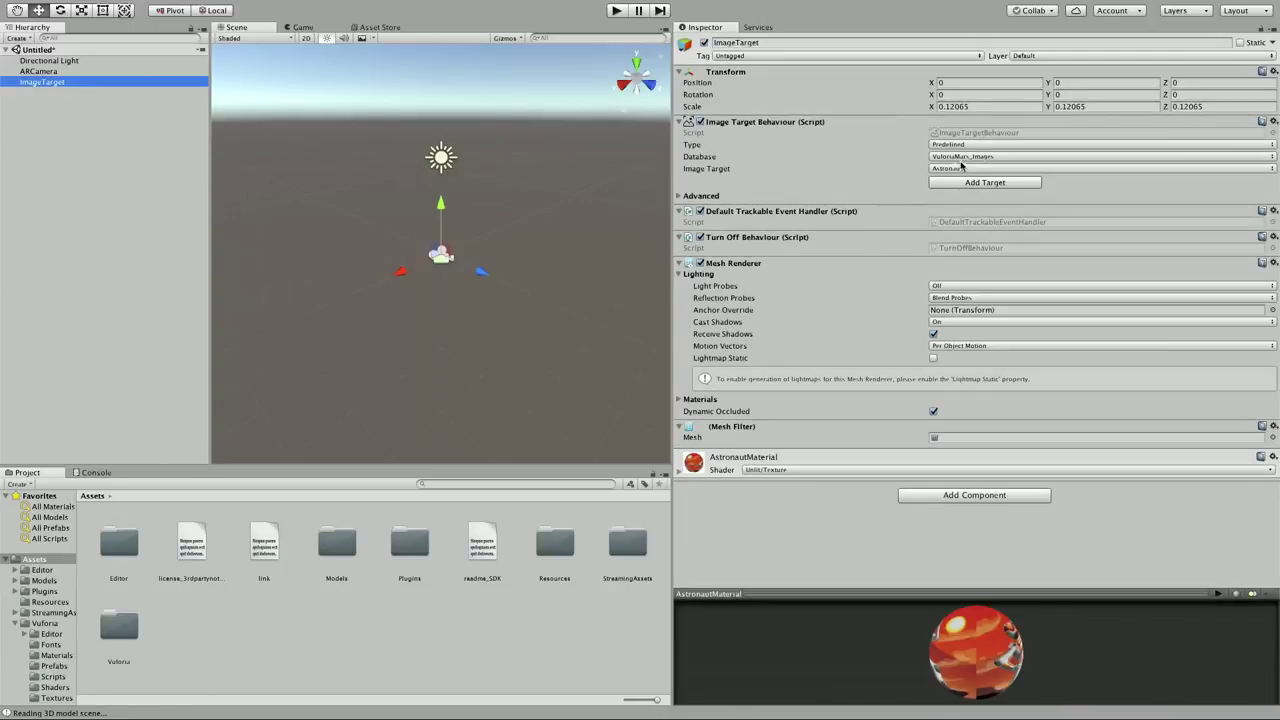
click(964, 168)
click(978, 157)
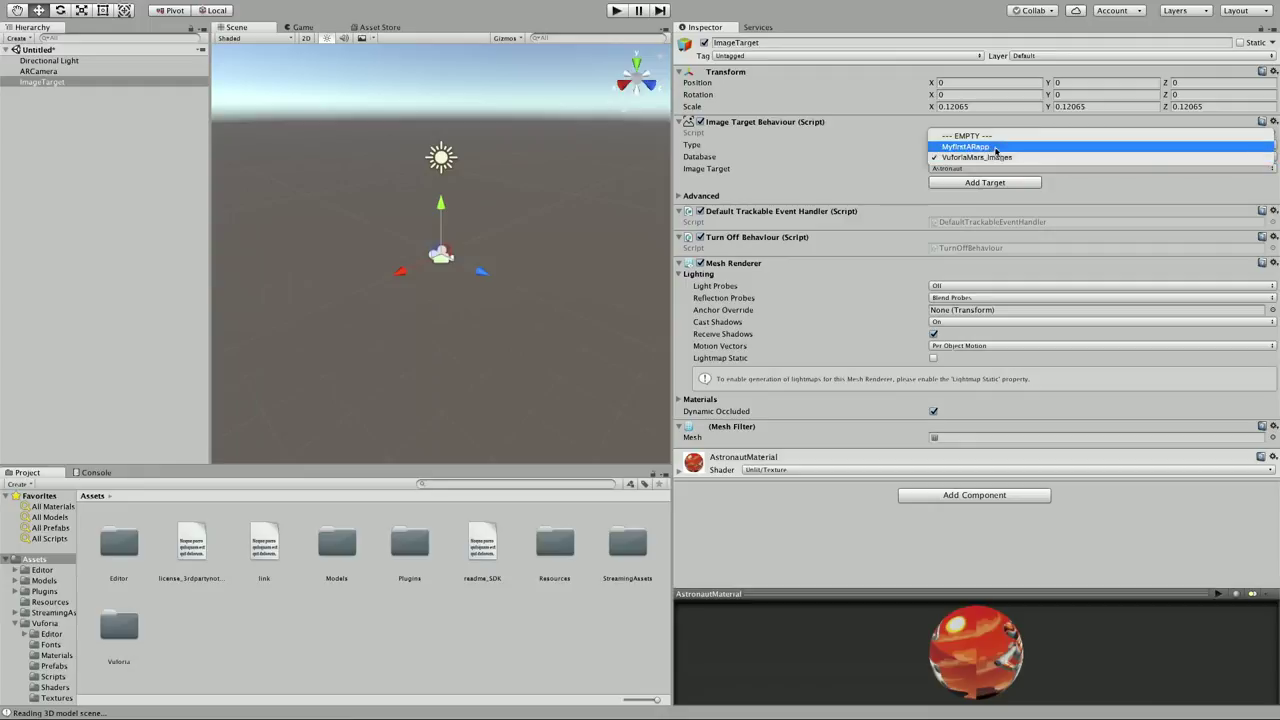
click(975, 145)
scroll(640, 130, down, 2)
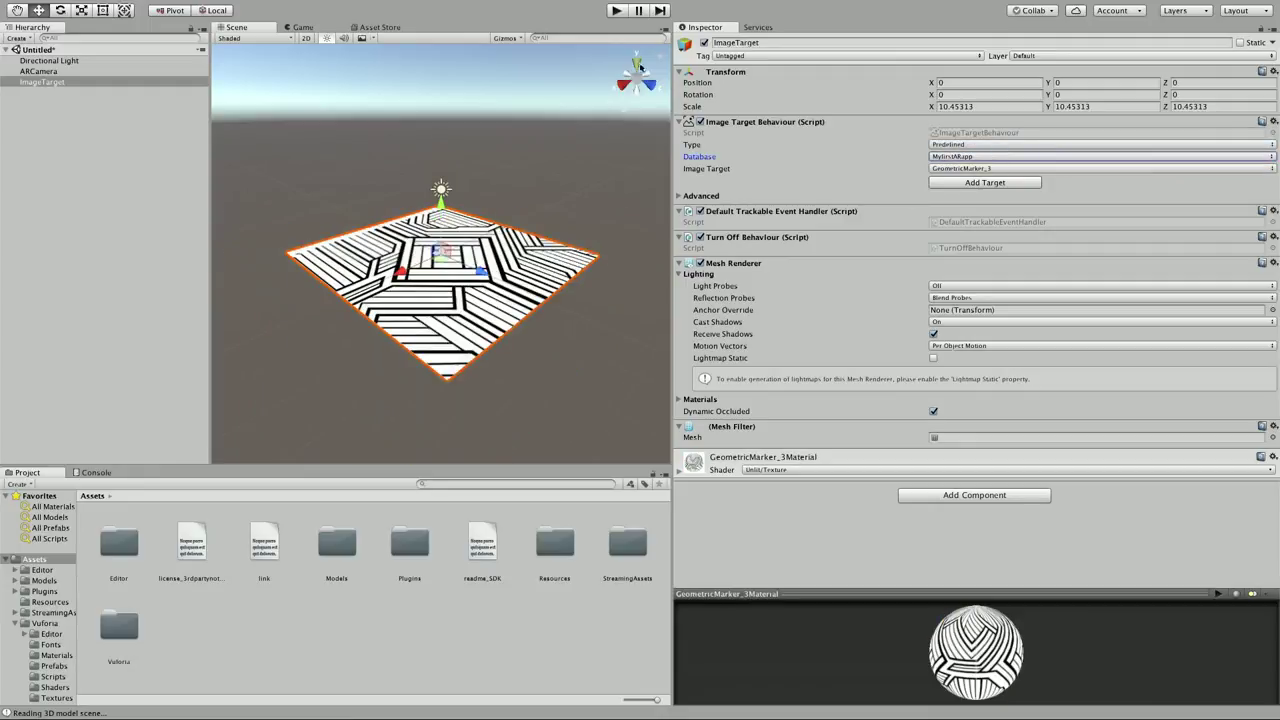
click(636, 65)
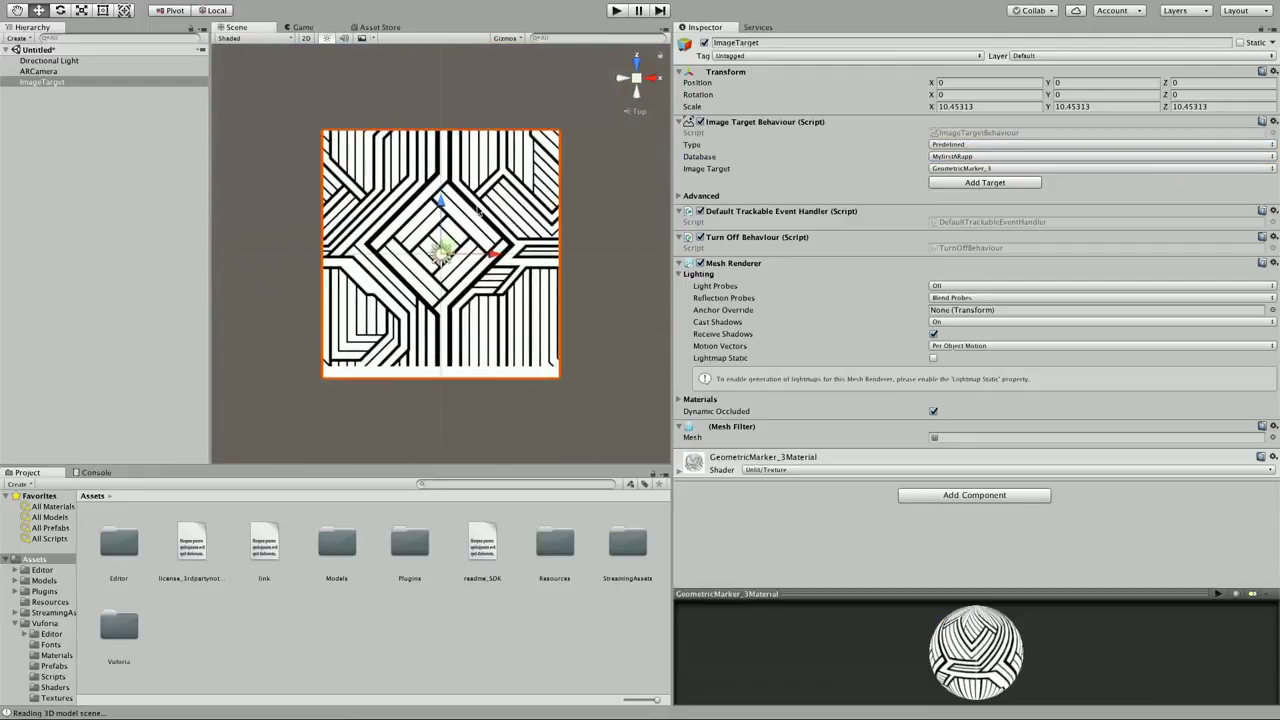
click(133, 155)
click(70, 82)
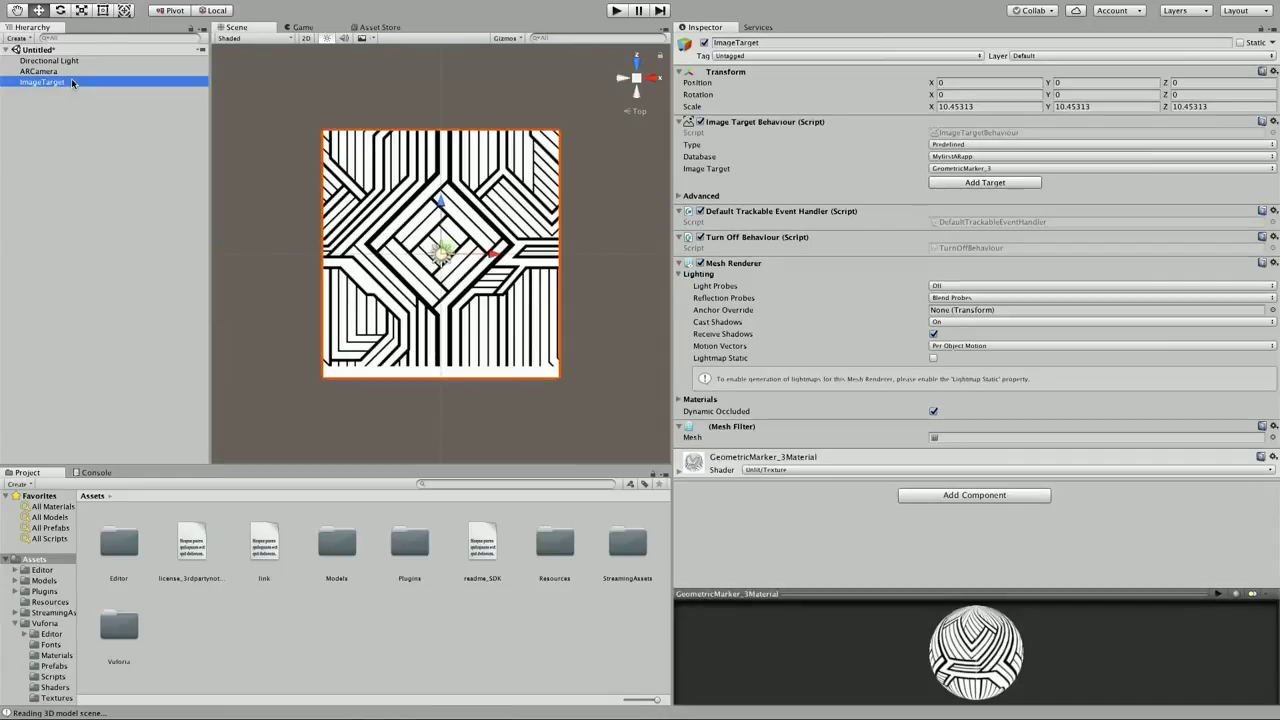
right_click(72, 81)
mouse_move(128, 206)
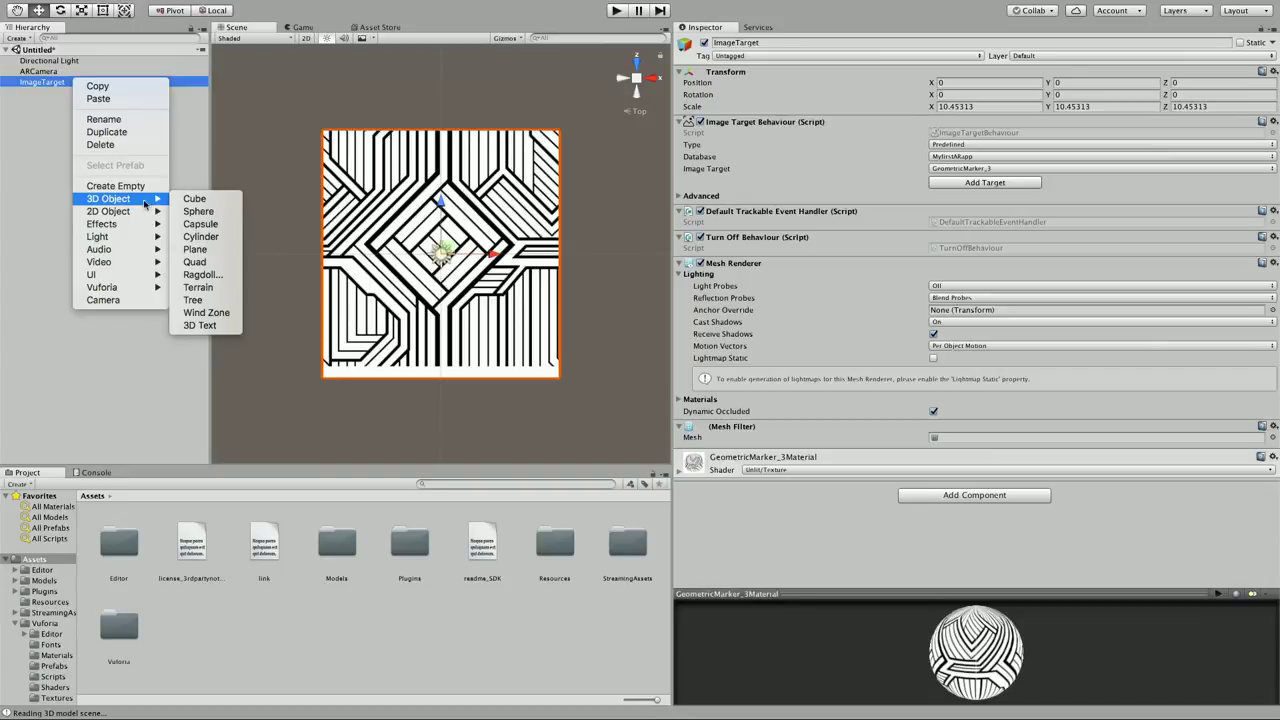
click(65, 231)
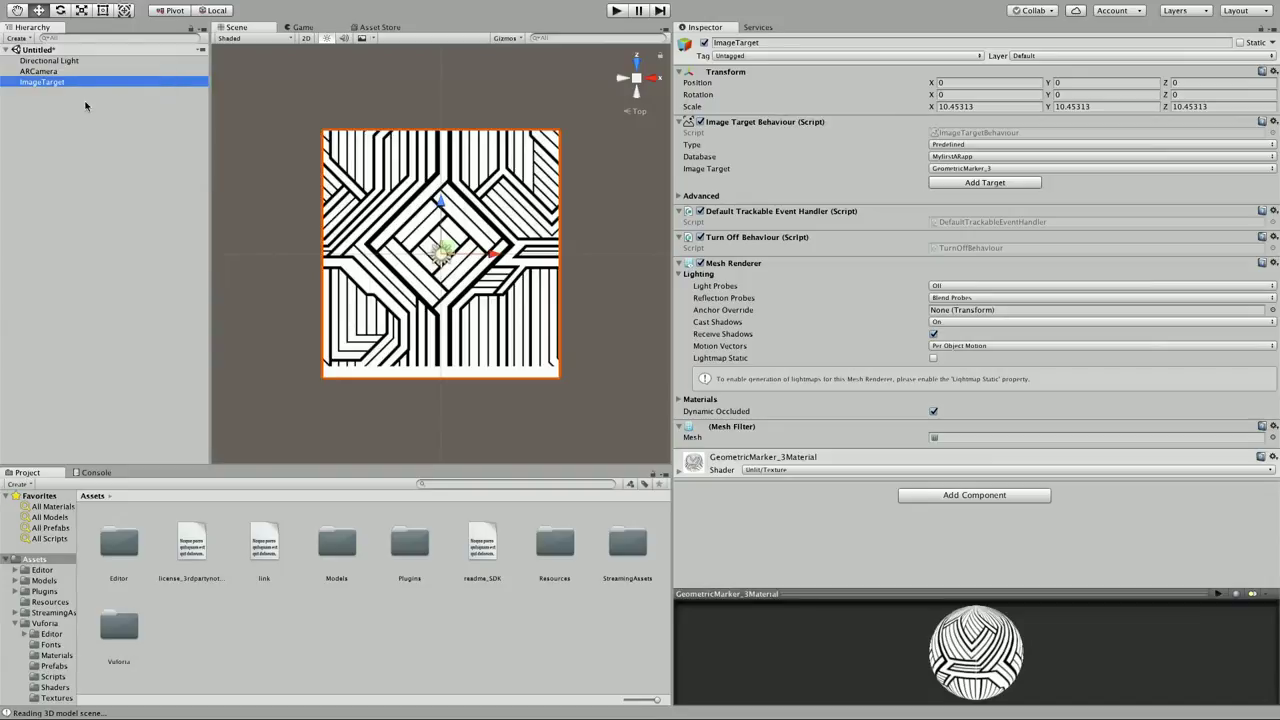
click(60, 72)
click(70, 81)
right_click(71, 77)
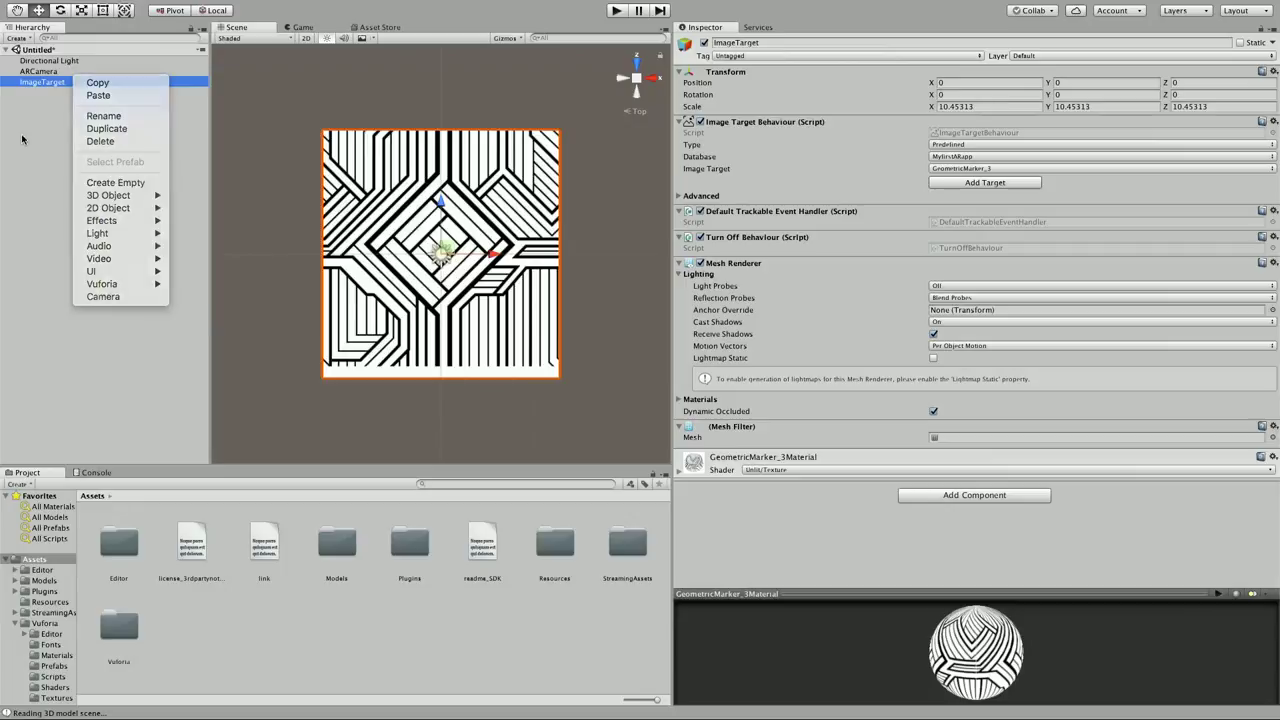
click(38, 137)
click(80, 125)
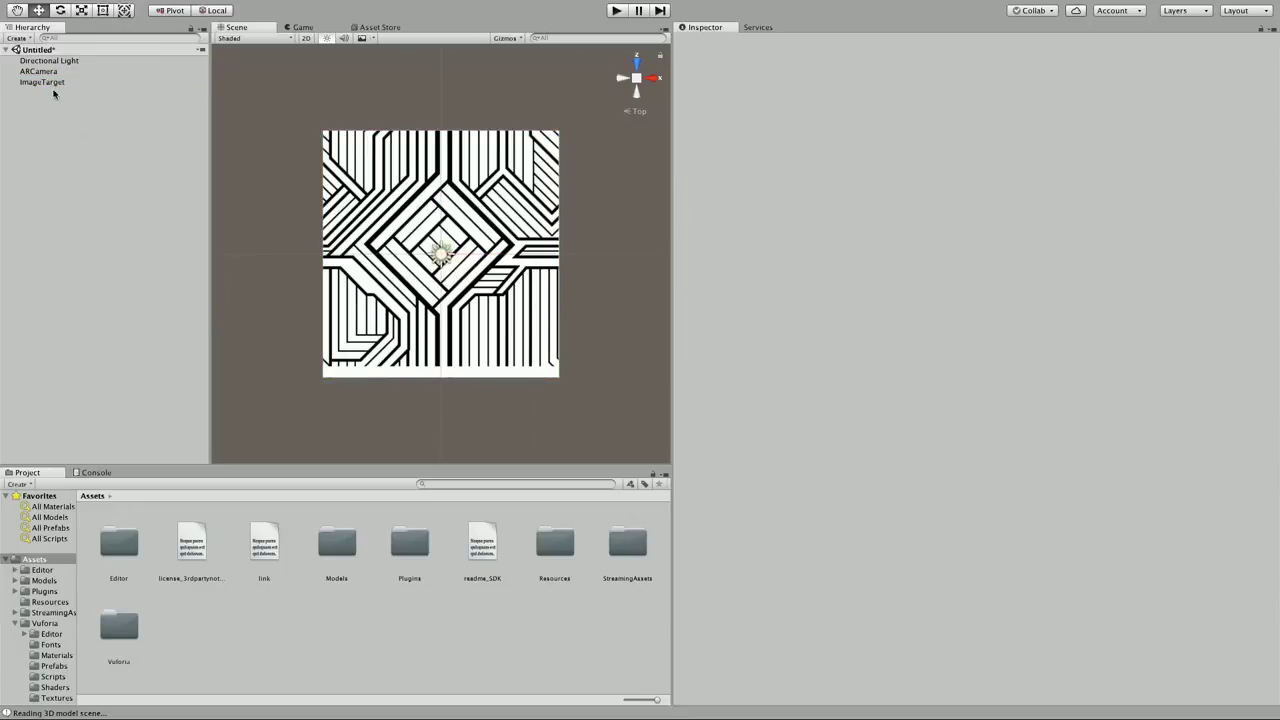
Create a 3D cube in the scene and make it a child of the ImageTarget
right_click(44, 114)
mouse_move(88, 233)
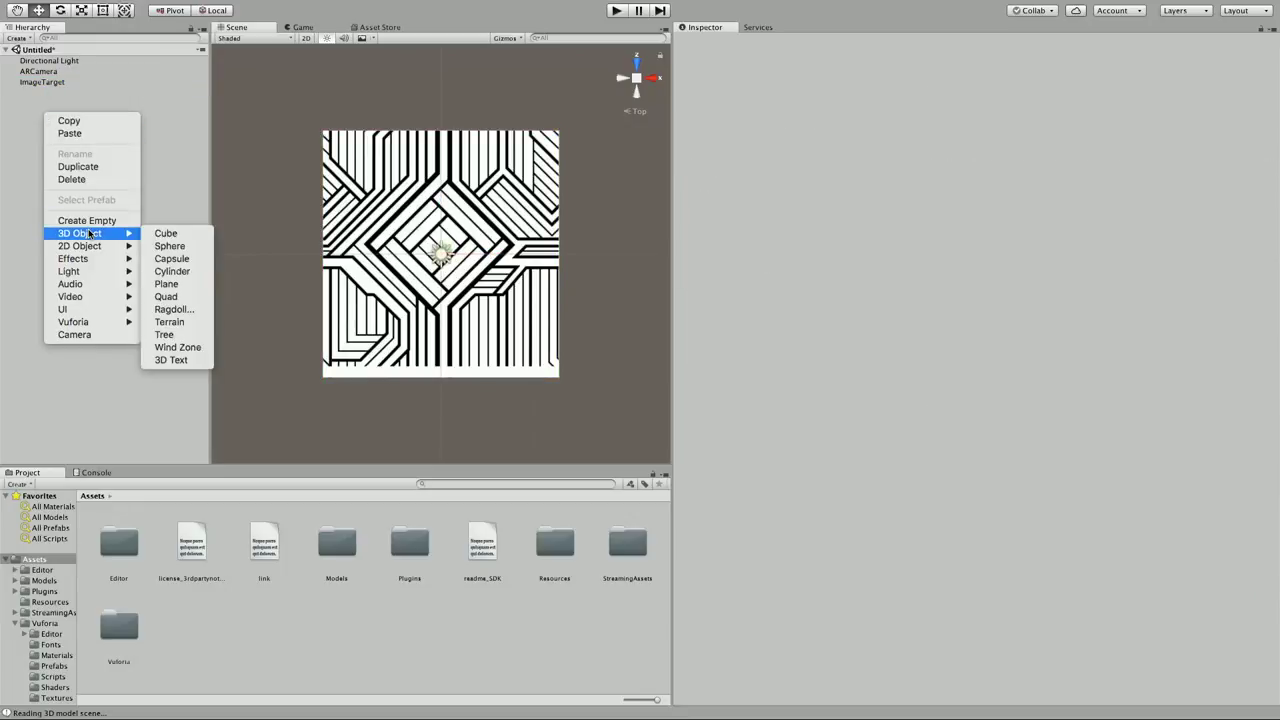
click(150, 233)
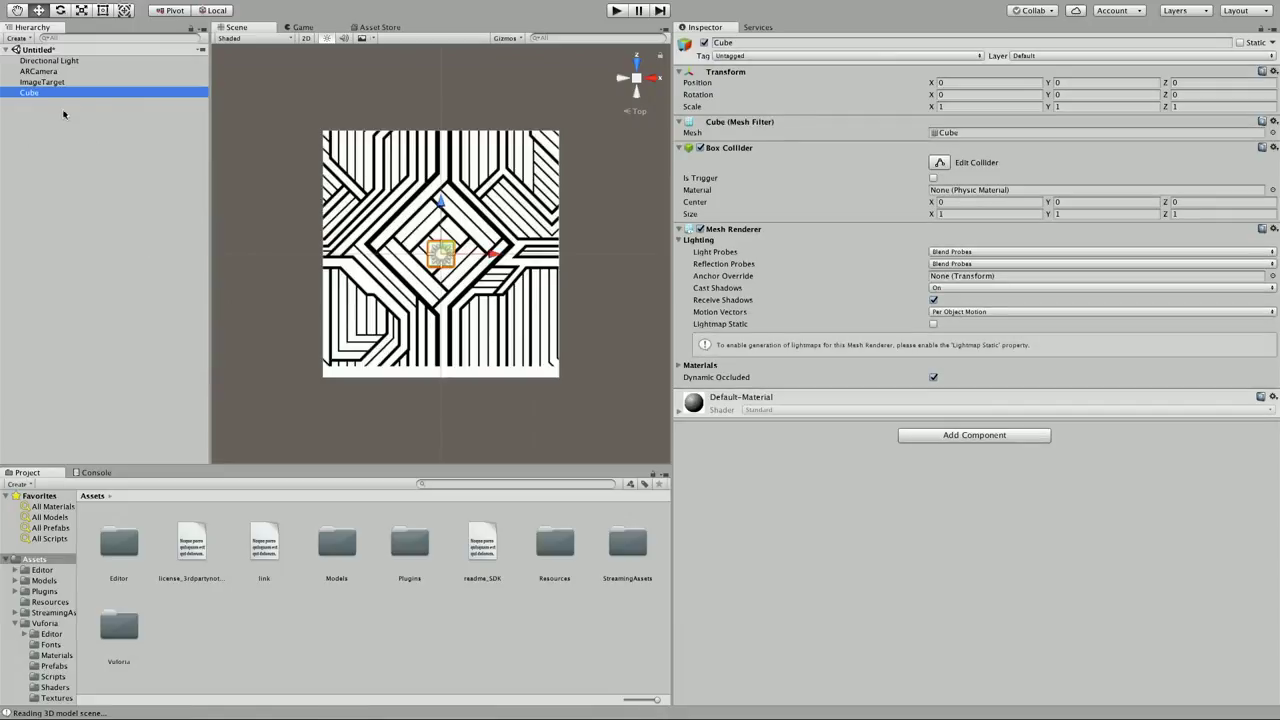
drag(33, 93, 45, 85)
Raise the ImageTarget to about 0.91 on Y and its child Cube to about 0.2 on Y
click(45, 83)
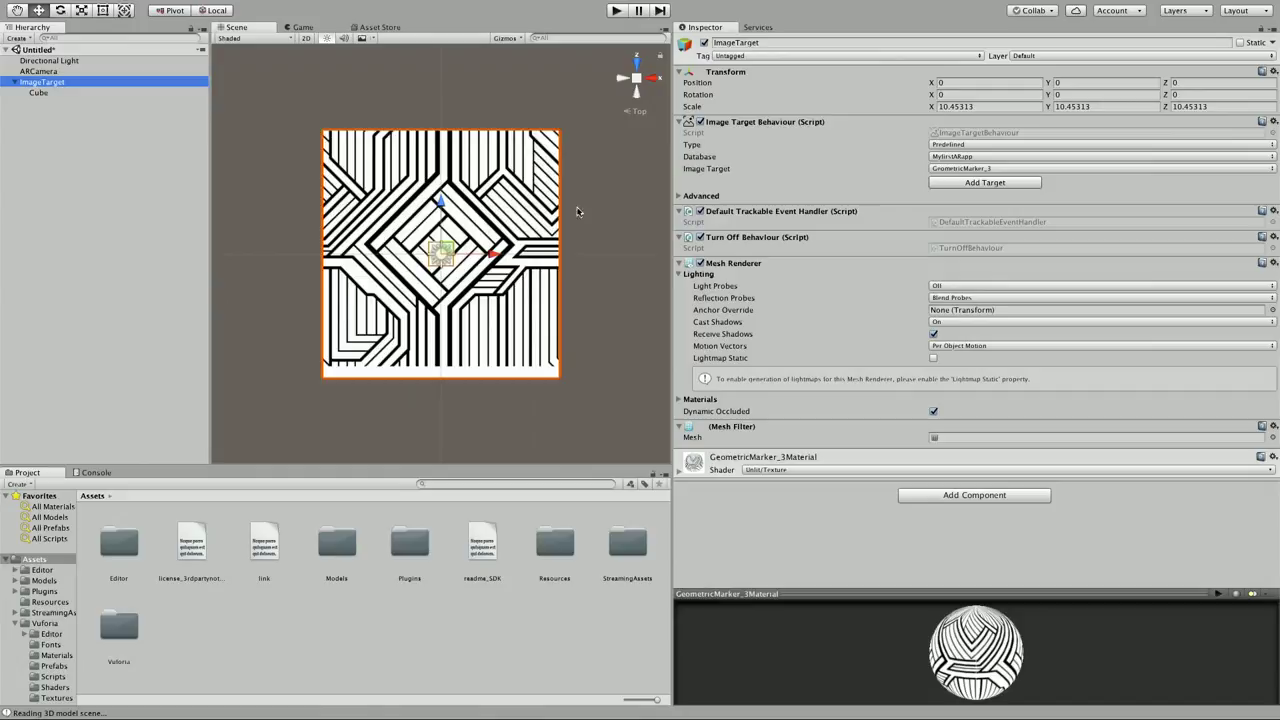
click(652, 77)
drag(443, 190, 301, 124)
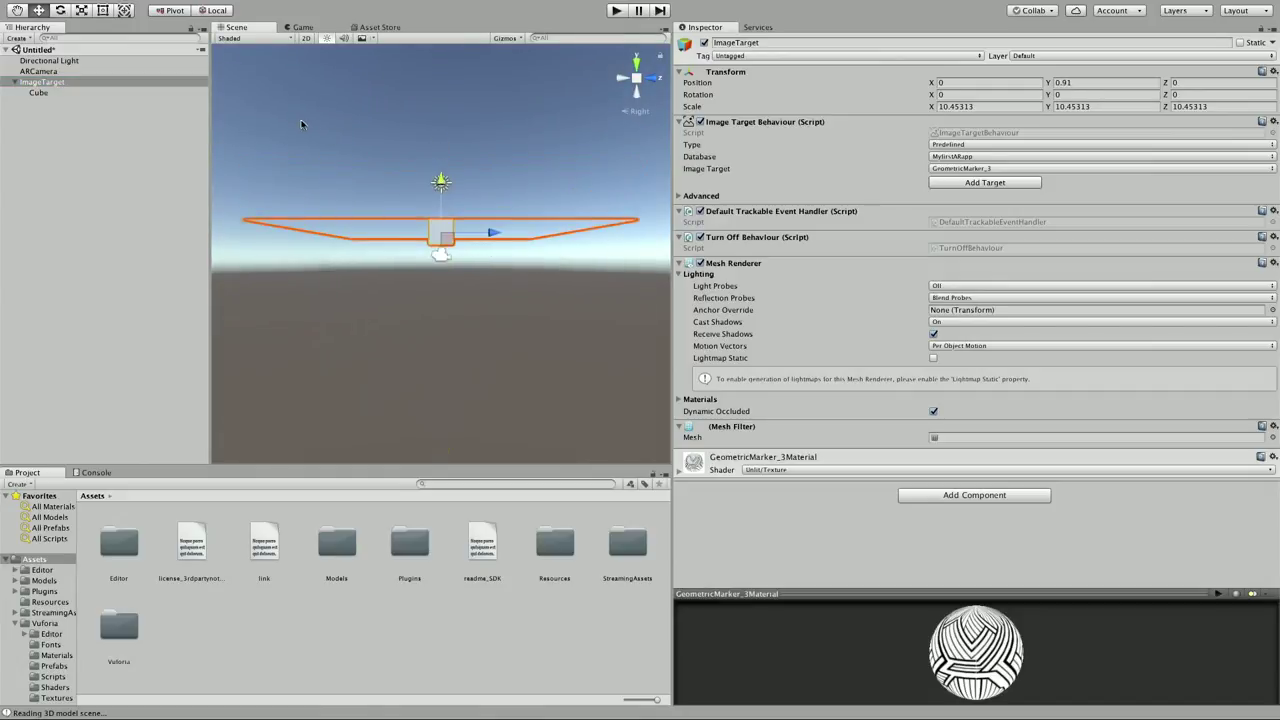
click(94, 94)
drag(441, 212, 441, 162)
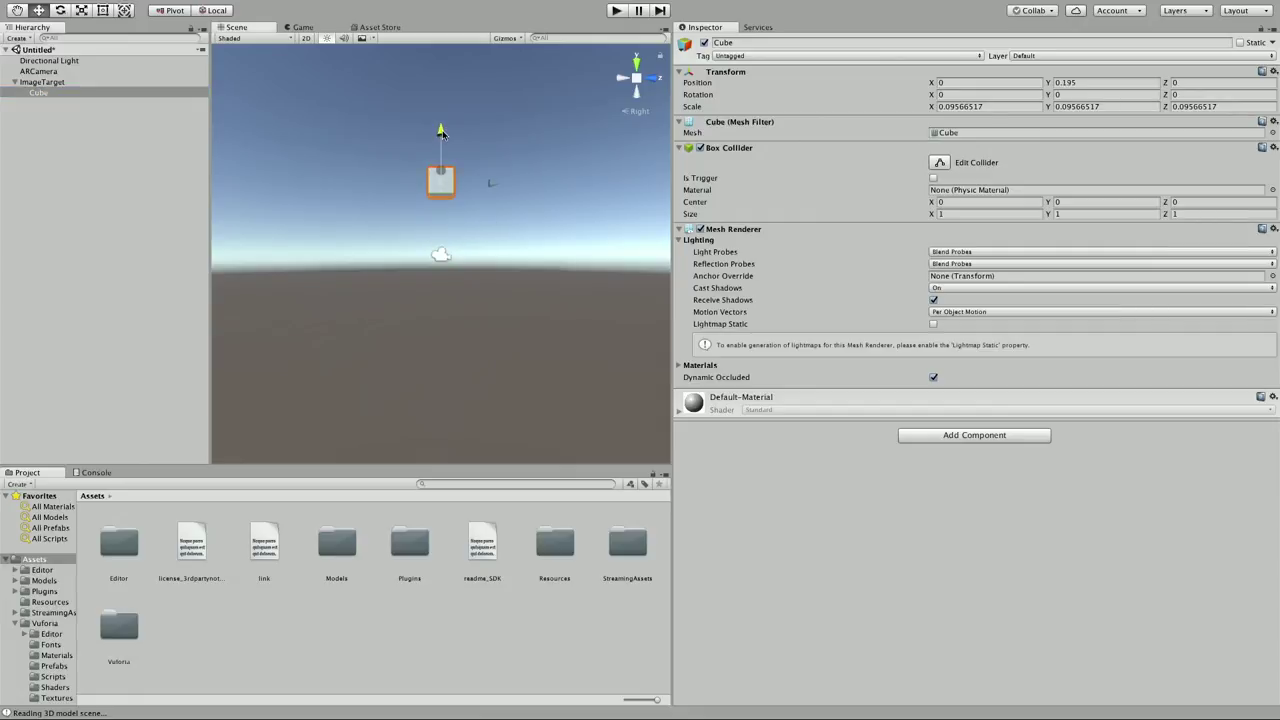
Try a scale of 2 and then 1 on all axes of the Cube
click(640, 69)
click(970, 106)
text(2)
key(Return)
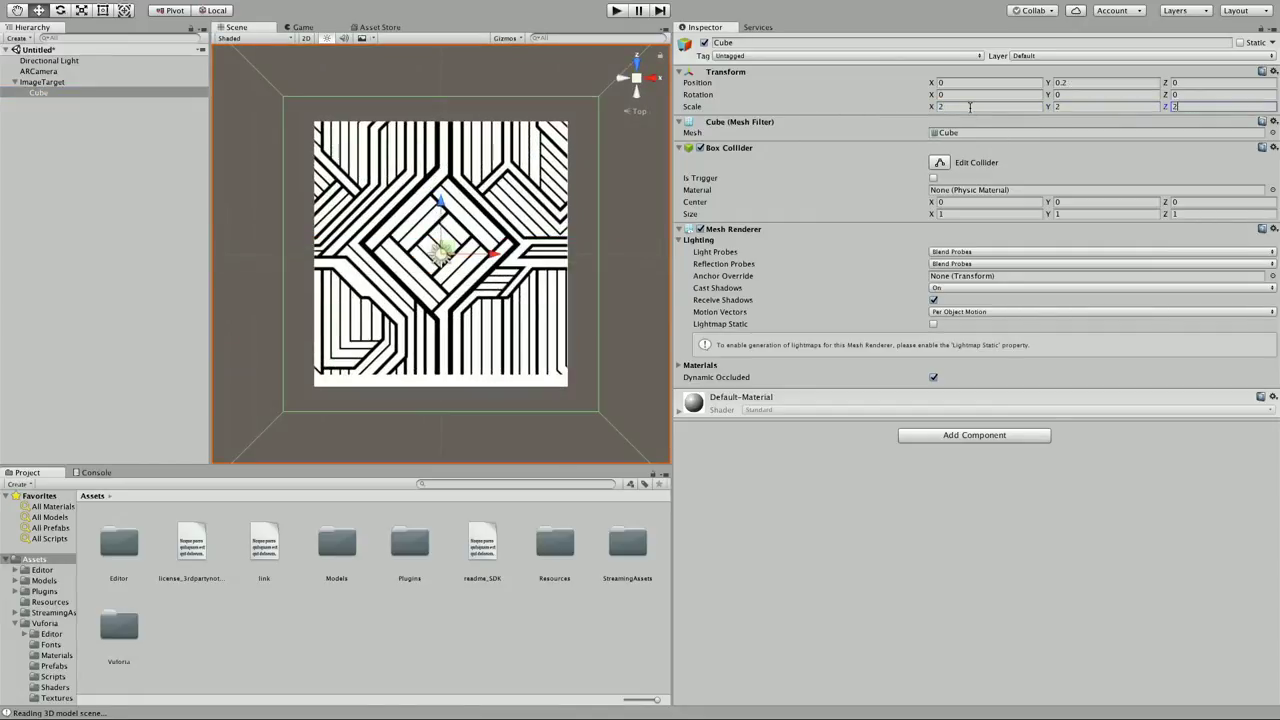
text(1)
key(Return)
Set the Cube's scale to 0.5 on X, Y and Z
text(0.5)
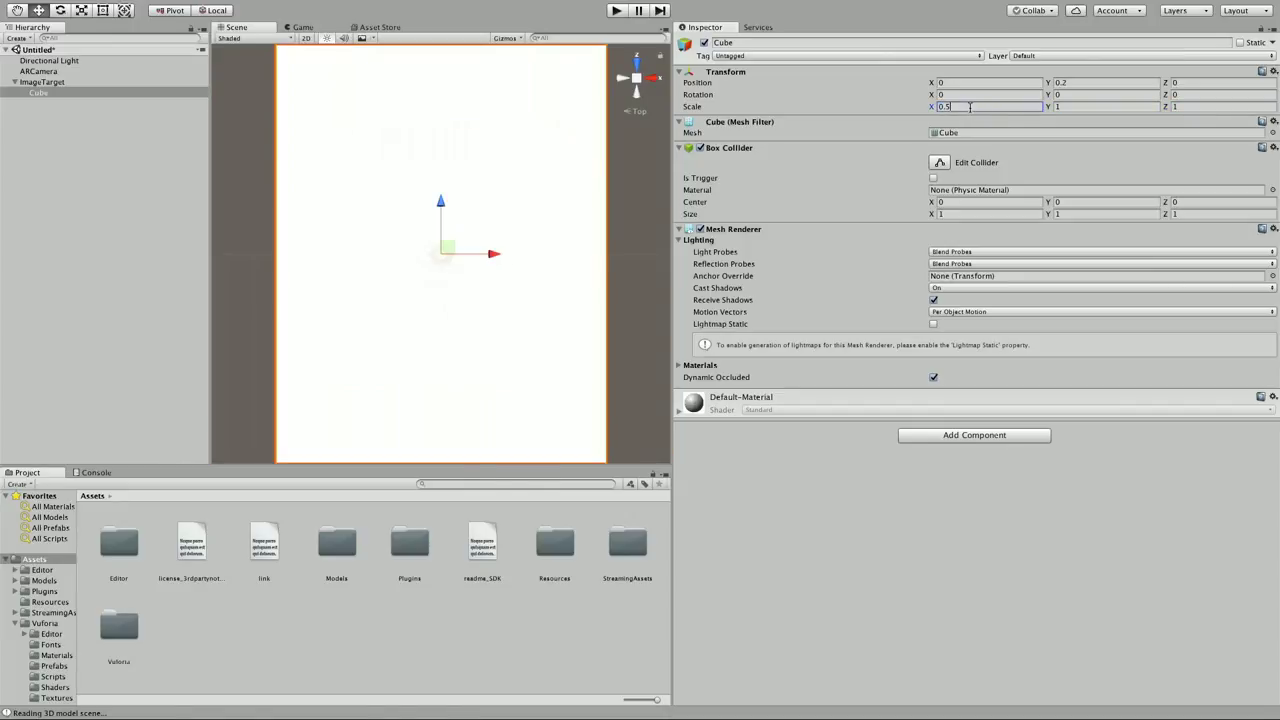
key(Tab)
text(0.5)
key(Tab)
text(0.5)
Save the scene as test Scene in the Assets folder
key(super+s)
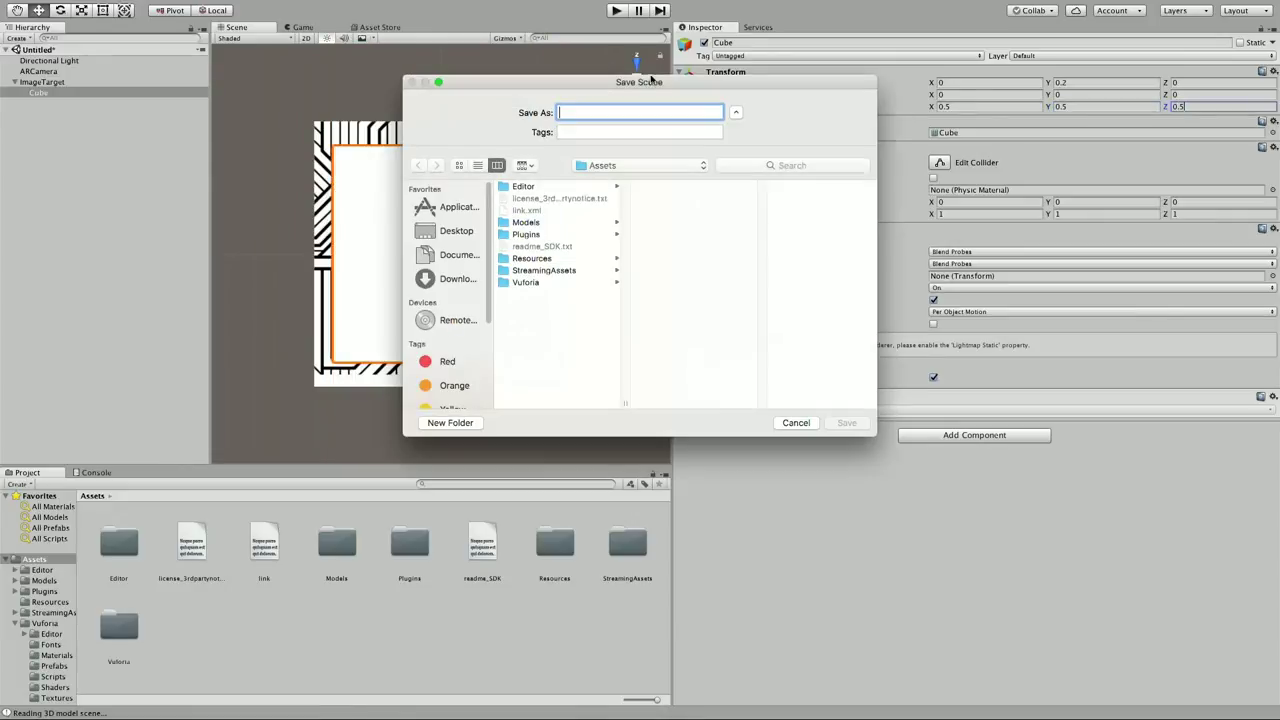
text(test S)
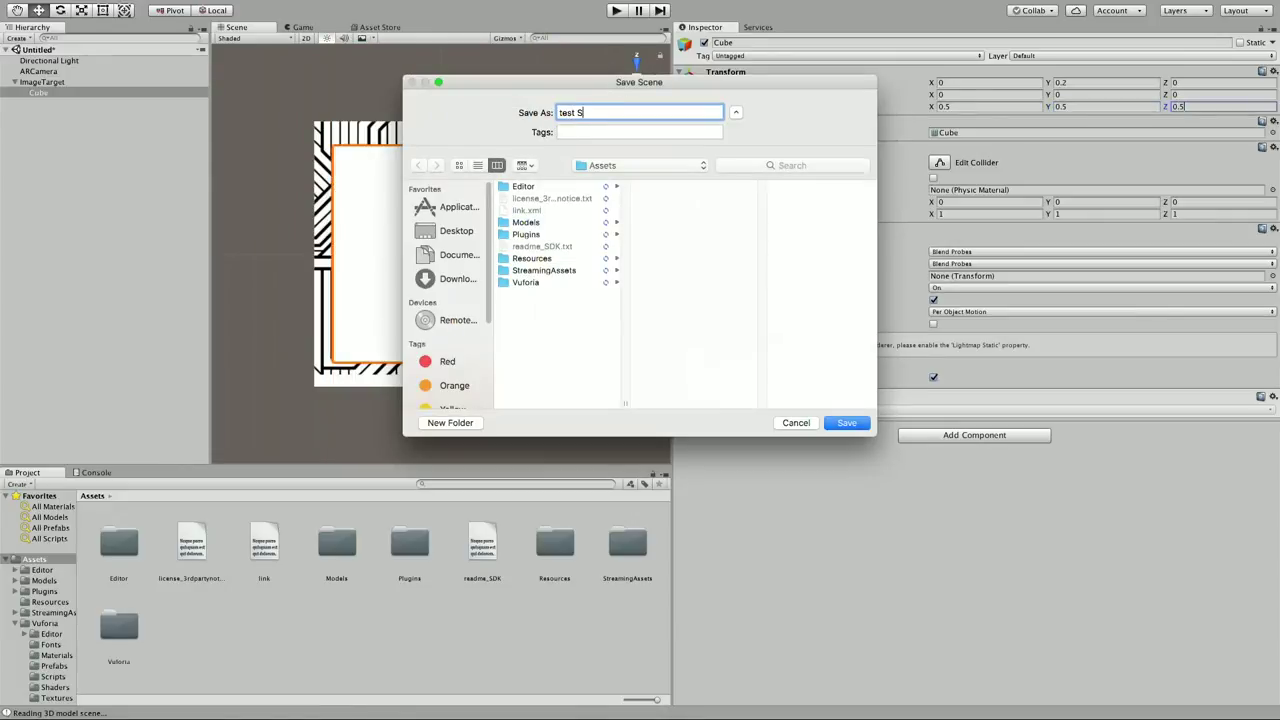
key(Return)
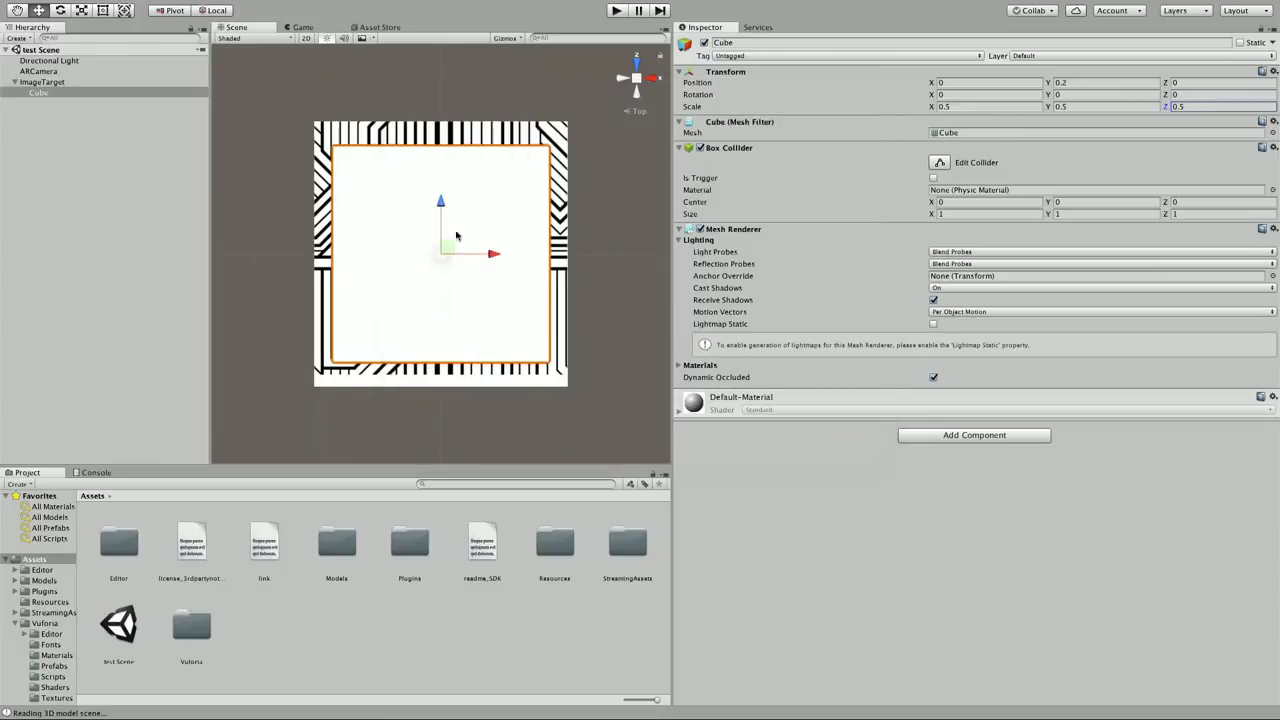
Test the scene in Play mode, stop it, and play it again
scroll(620, 102, down, 3)
click(662, 67)
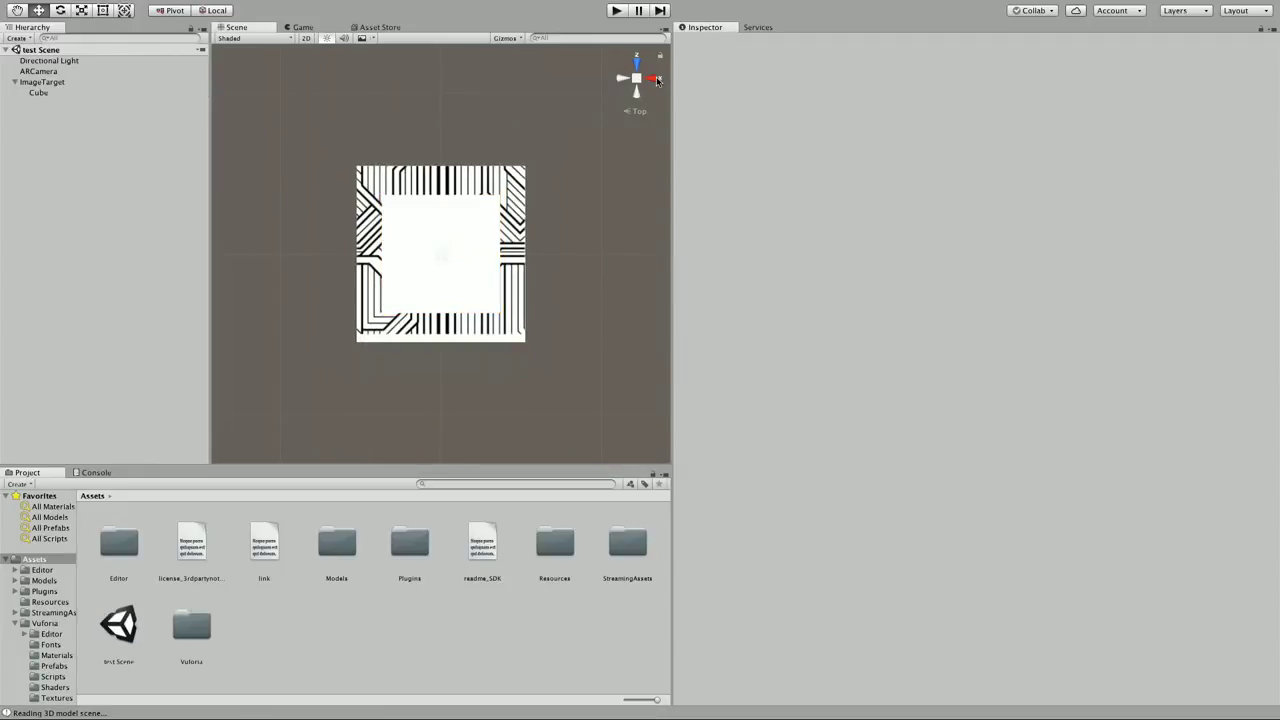
click(650, 80)
click(636, 64)
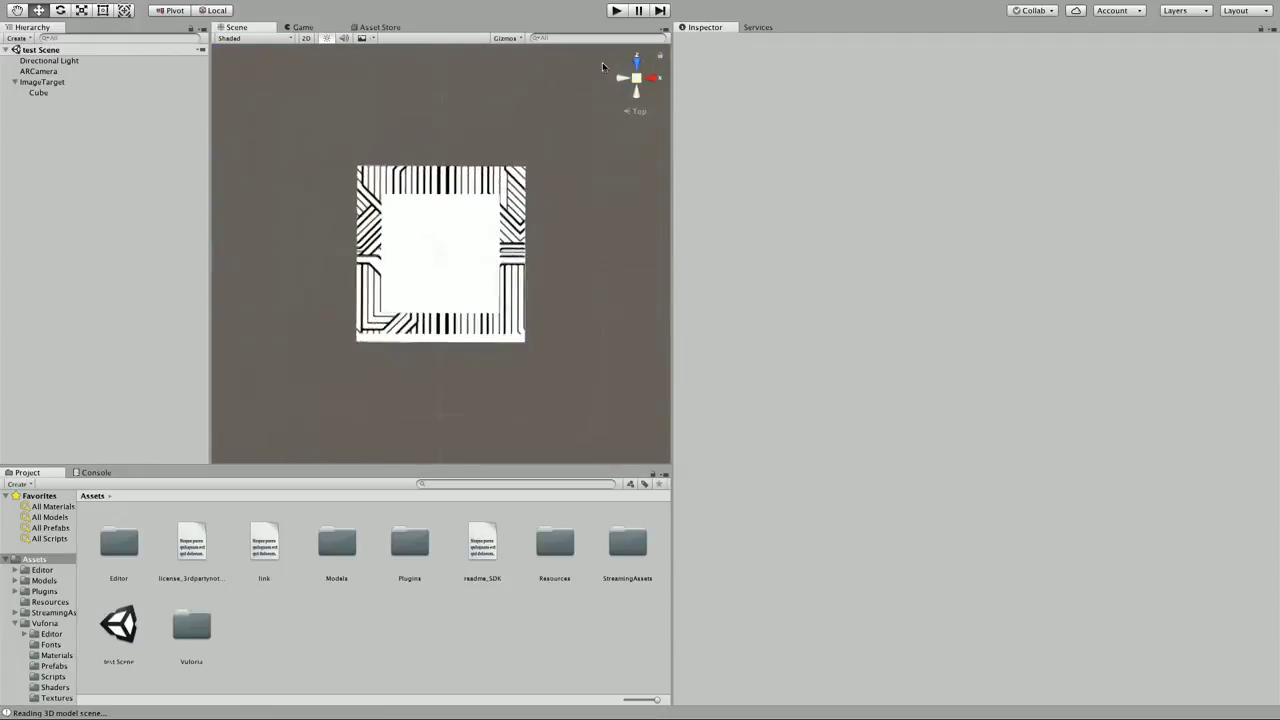
click(617, 11)
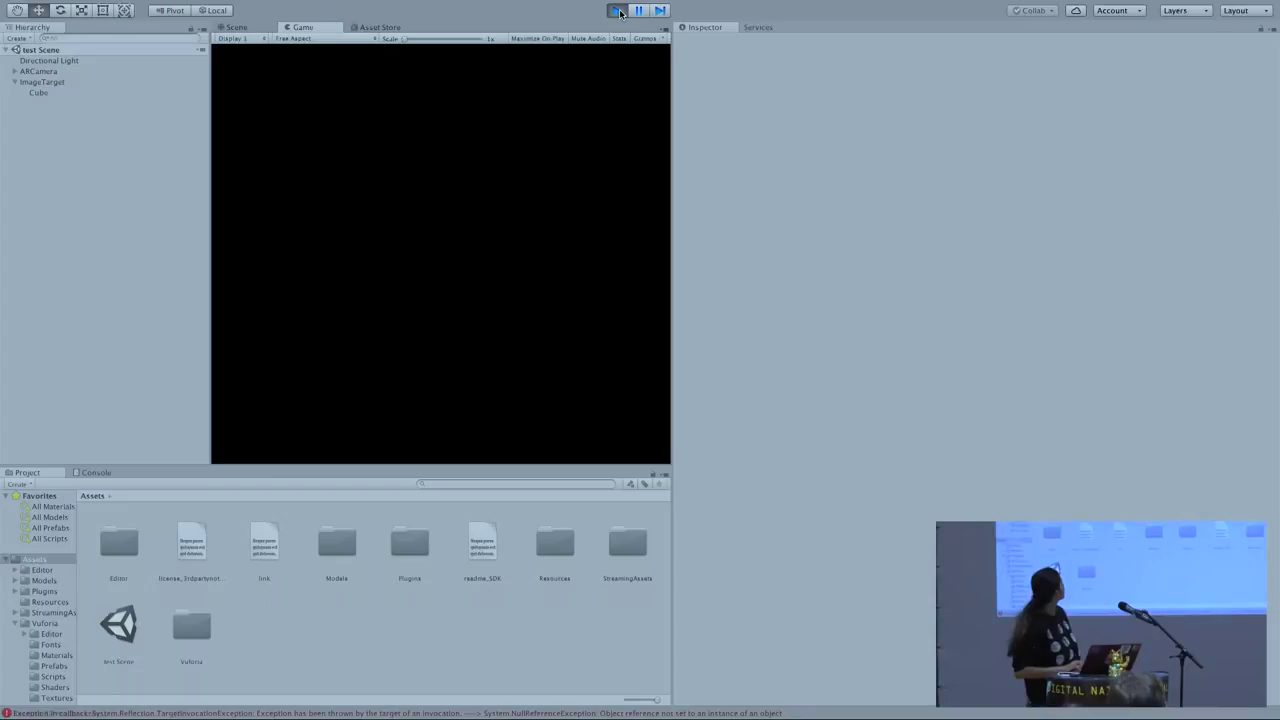
click(617, 11)
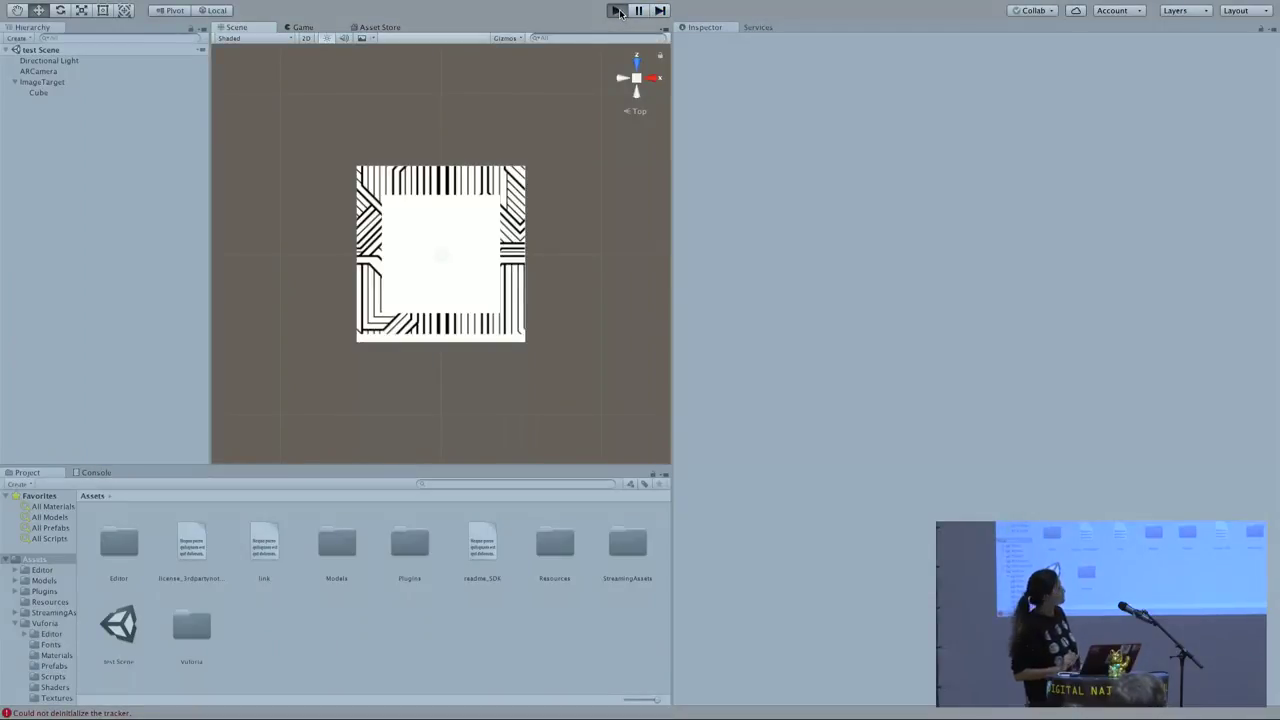
click(617, 11)
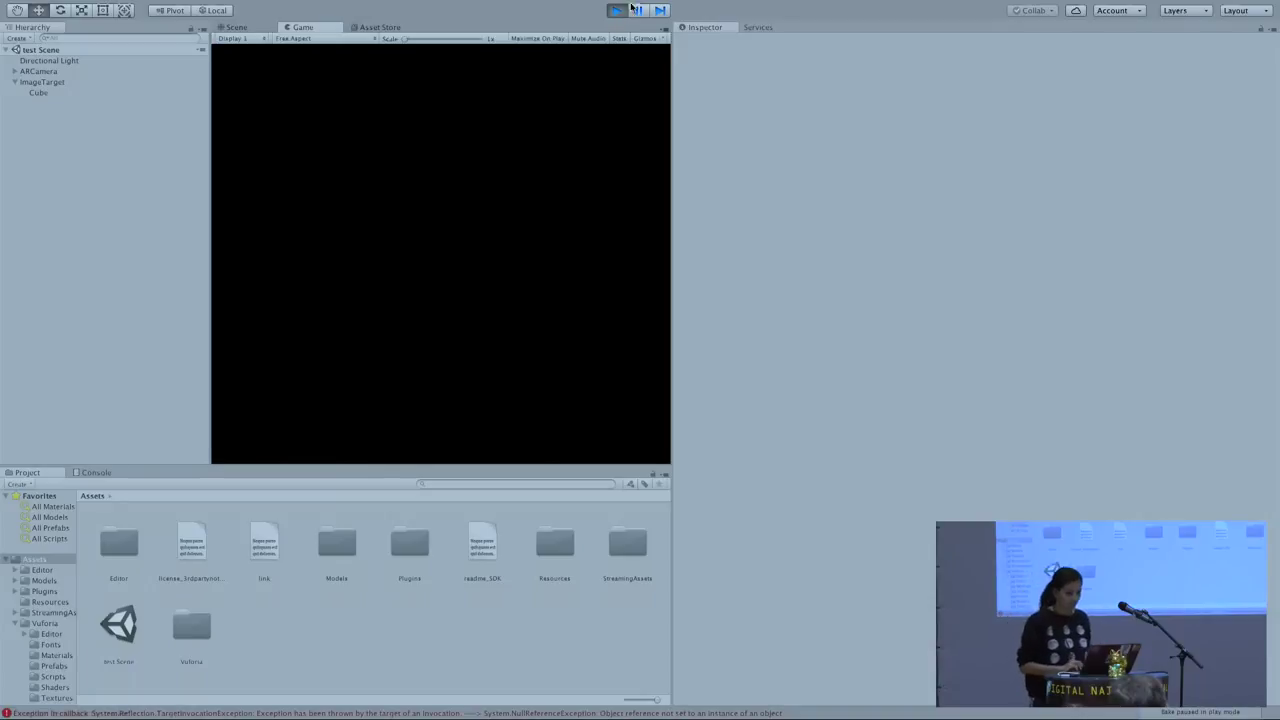
Stop Play mode to review the ARCamera's Vuforia configuration, and play the scene again
mouse_move(626, 9)
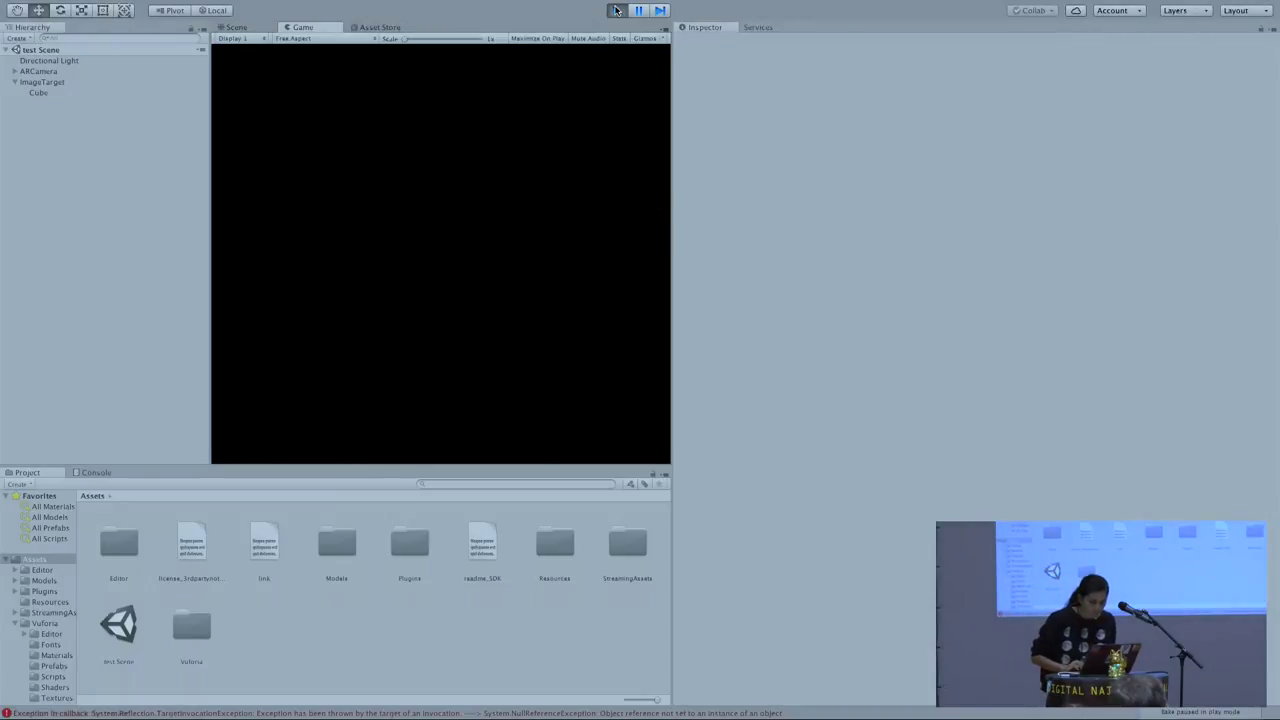
click(616, 10)
click(73, 88)
key(Up)
key(Up)
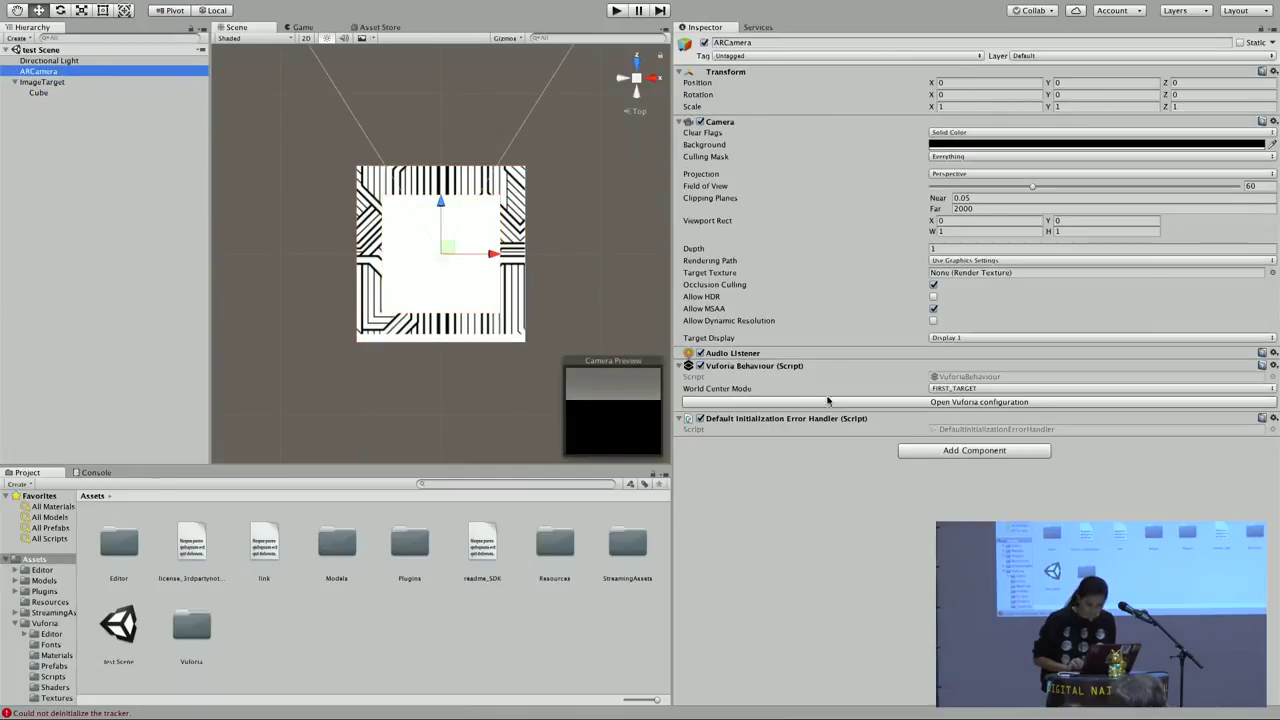
click(827, 401)
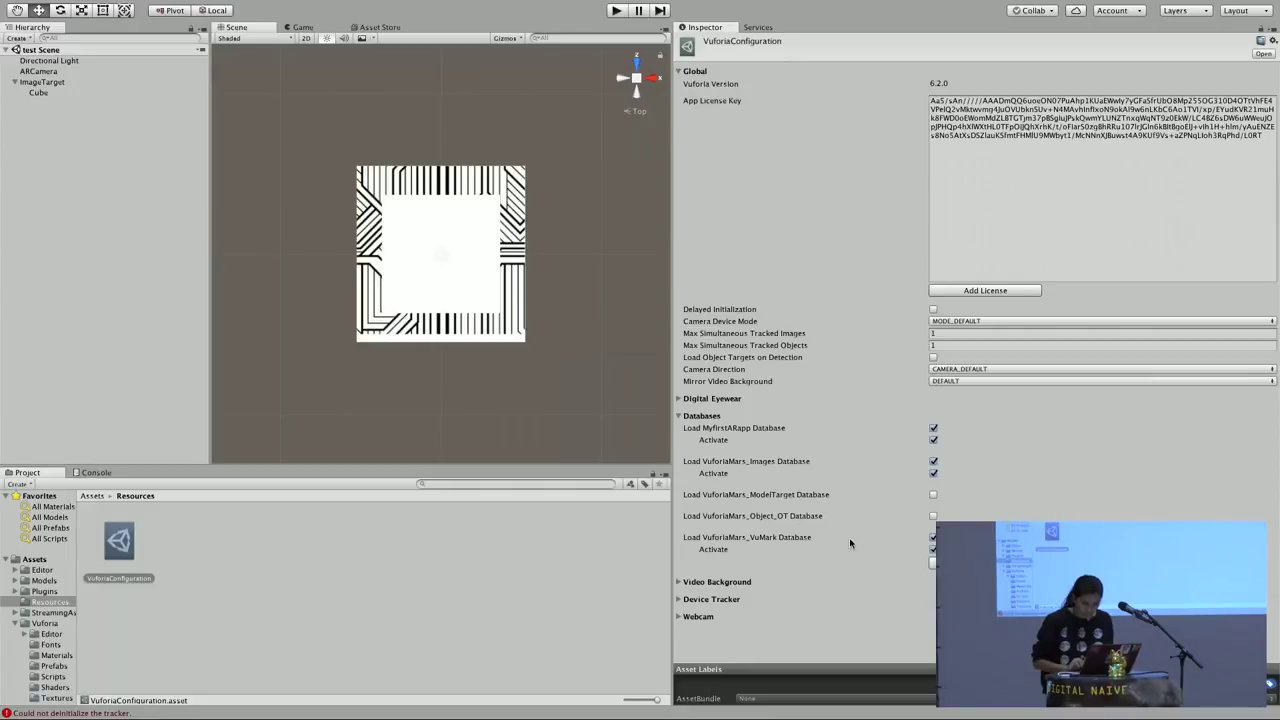
click(616, 11)
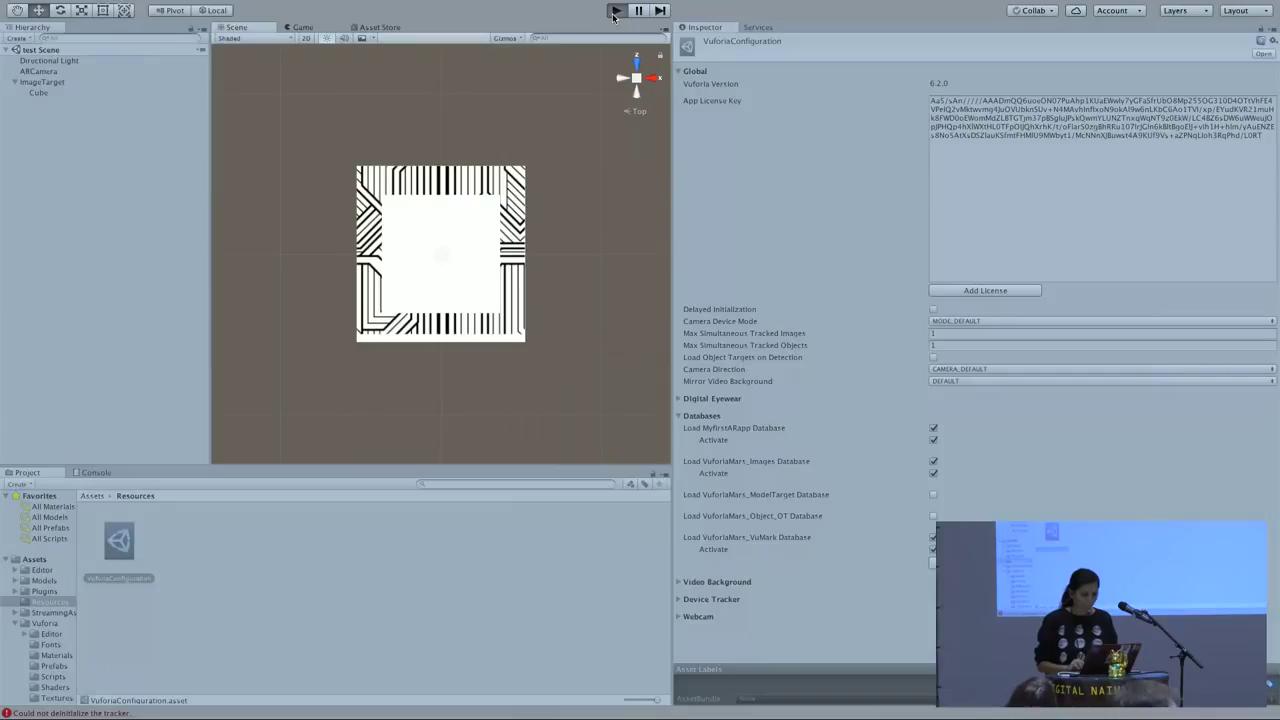
Restart Unity, dismiss the bug report without sending it, and reopen the AR app ZKM project
key(ctrl+Left)
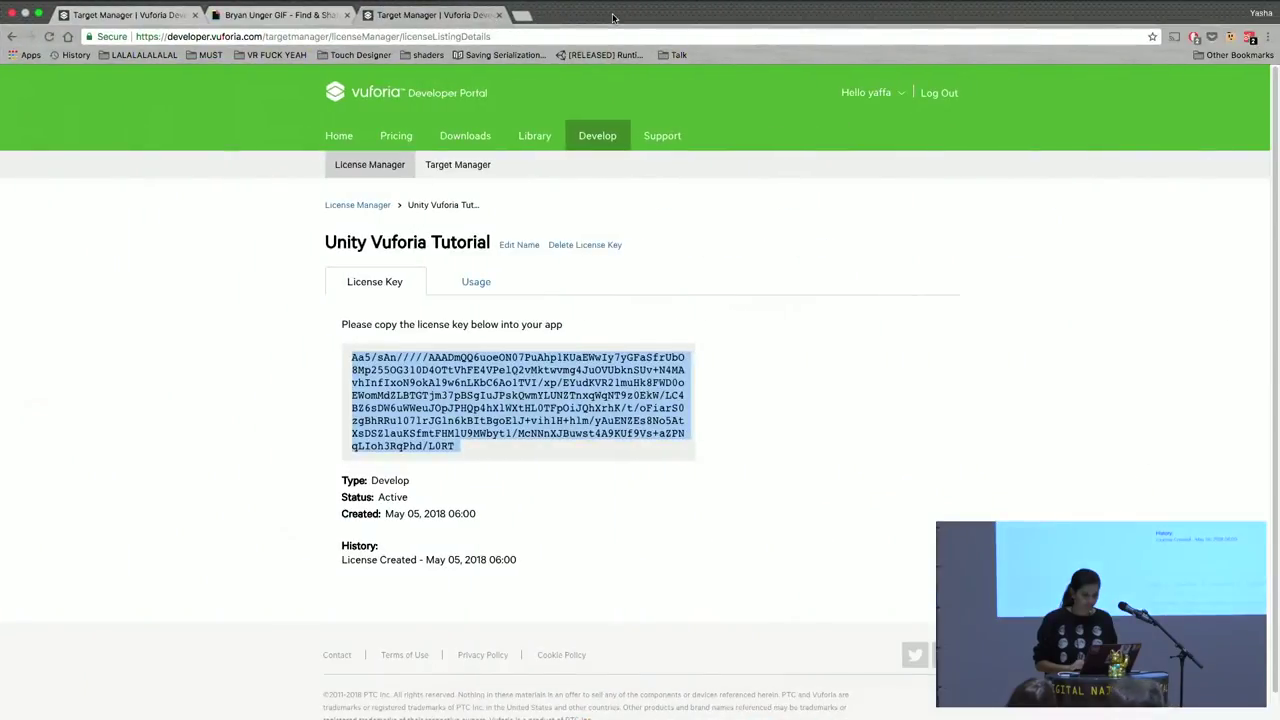
key(ctrl+Left)
click(400, 690)
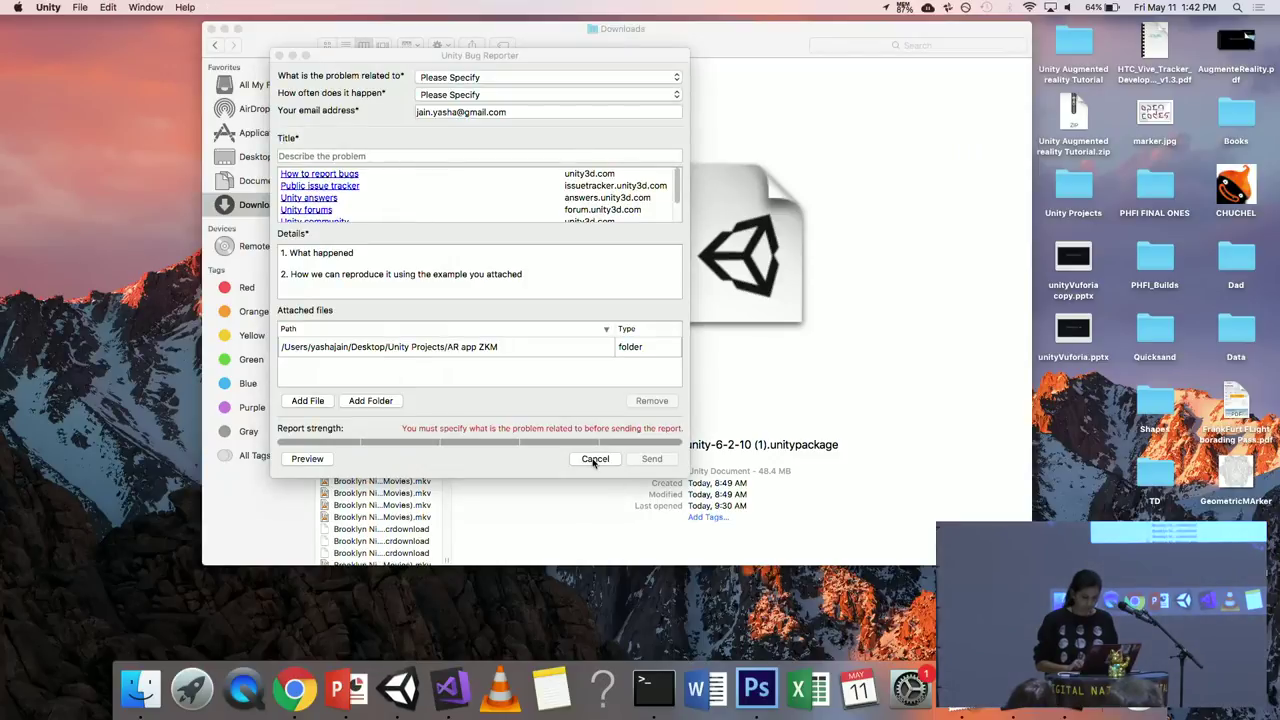
click(594, 459)
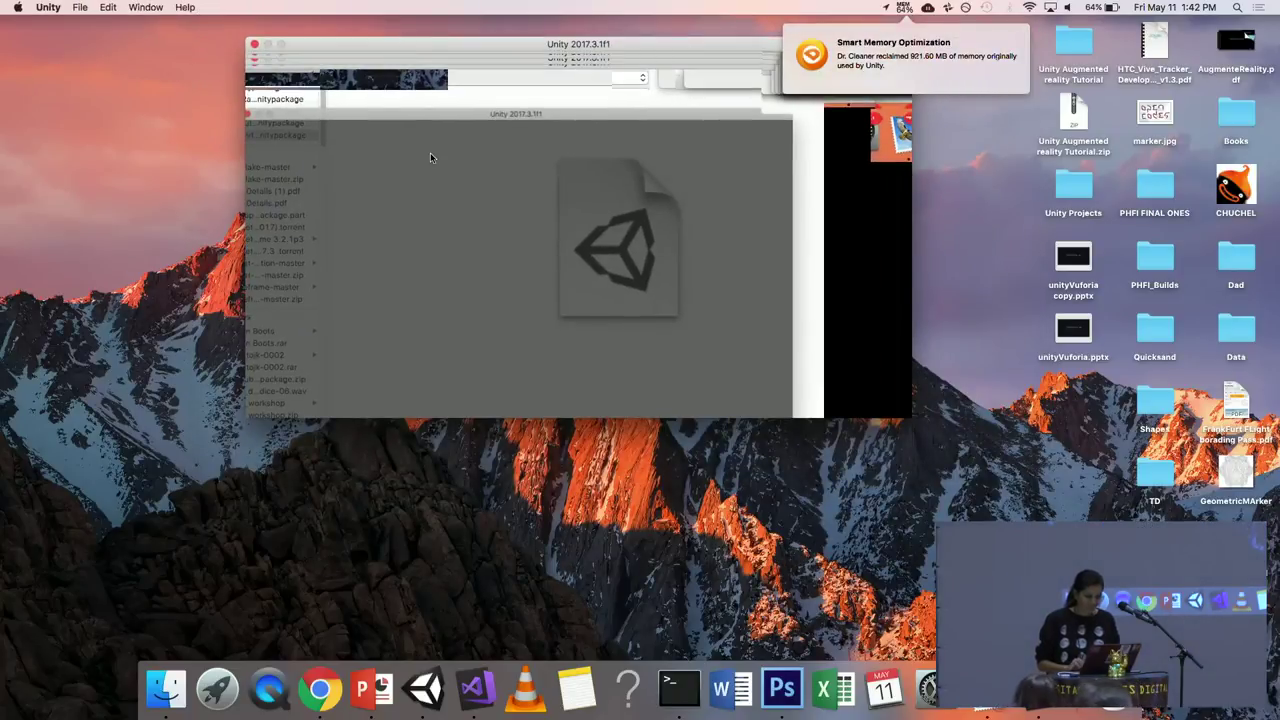
click(459, 150)
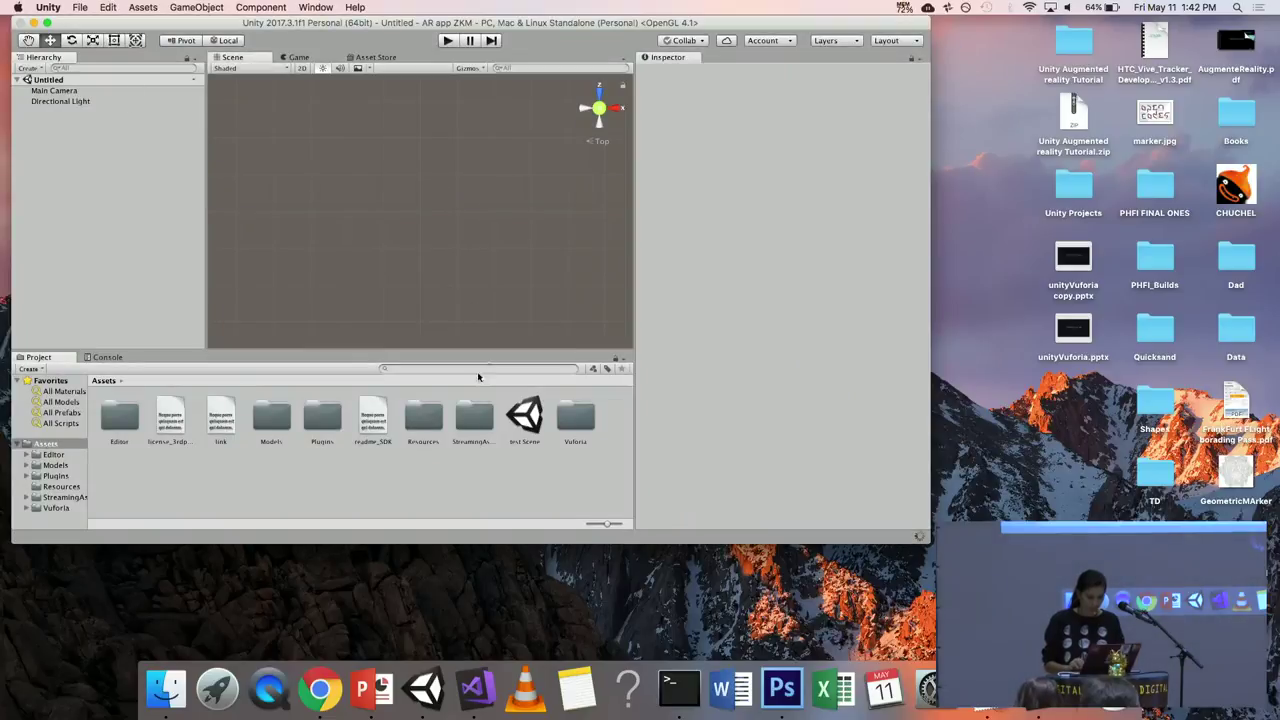
Open test Scene in full screen and expand the ImageTarget's children, ignoring the crash report
double_click(522, 438)
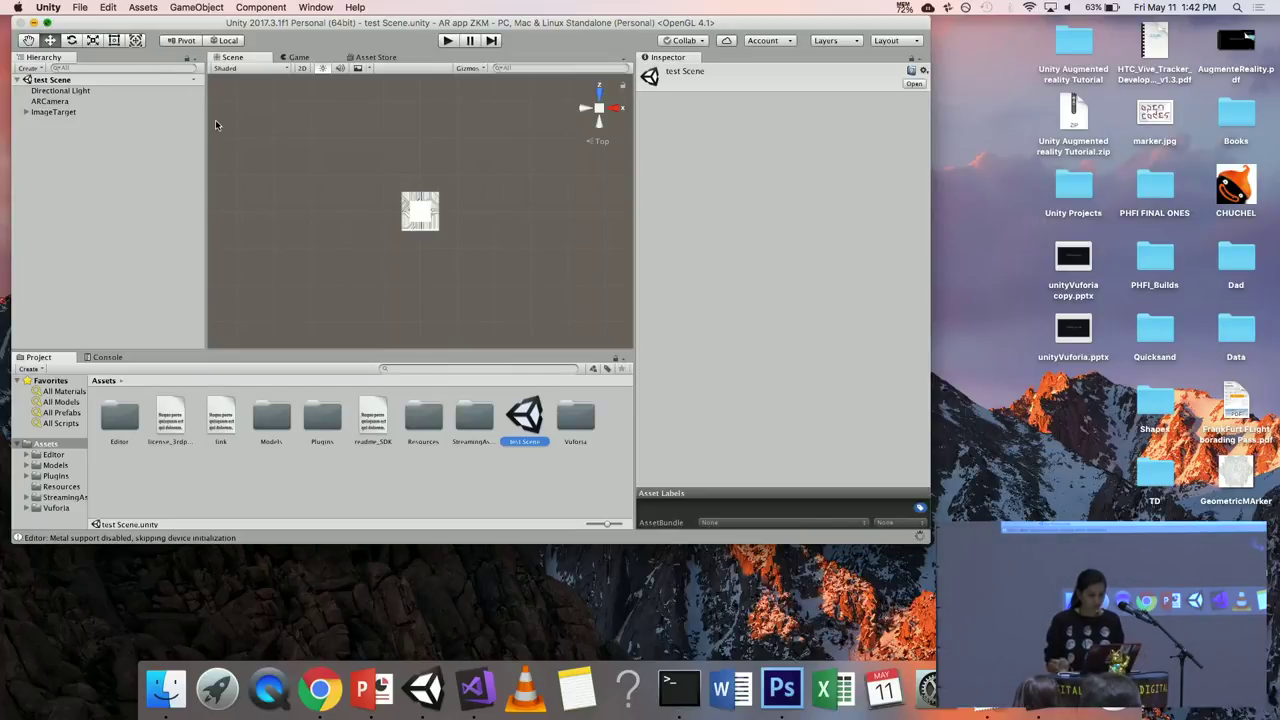
key(ctrl+super+f)
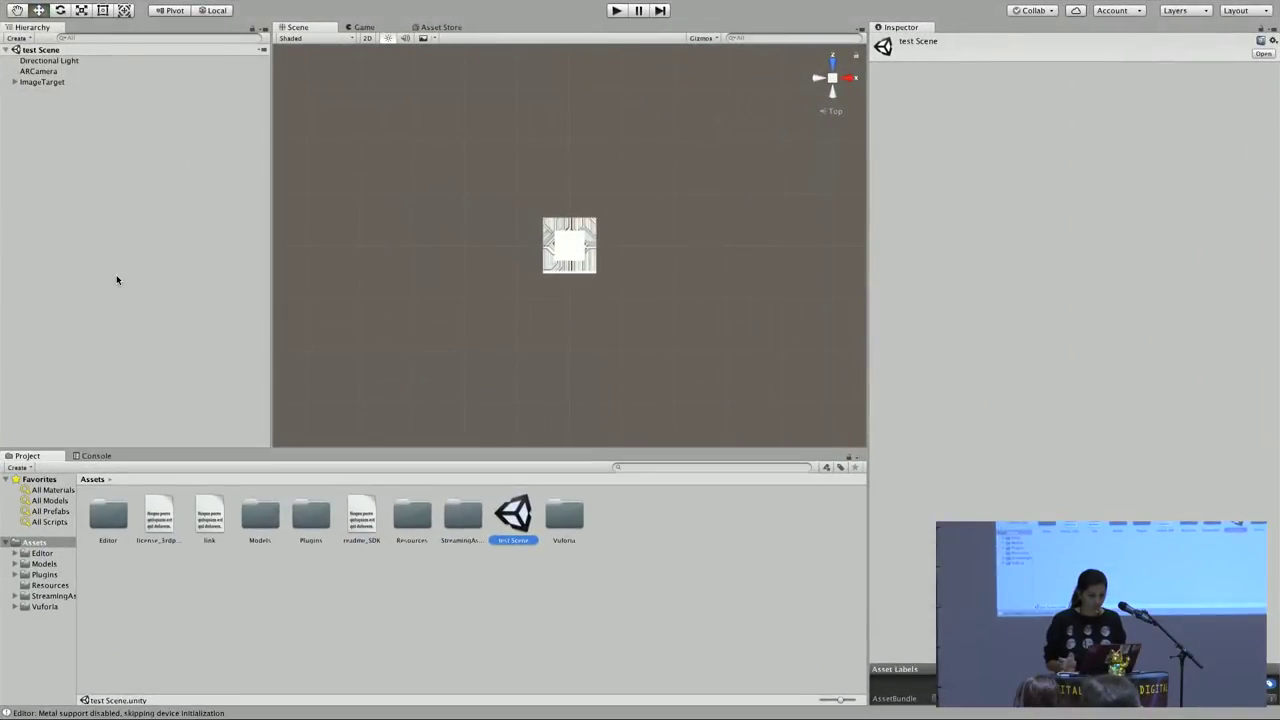
click(15, 83)
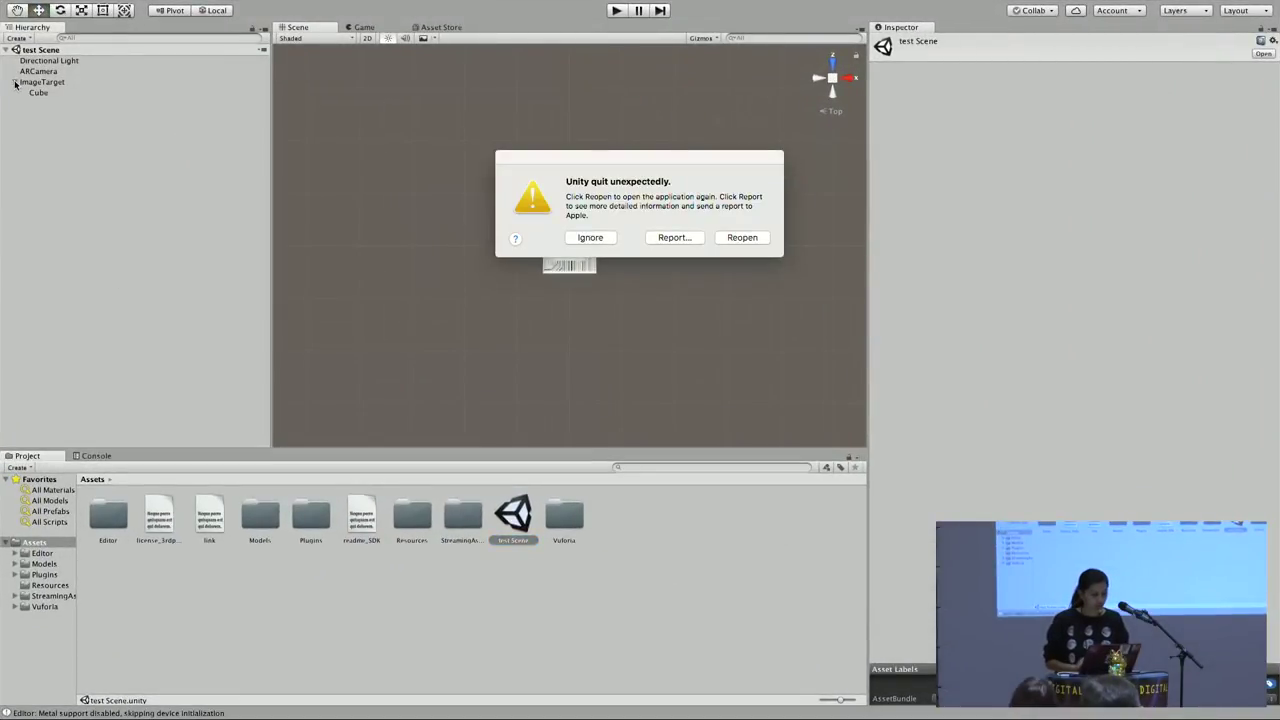
click(591, 238)
Check the license and database settings in the Vuforia configuration opened from the ARCamera
click(70, 70)
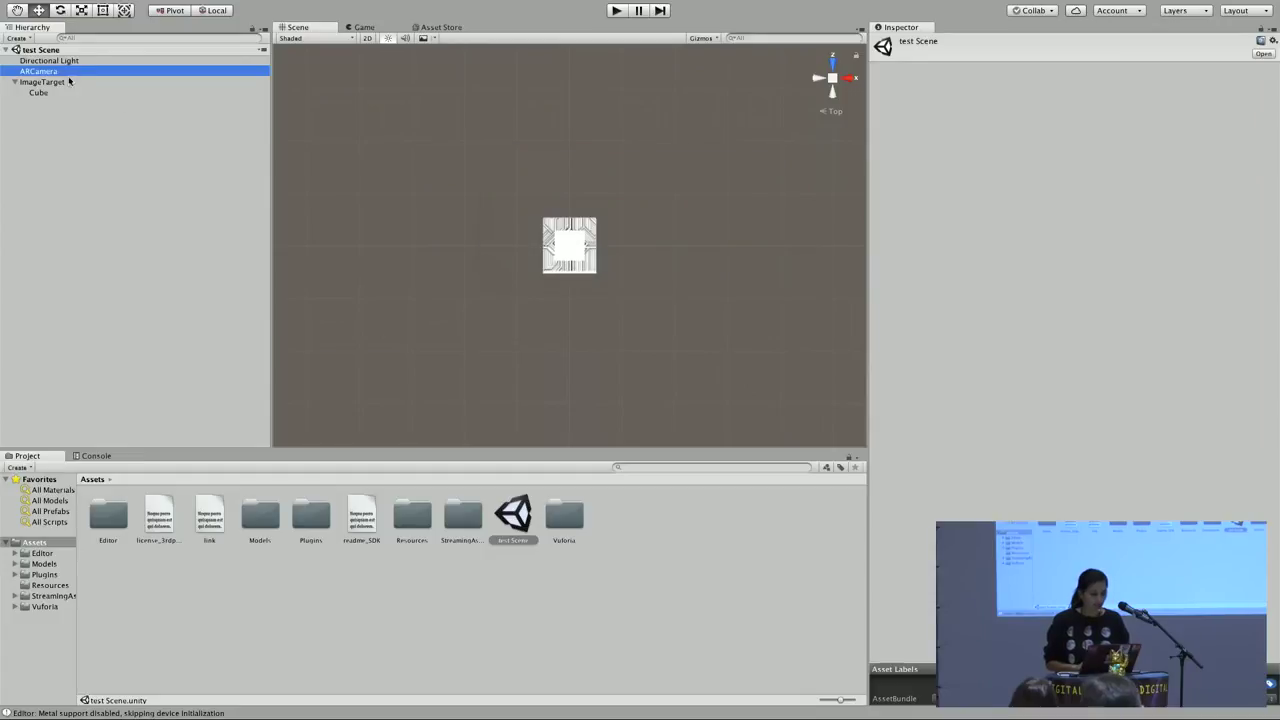
click(1008, 402)
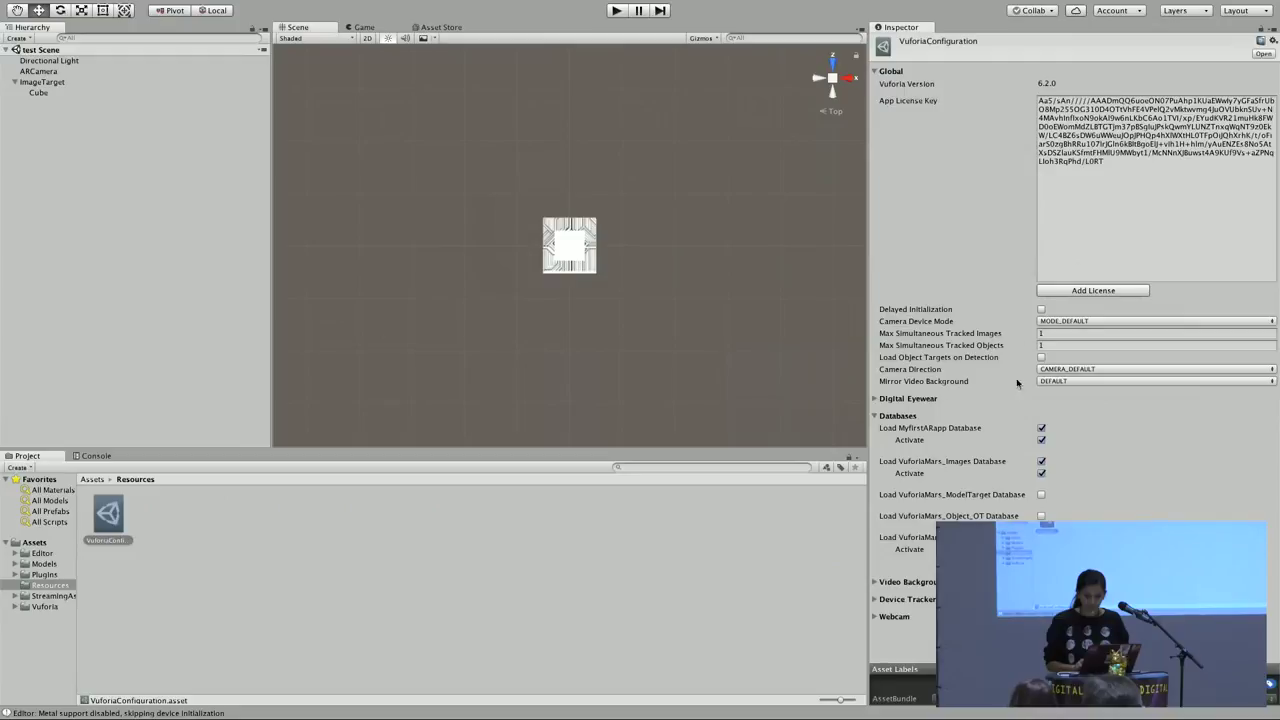
click(1082, 177)
Reselect MyfirstARapp as the ImageTarget's database and test the scene in Play mode
click(50, 81)
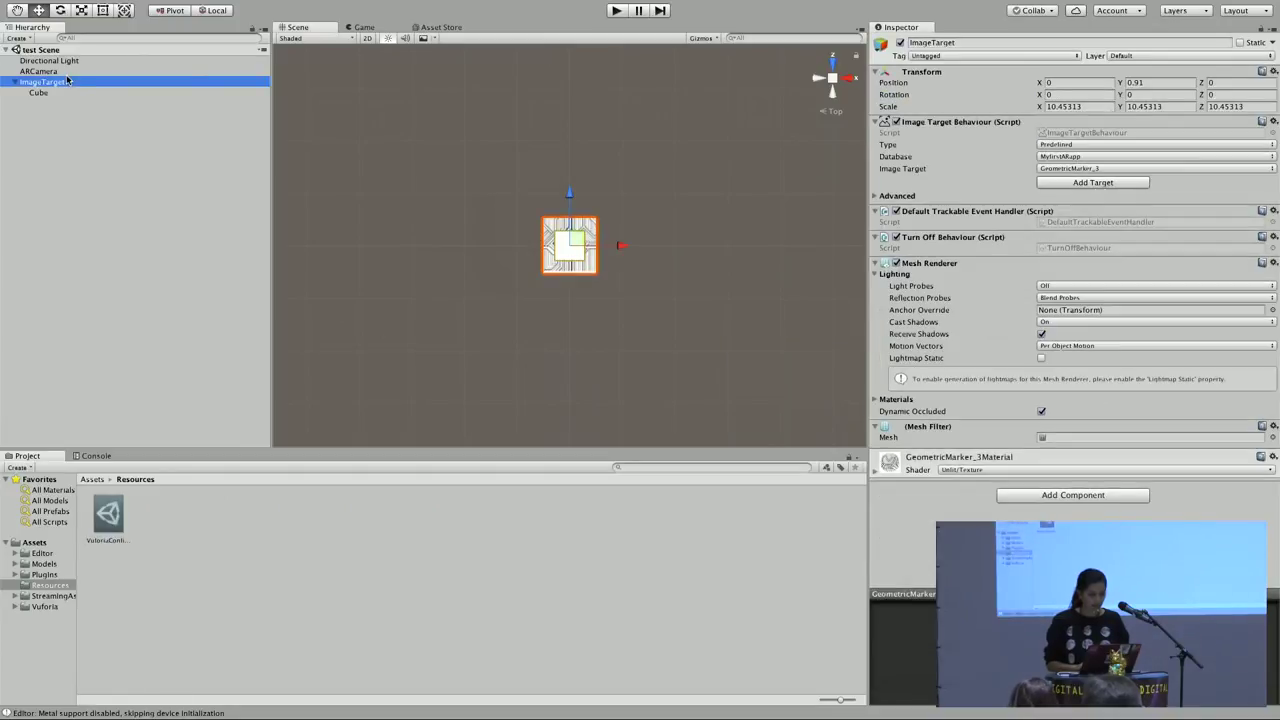
click(1067, 157)
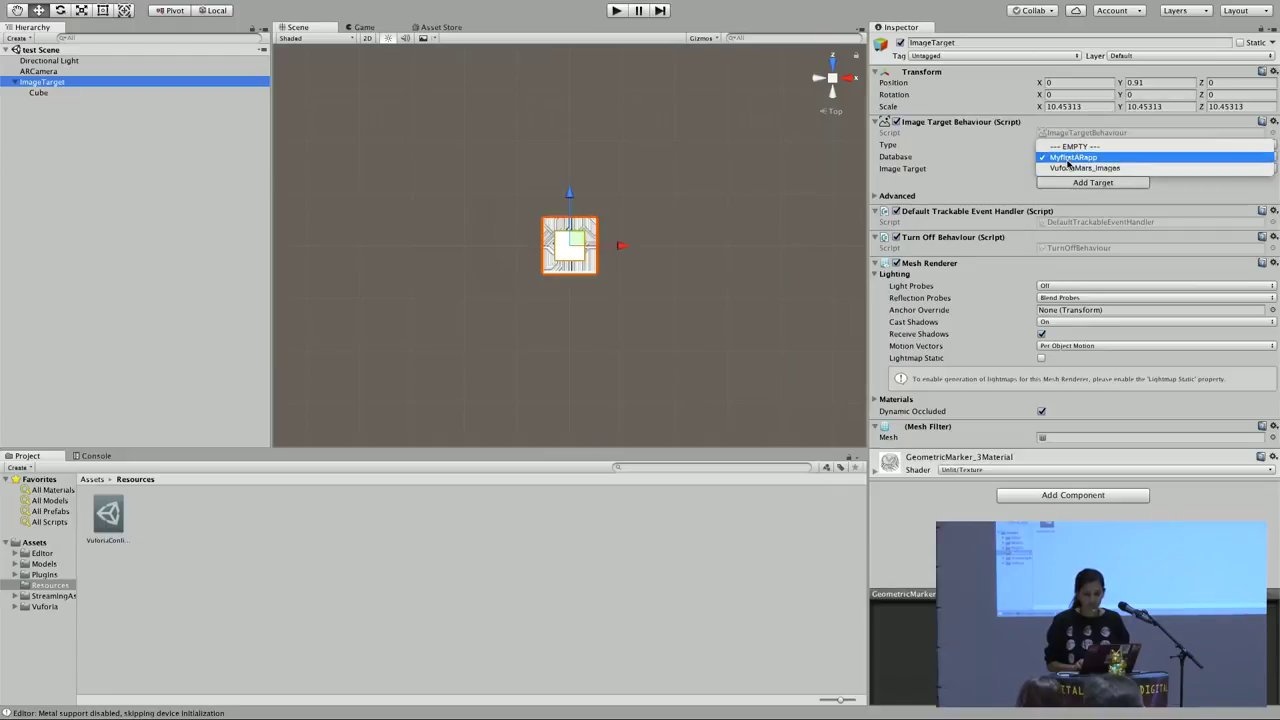
click(1074, 158)
click(1078, 158)
click(1076, 157)
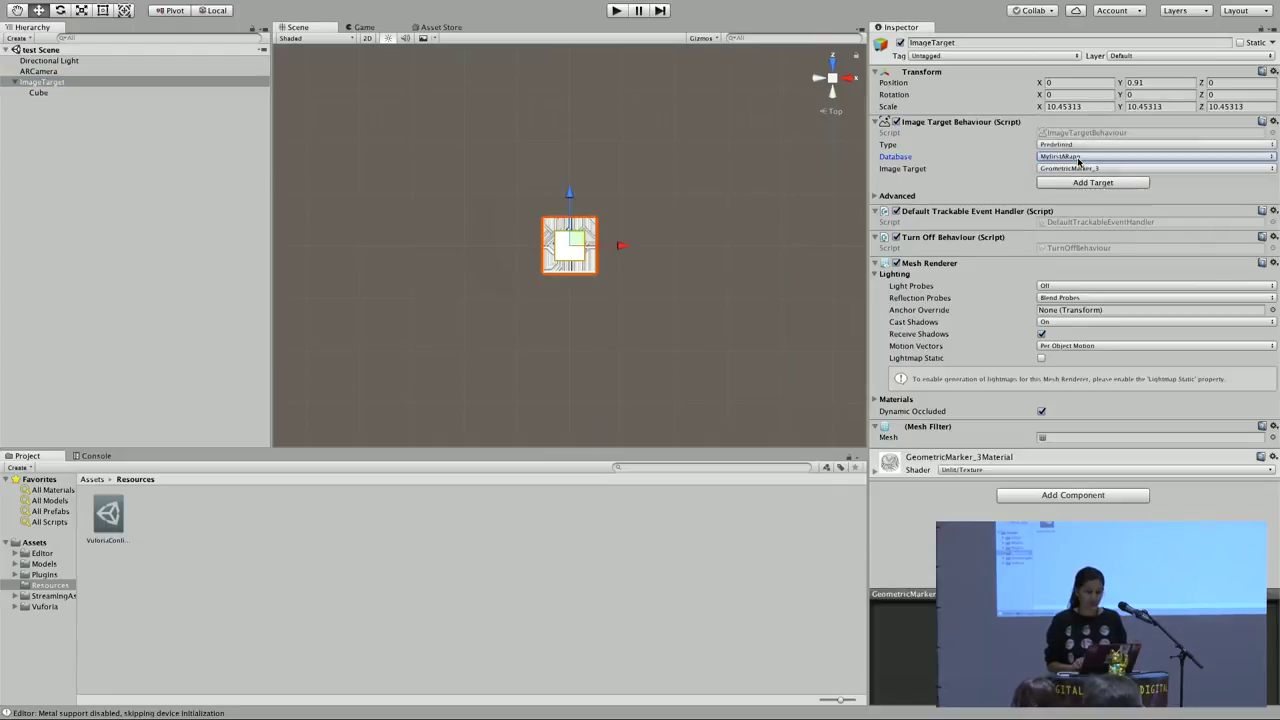
click(616, 11)
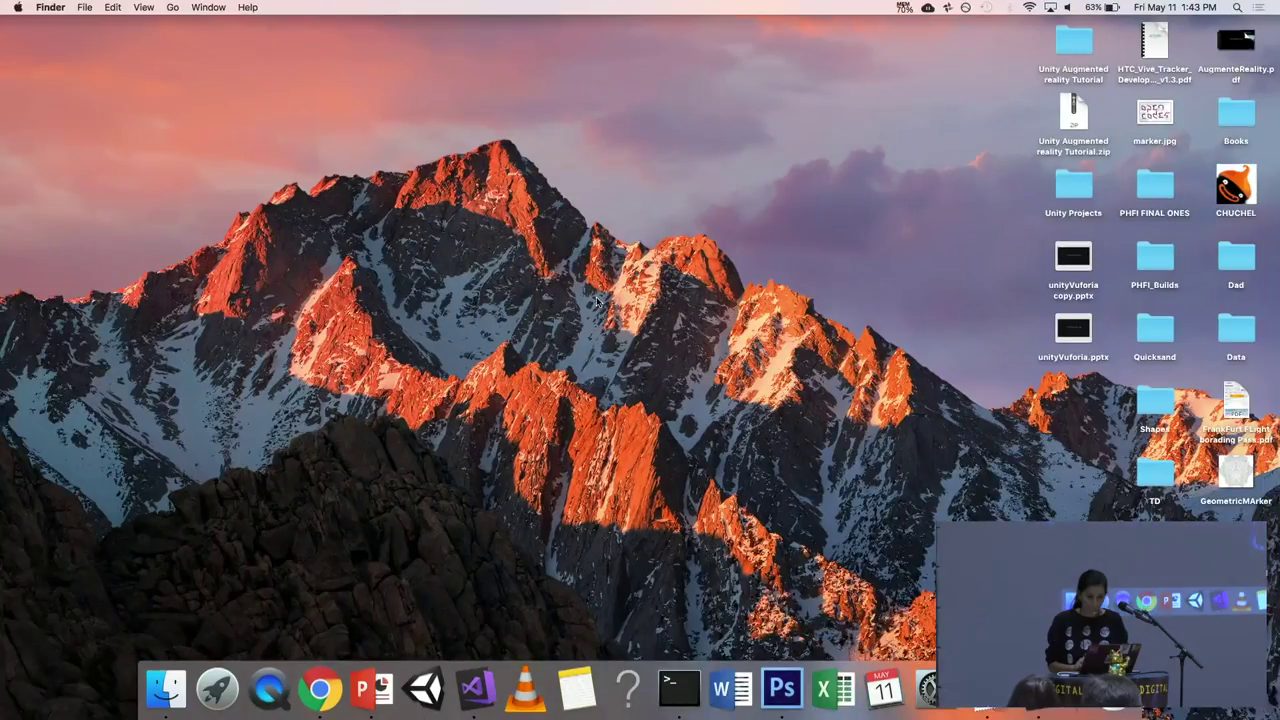
Relaunch Unity, load the AR app ZKM project again, and ignore the crash report
click(421, 700)
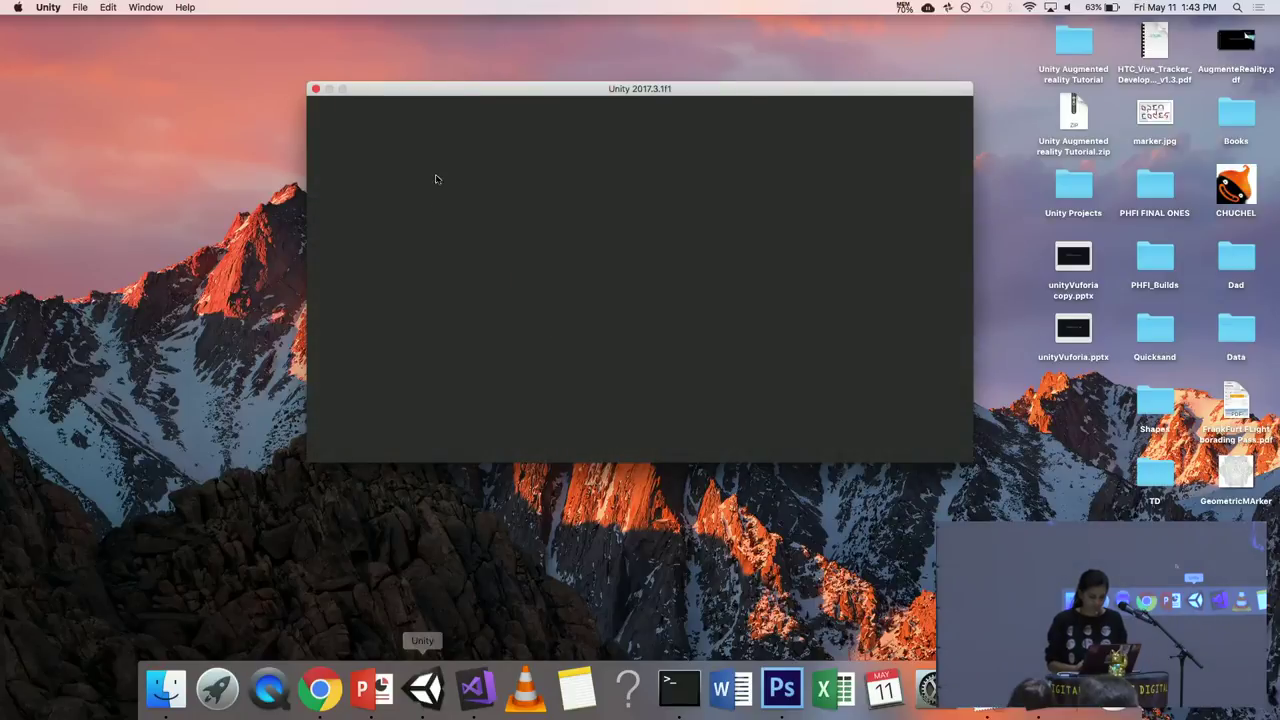
drag(434, 96, 390, 73)
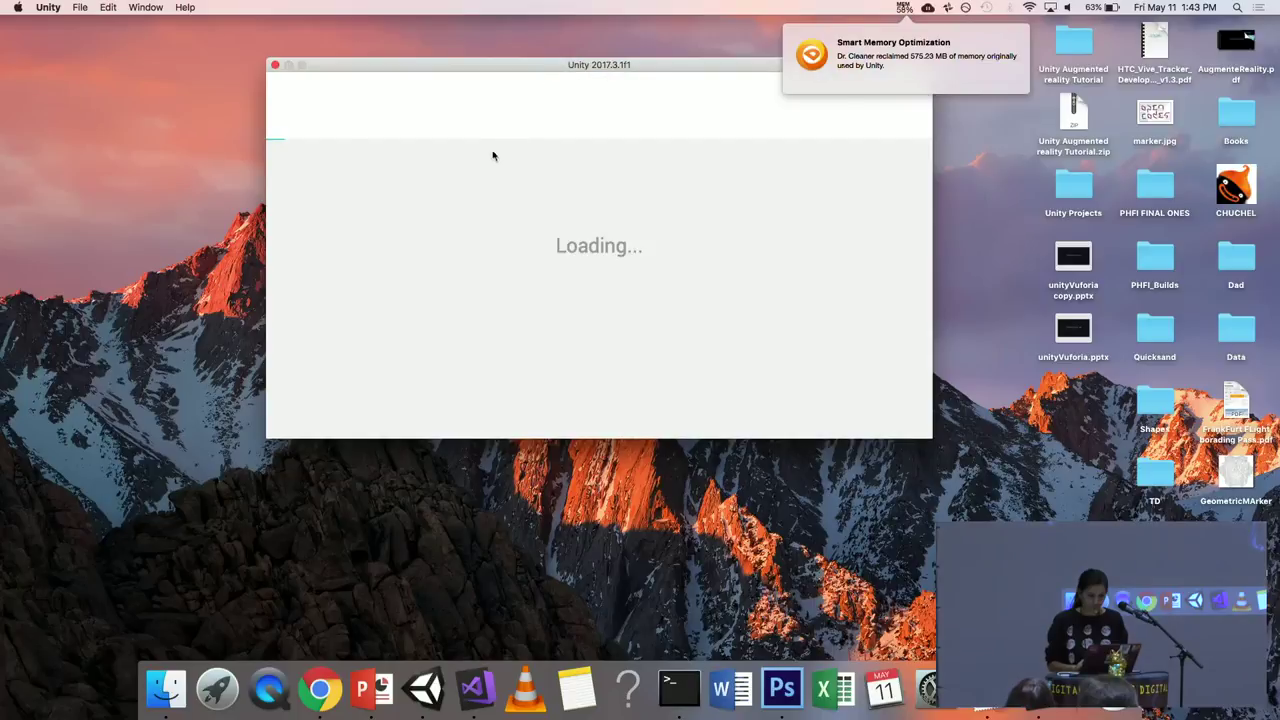
click(475, 191)
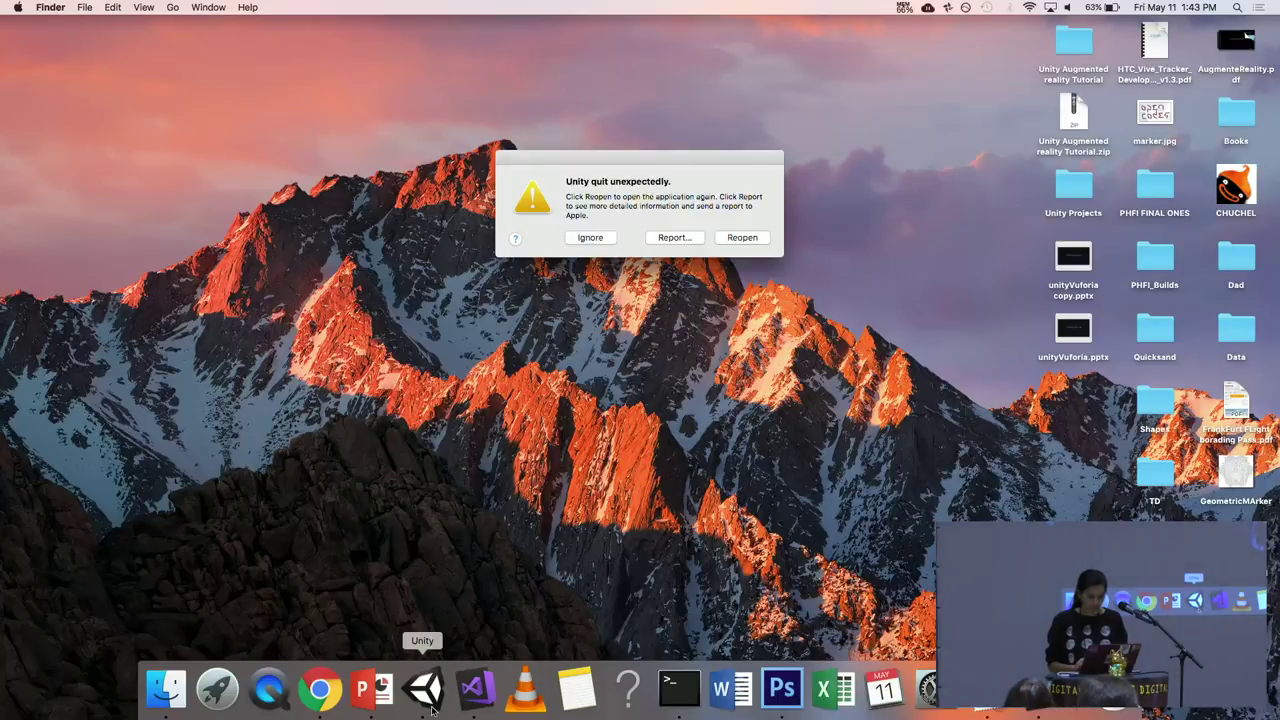
click(612, 237)
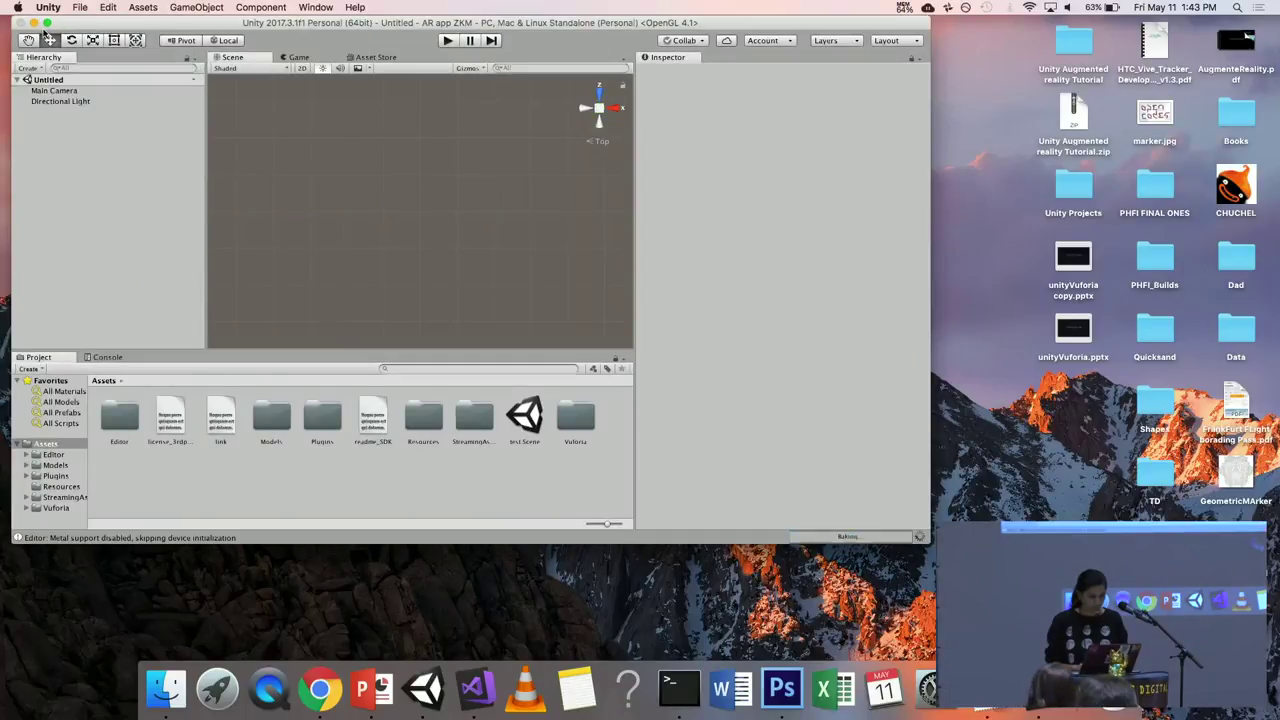
Make the editor full screen, reopen test Scene and select its ImageTarget
click(47, 23)
double_click(514, 505)
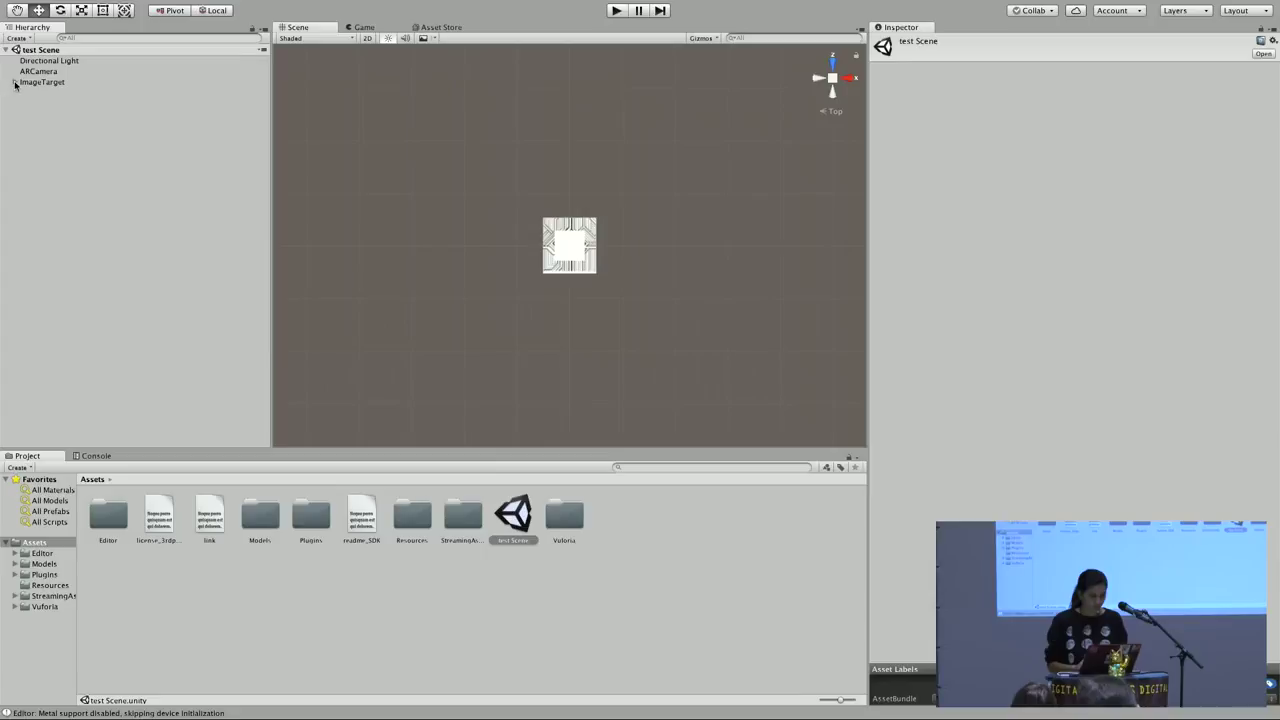
click(40, 84)
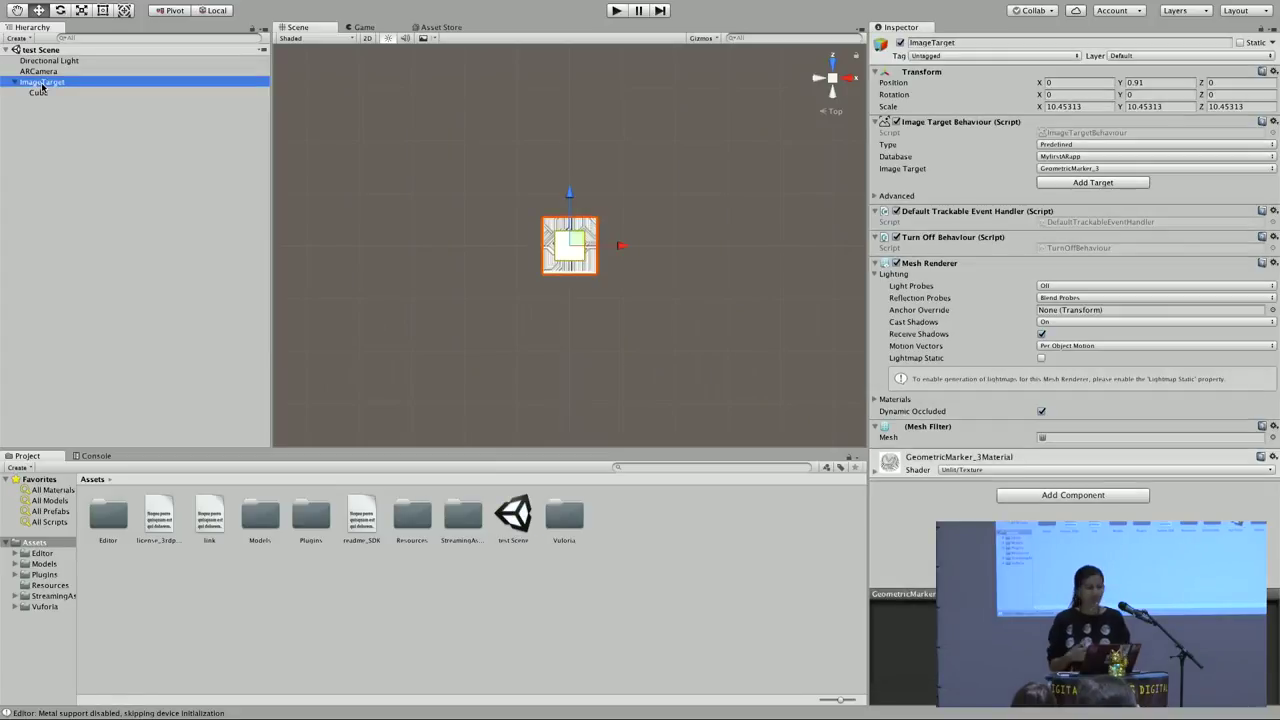